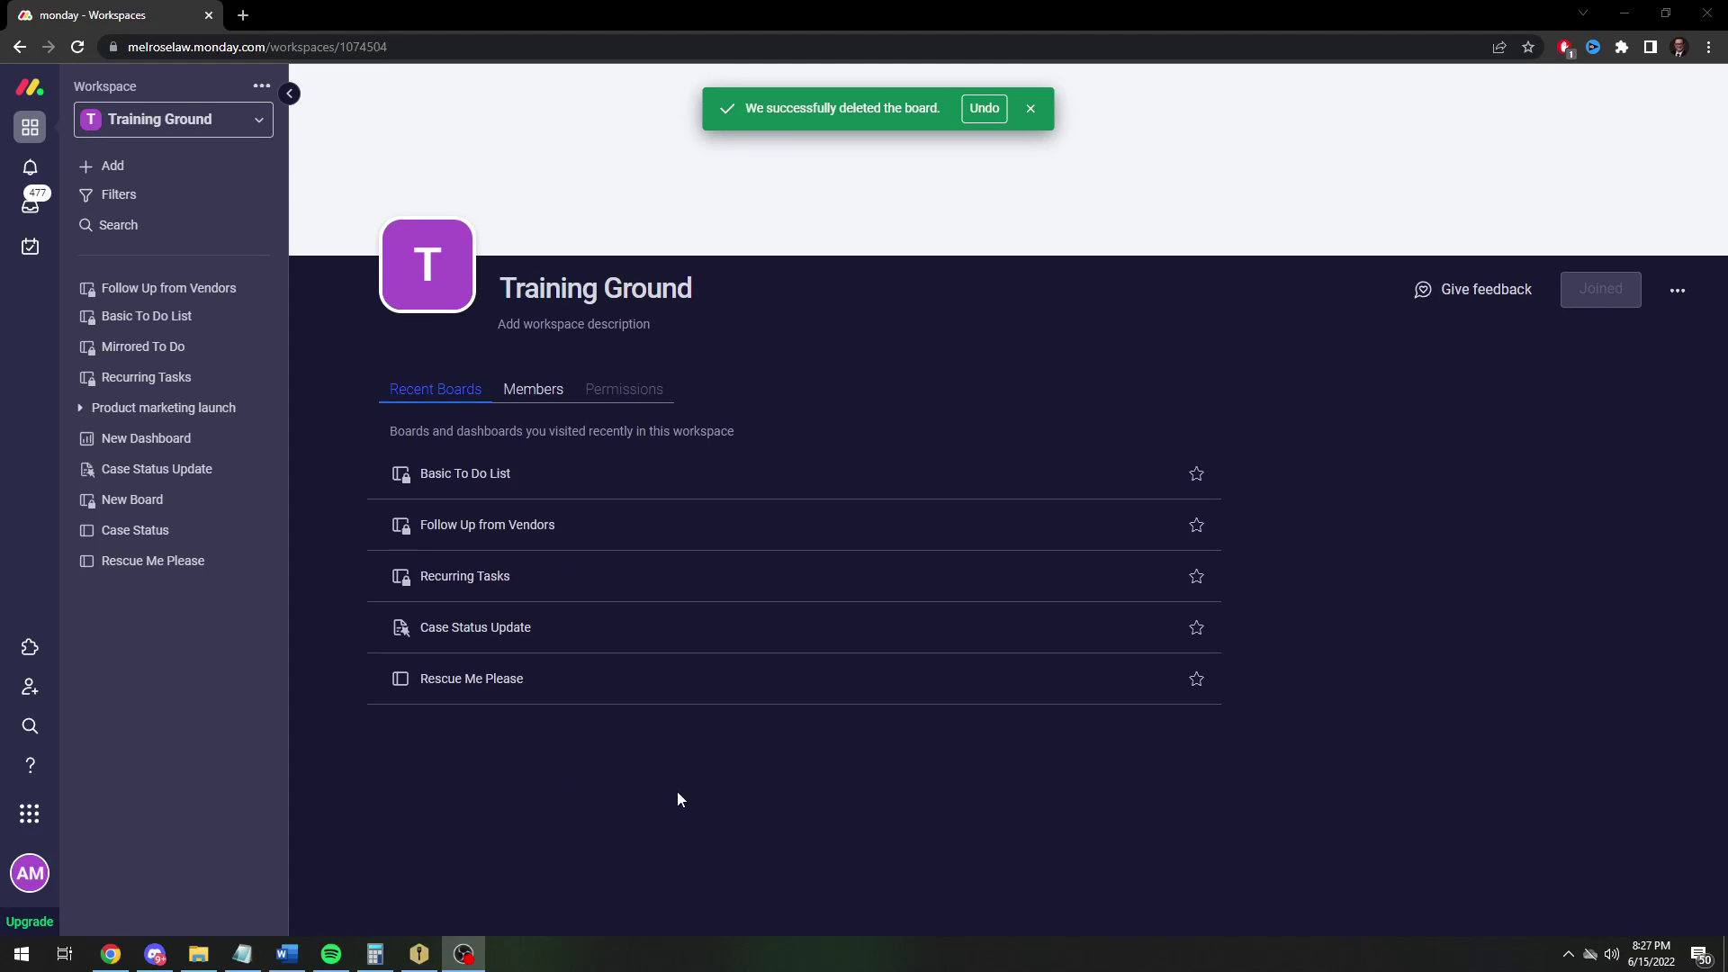
Dismiss the board-deleted notice and bring up the Training Ground workspace's add menu
click(1031, 108)
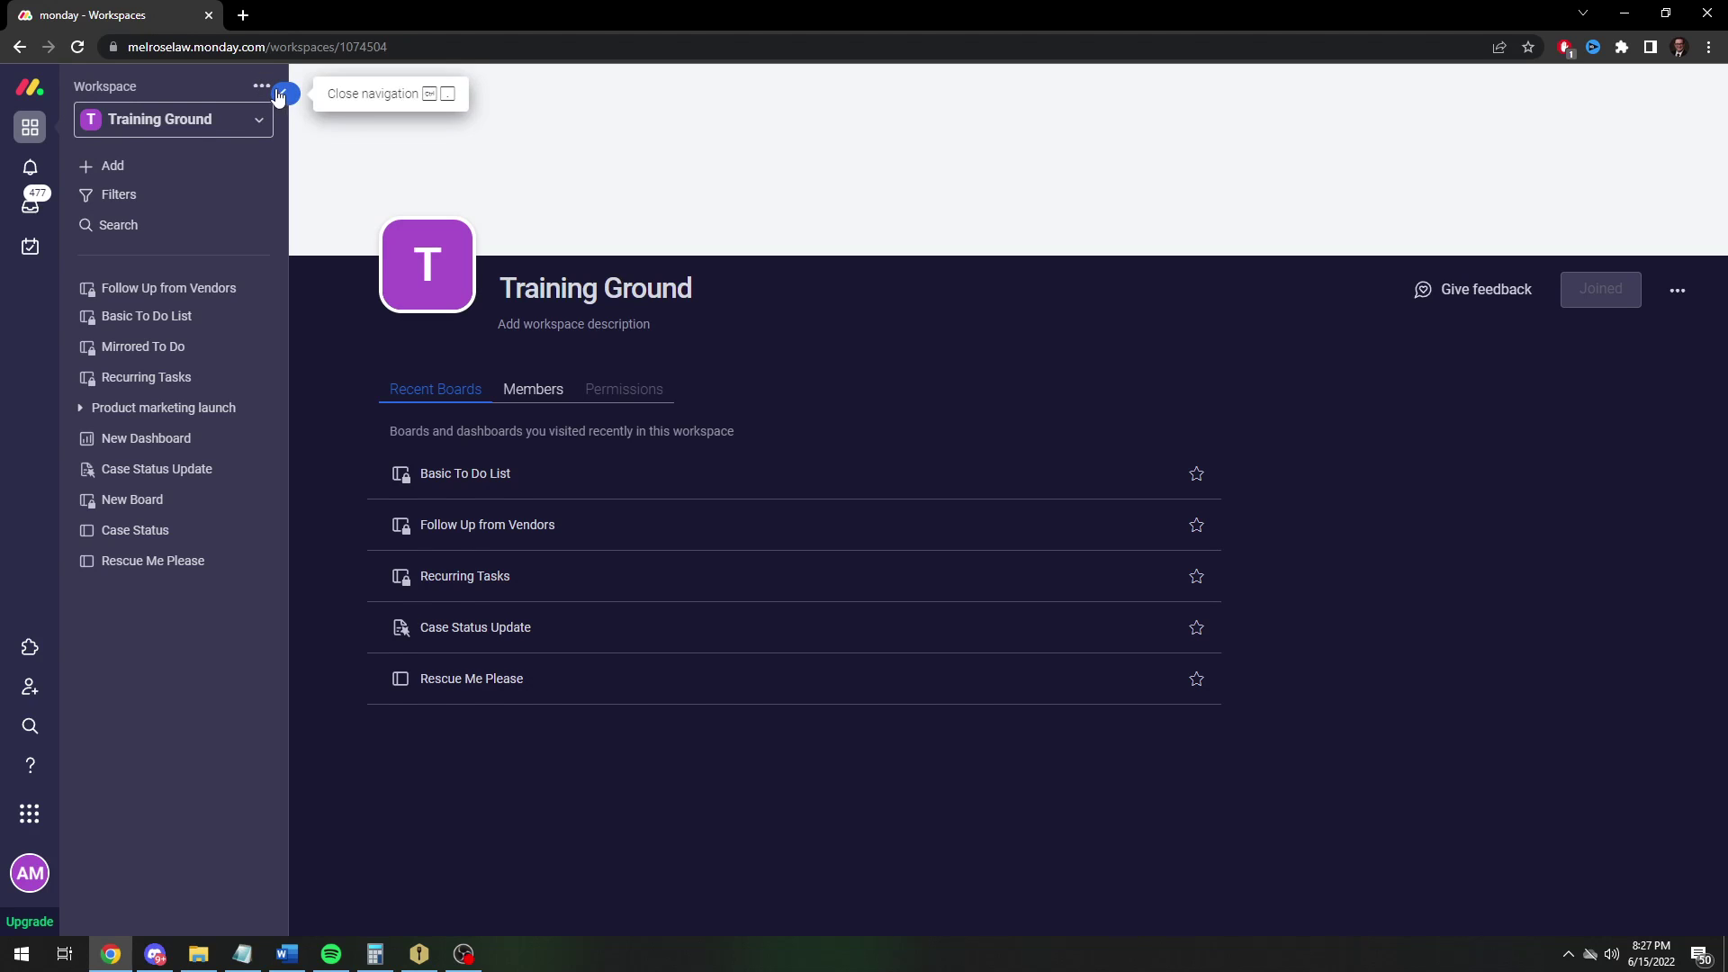
click(116, 166)
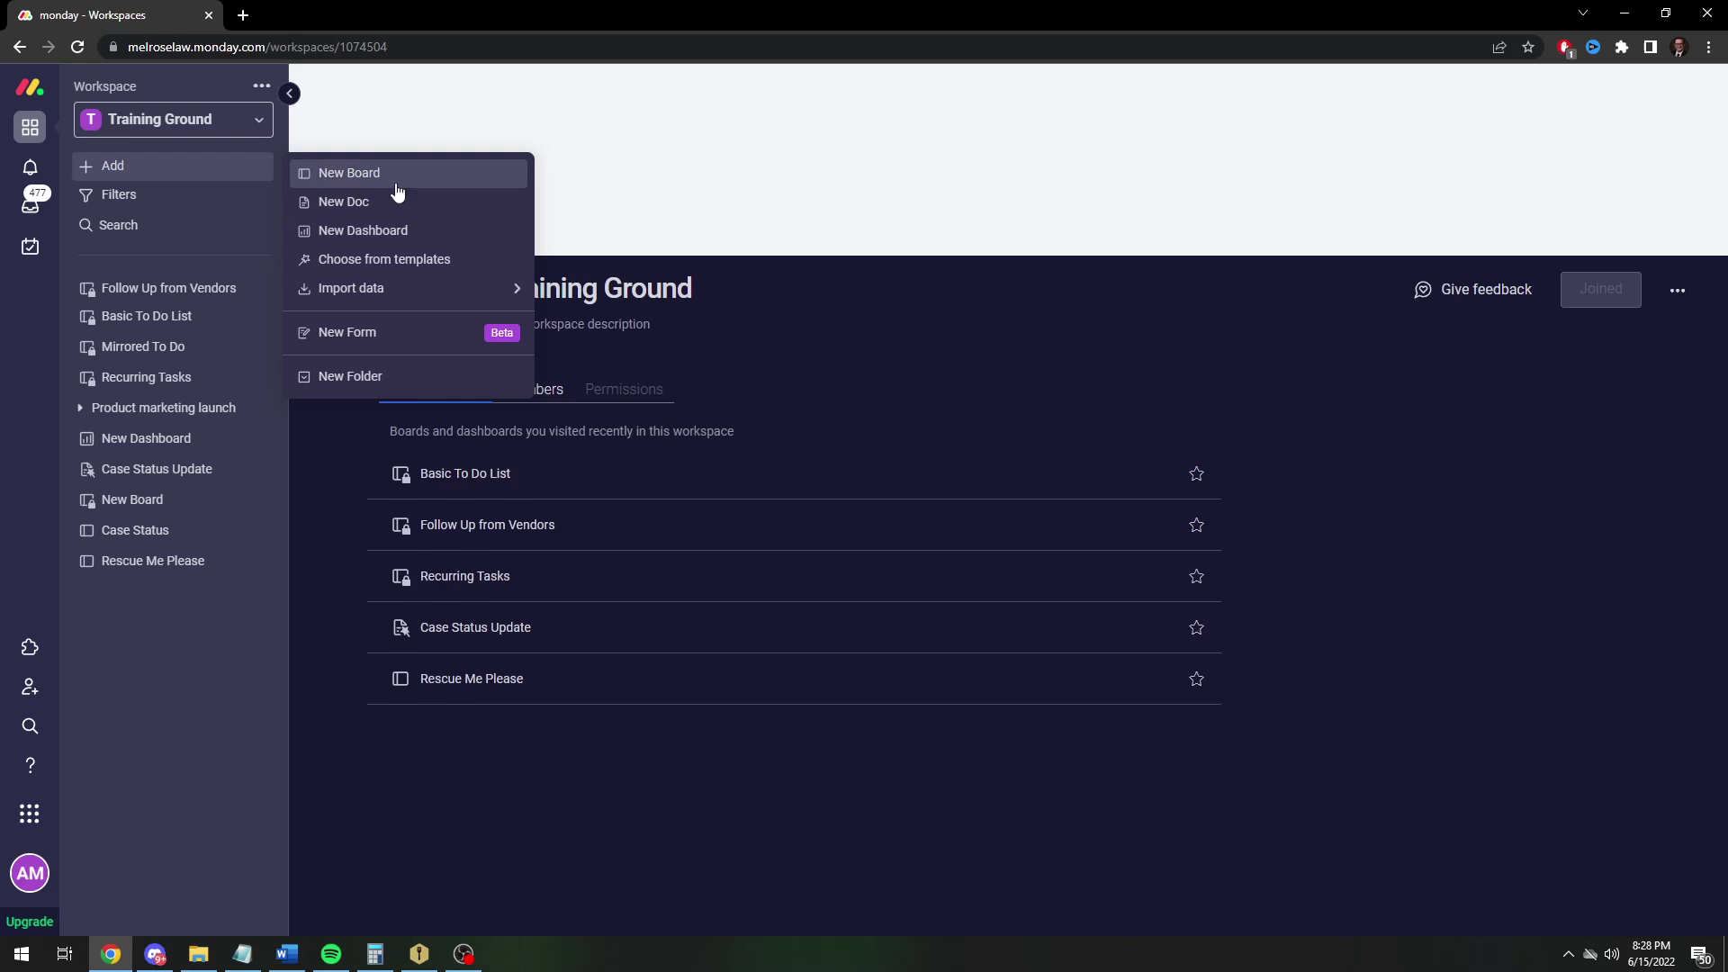
Create a new task-management board named 'Follow Up Automation'
click(365, 174)
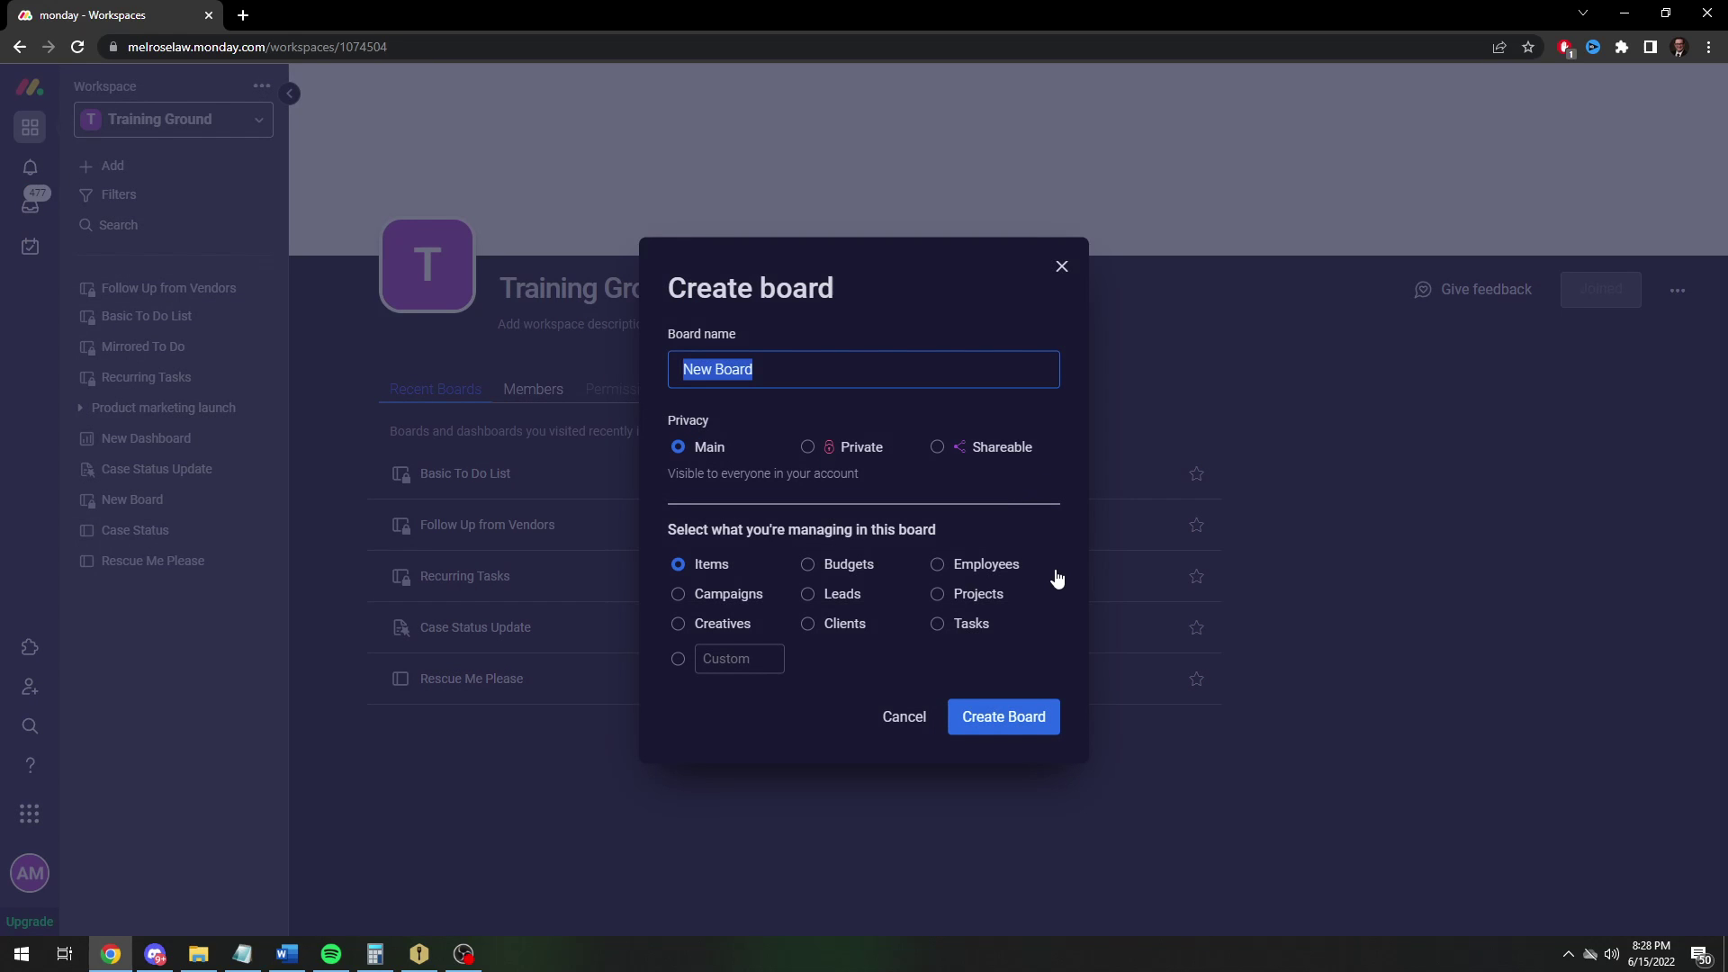
text(Follow Up Automation)
click(967, 623)
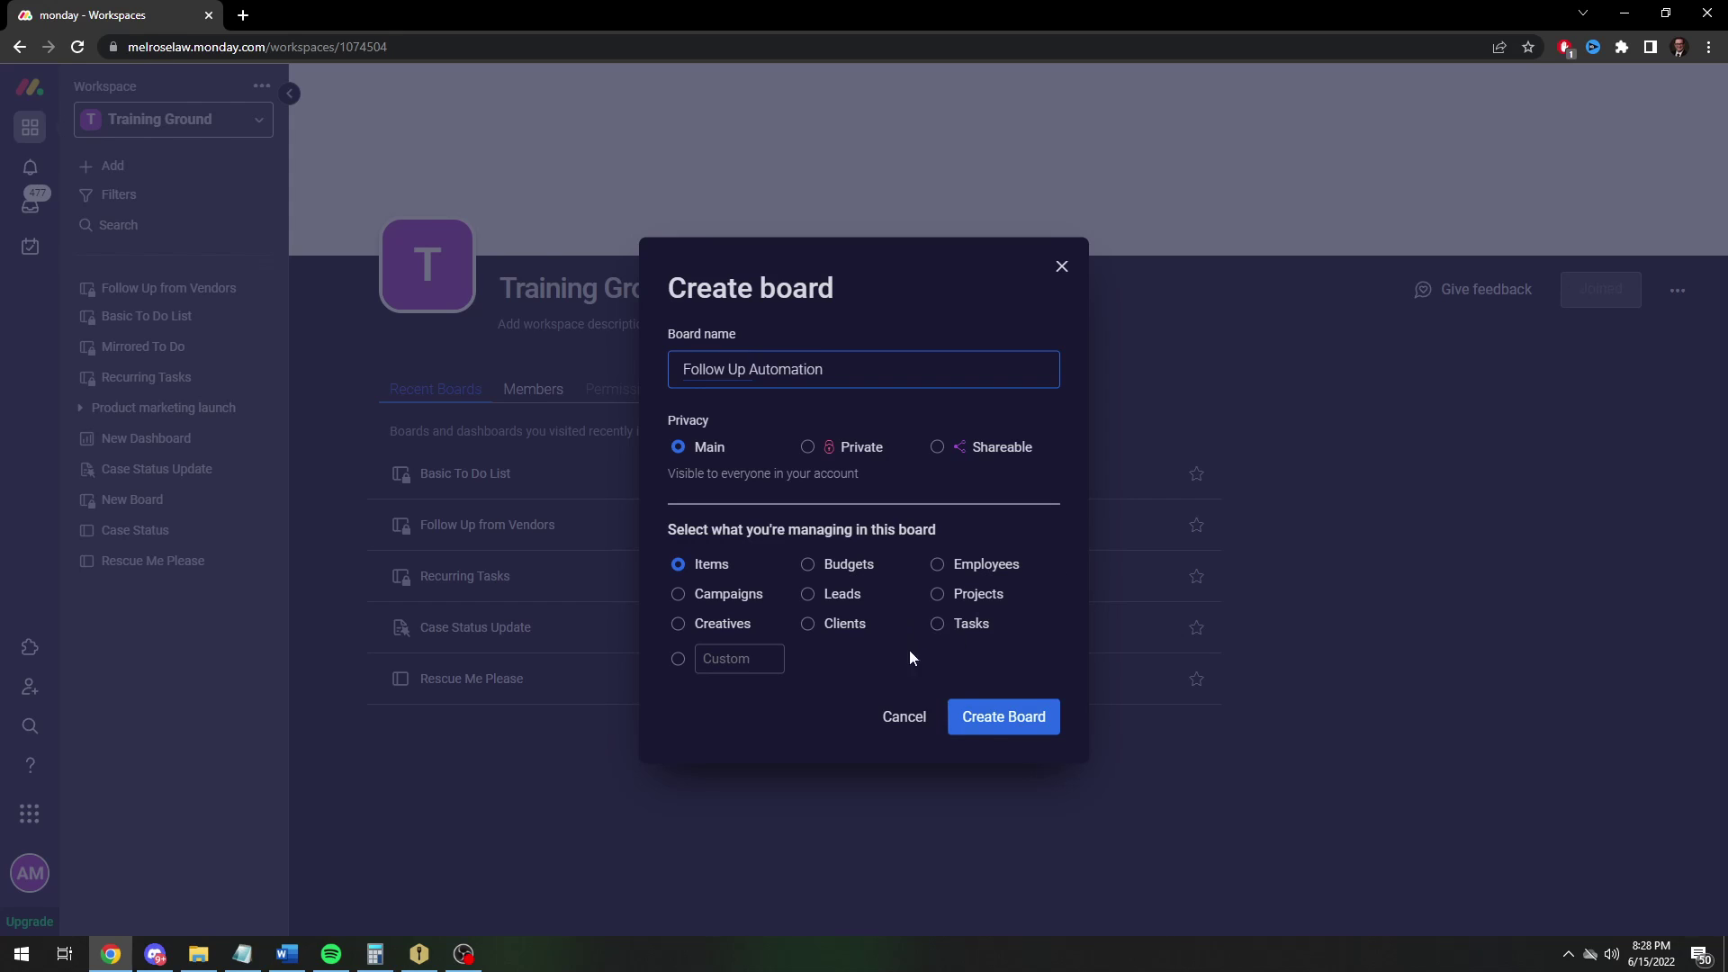
click(1032, 715)
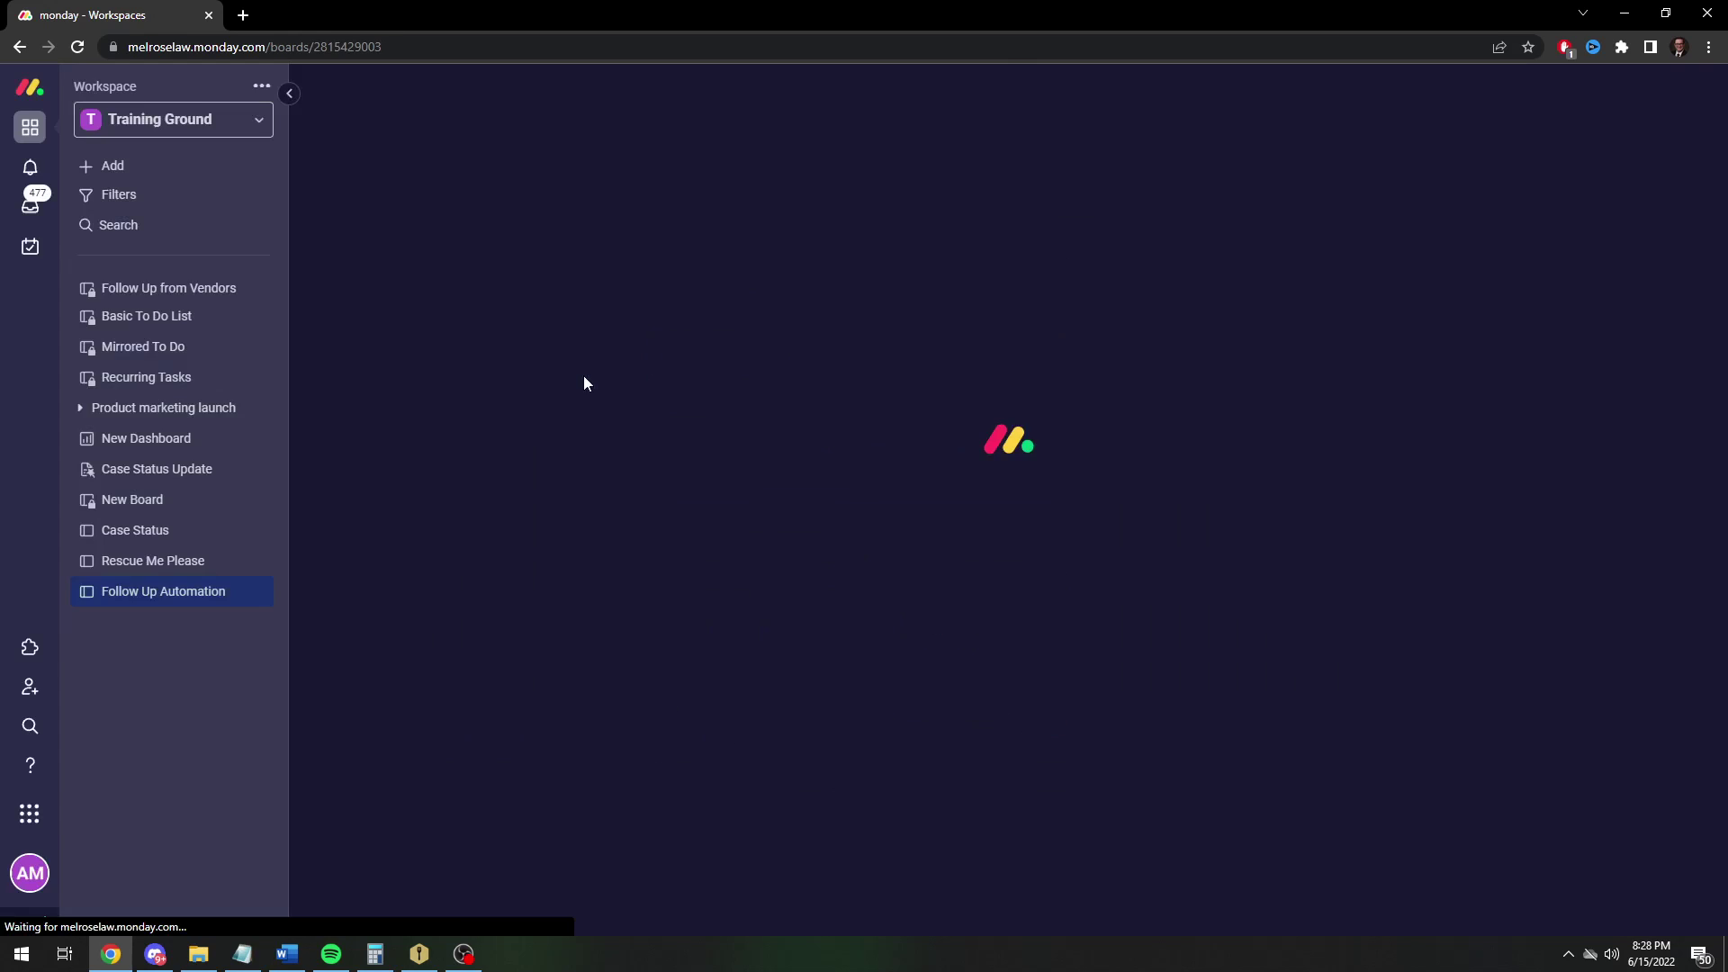
Rename the first two groups to 'New Requests' and 'Sent'
click(401, 271)
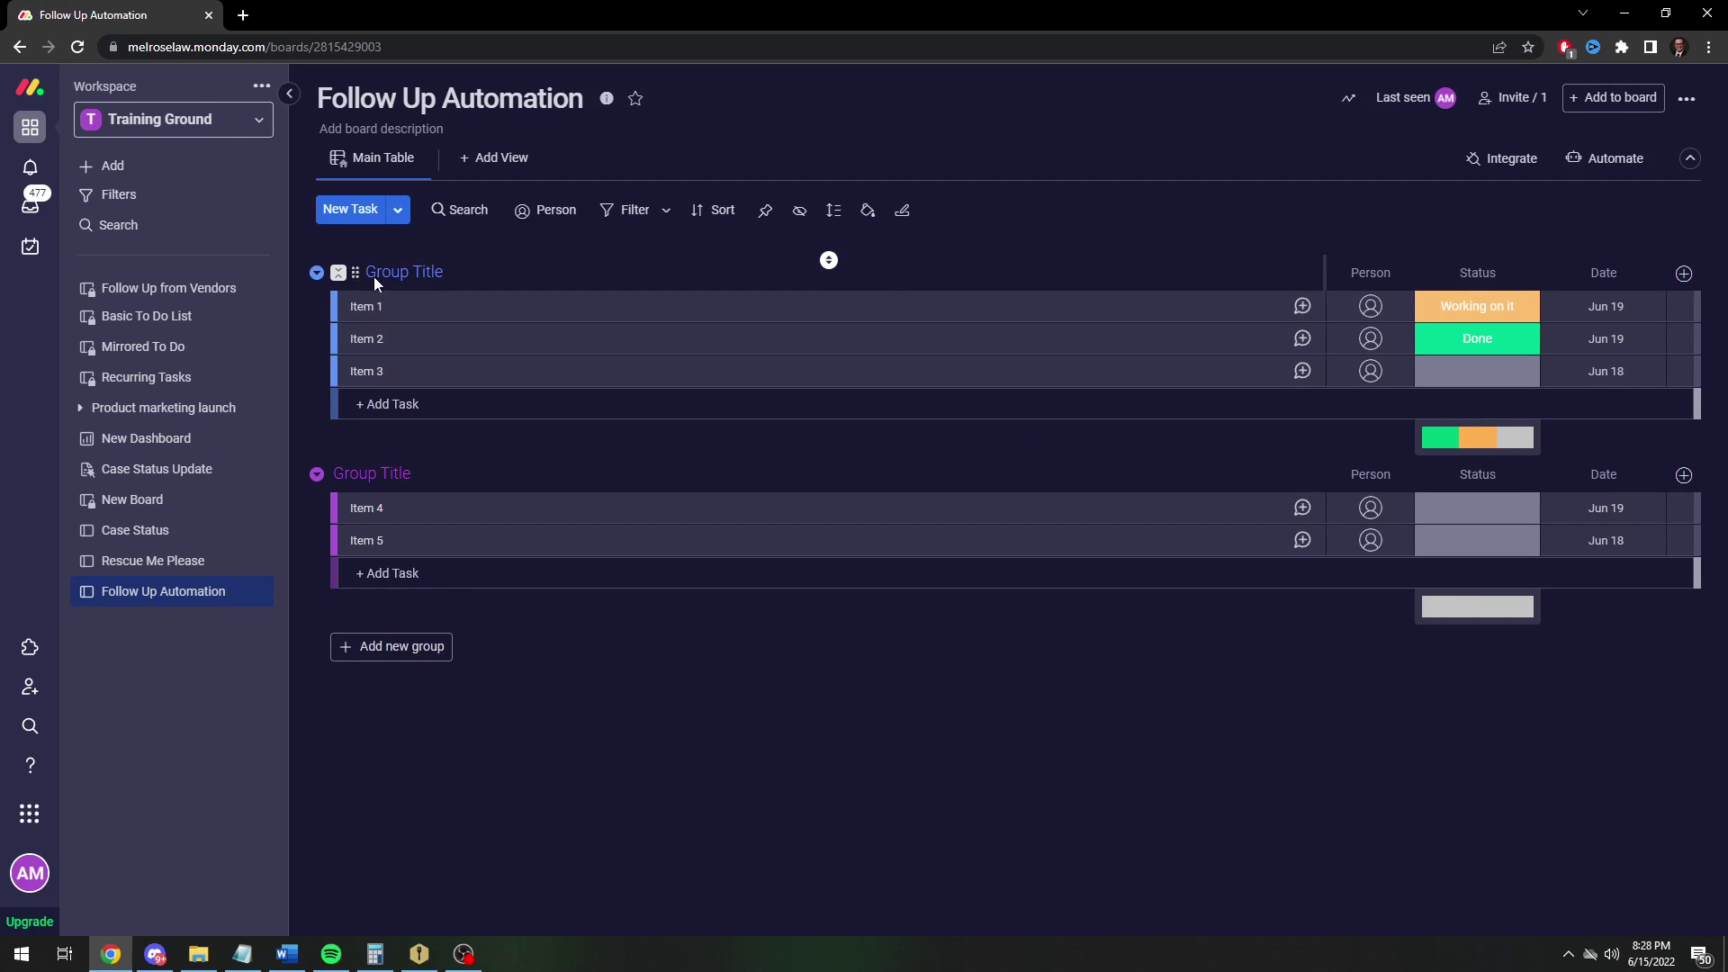
key(ctrl+a)
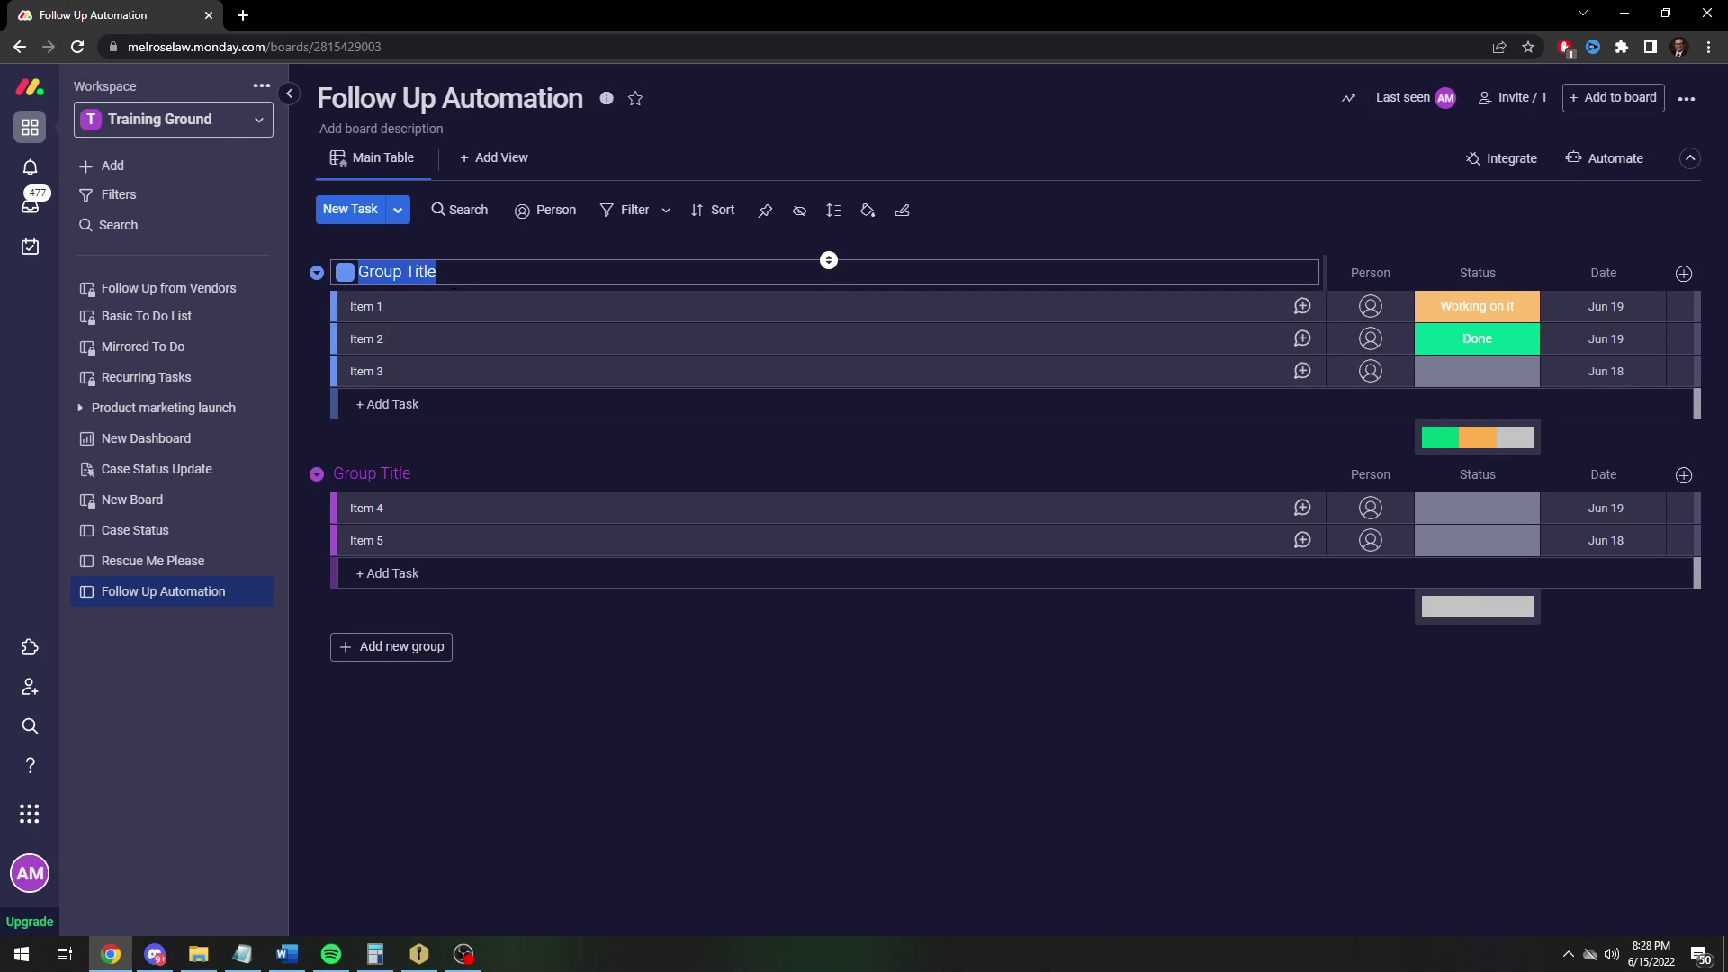
text(R)
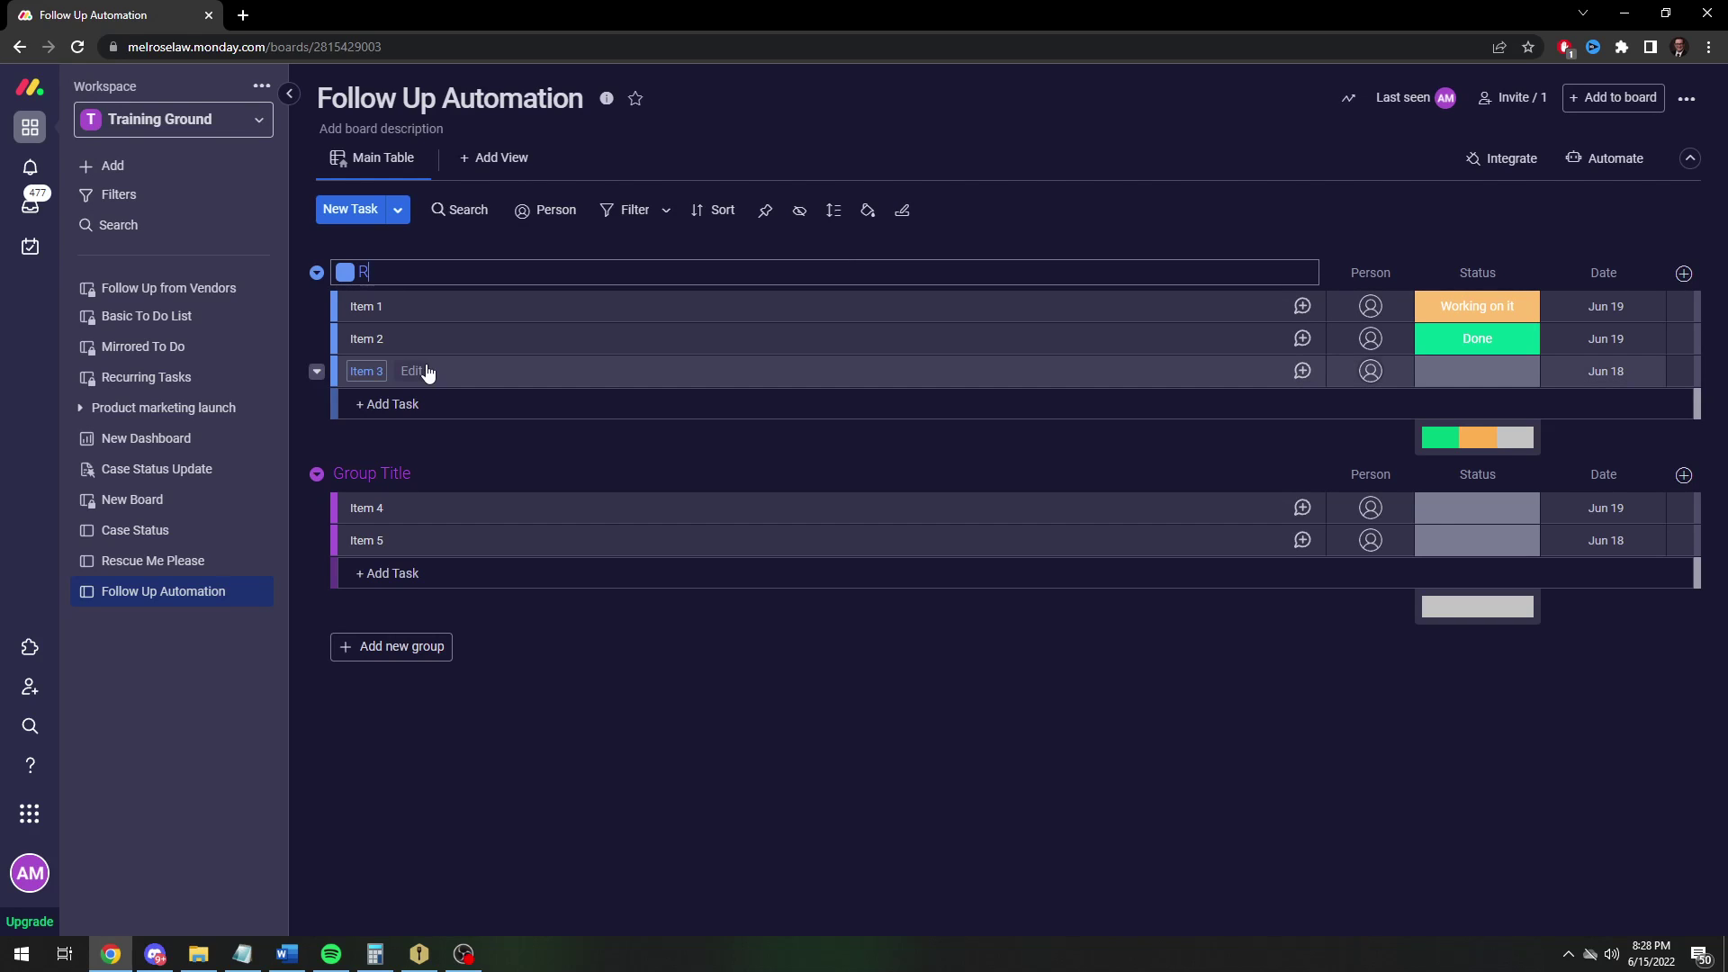
key(BackSpace)
text(New Requests)
click(828, 461)
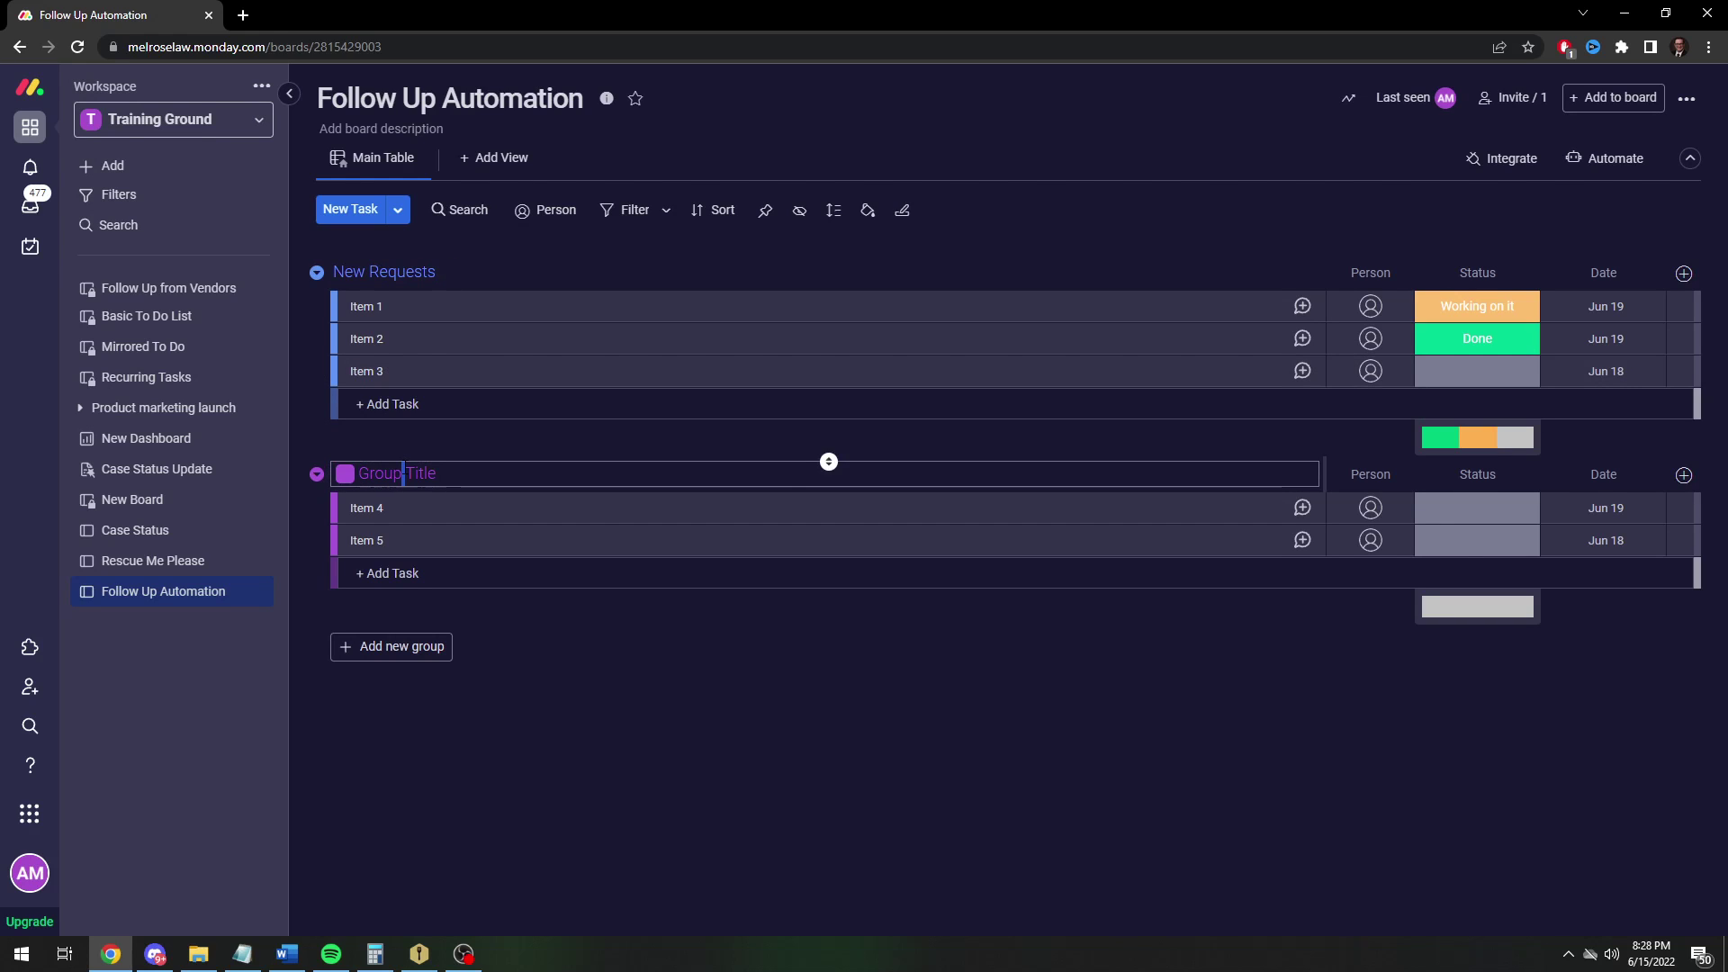
key(ctrl+a)
text(Foll)
key(BackSpace)
key(BackSpace)
key(BackSpace)
text(Sent)
key(Return)
Add a third group named 'Complete'
click(424, 652)
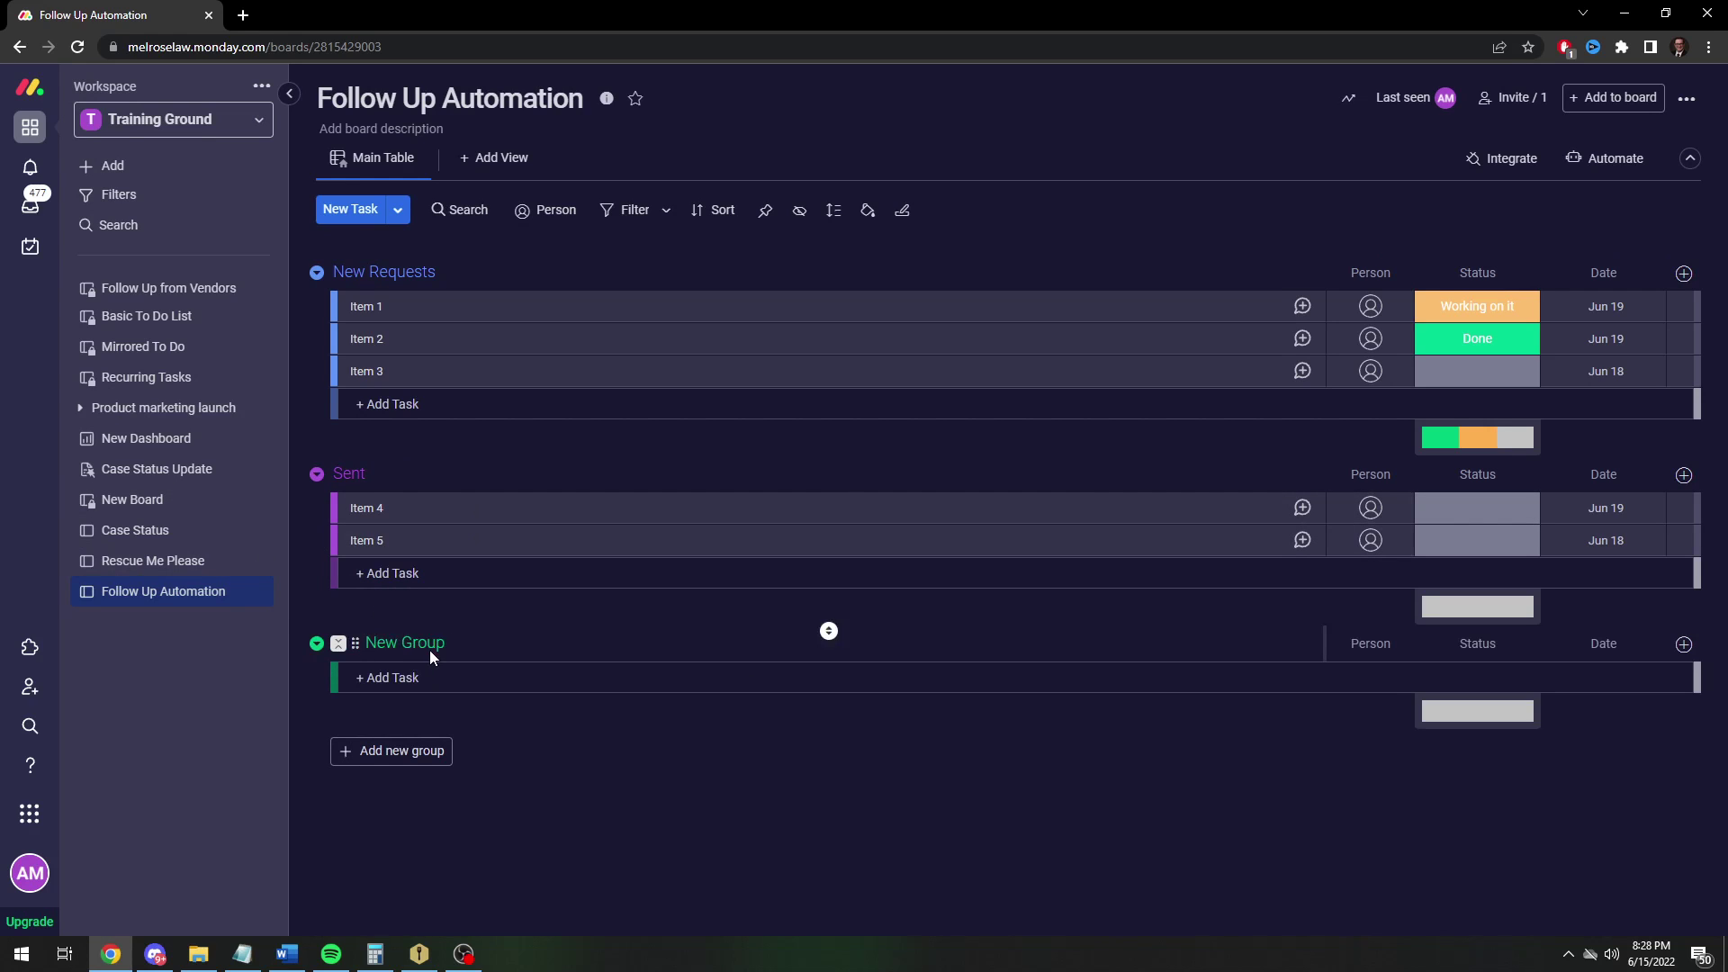
click(429, 650)
text(Complete)
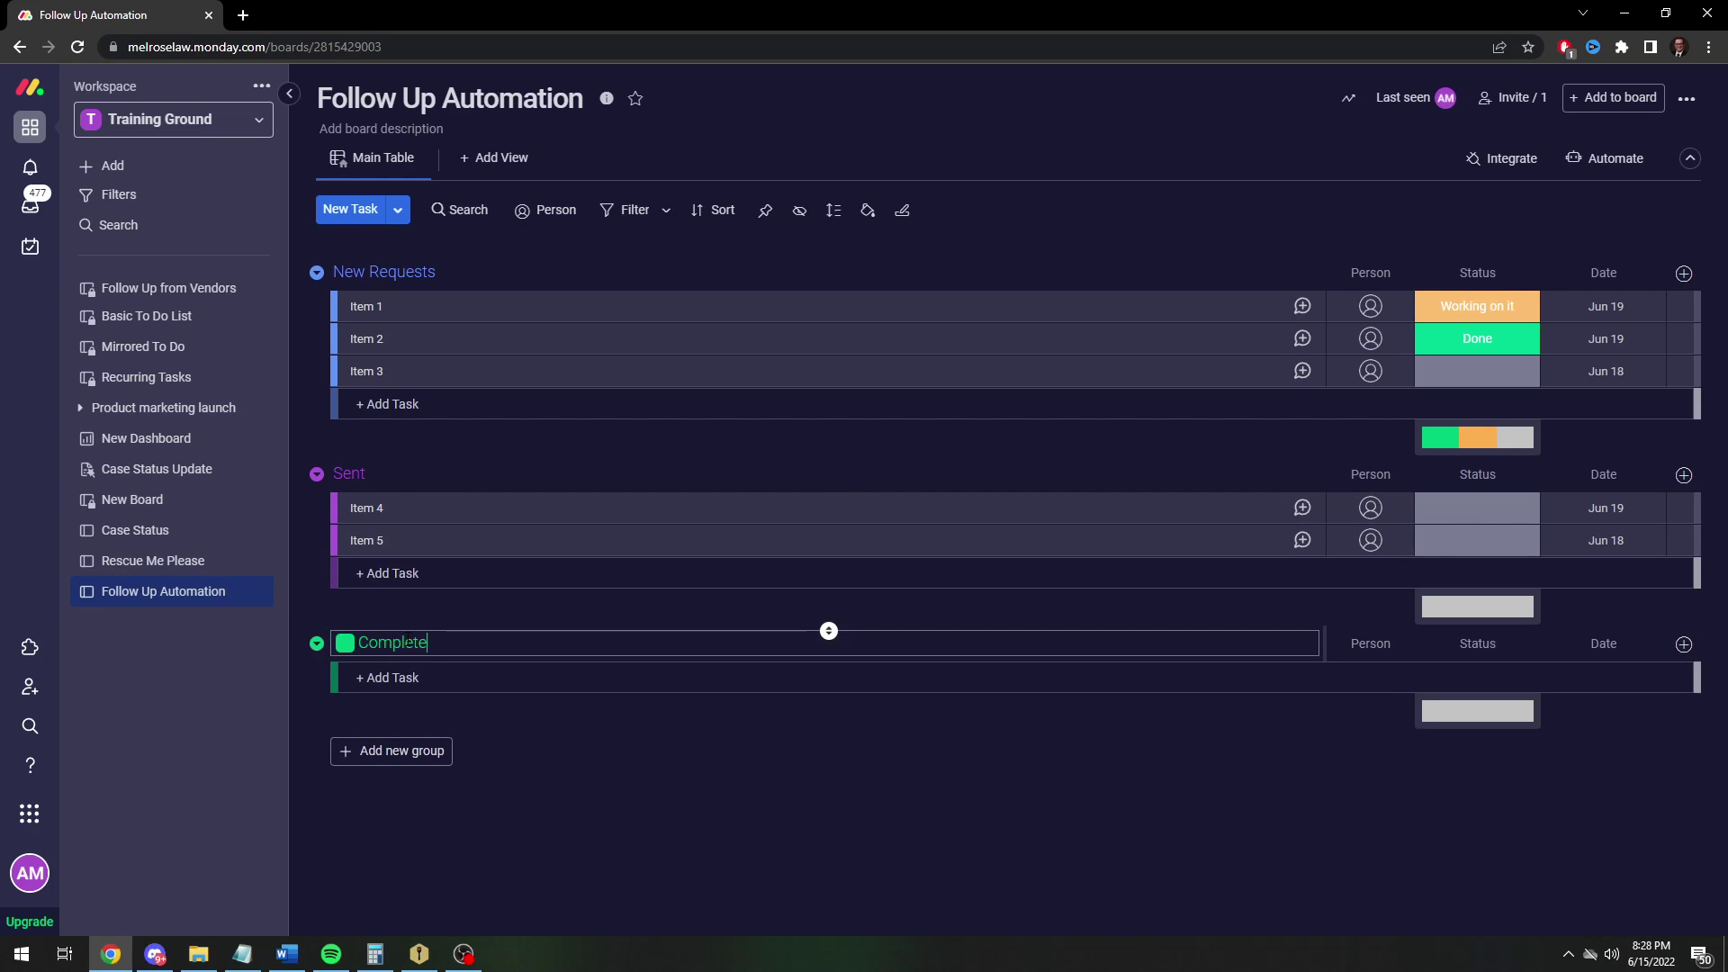
key(Return)
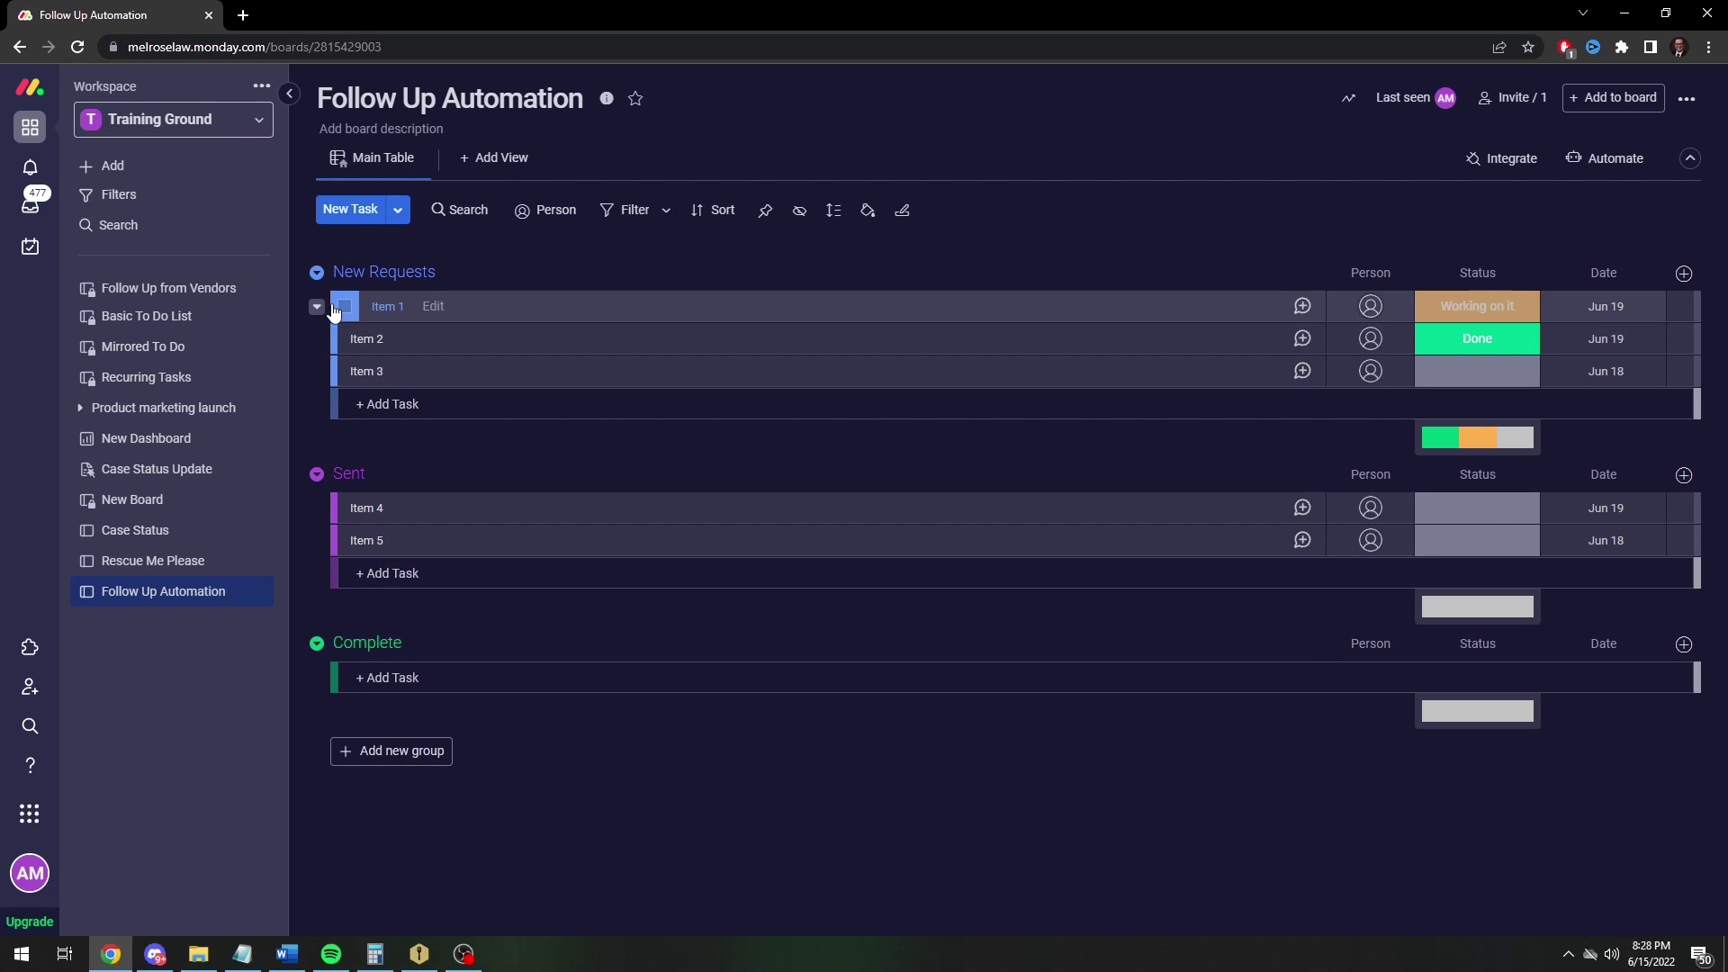
Delete the five sample items, Item 1 through Item 5
click(344, 307)
click(344, 339)
click(344, 371)
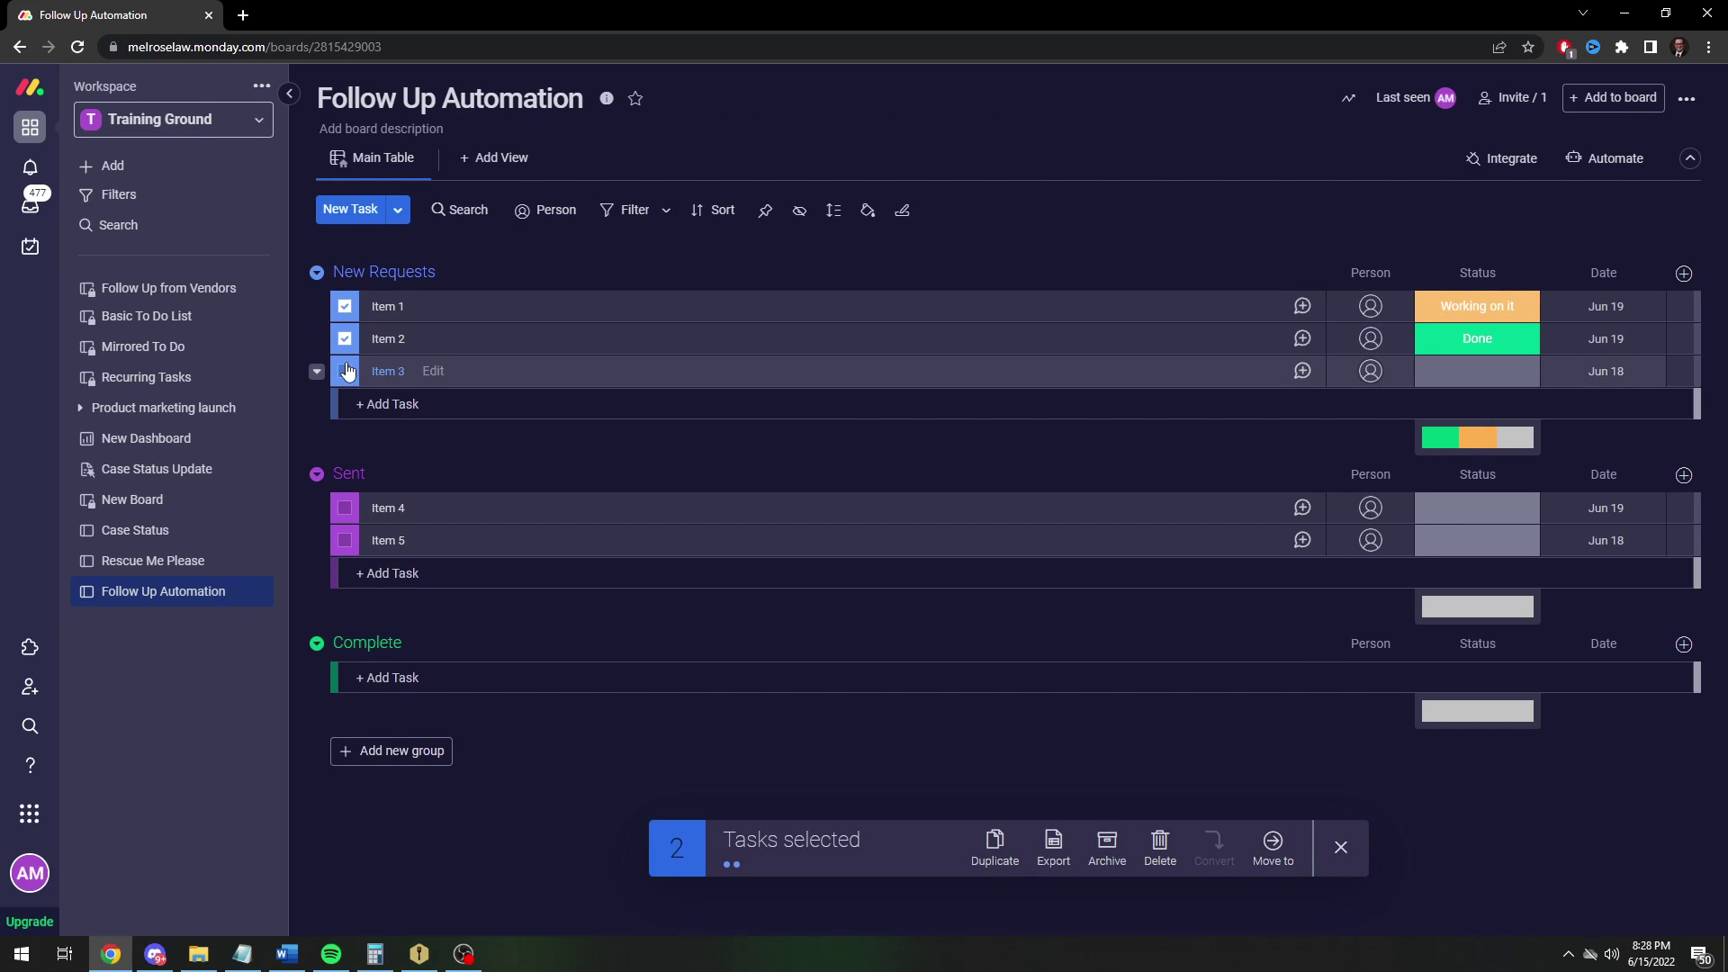
click(345, 508)
click(344, 540)
click(1158, 844)
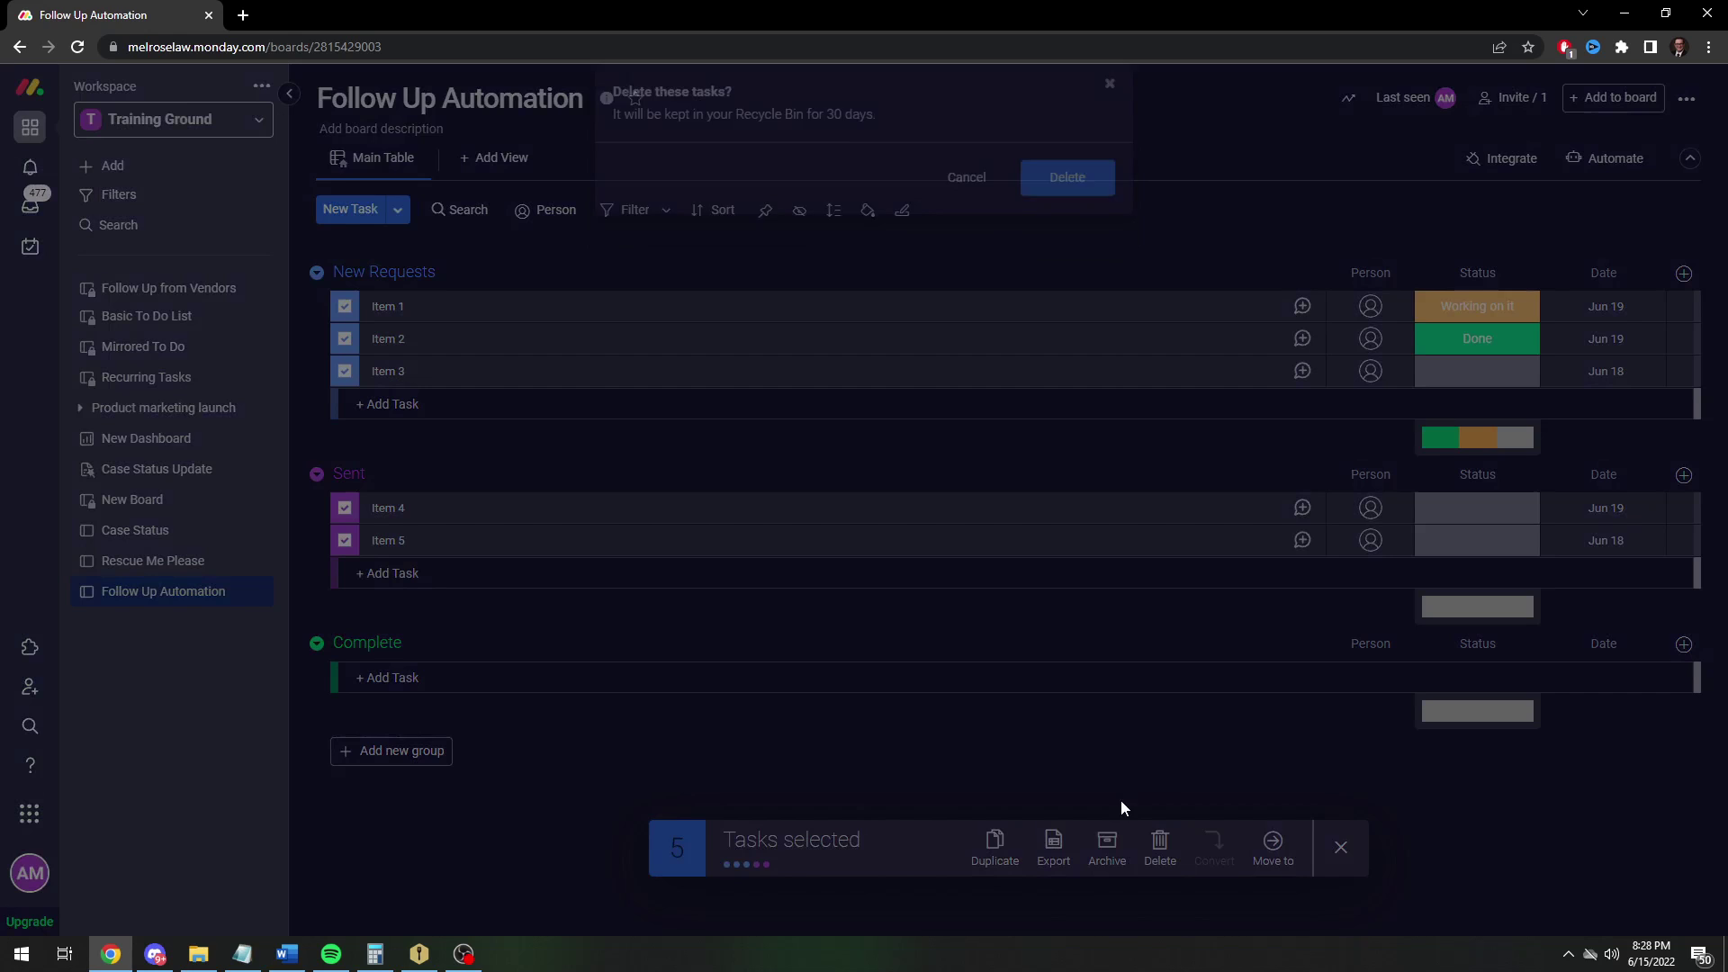
click(1037, 219)
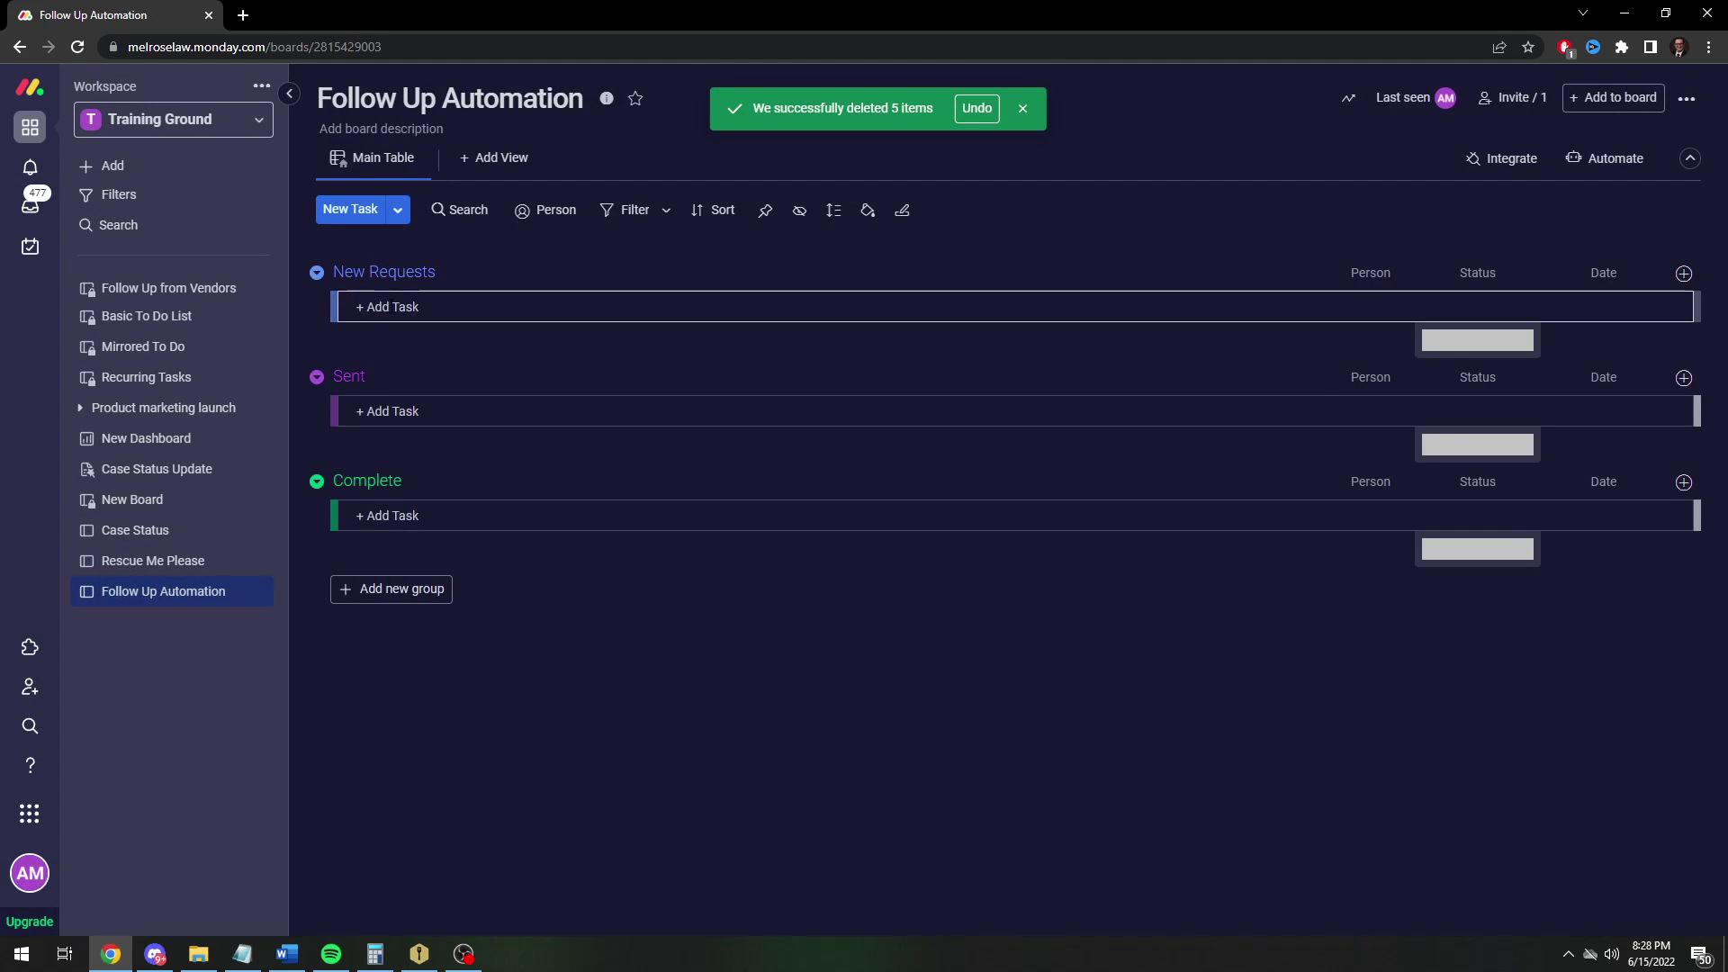
Add an invoice task to New Requests, trying it in other groups before returning it
click(389, 310)
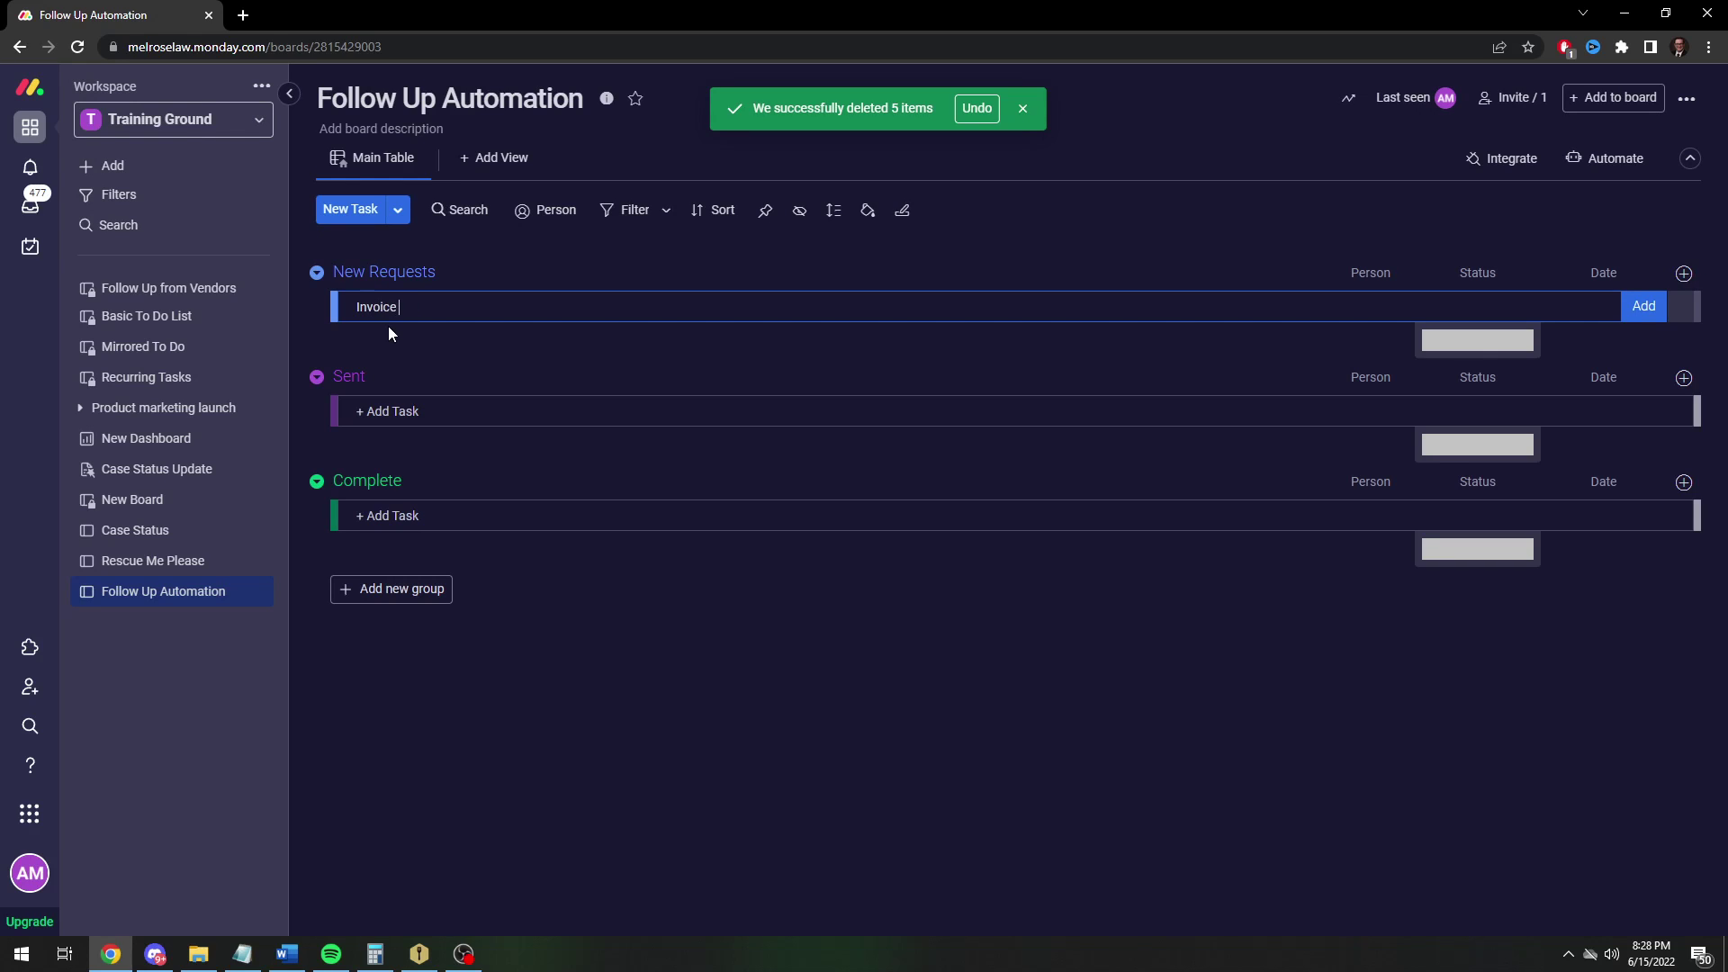
key(Return)
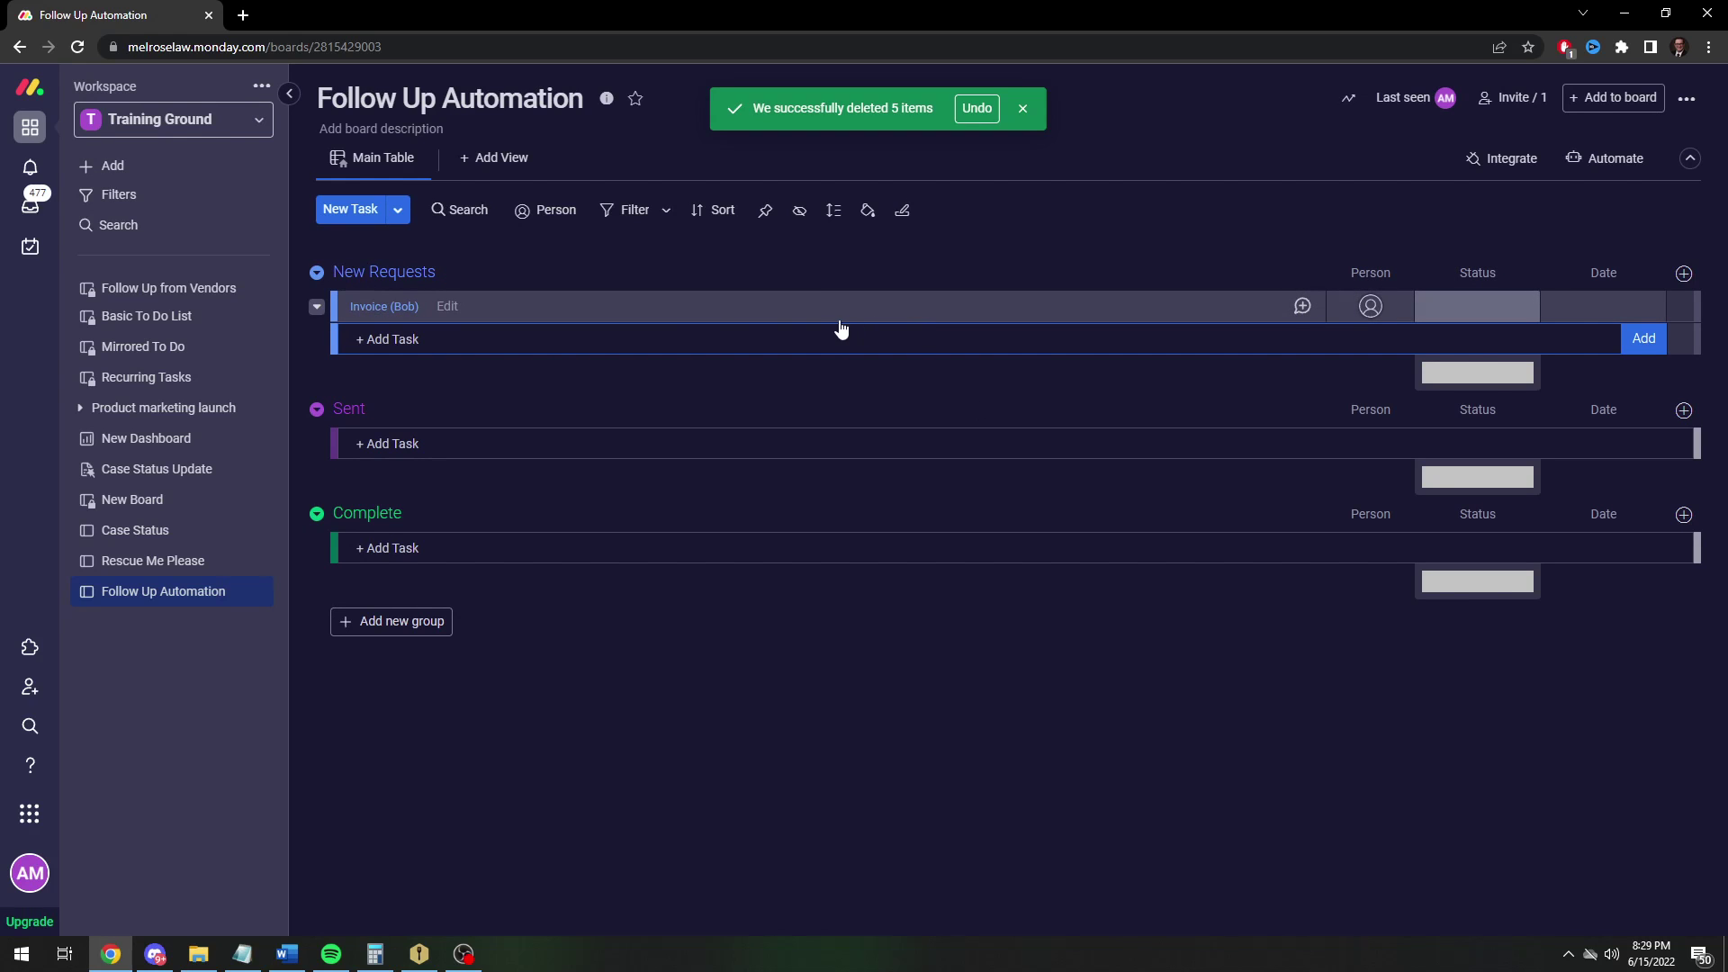
drag(657, 313, 1098, 425)
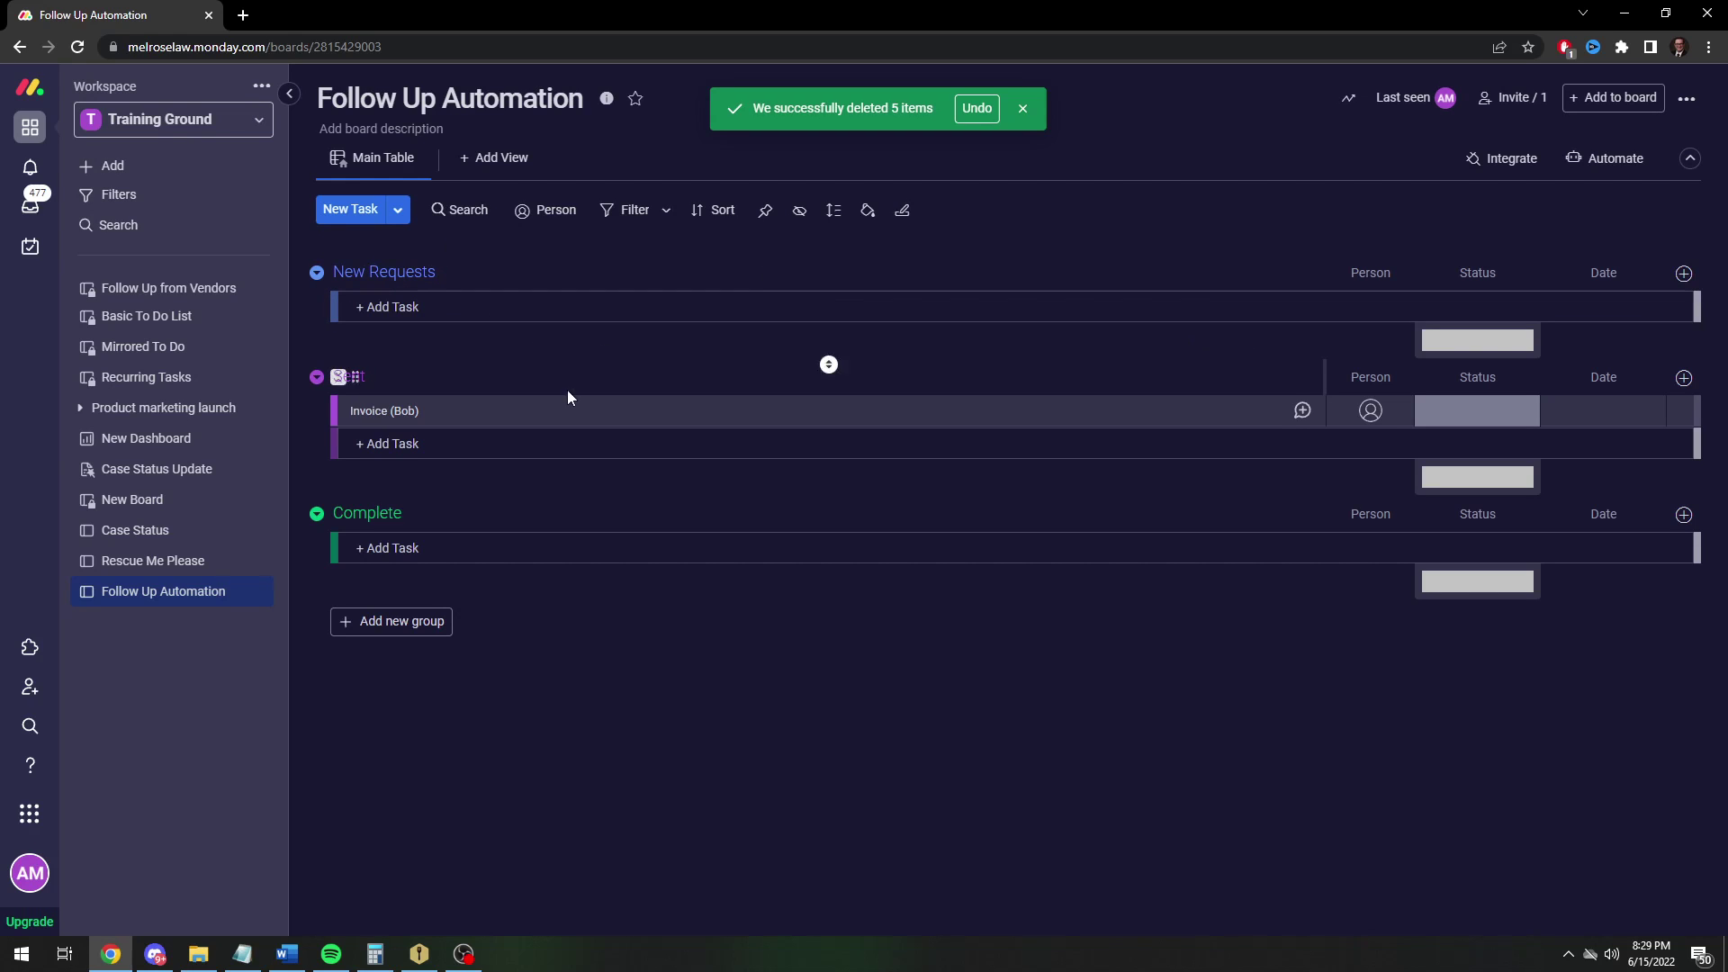
drag(529, 425, 580, 540)
drag(485, 502, 514, 310)
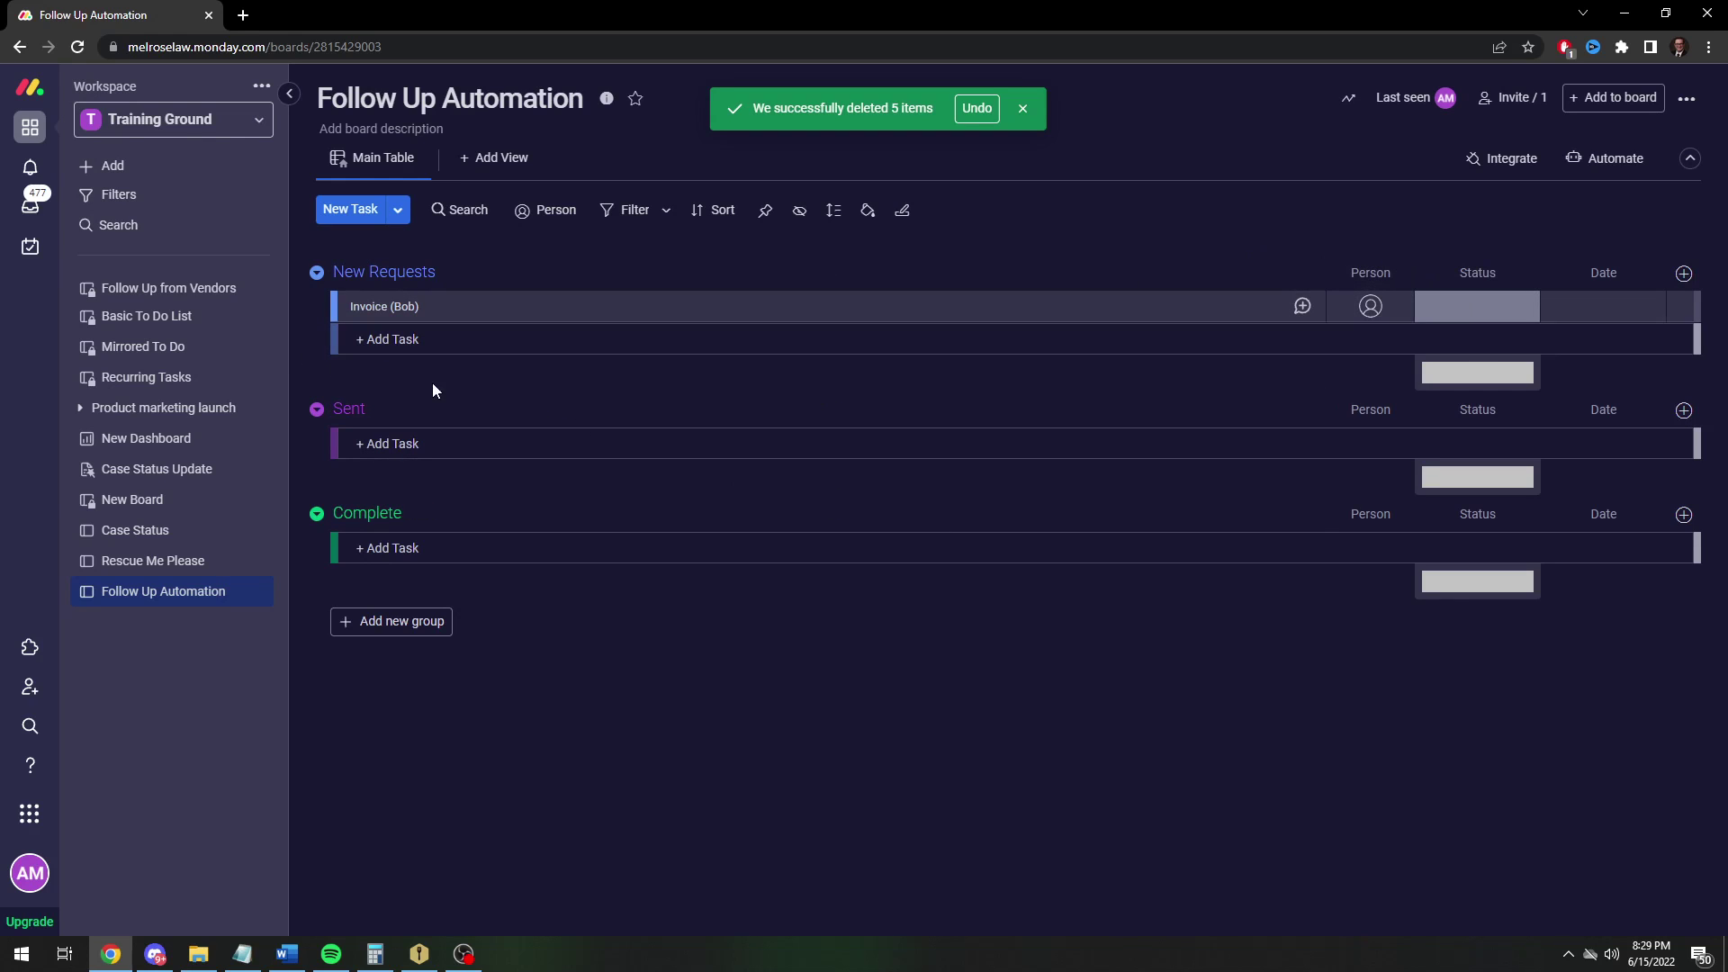
Rename the Stuck status label to 'Sent' and apply the label change
click(1472, 309)
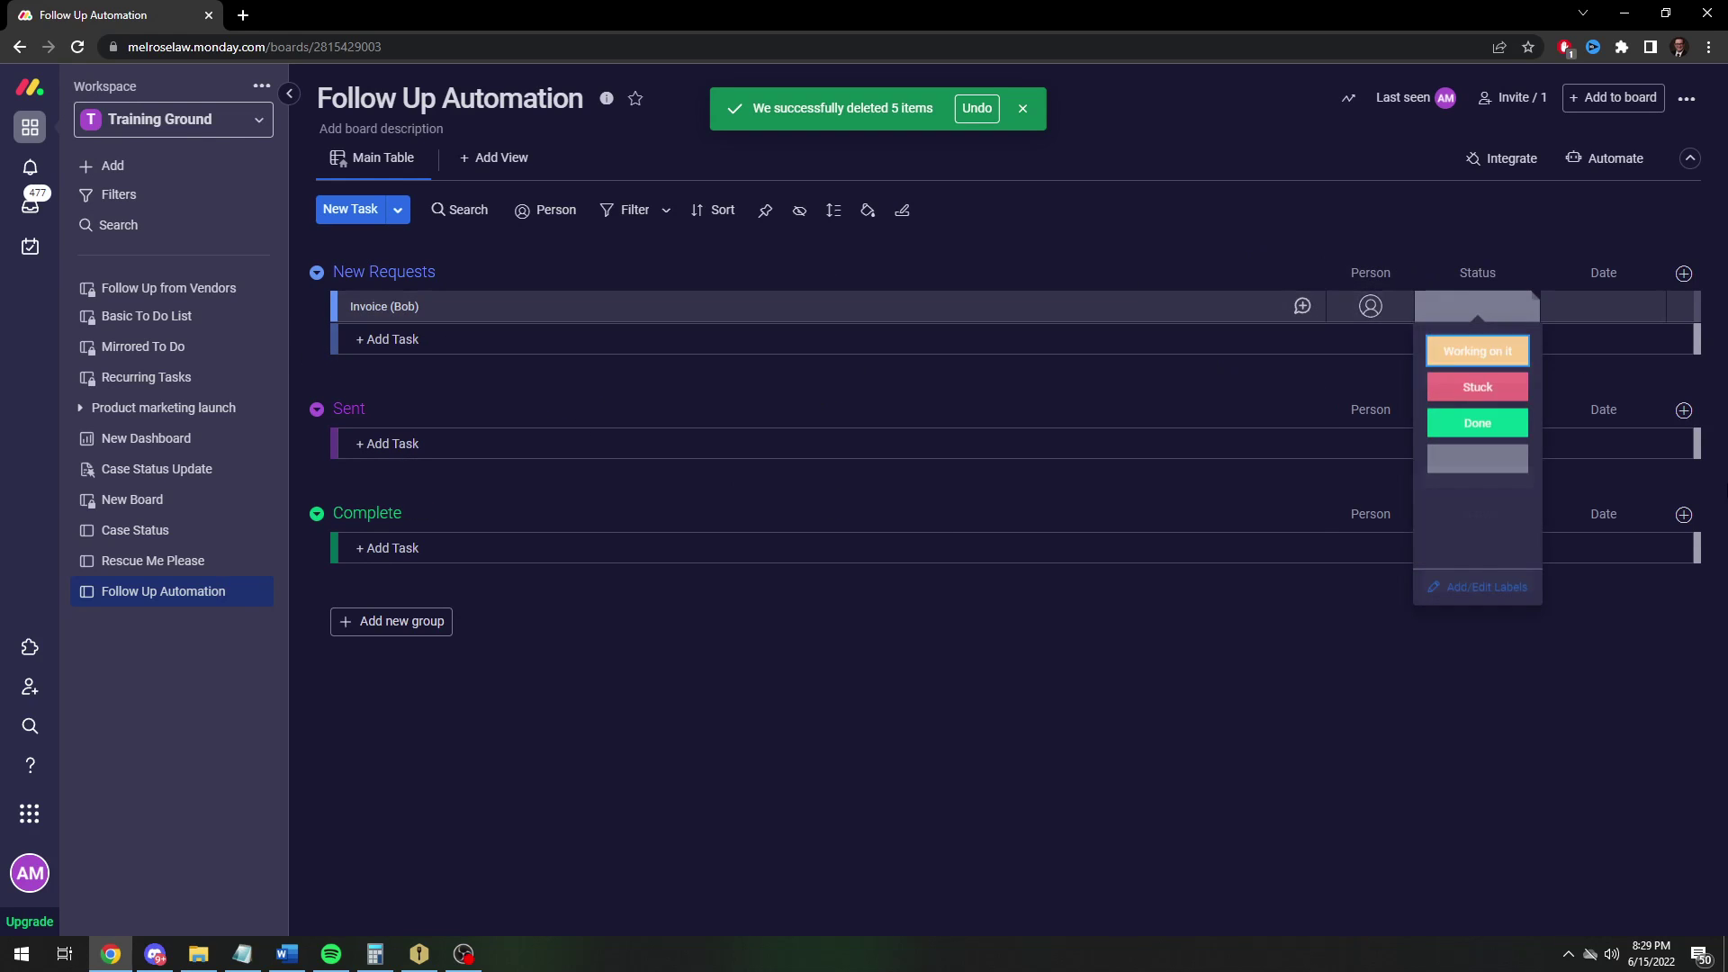
click(1440, 590)
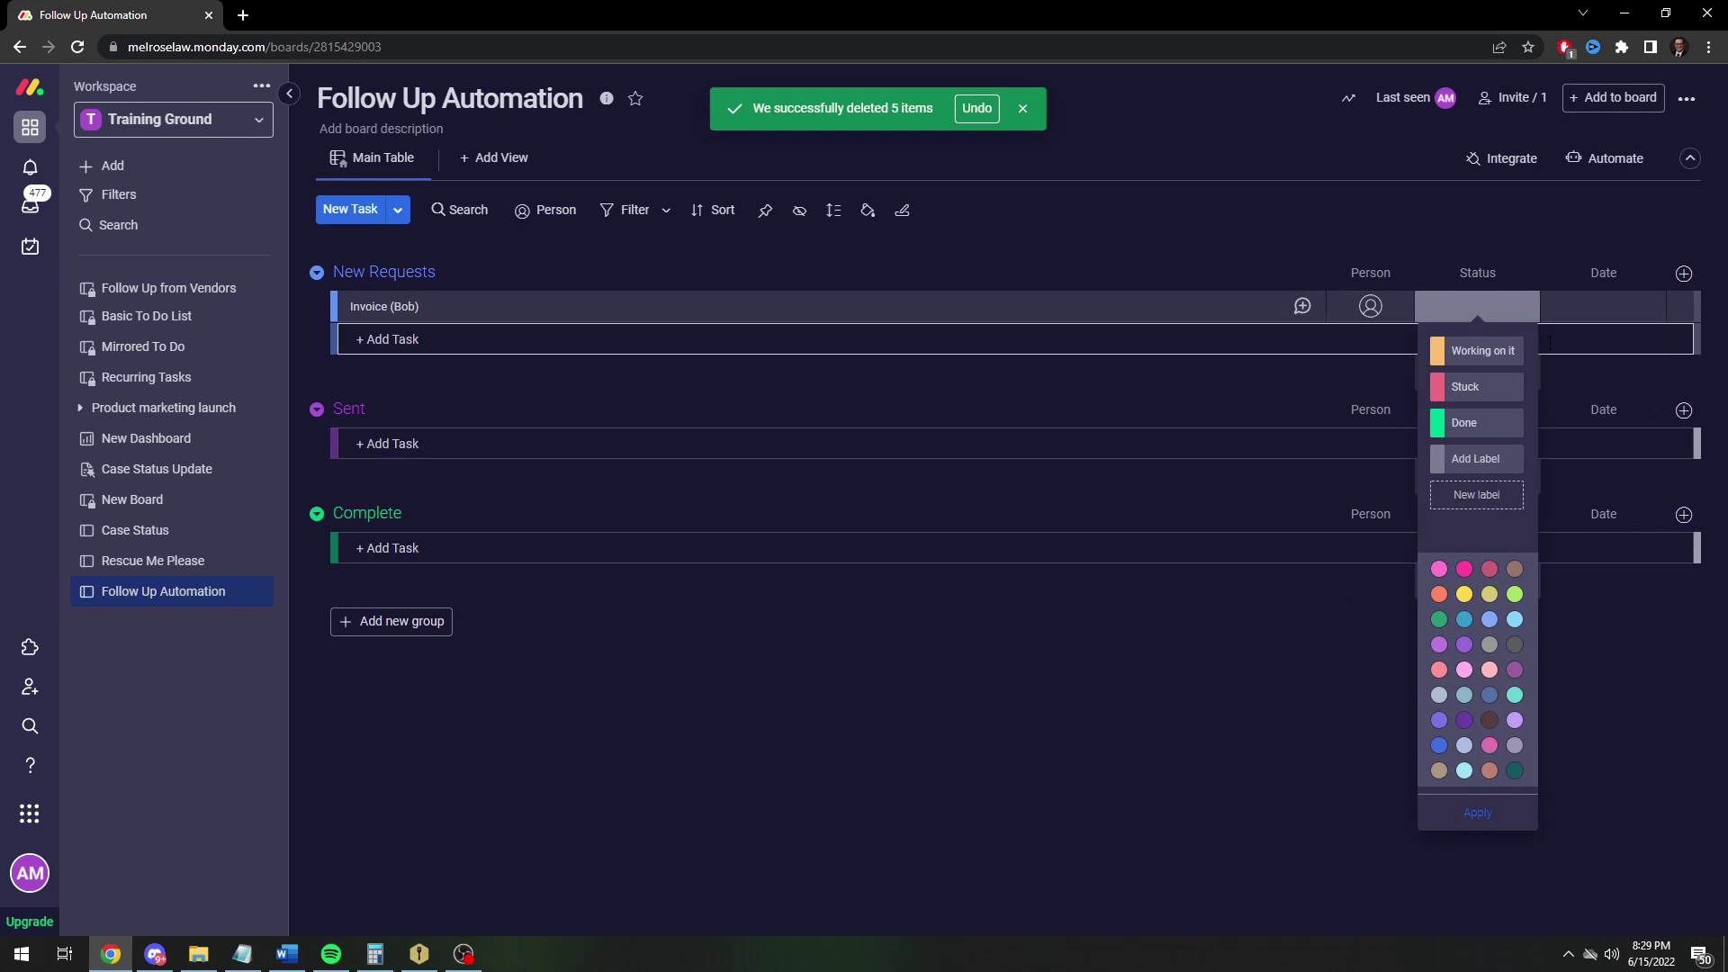
double_click(1485, 385)
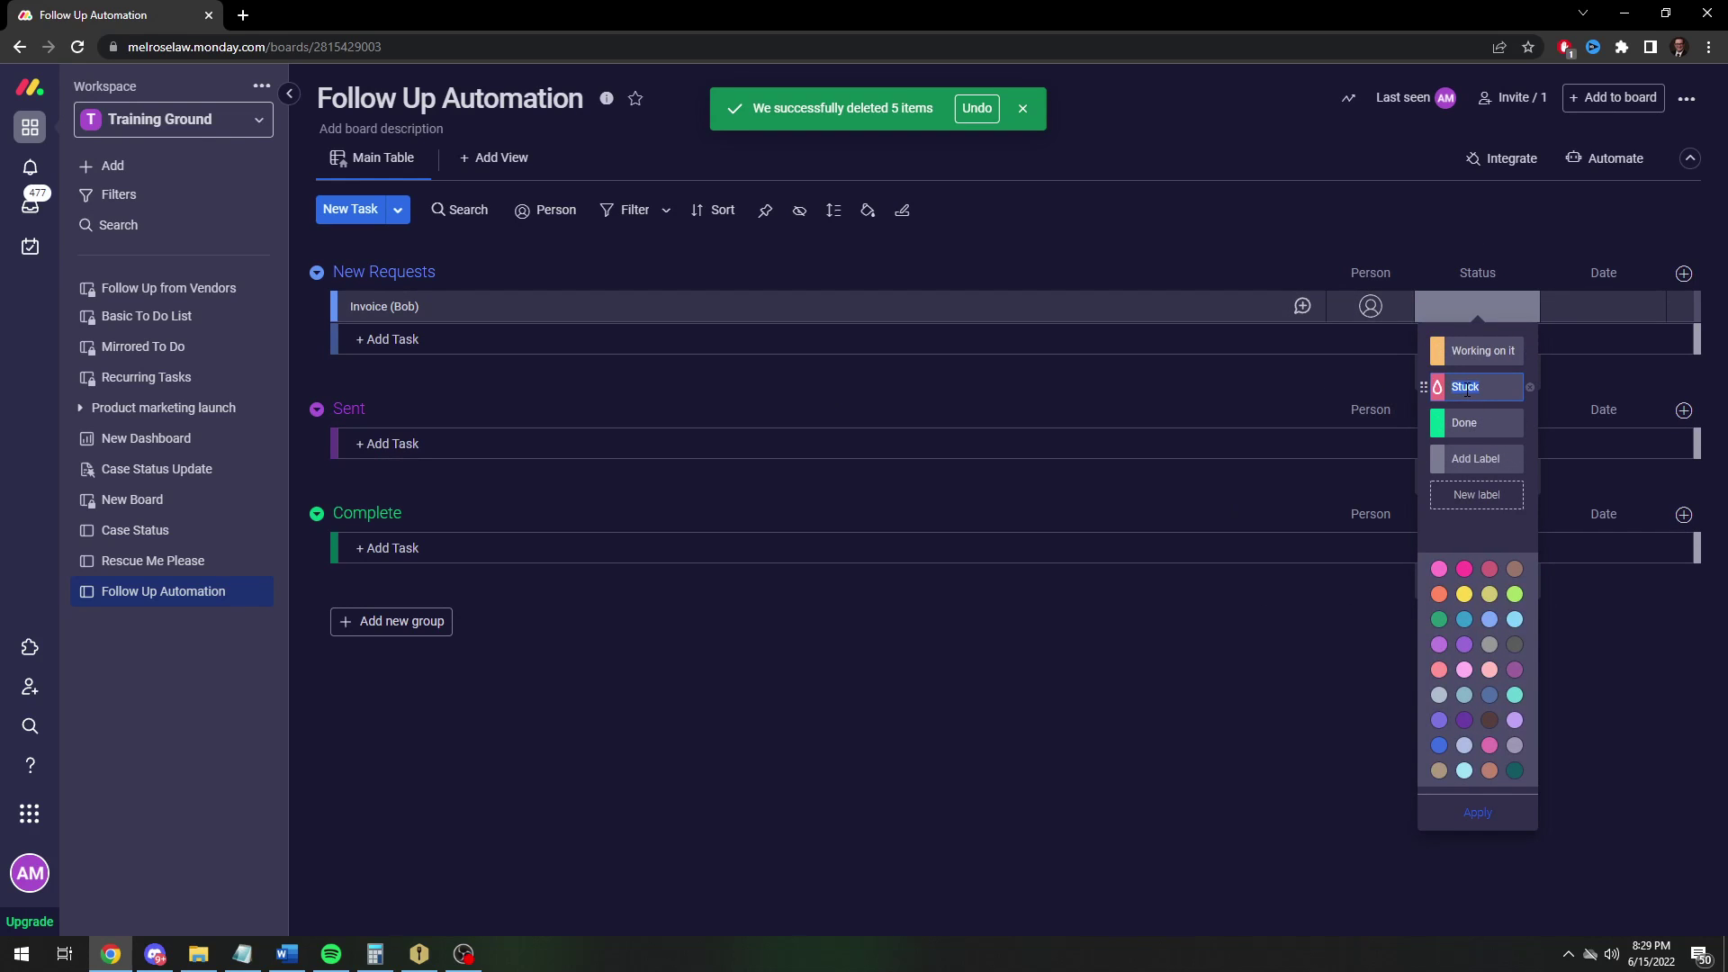
text(Sent)
click(1477, 812)
click(1255, 700)
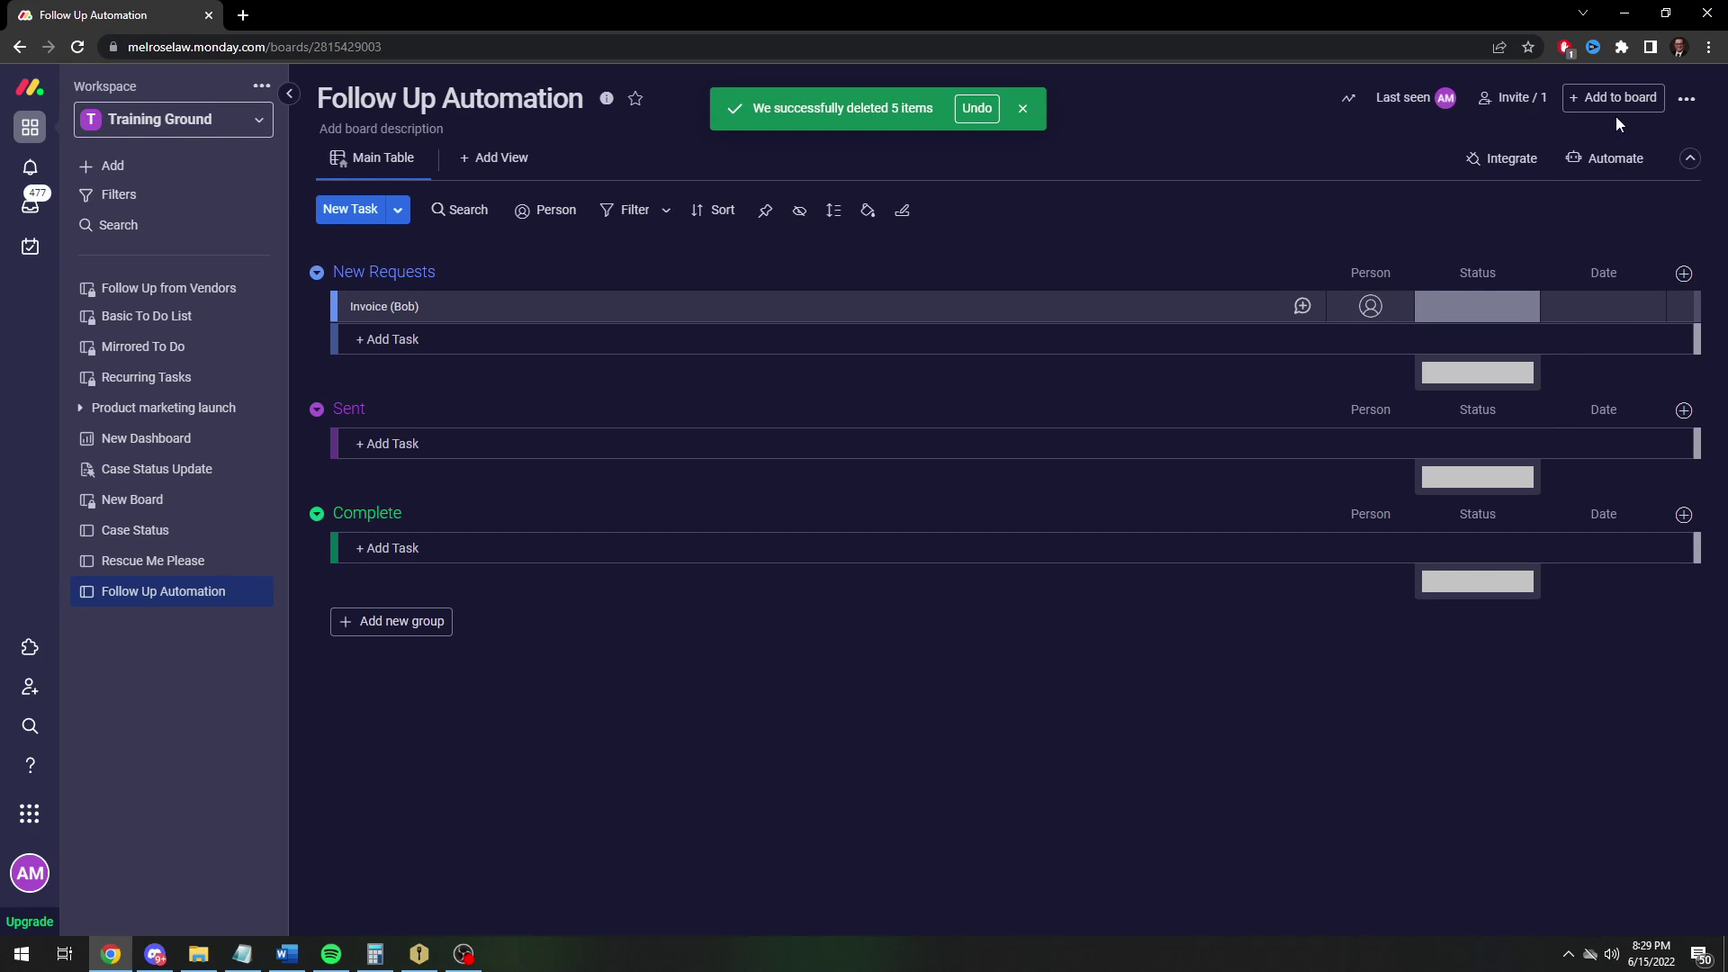
Start a custom automation triggered when the Status column changes to Sent
click(1607, 159)
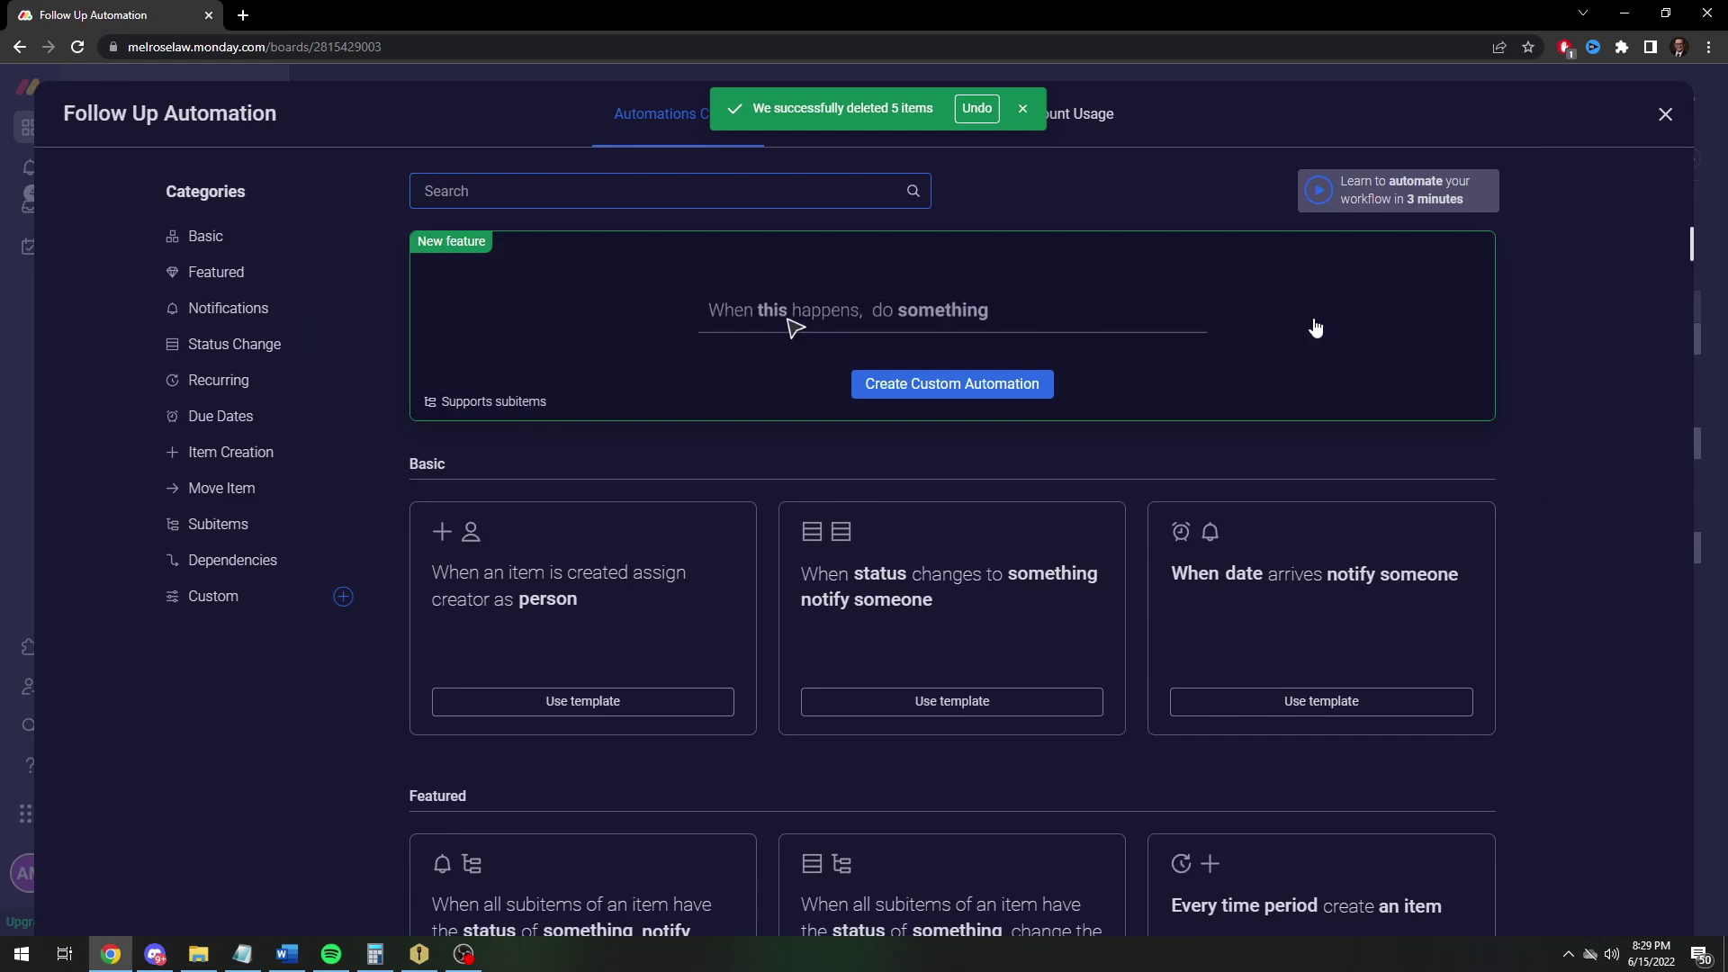
click(917, 387)
click(512, 243)
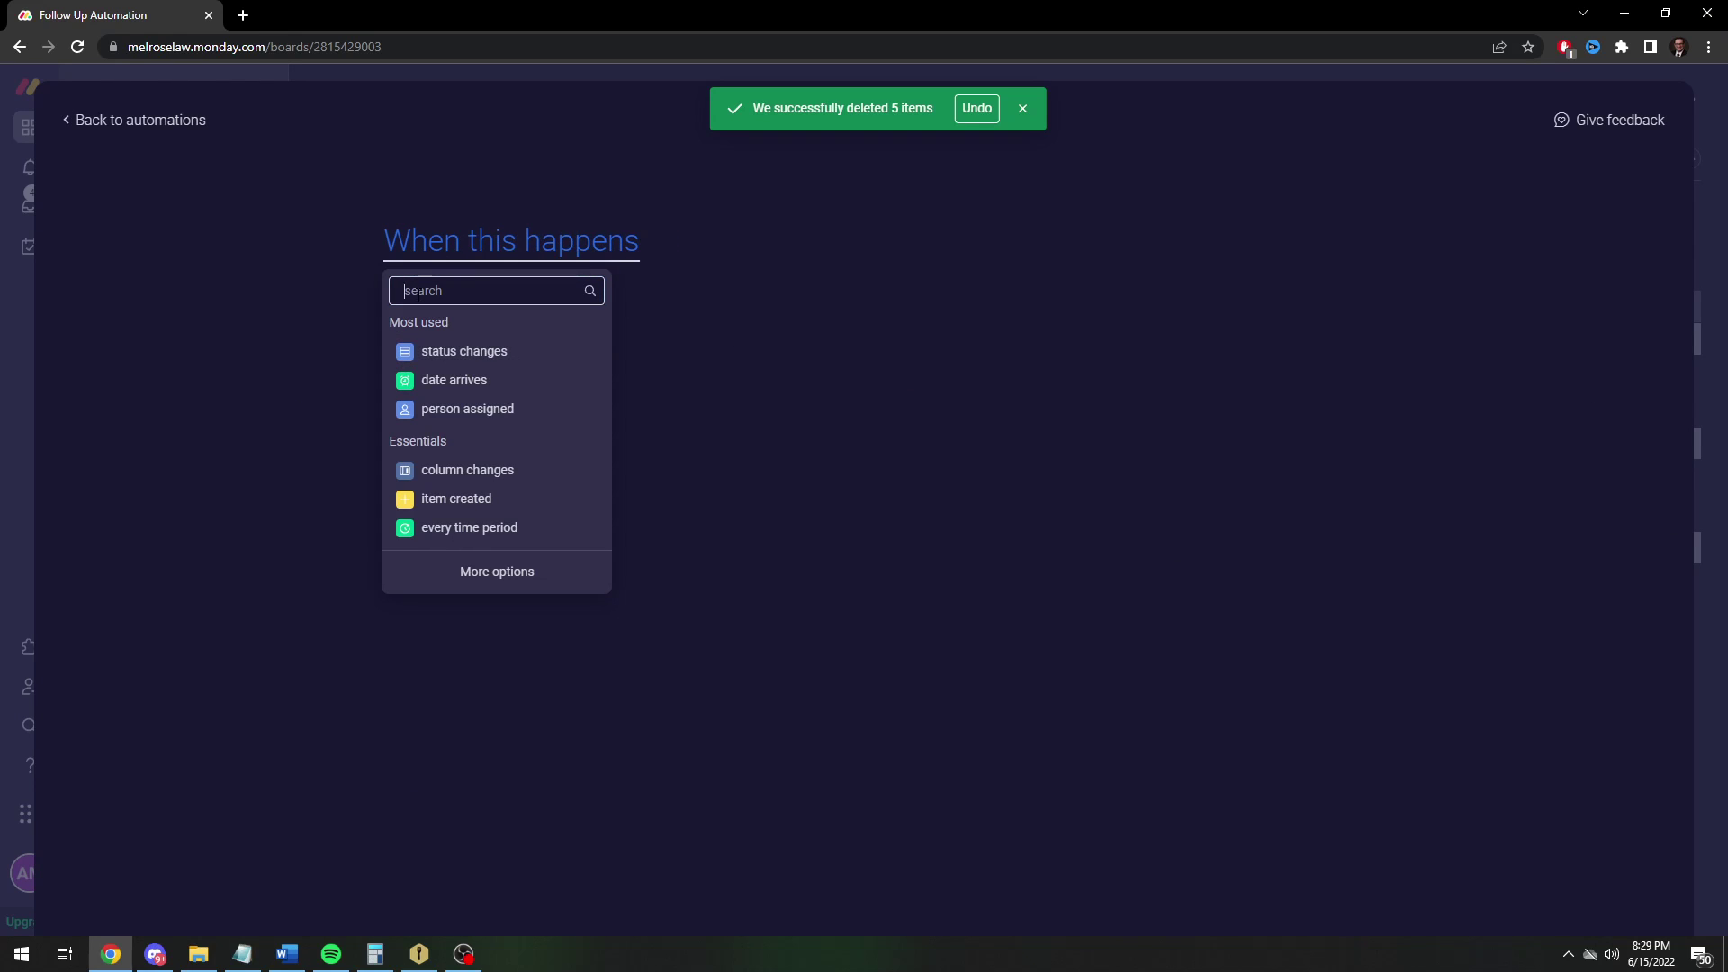
click(437, 350)
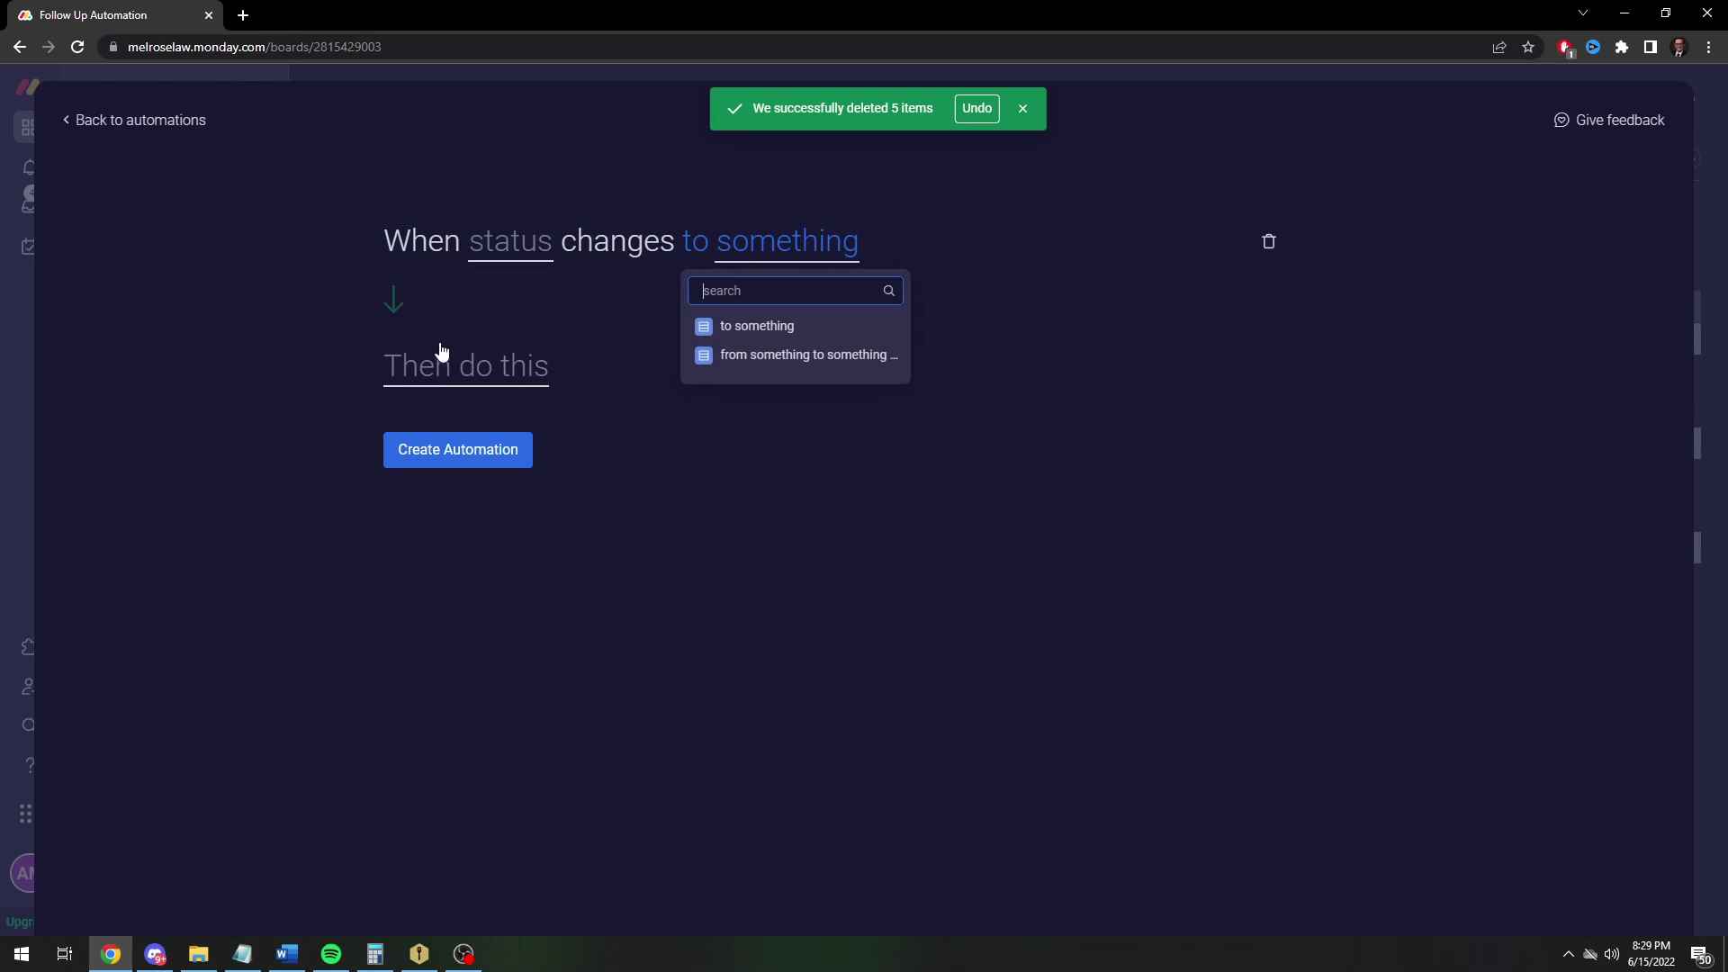
click(486, 254)
click(528, 327)
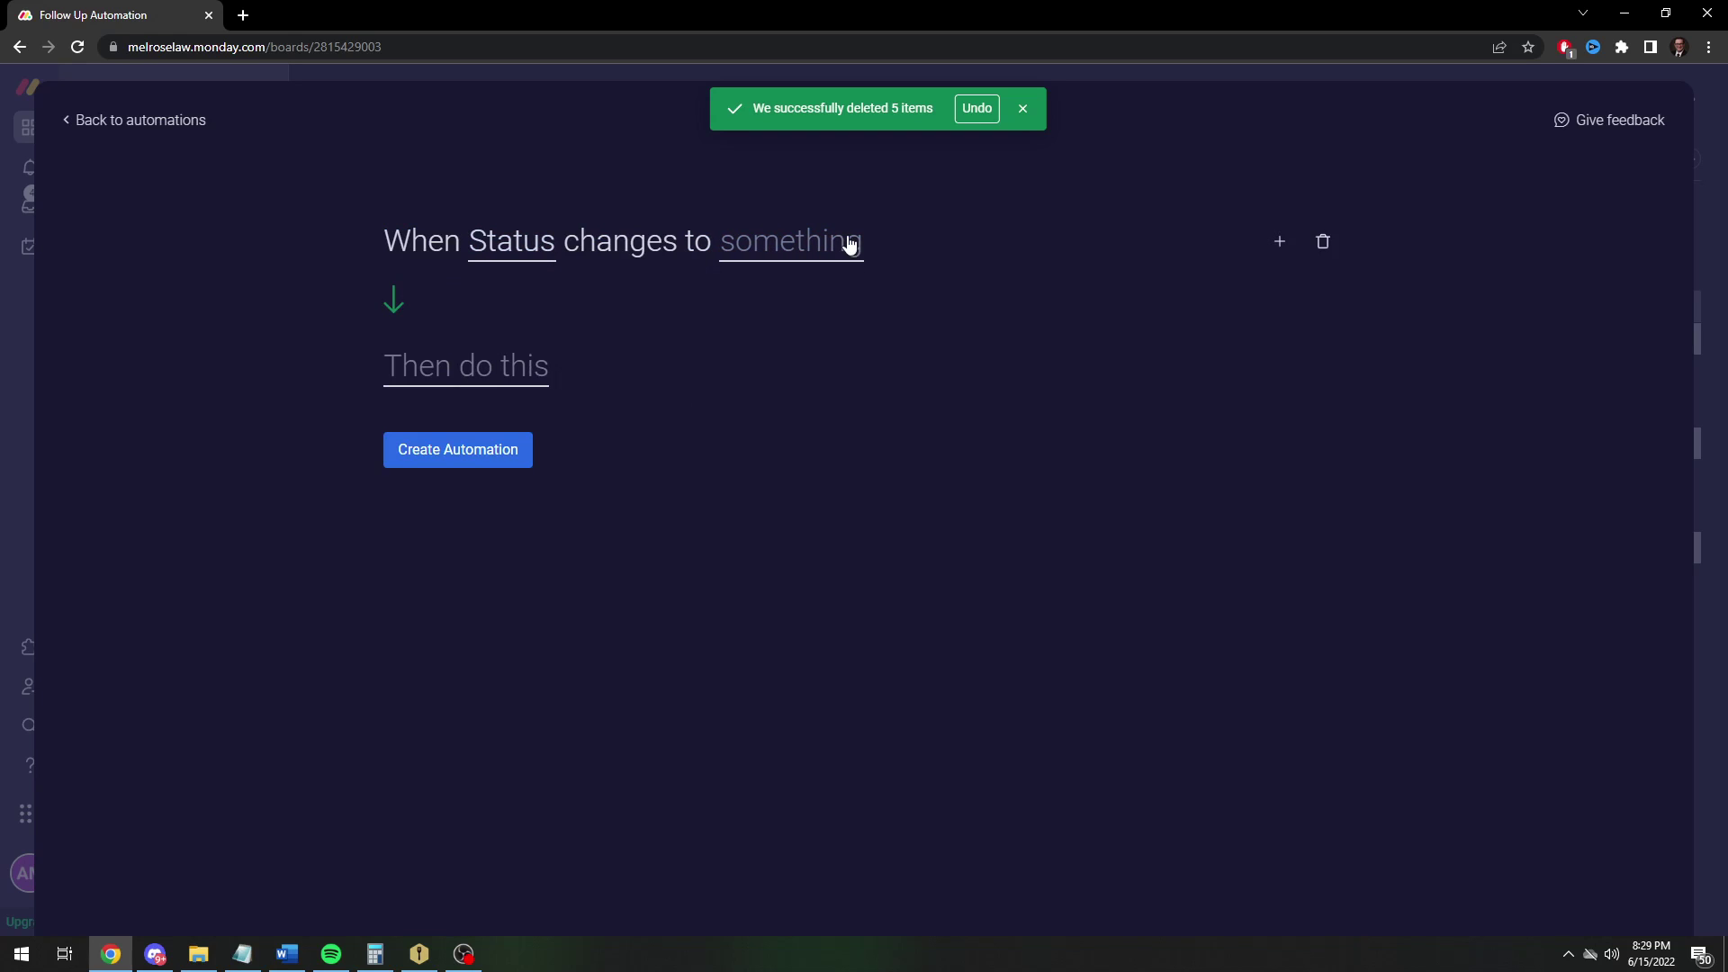
click(837, 241)
click(787, 397)
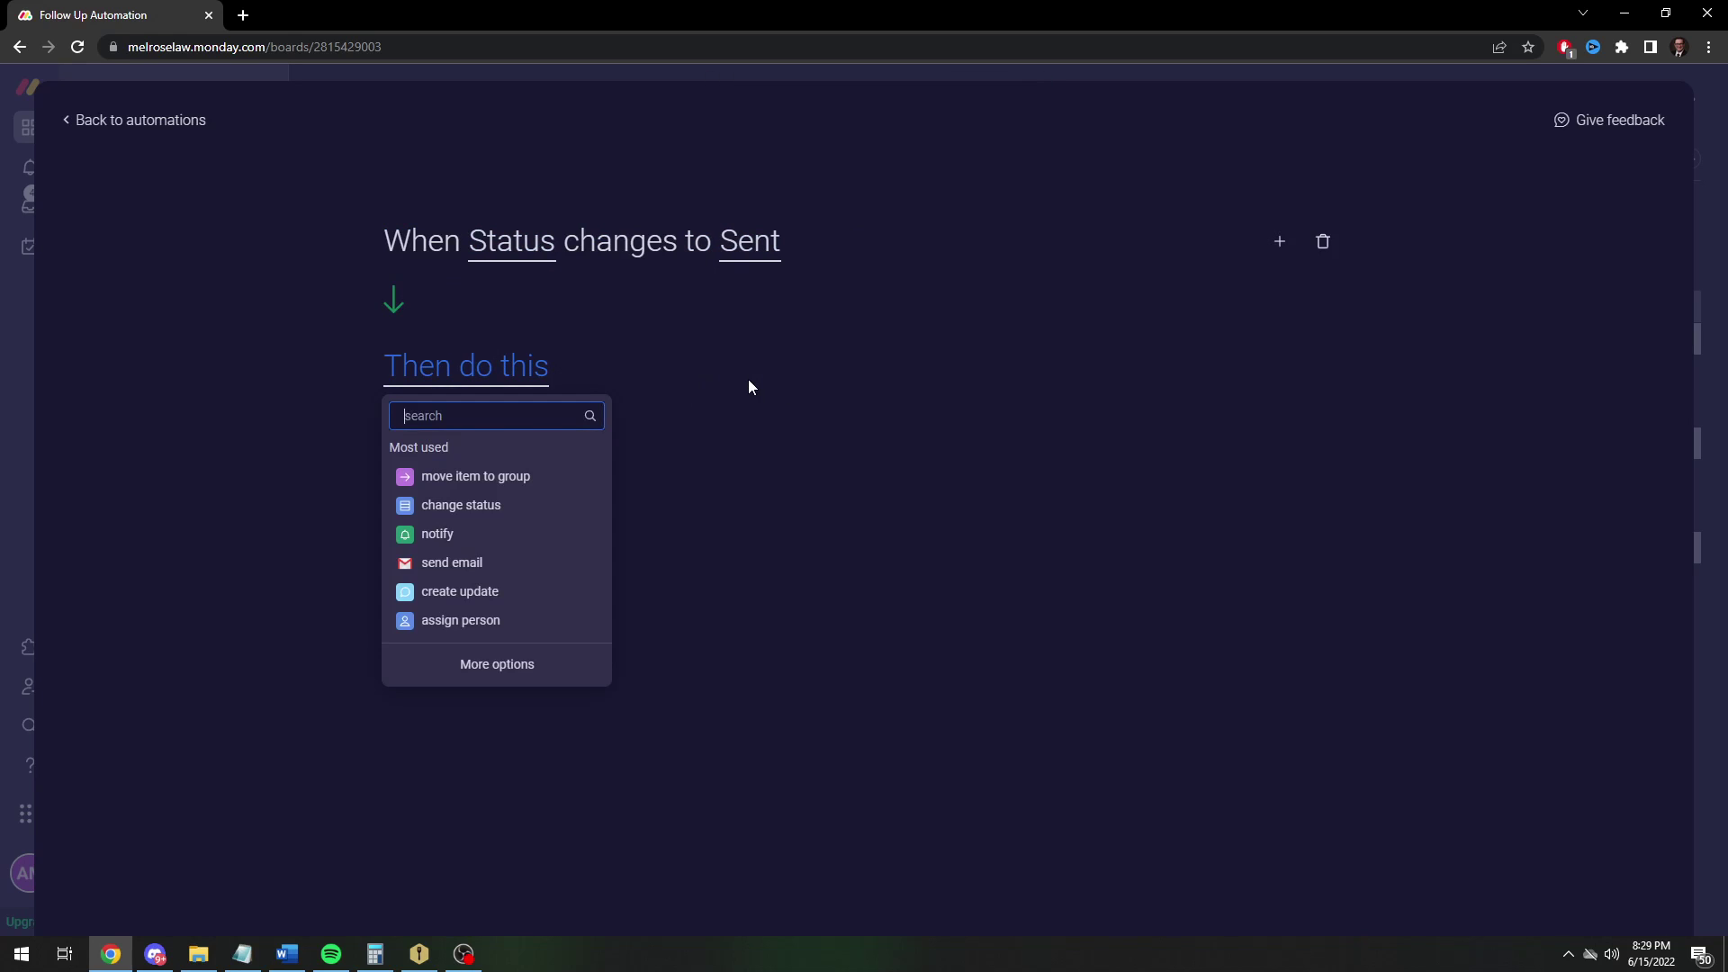
Make the action move the item to the Sent group, then create the automation
text(move)
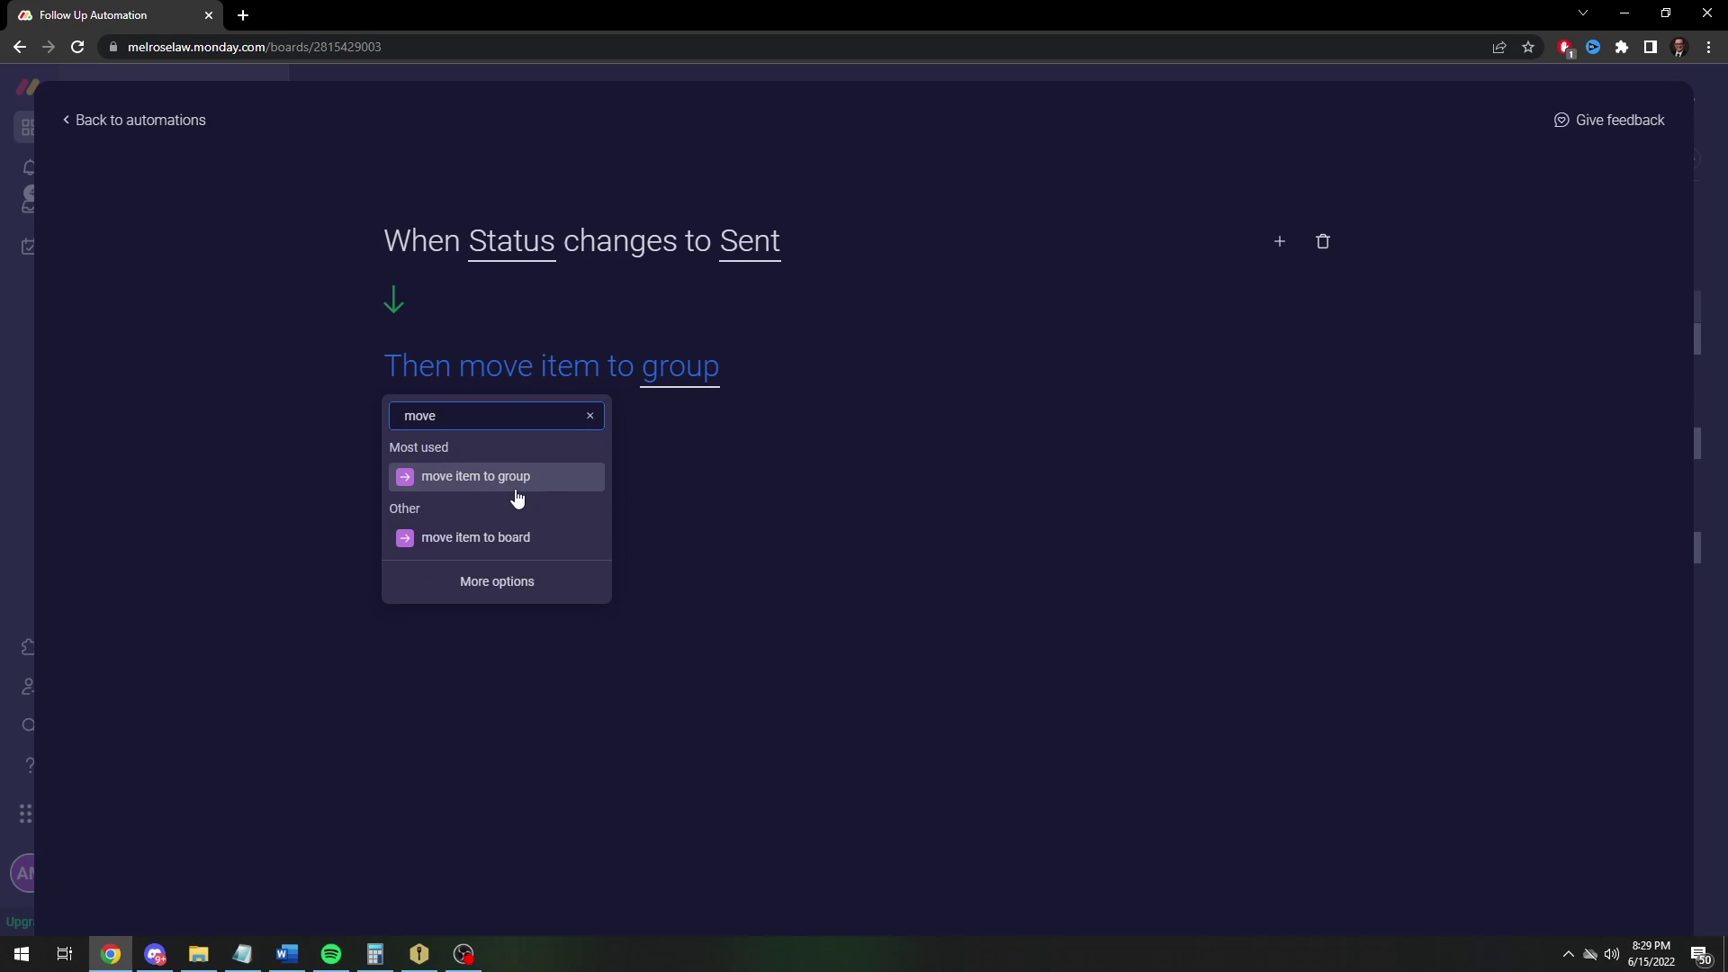
click(543, 470)
click(681, 366)
click(731, 505)
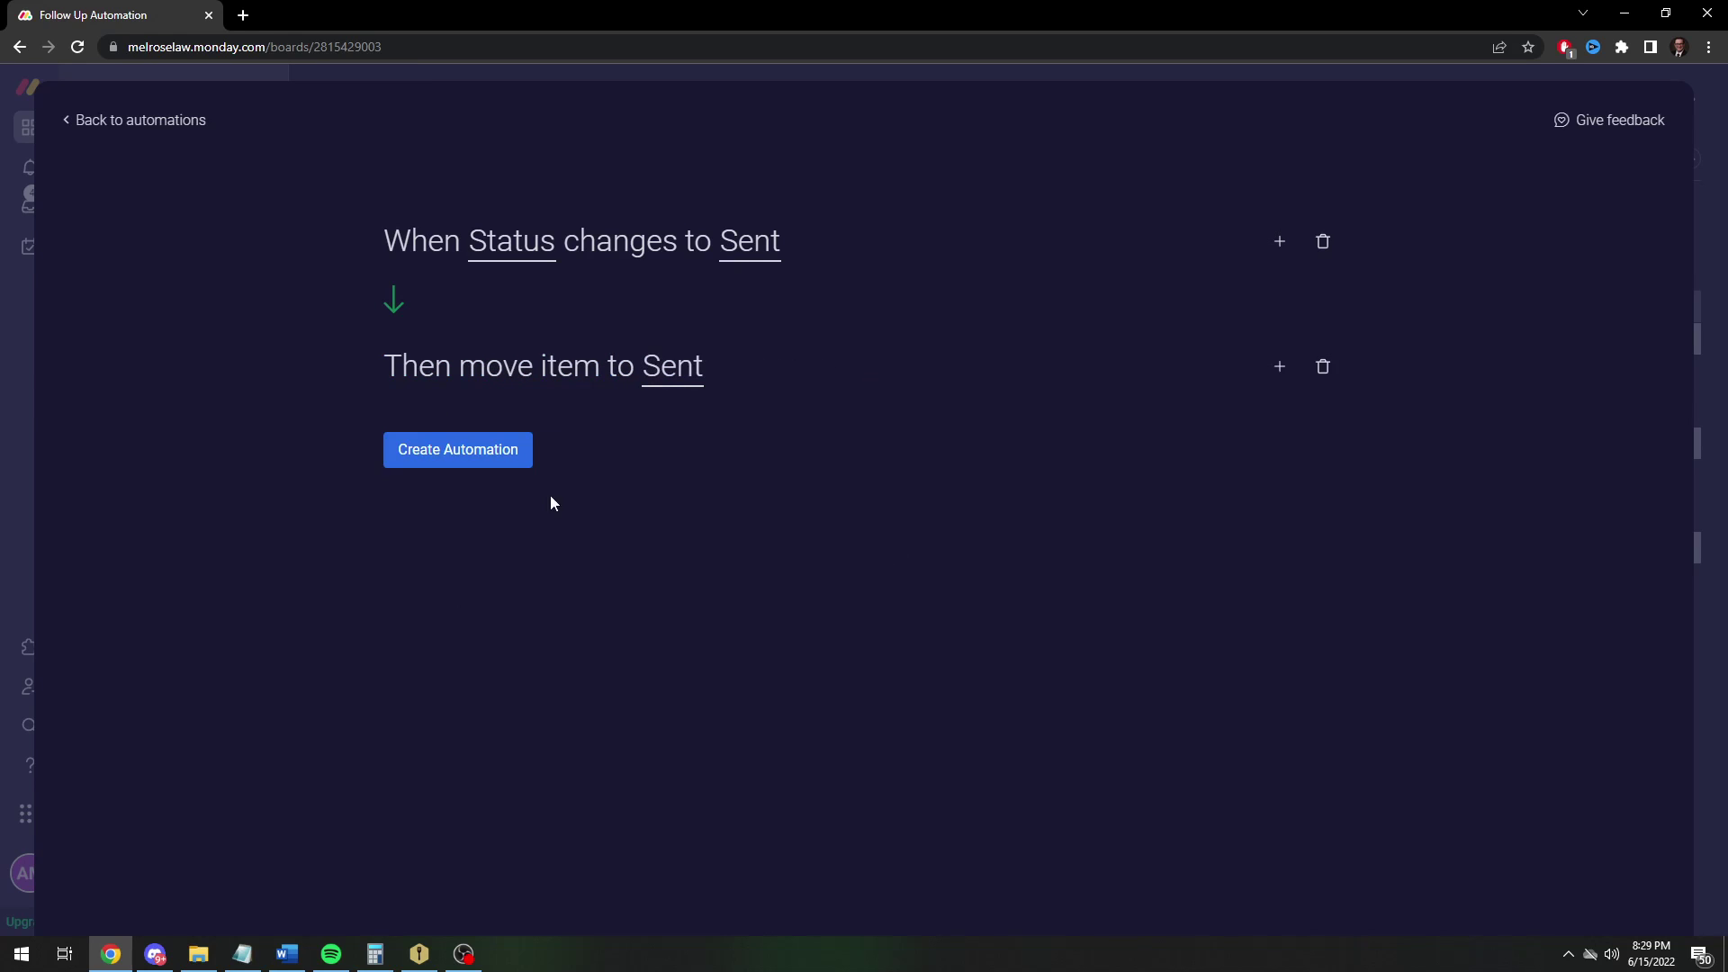
click(458, 449)
click(1663, 115)
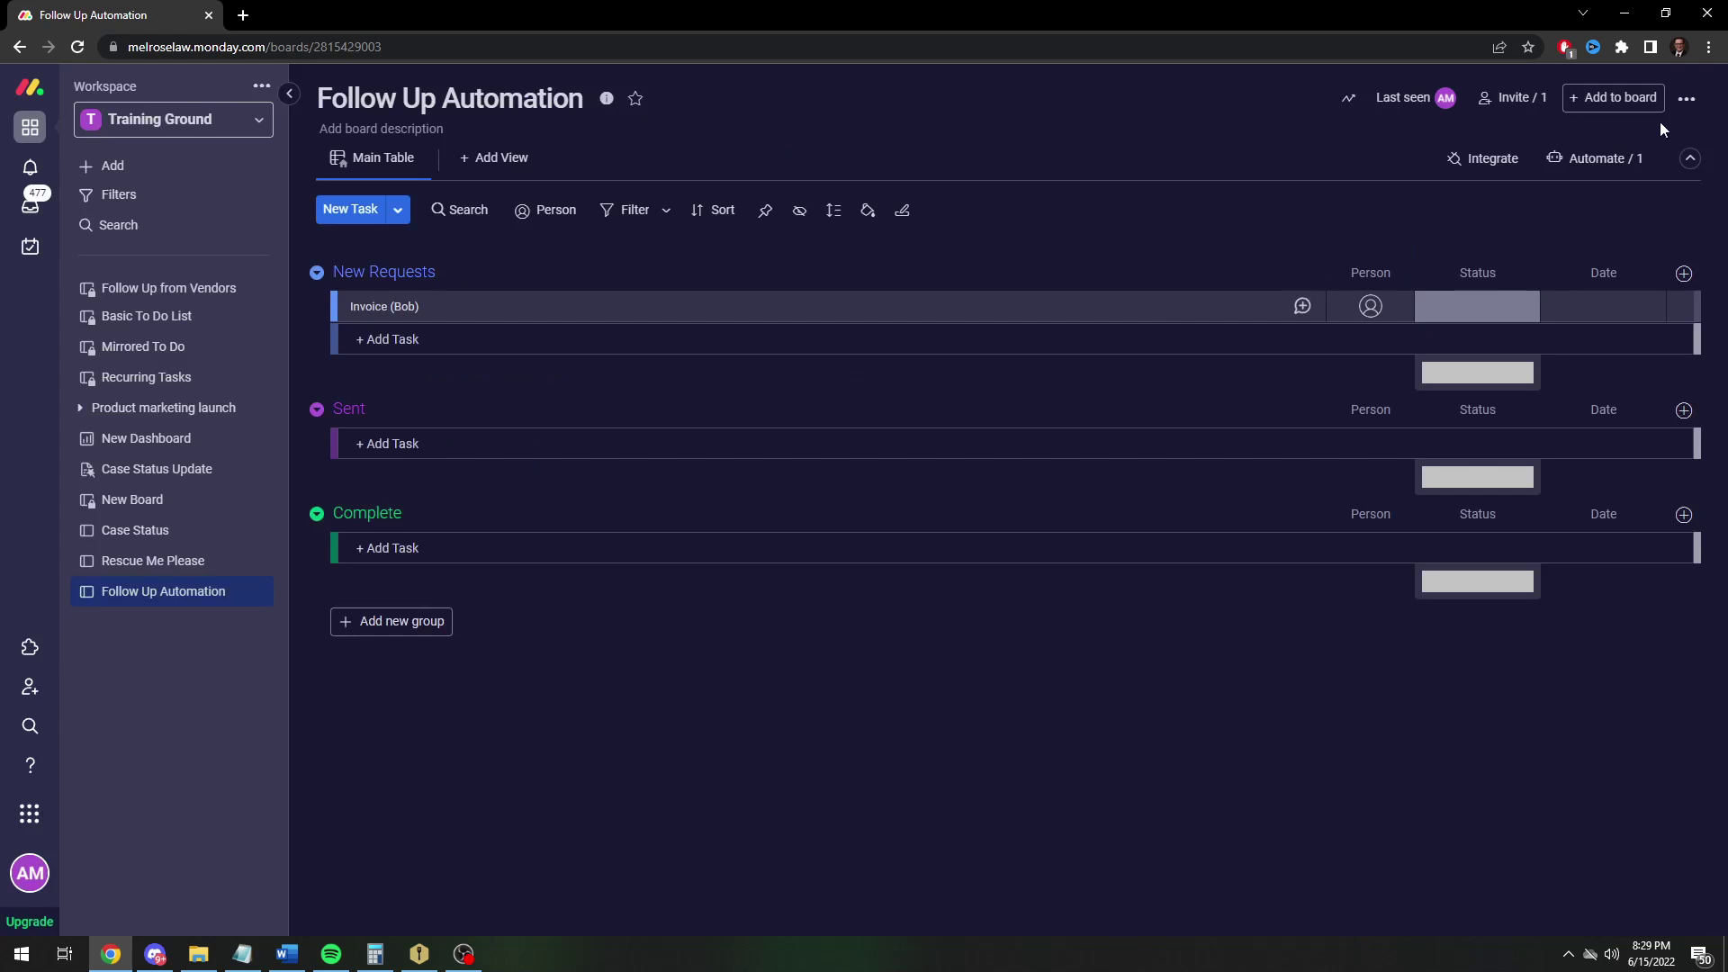
Test by setting the invoice to Sent, then Done, and dragging it back to New Requests
click(1462, 306)
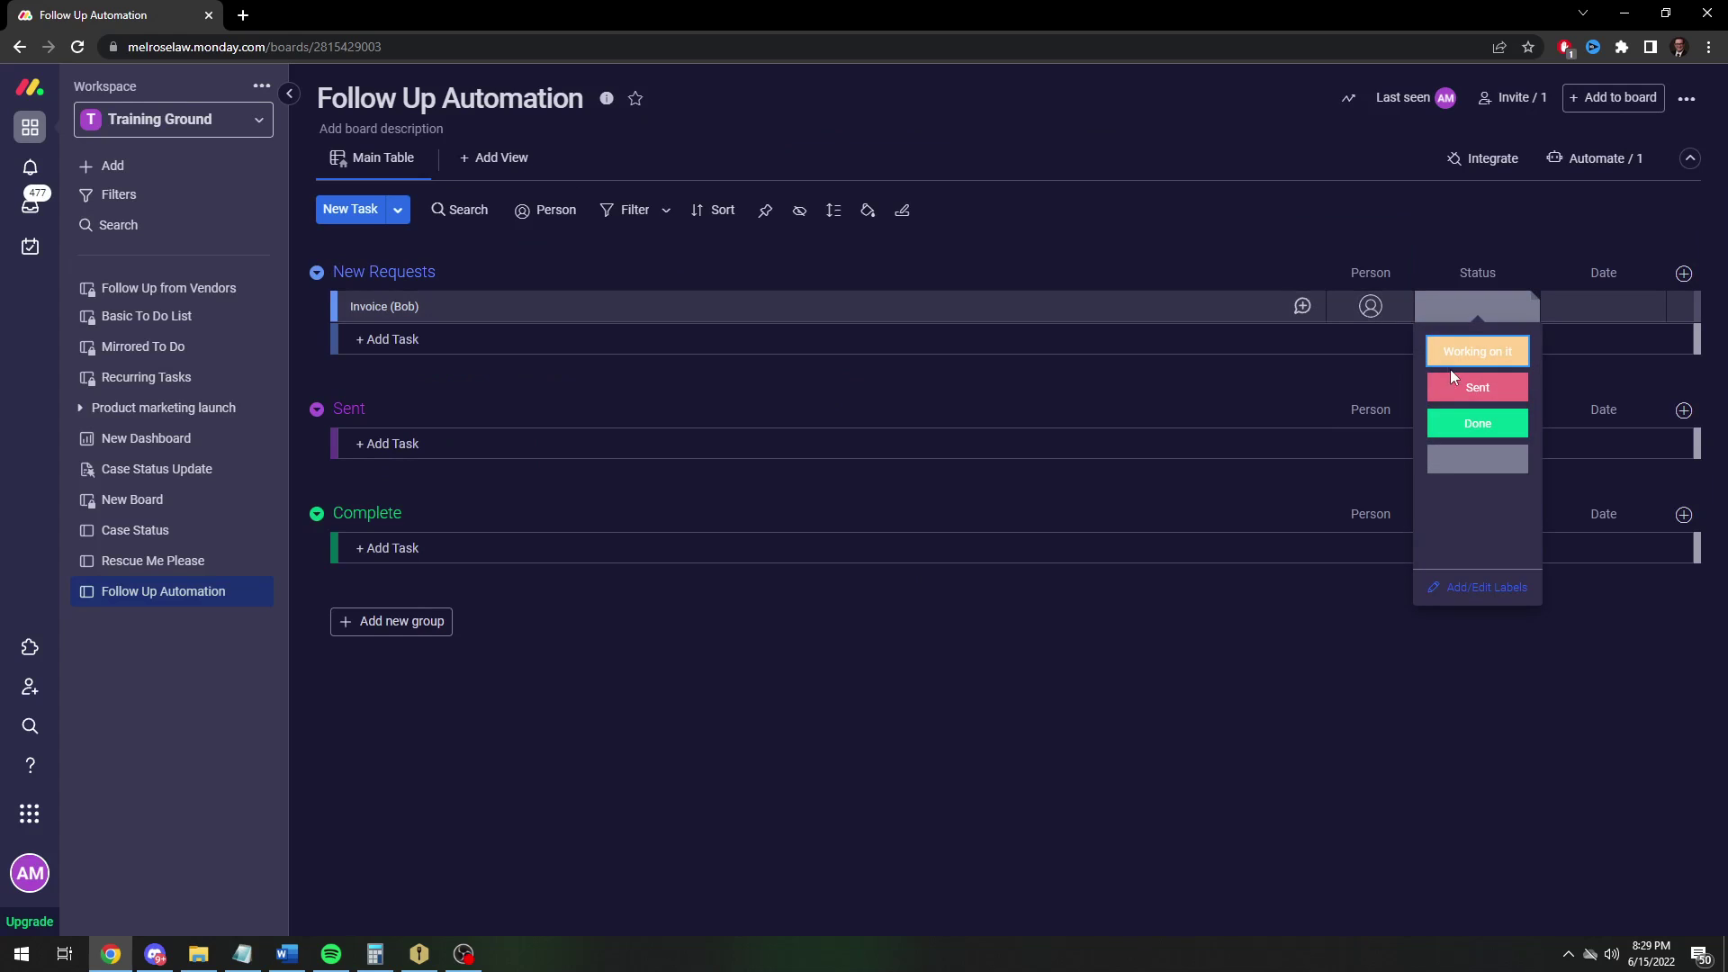
click(1467, 371)
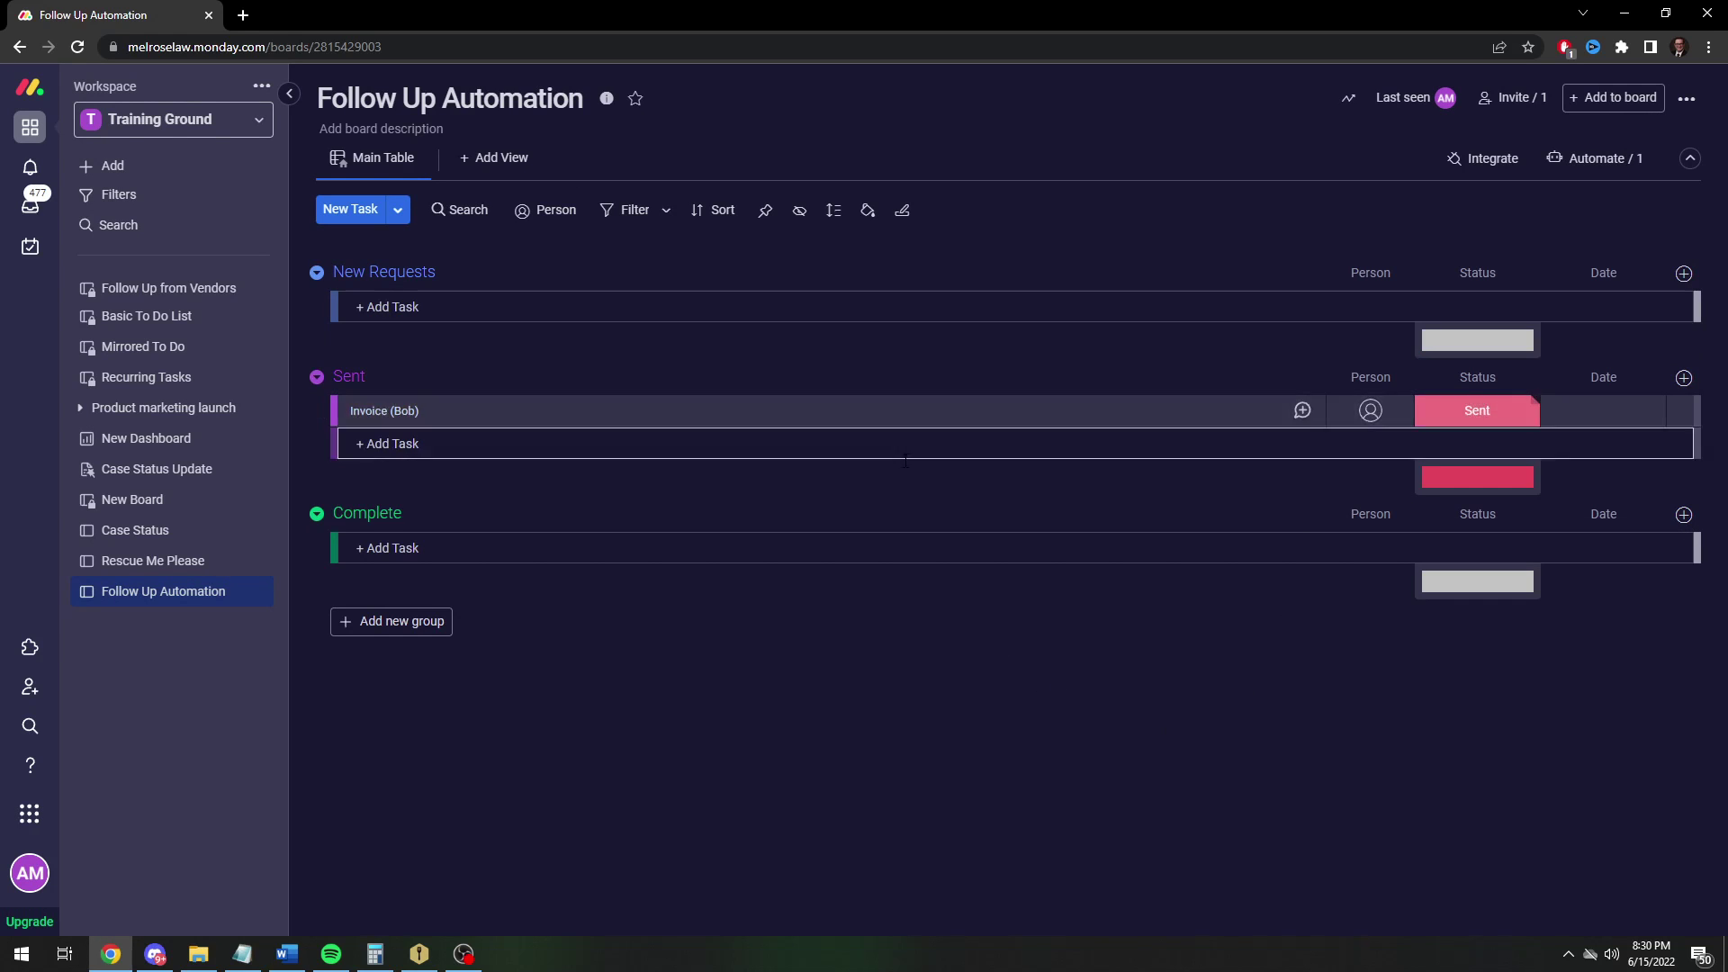
click(1485, 417)
click(1515, 526)
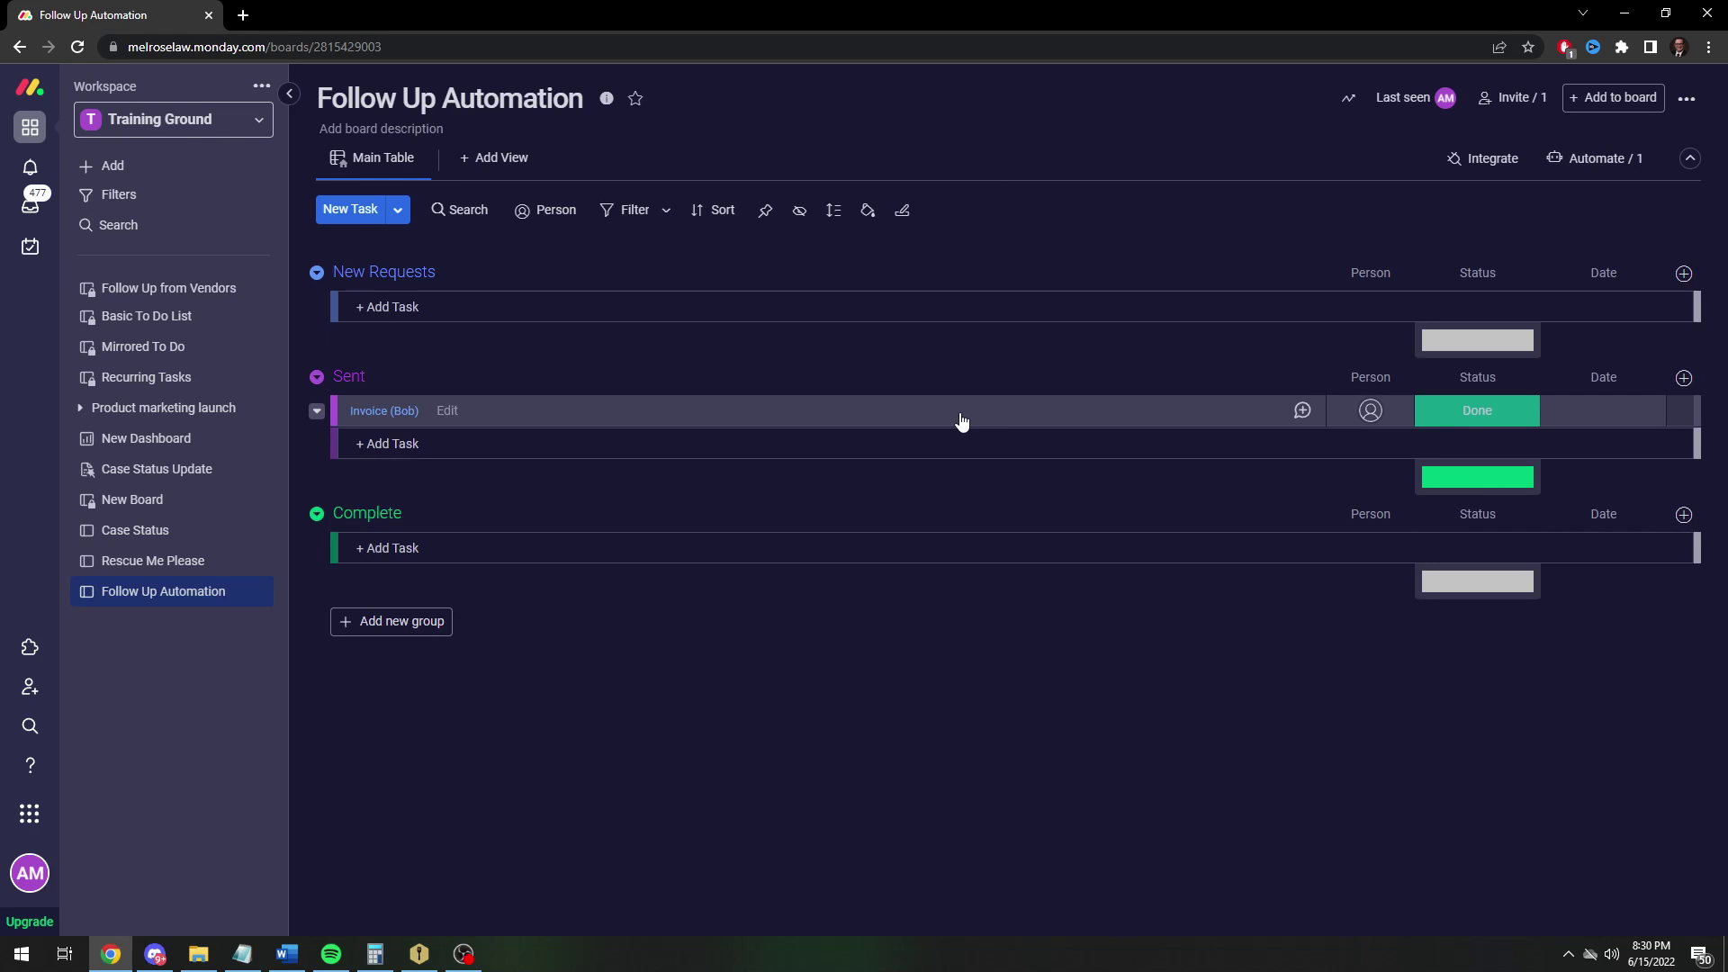
drag(961, 423, 916, 315)
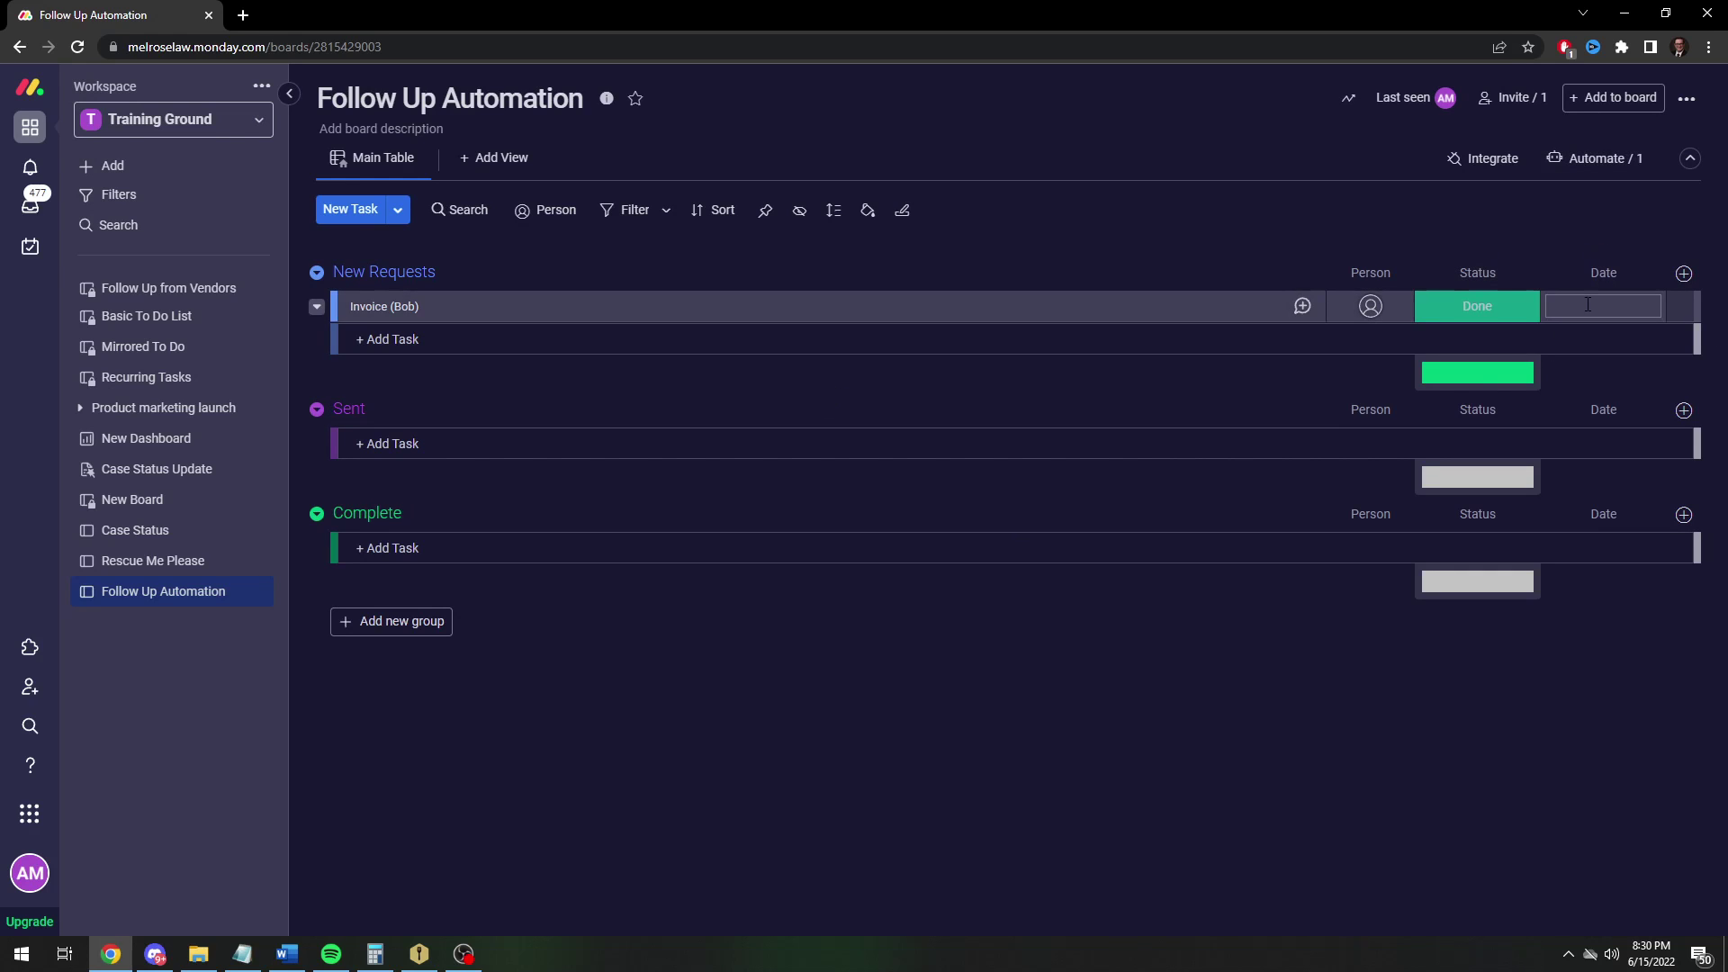
Duplicate the Sent automation and add an action setting the Date column to today
click(1593, 162)
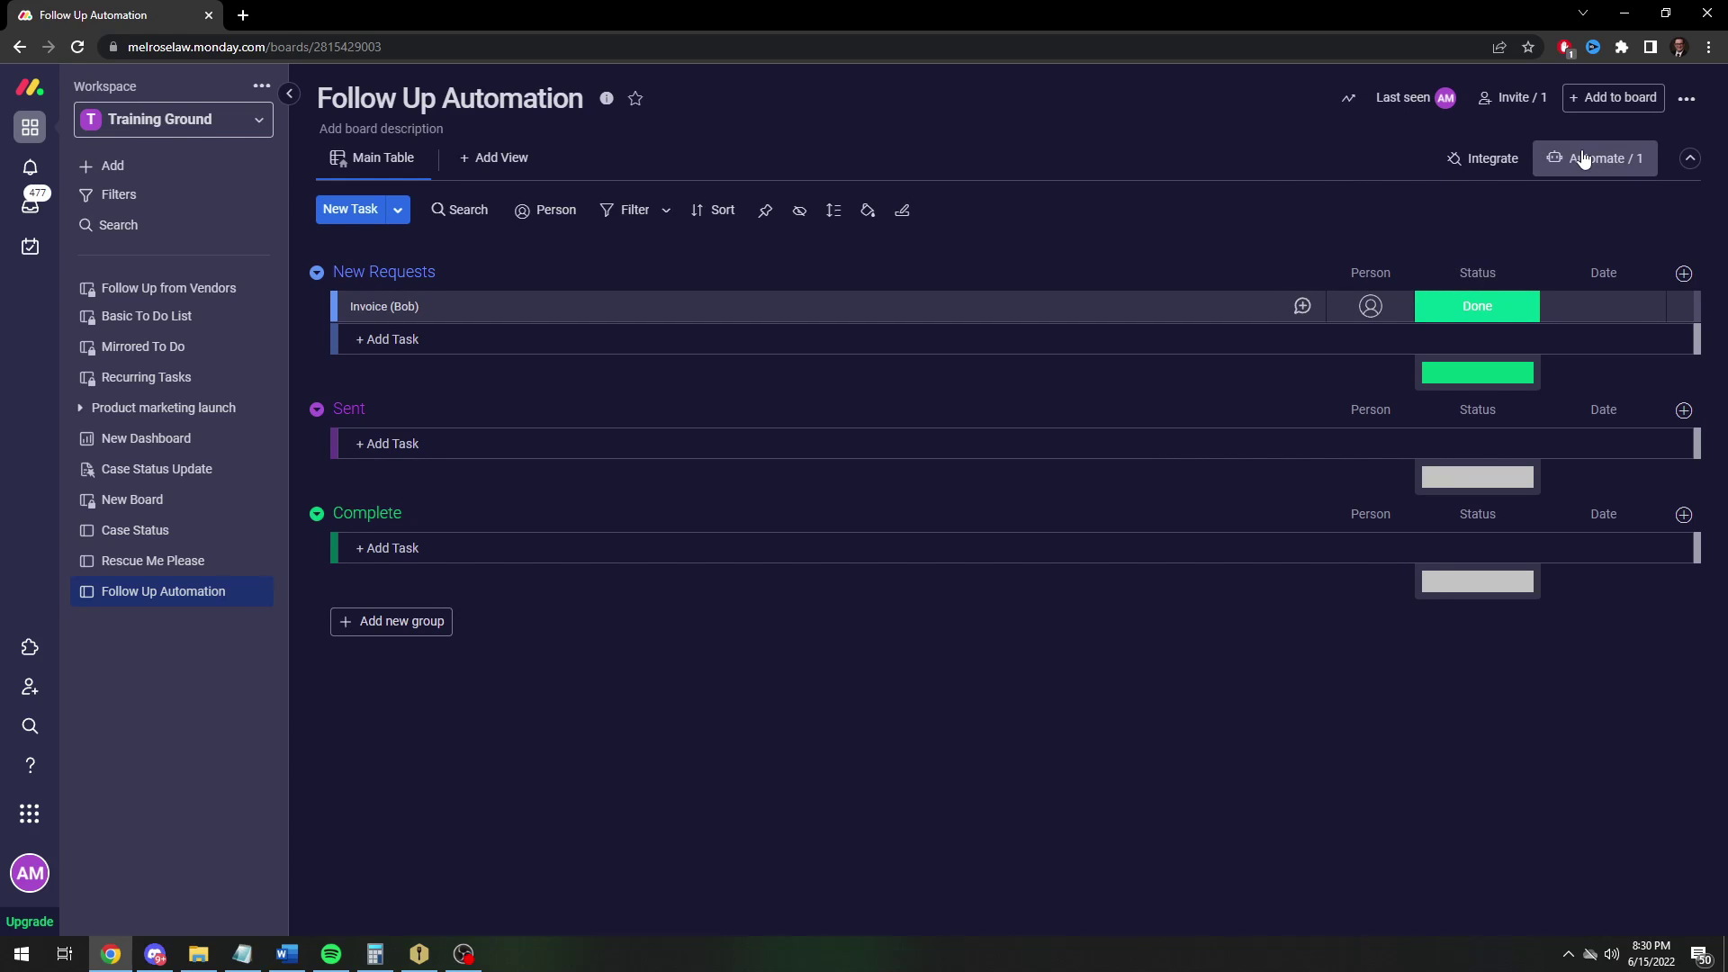
click(1394, 258)
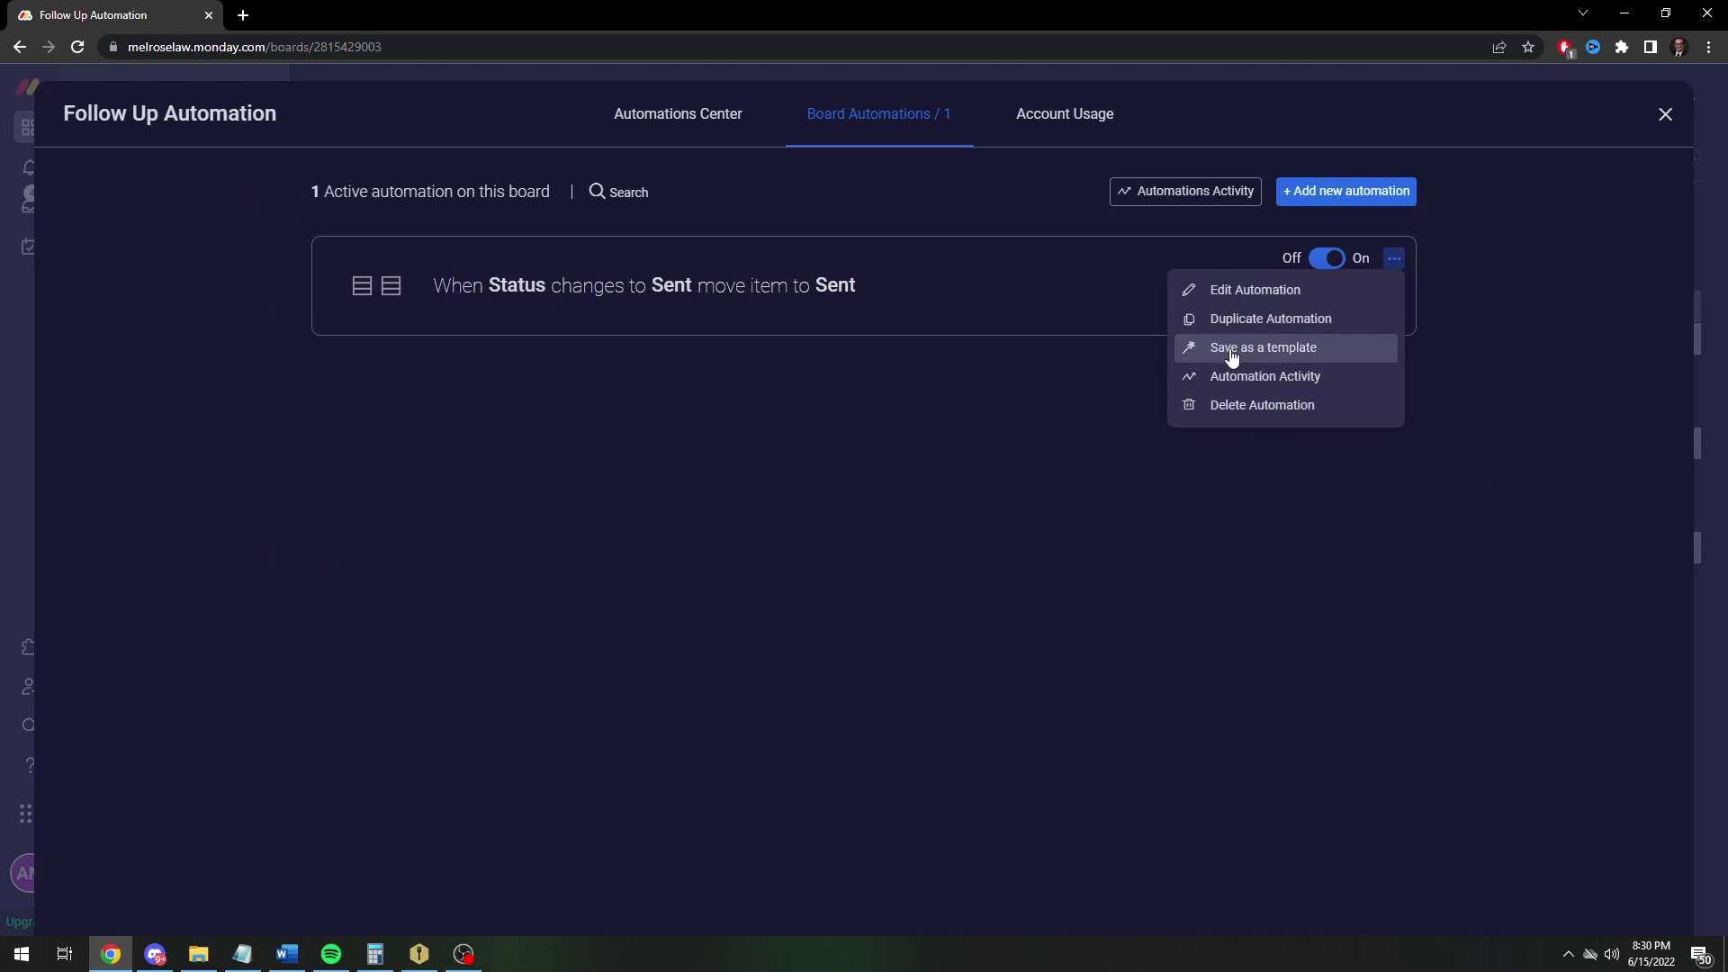
click(1224, 319)
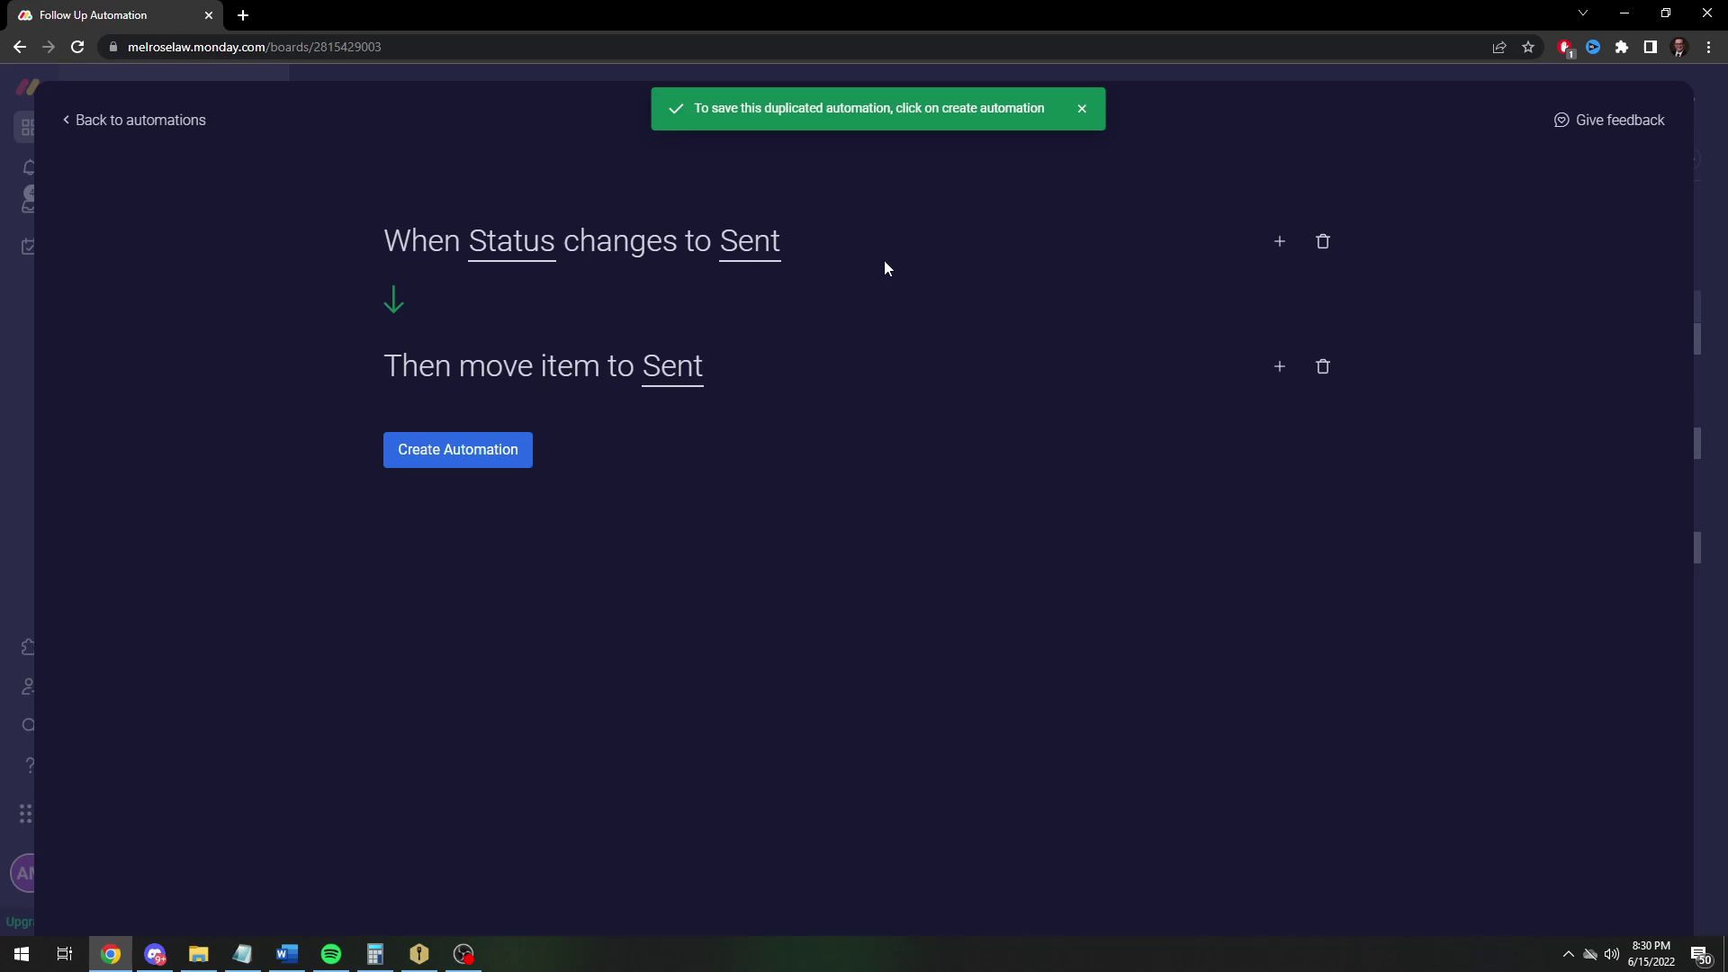
click(1278, 367)
text(set)
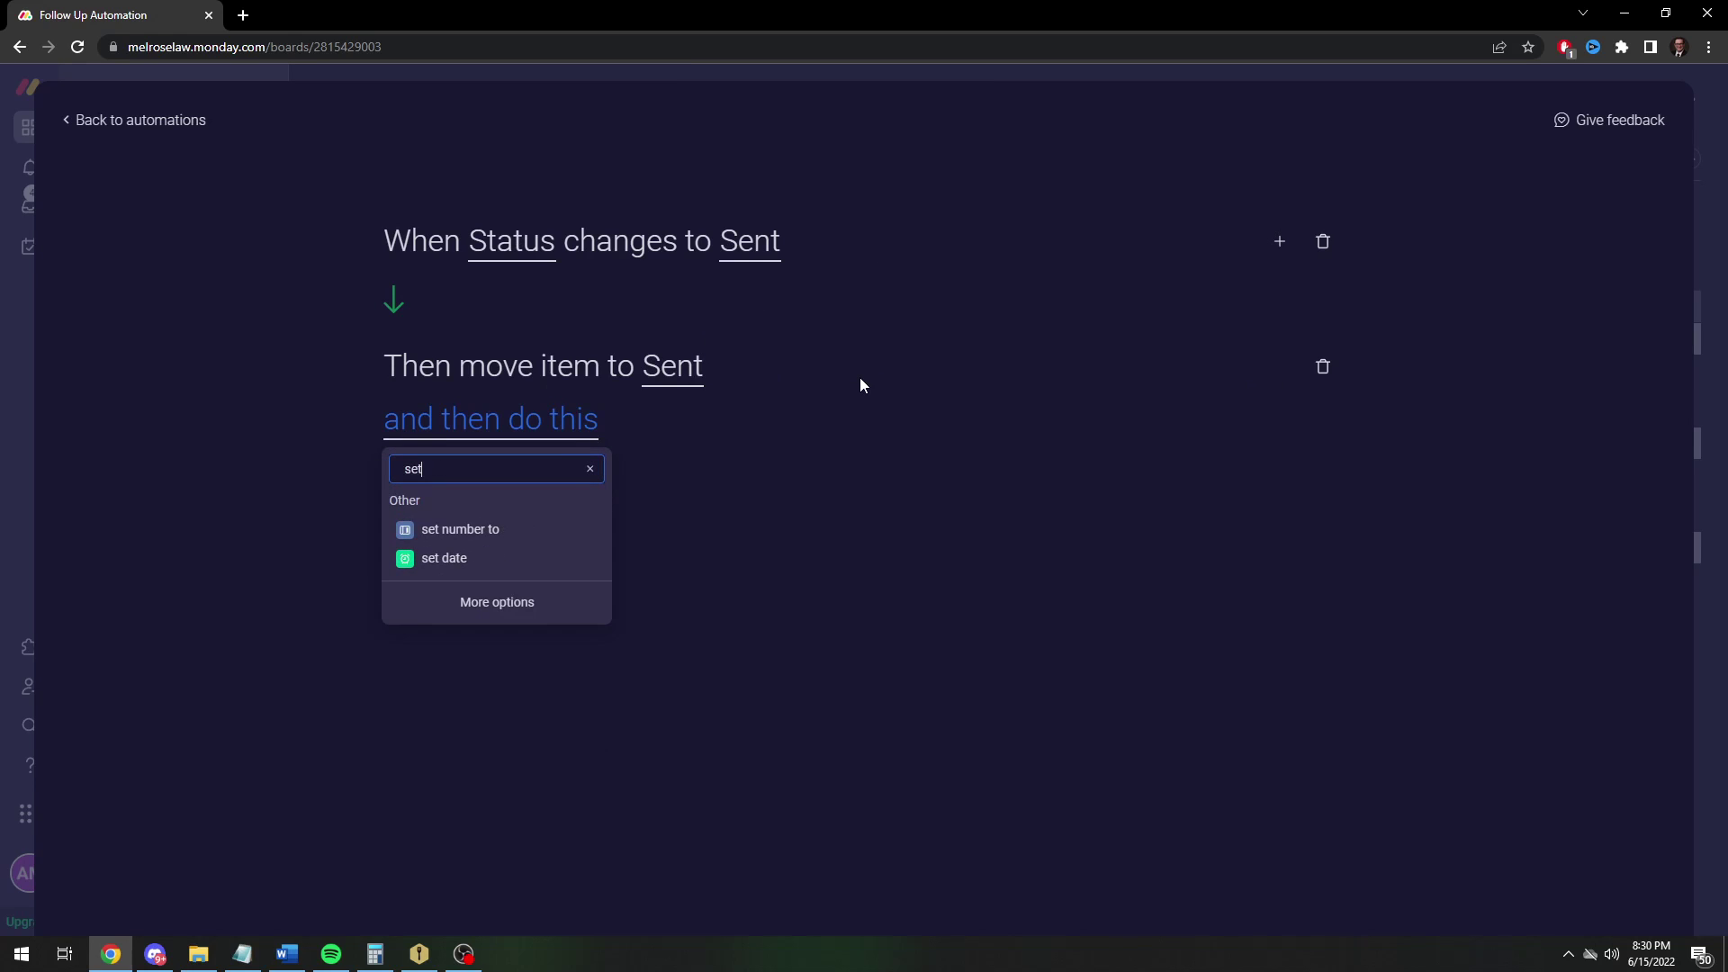
click(463, 565)
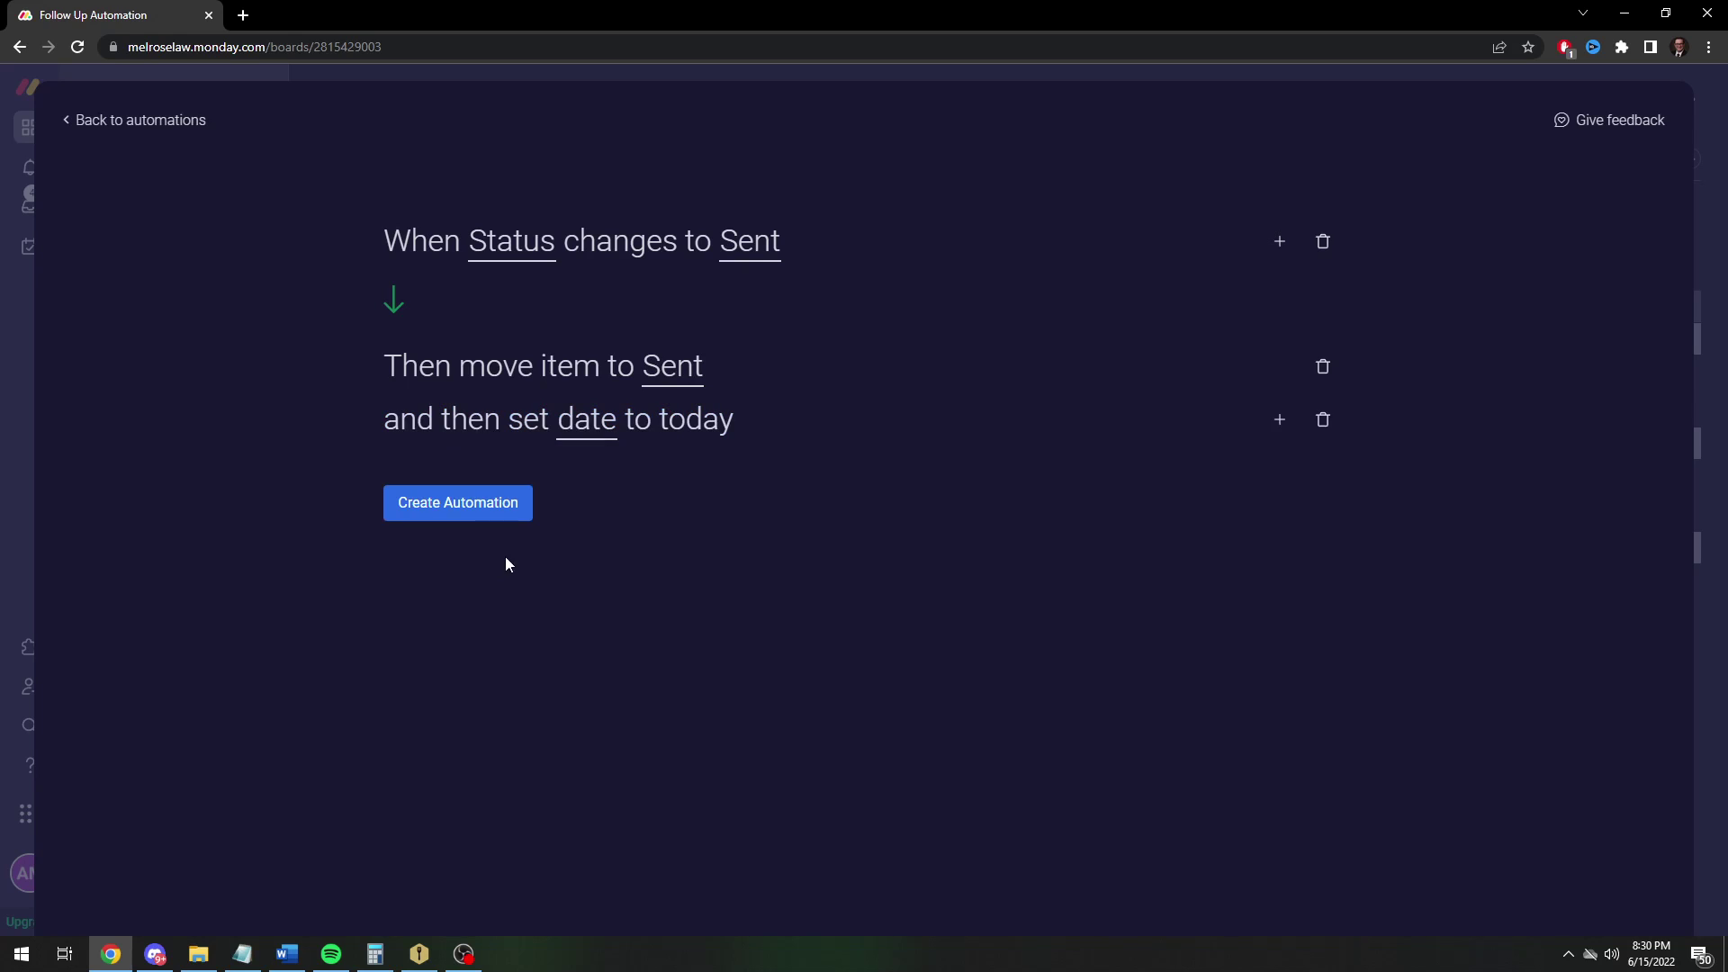
click(583, 424)
click(603, 507)
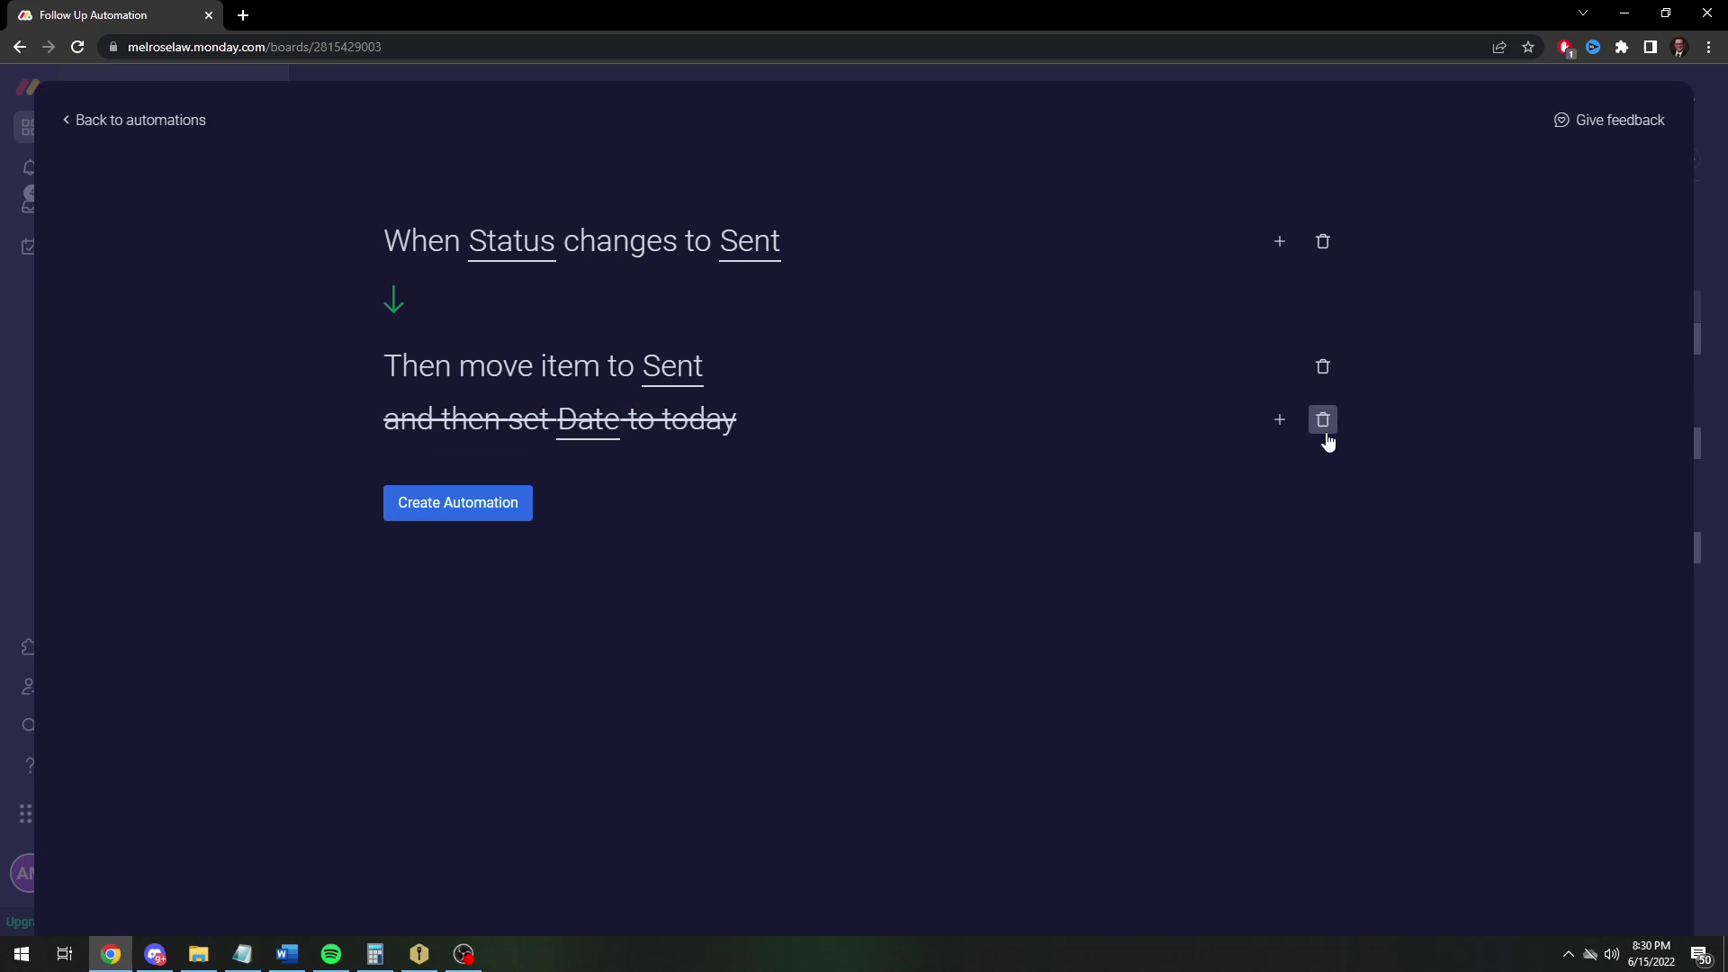
Add an action pushing Date by 1 week and create the duplicated automation
click(1280, 419)
text(push)
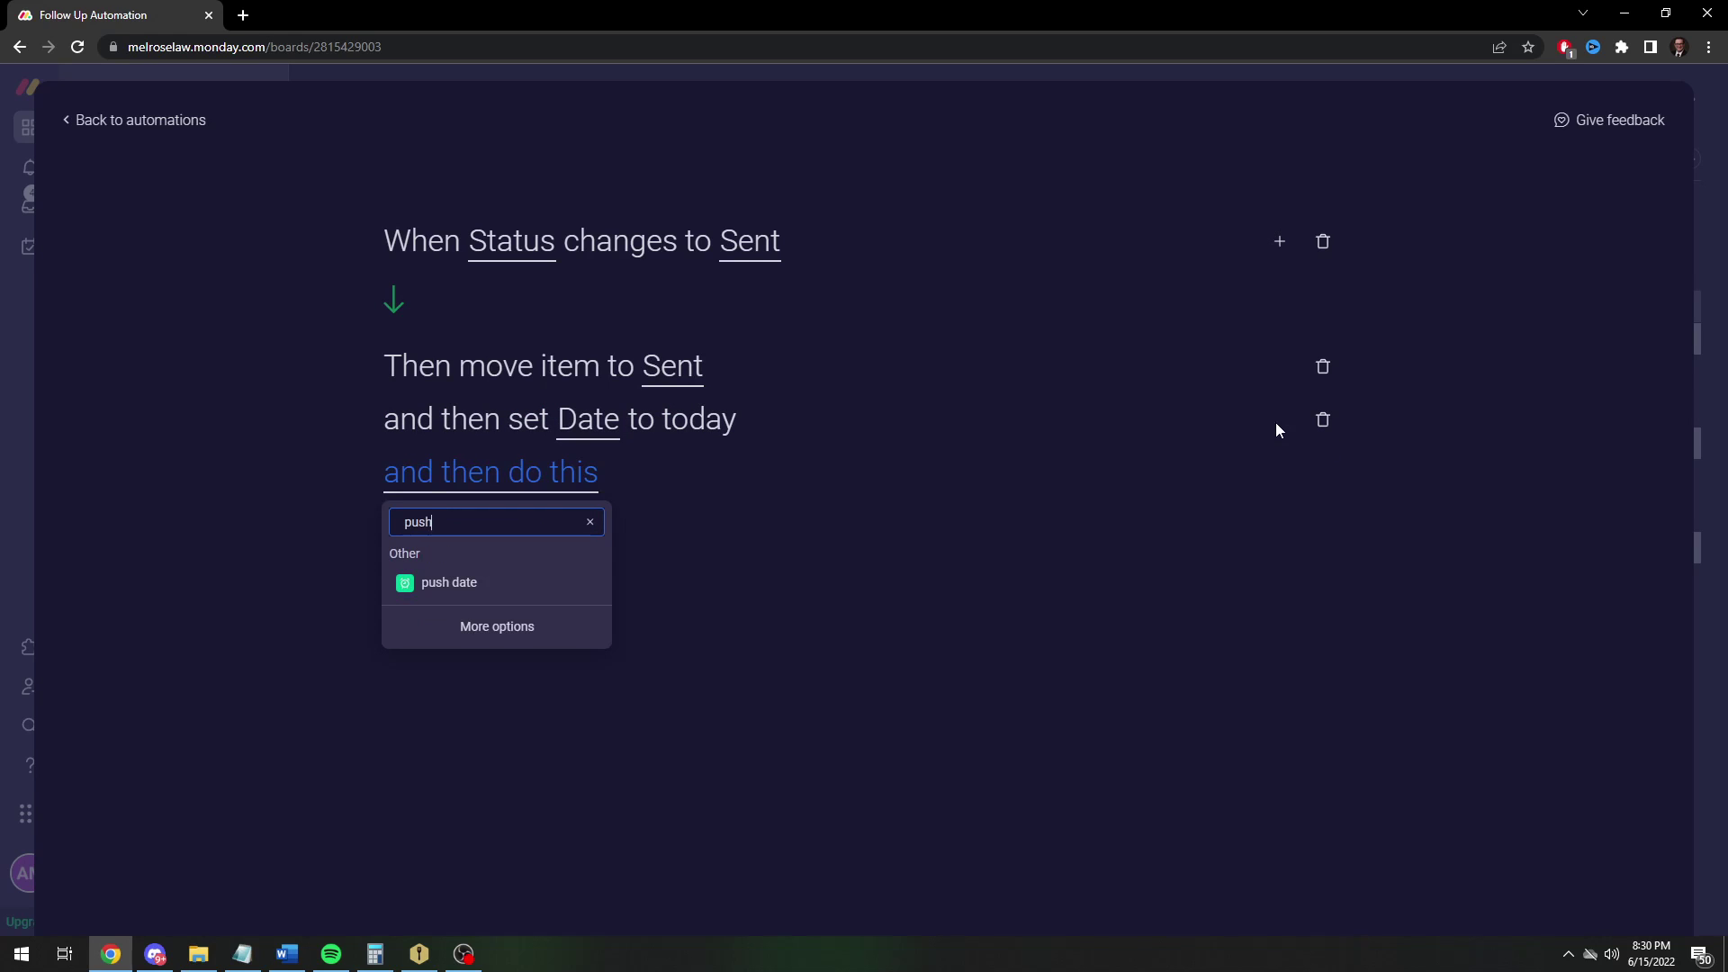
click(441, 583)
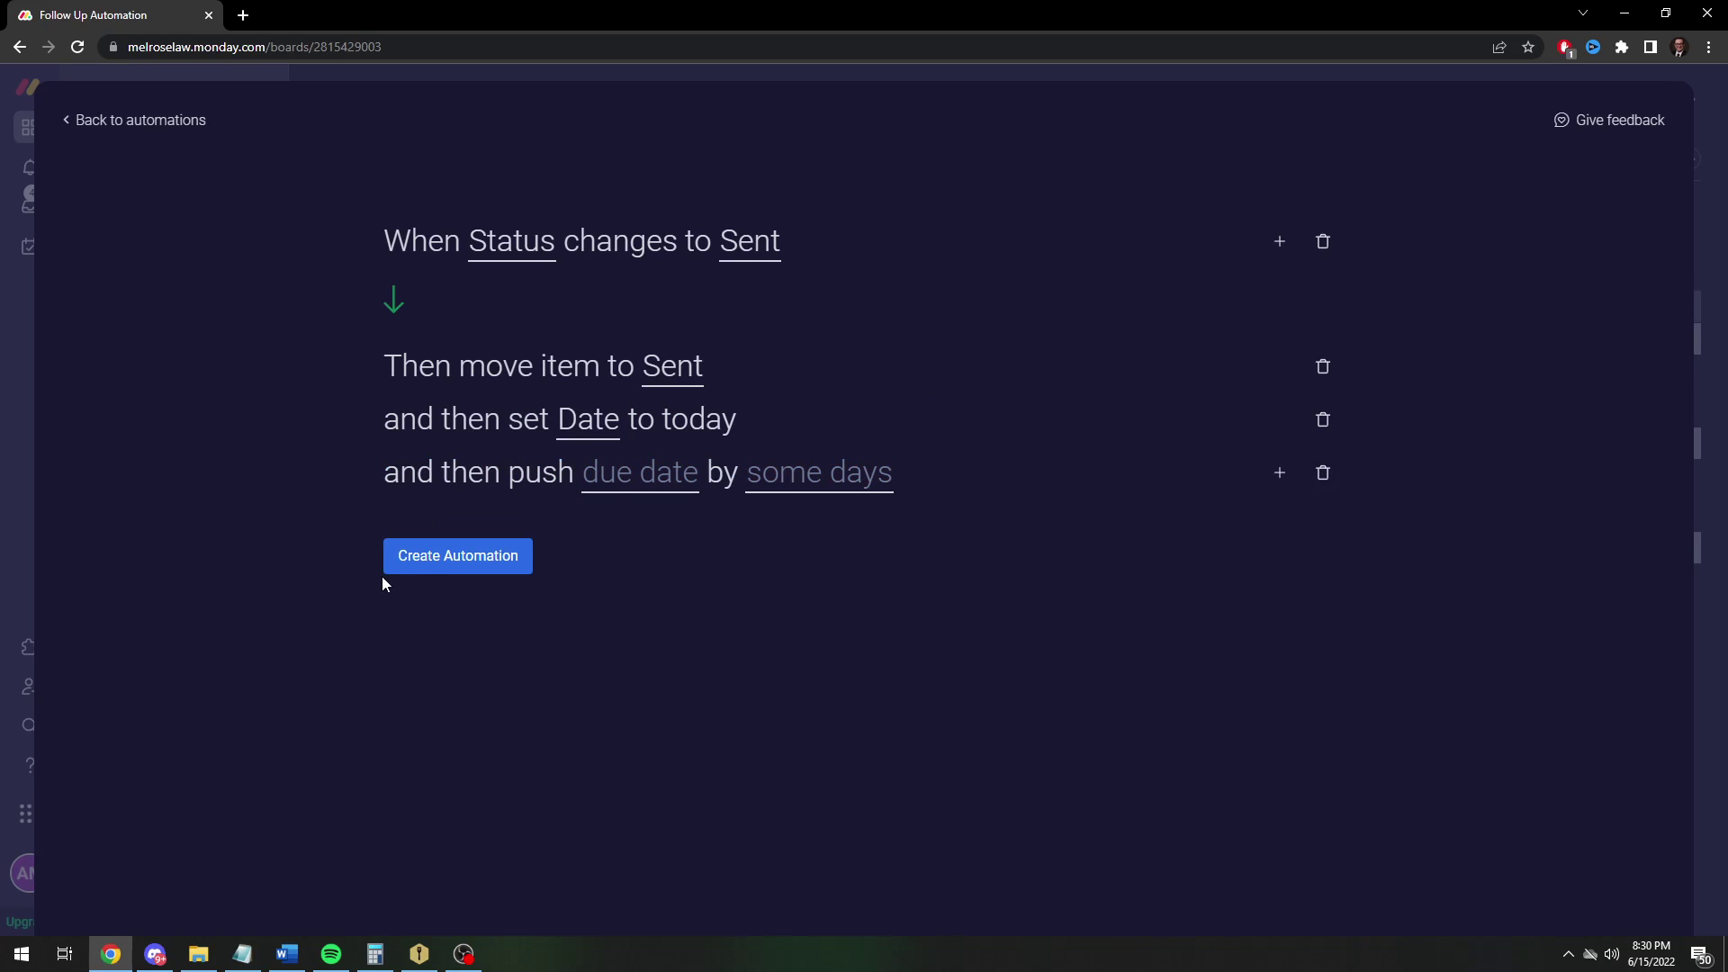
click(609, 494)
click(615, 551)
click(792, 479)
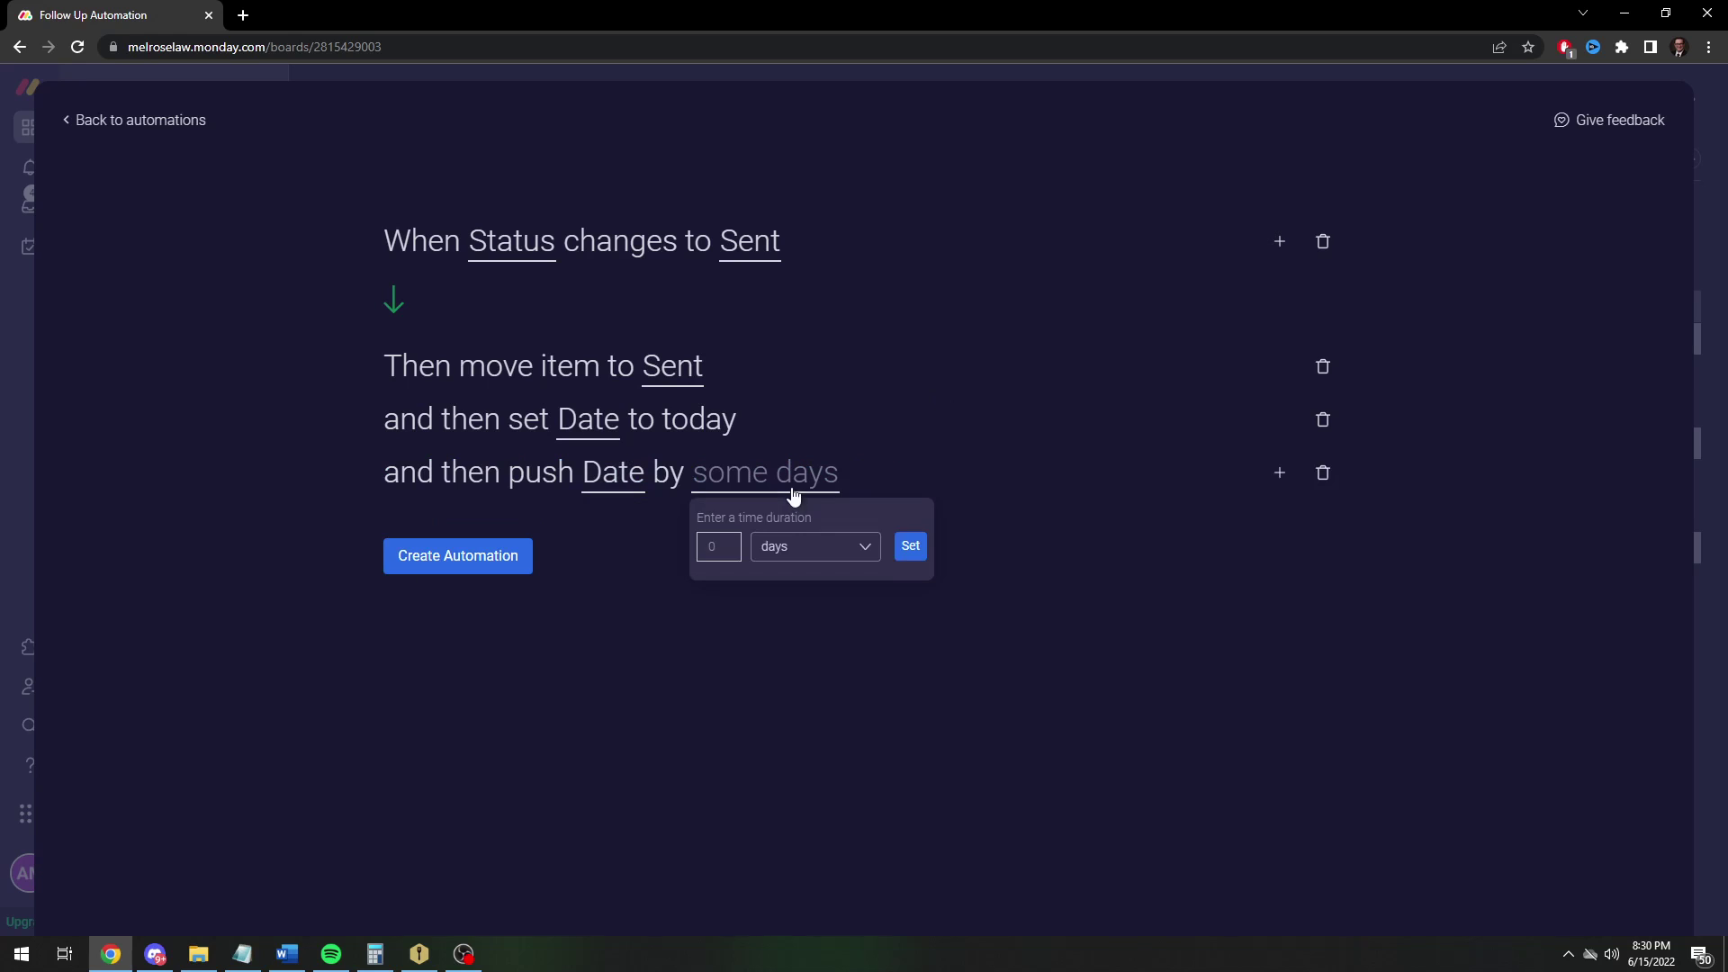
text(1)
click(791, 552)
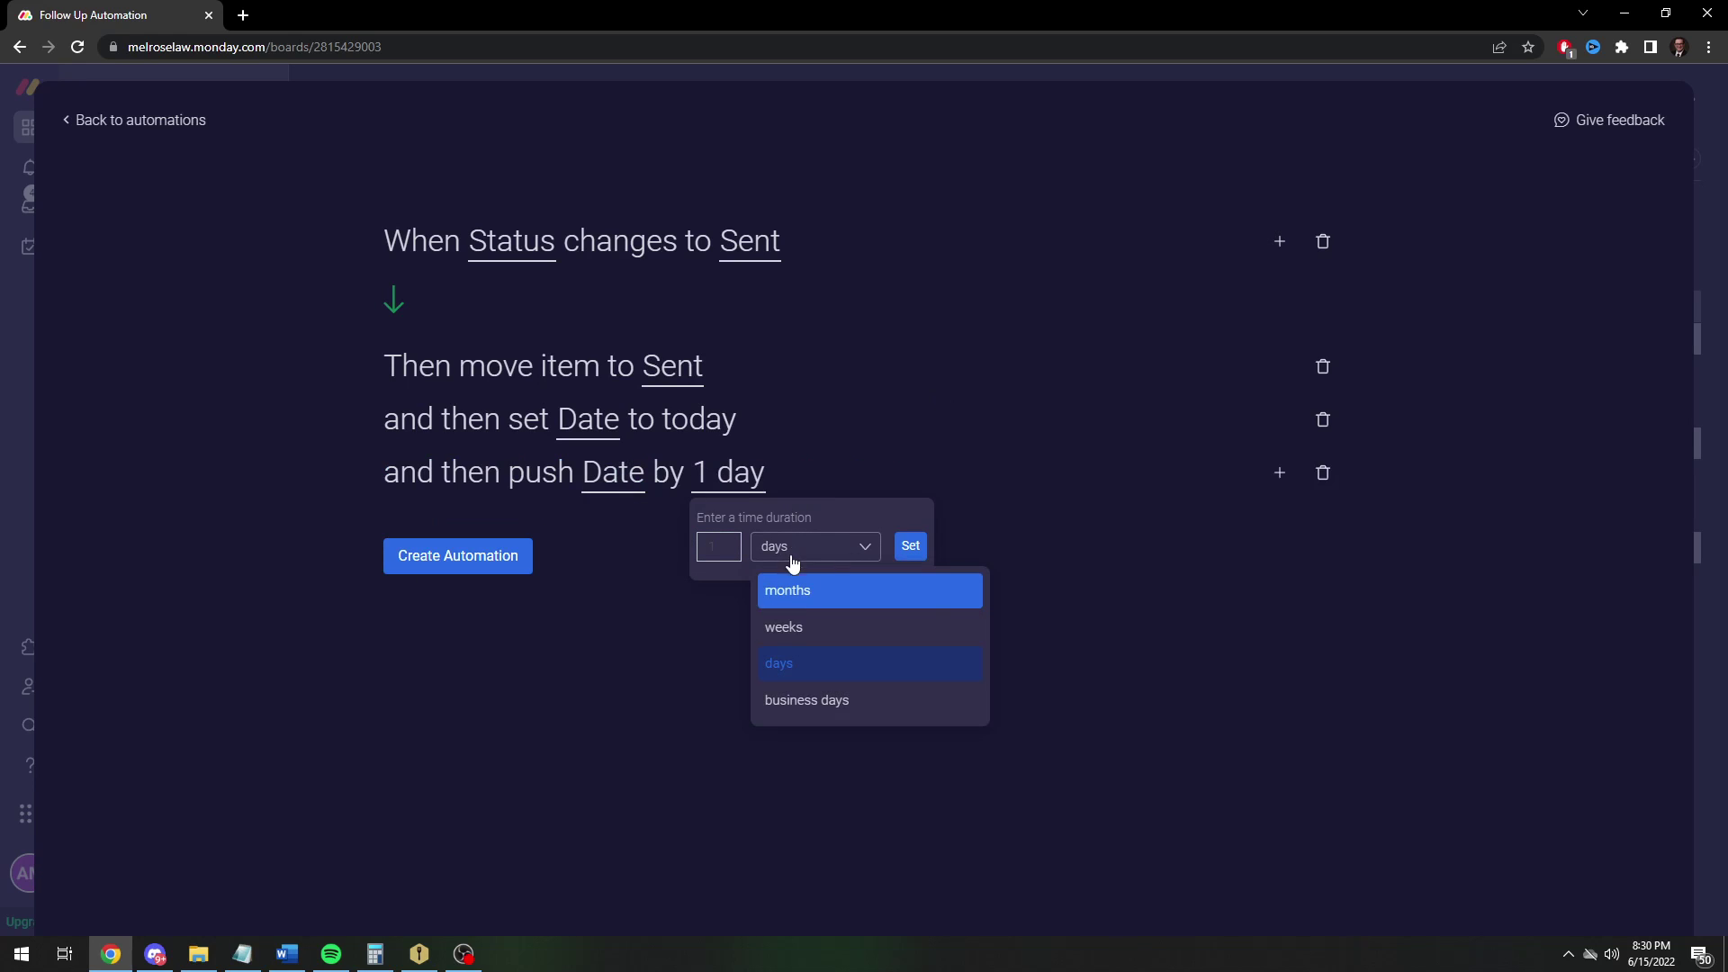
click(802, 625)
click(907, 546)
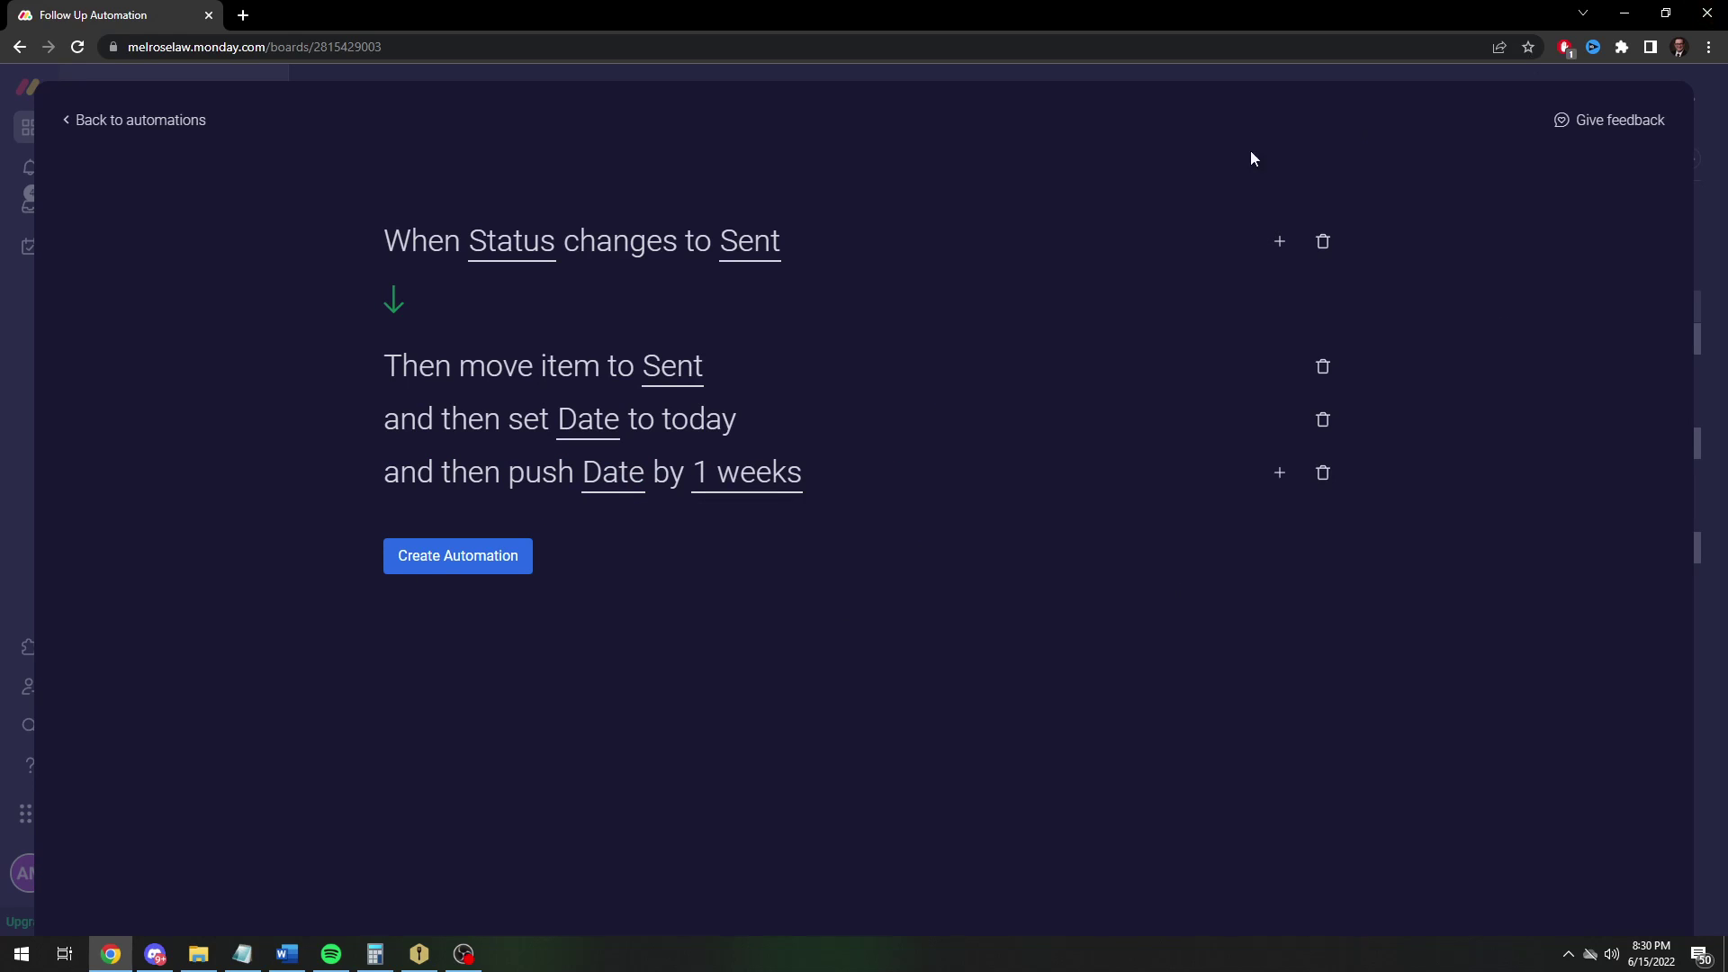
click(435, 552)
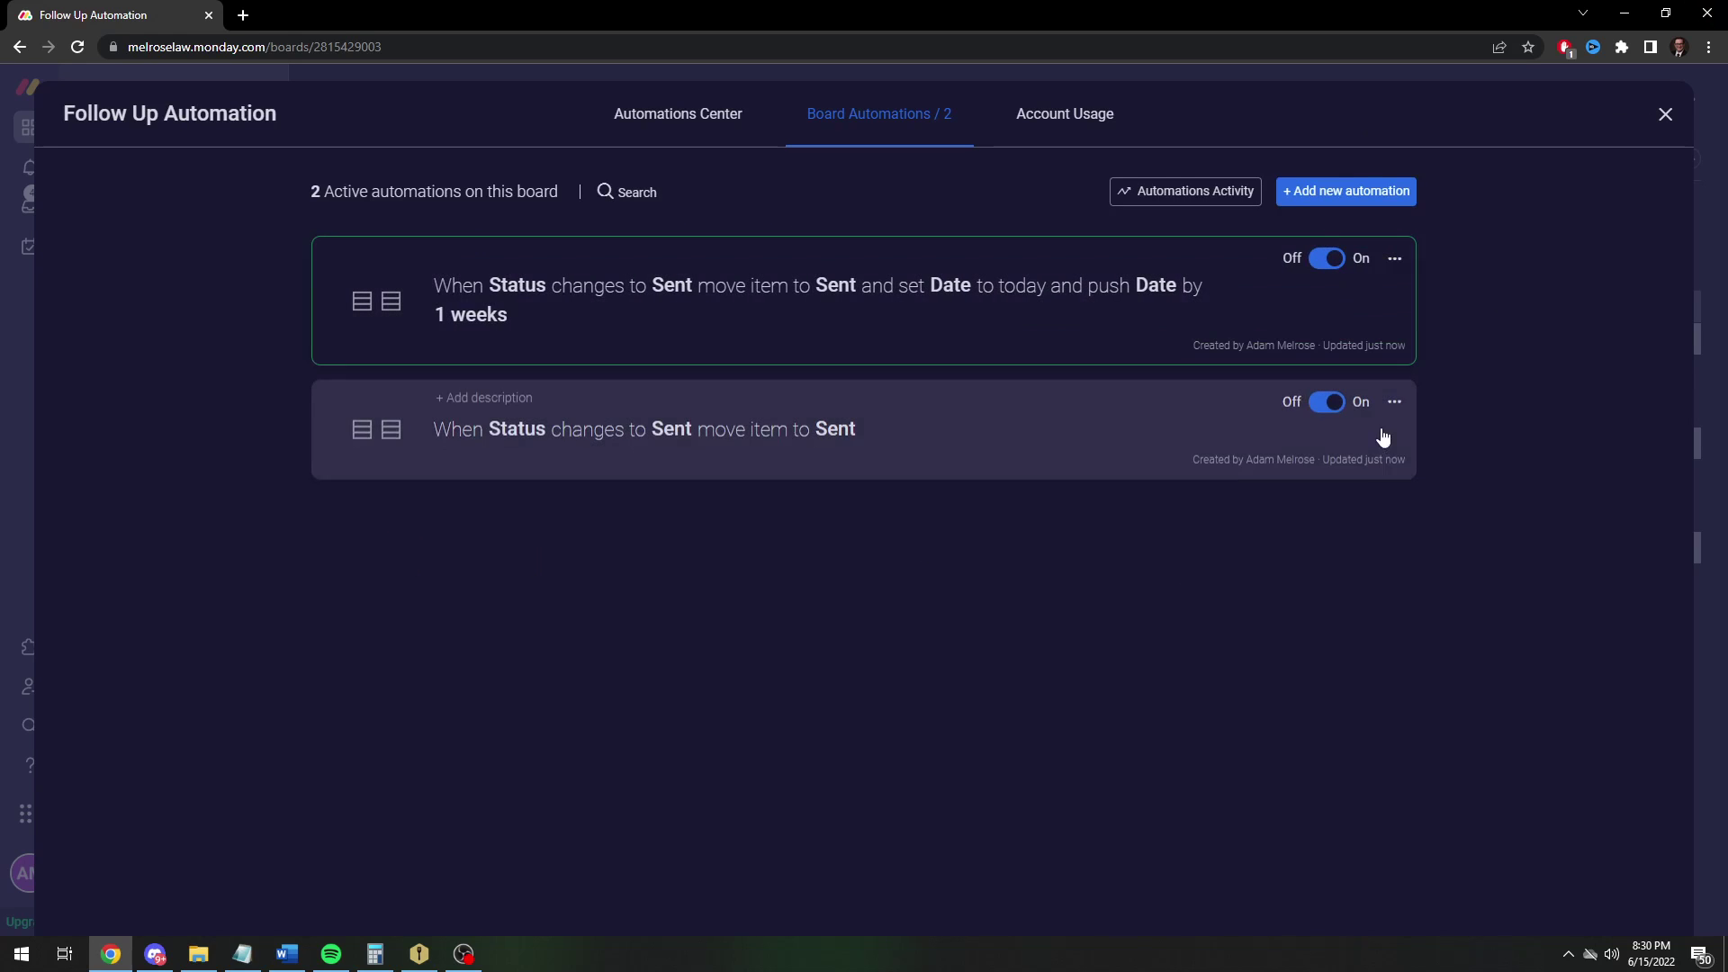
Switch off the original move-only automation and test the new one by setting the invoice to Sent
click(1664, 113)
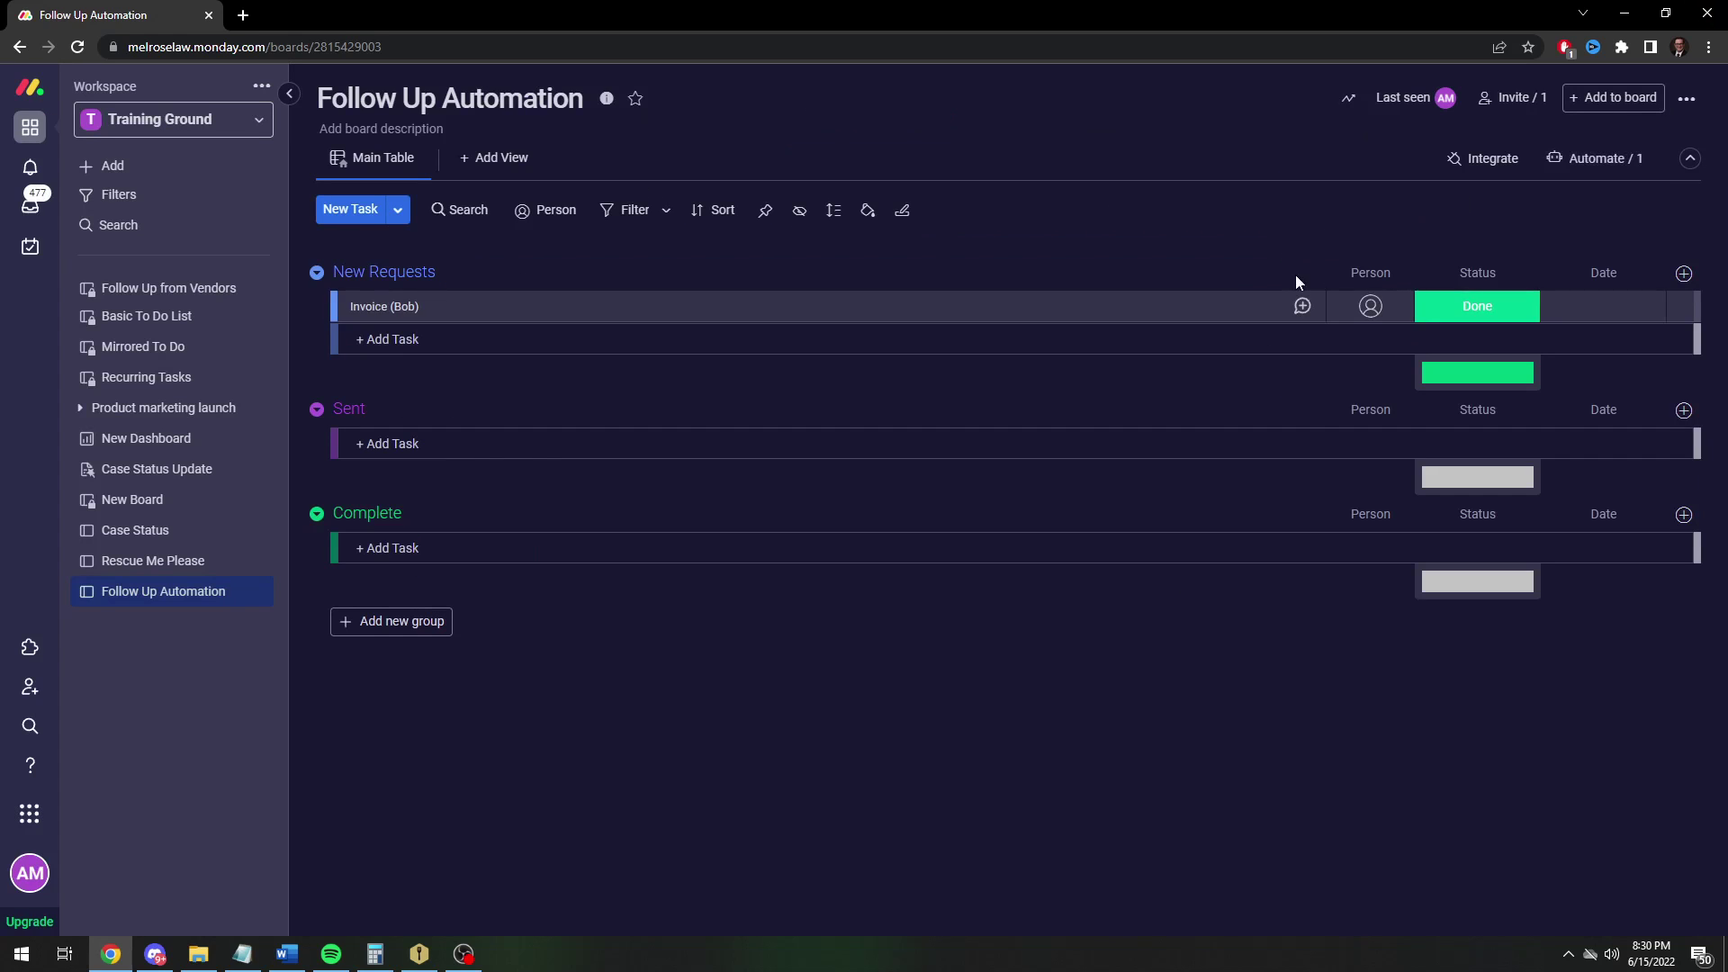
click(1487, 321)
click(1476, 387)
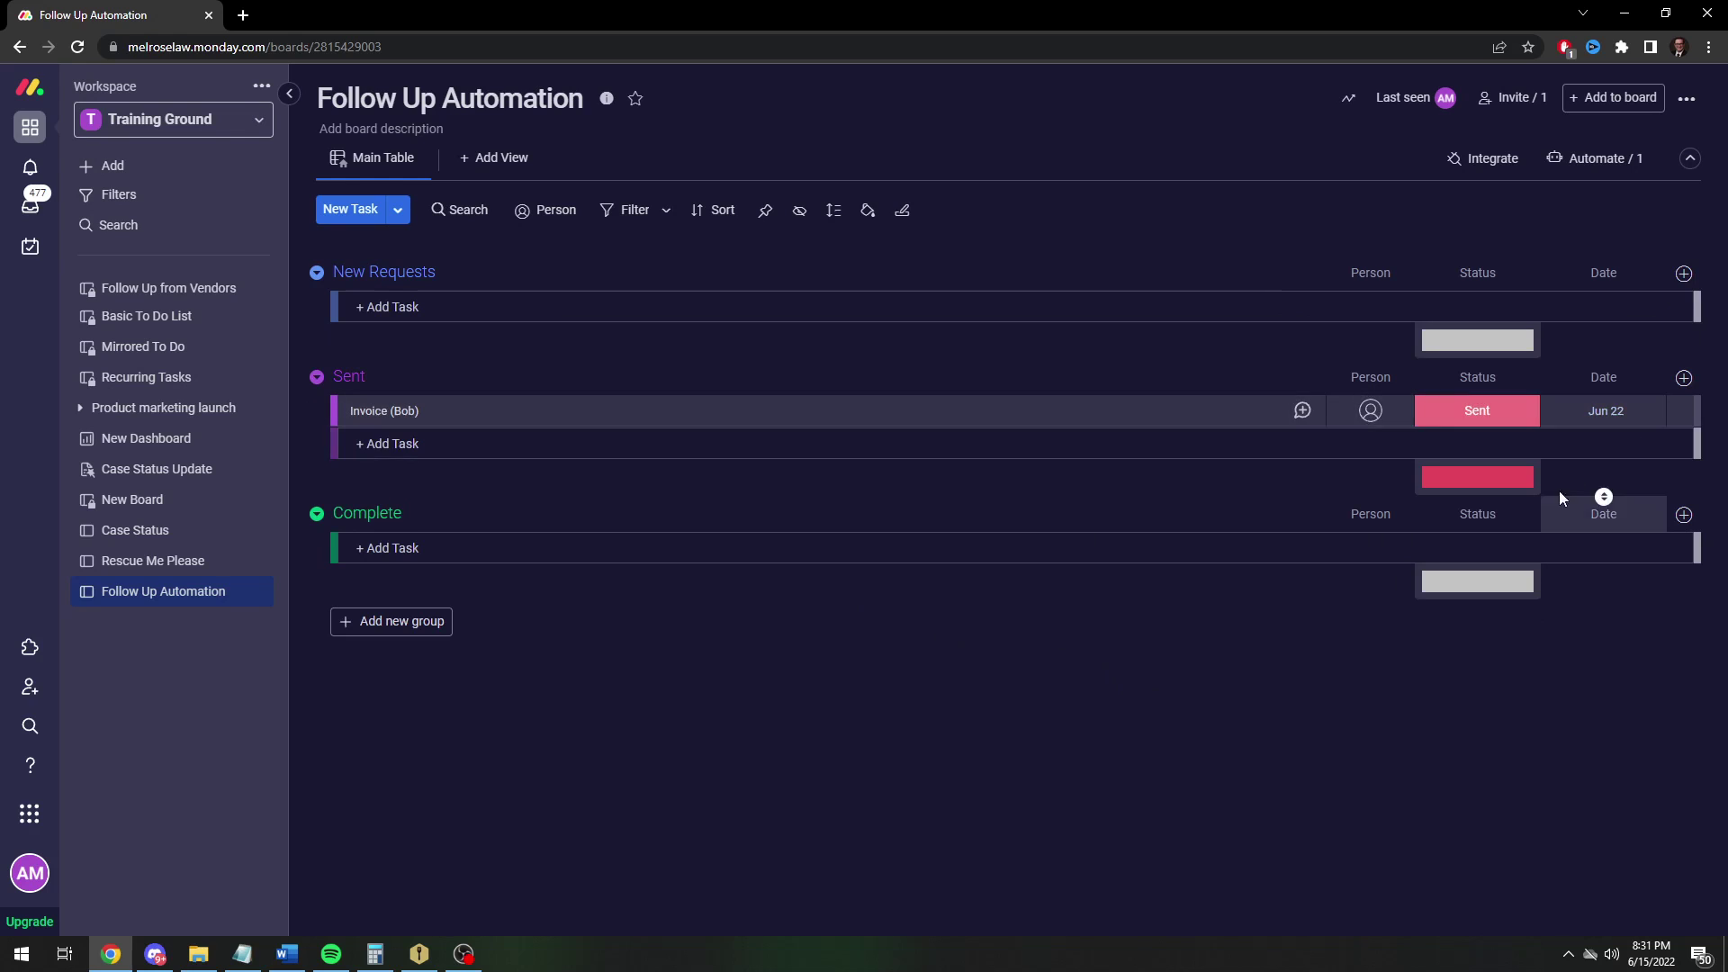
Set the invoice to Working on it, move it back to New Requests, and clear its Date
click(1488, 416)
click(1476, 455)
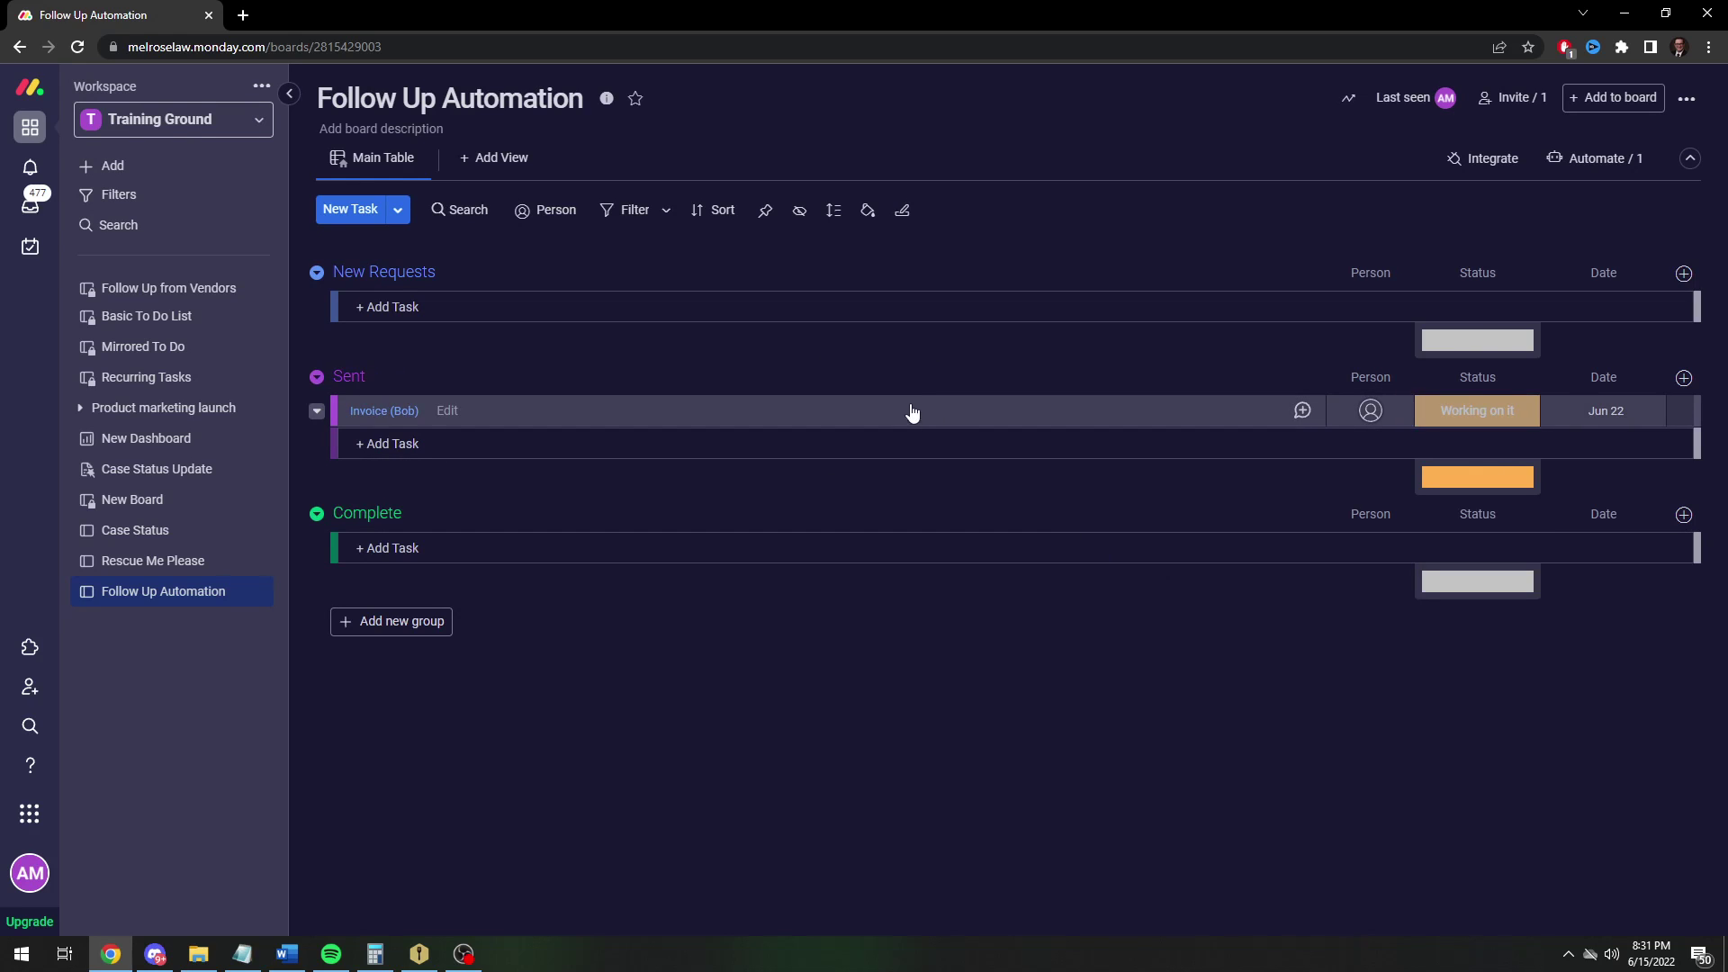
drag(914, 413, 846, 306)
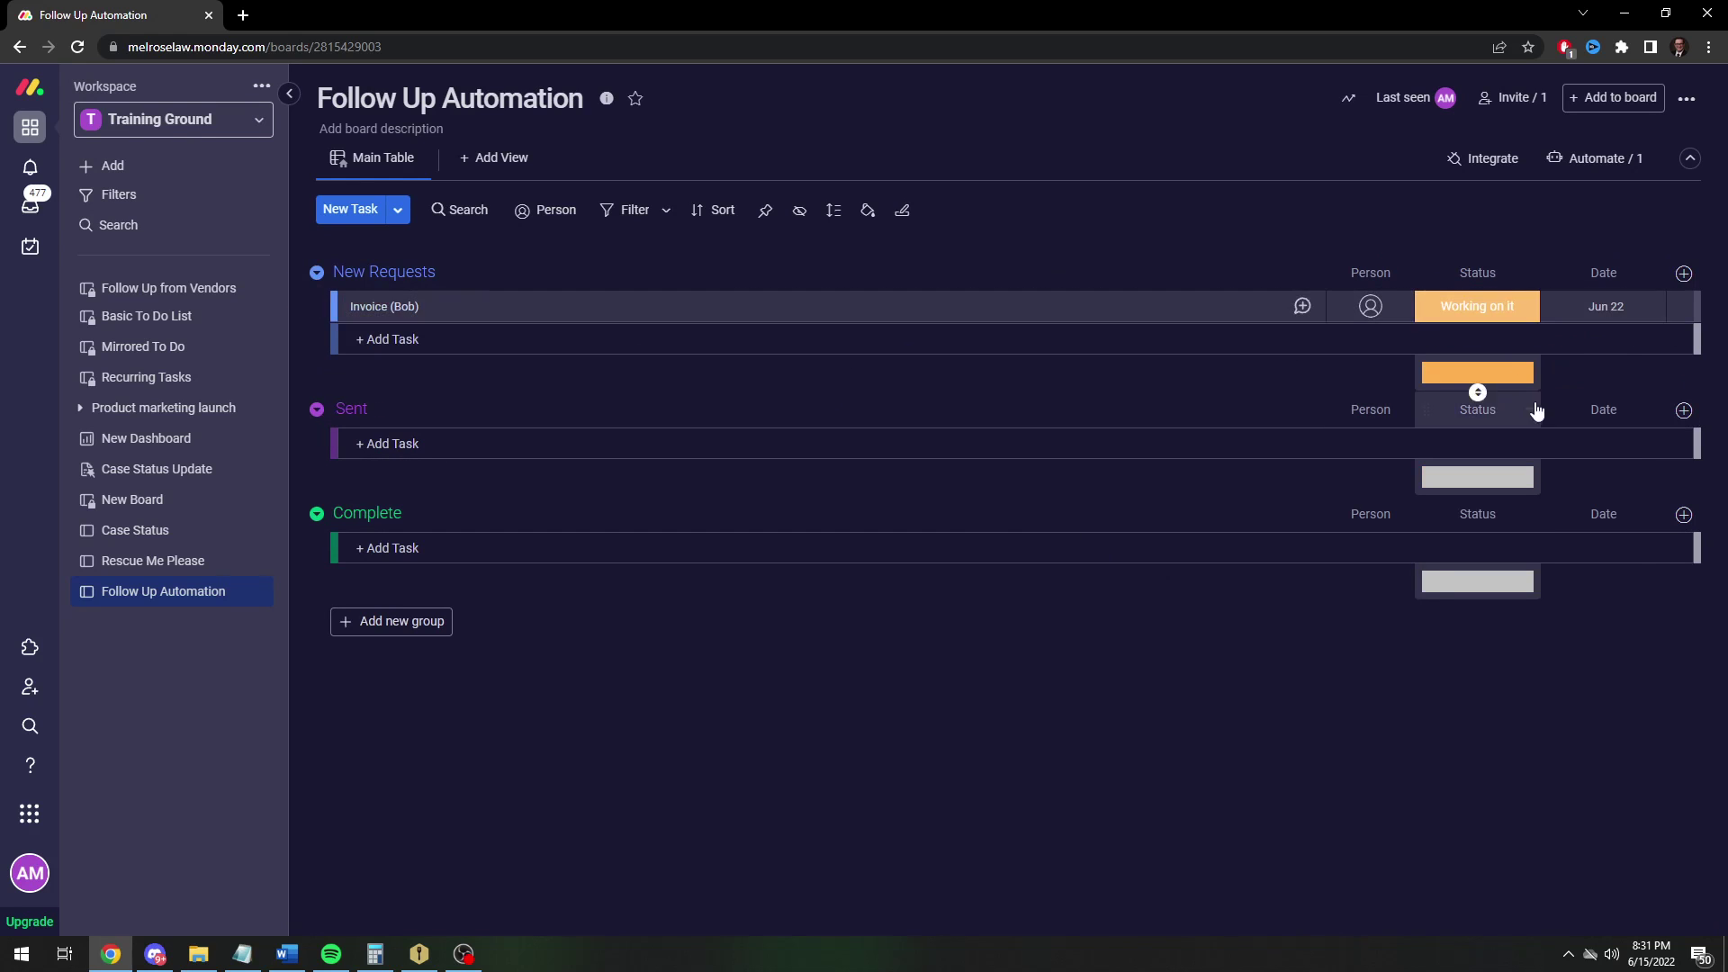
click(1650, 306)
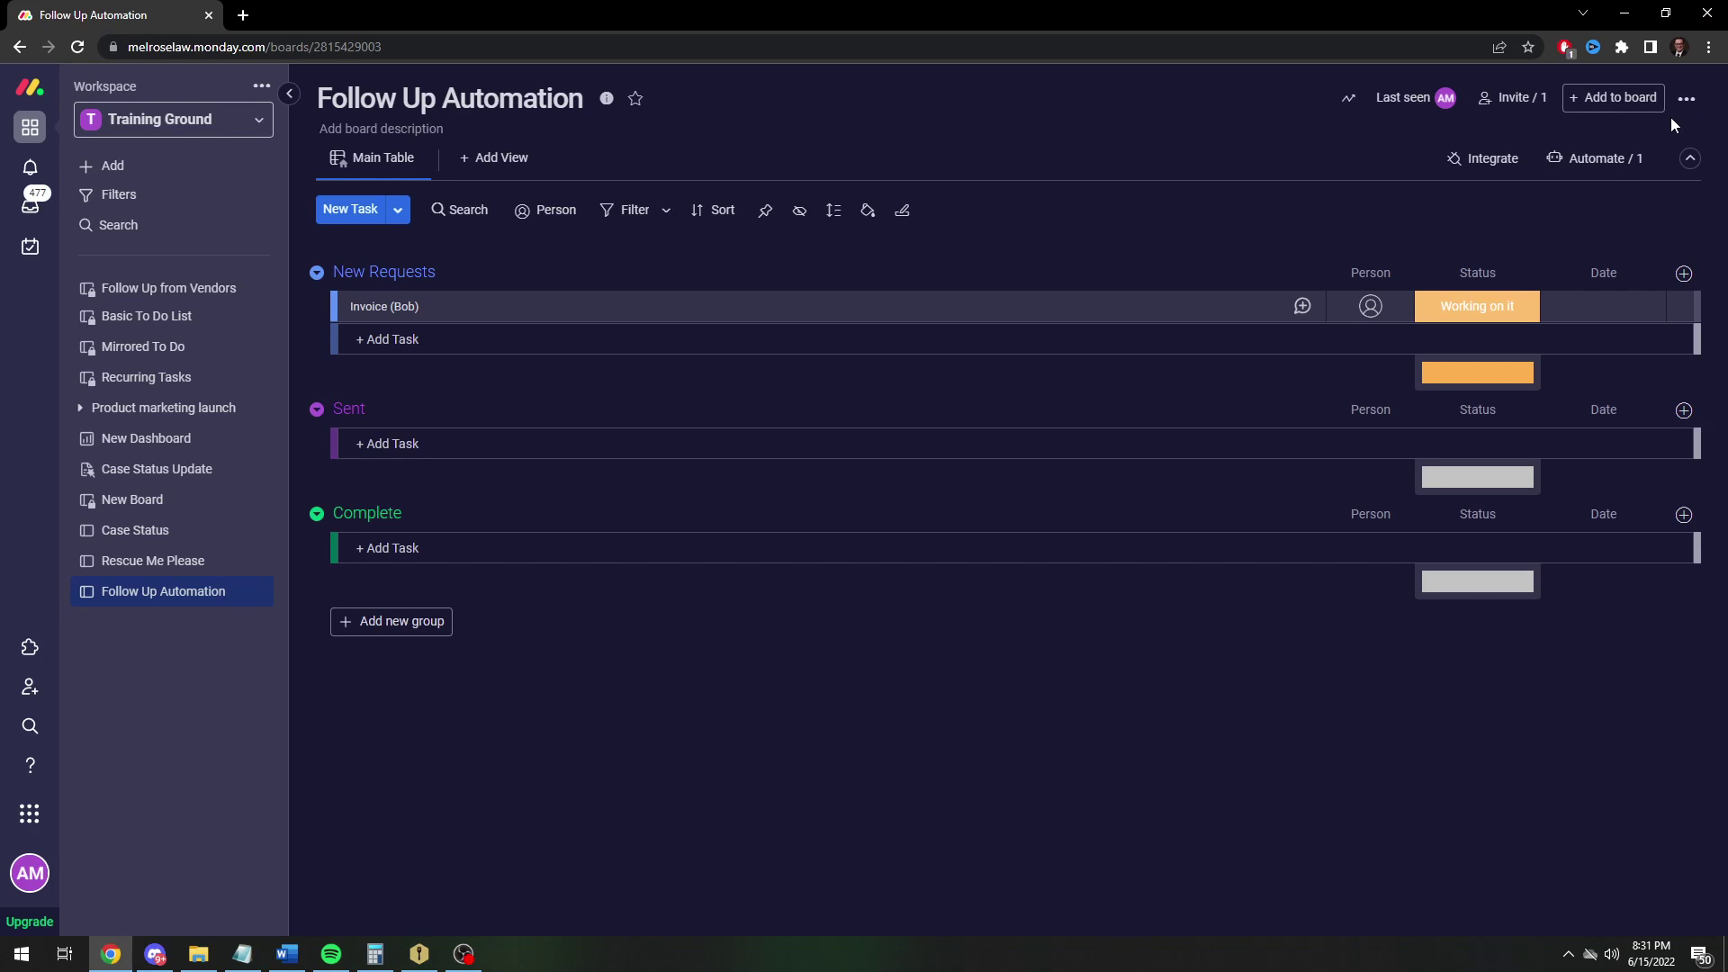
Start a new automation triggered when the Date column arrives, at 8 AM
click(1597, 158)
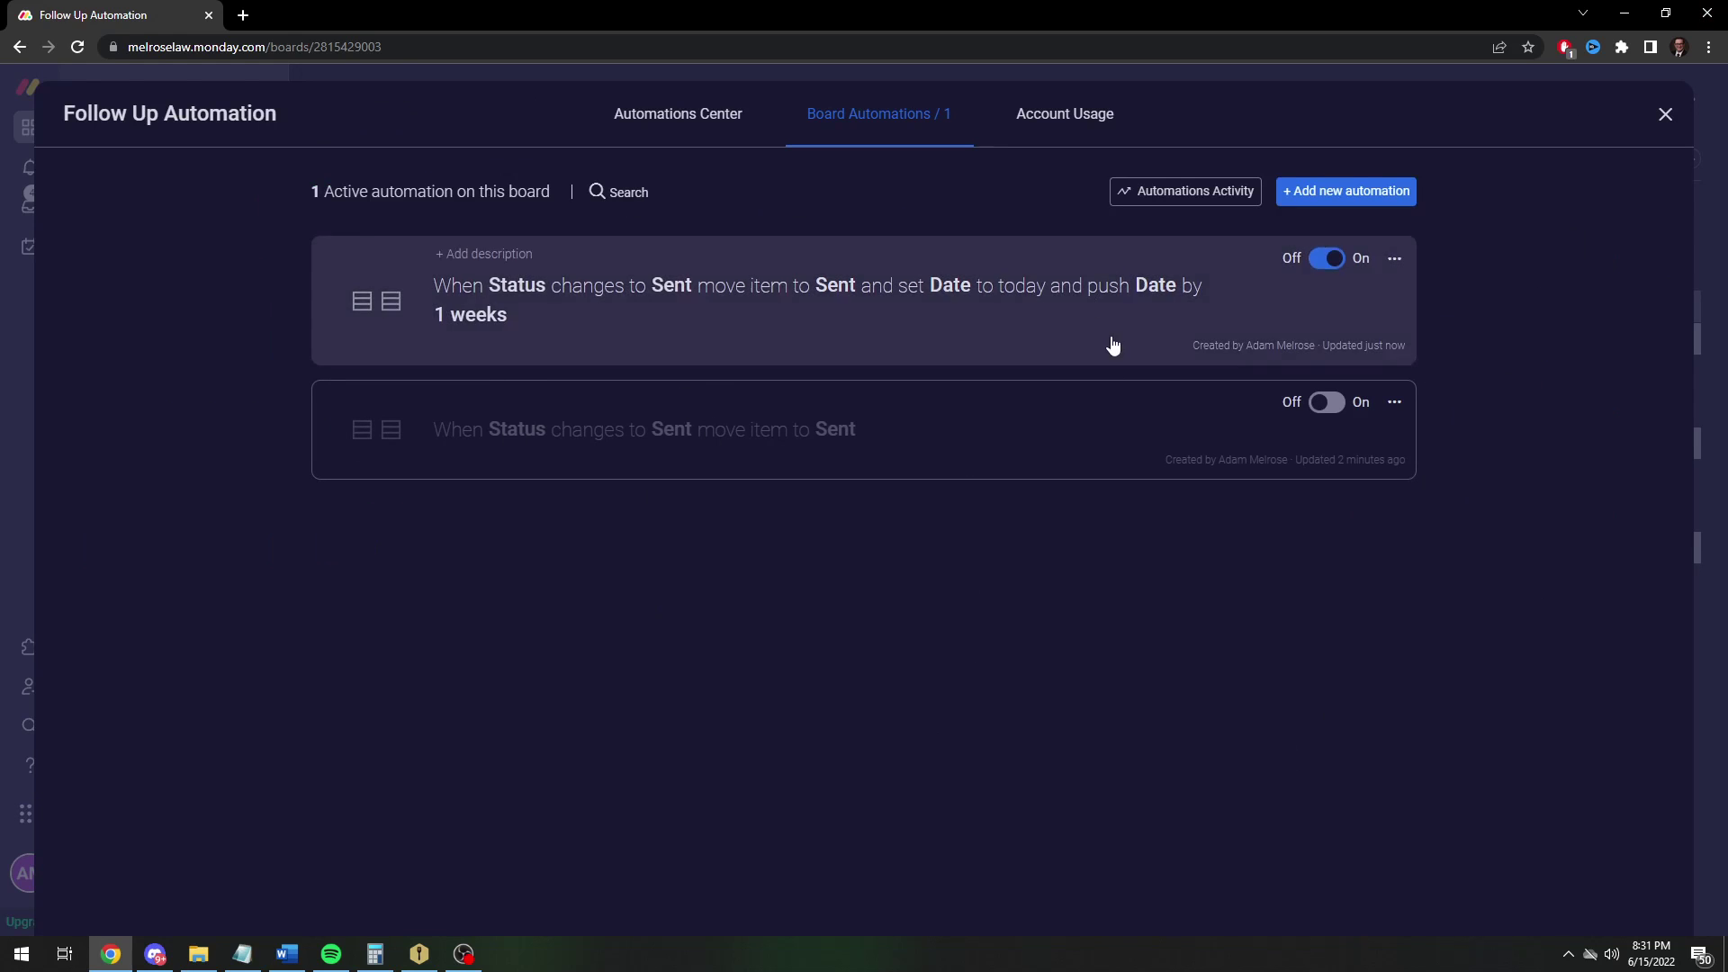
click(1364, 192)
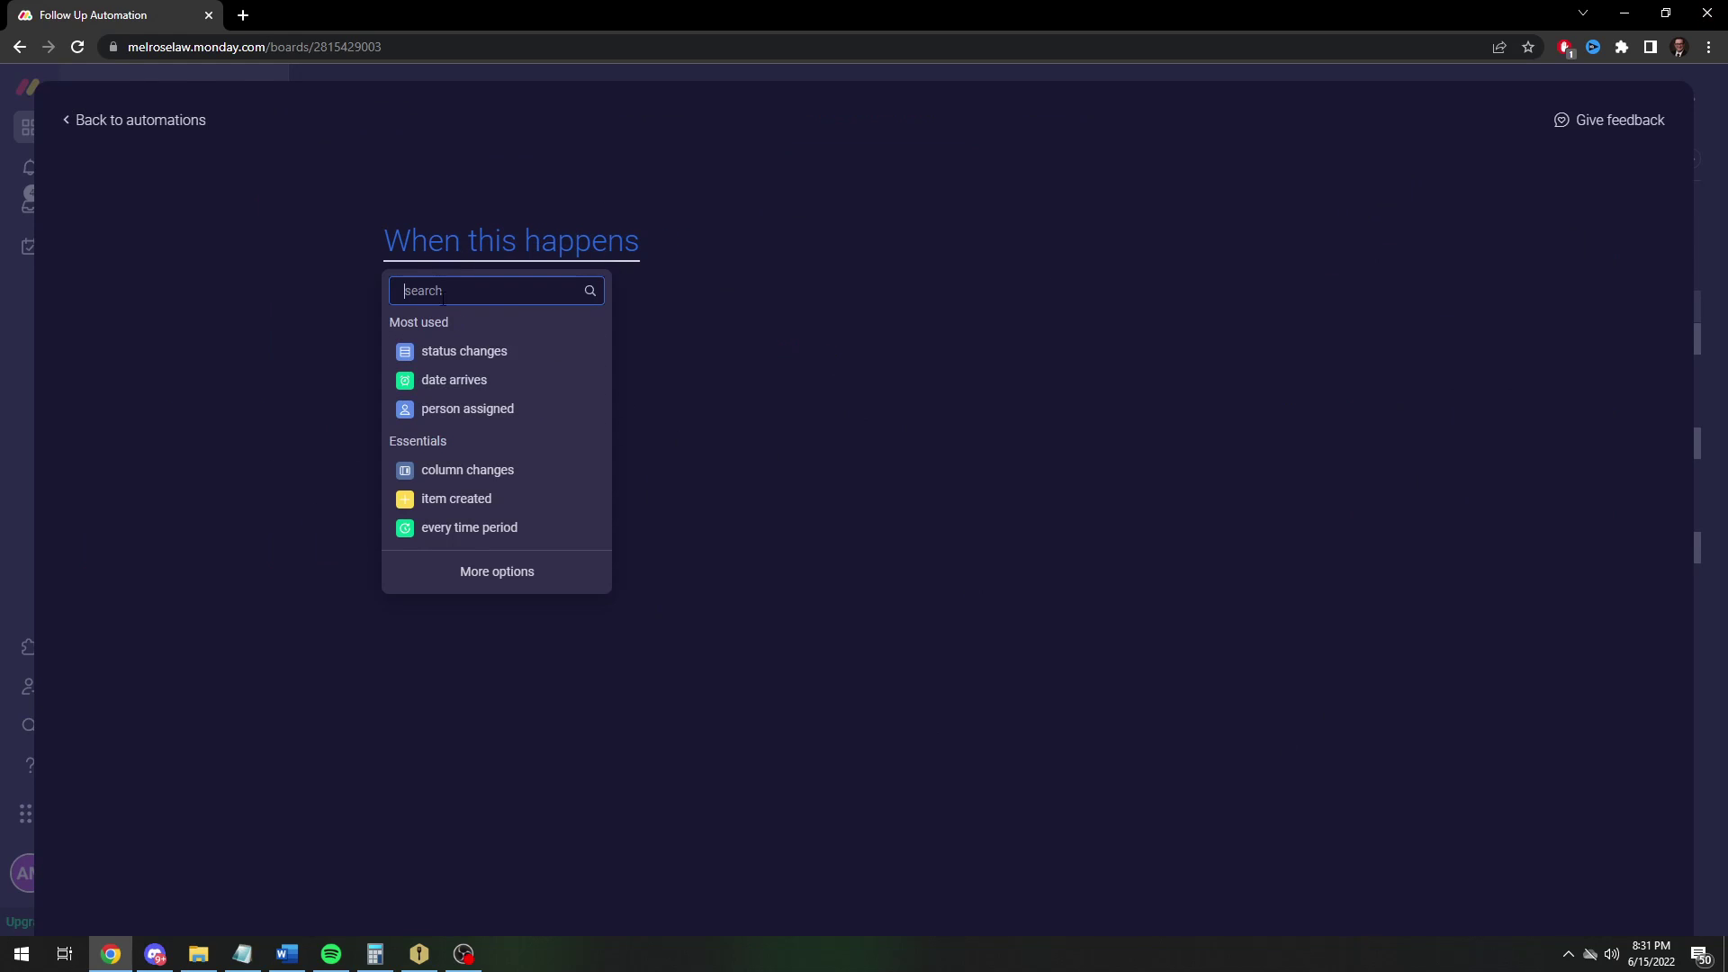
click(445, 385)
click(436, 258)
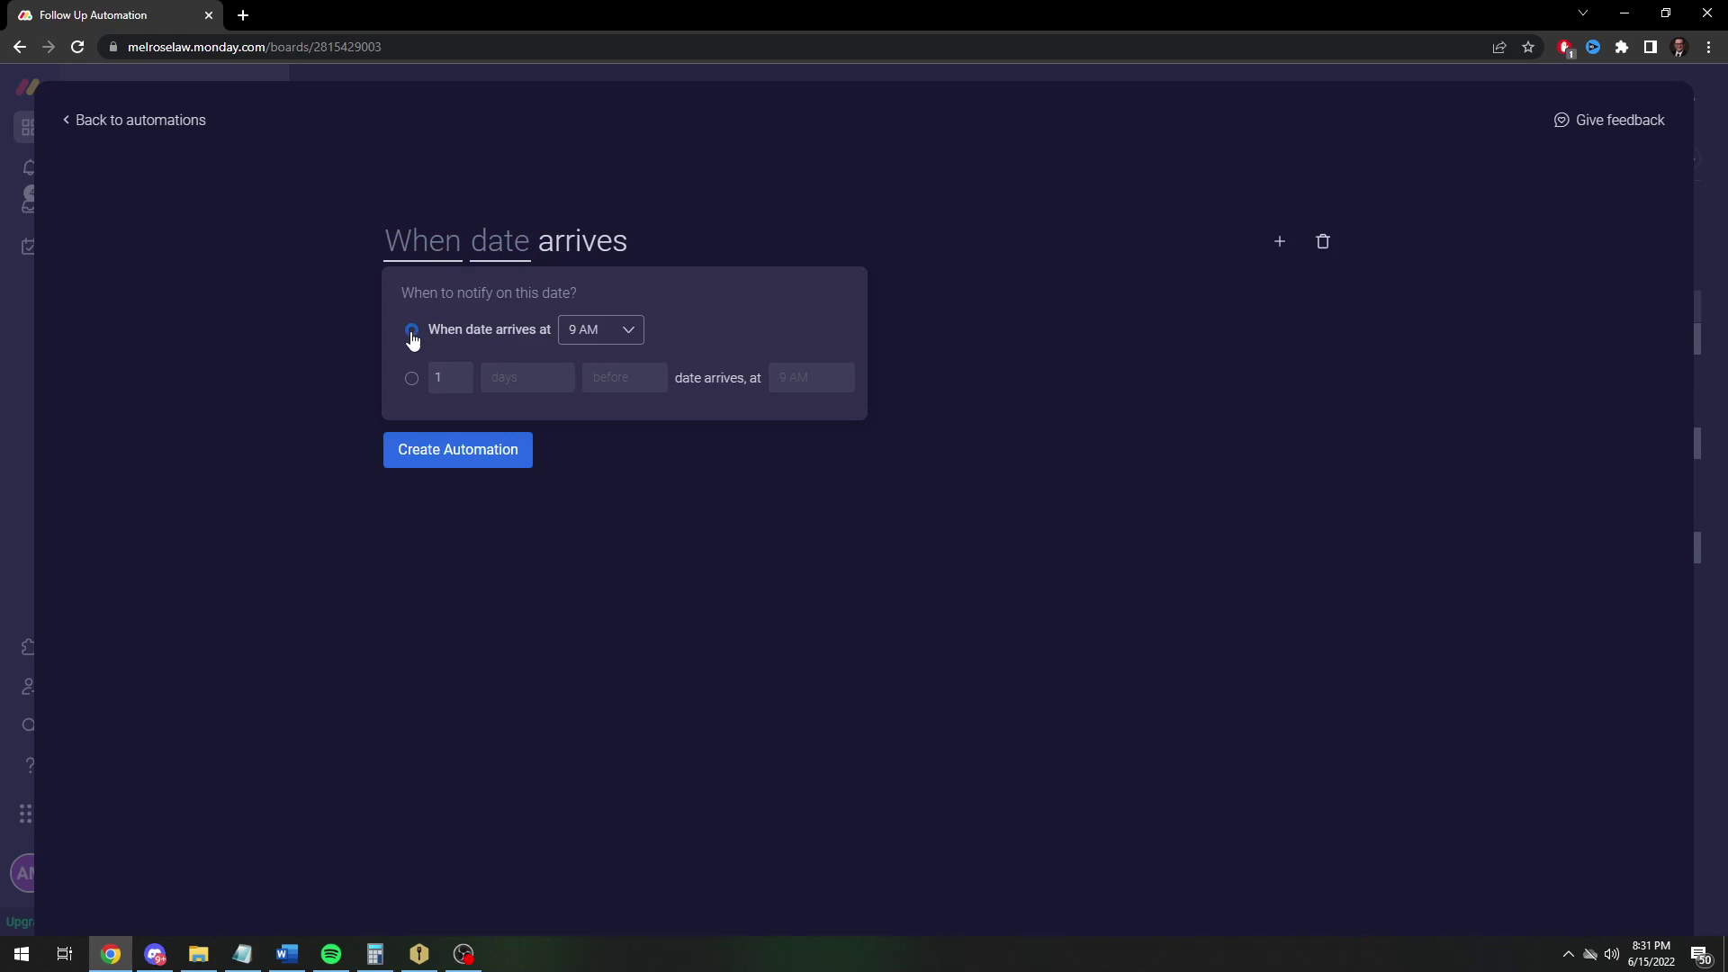
click(628, 331)
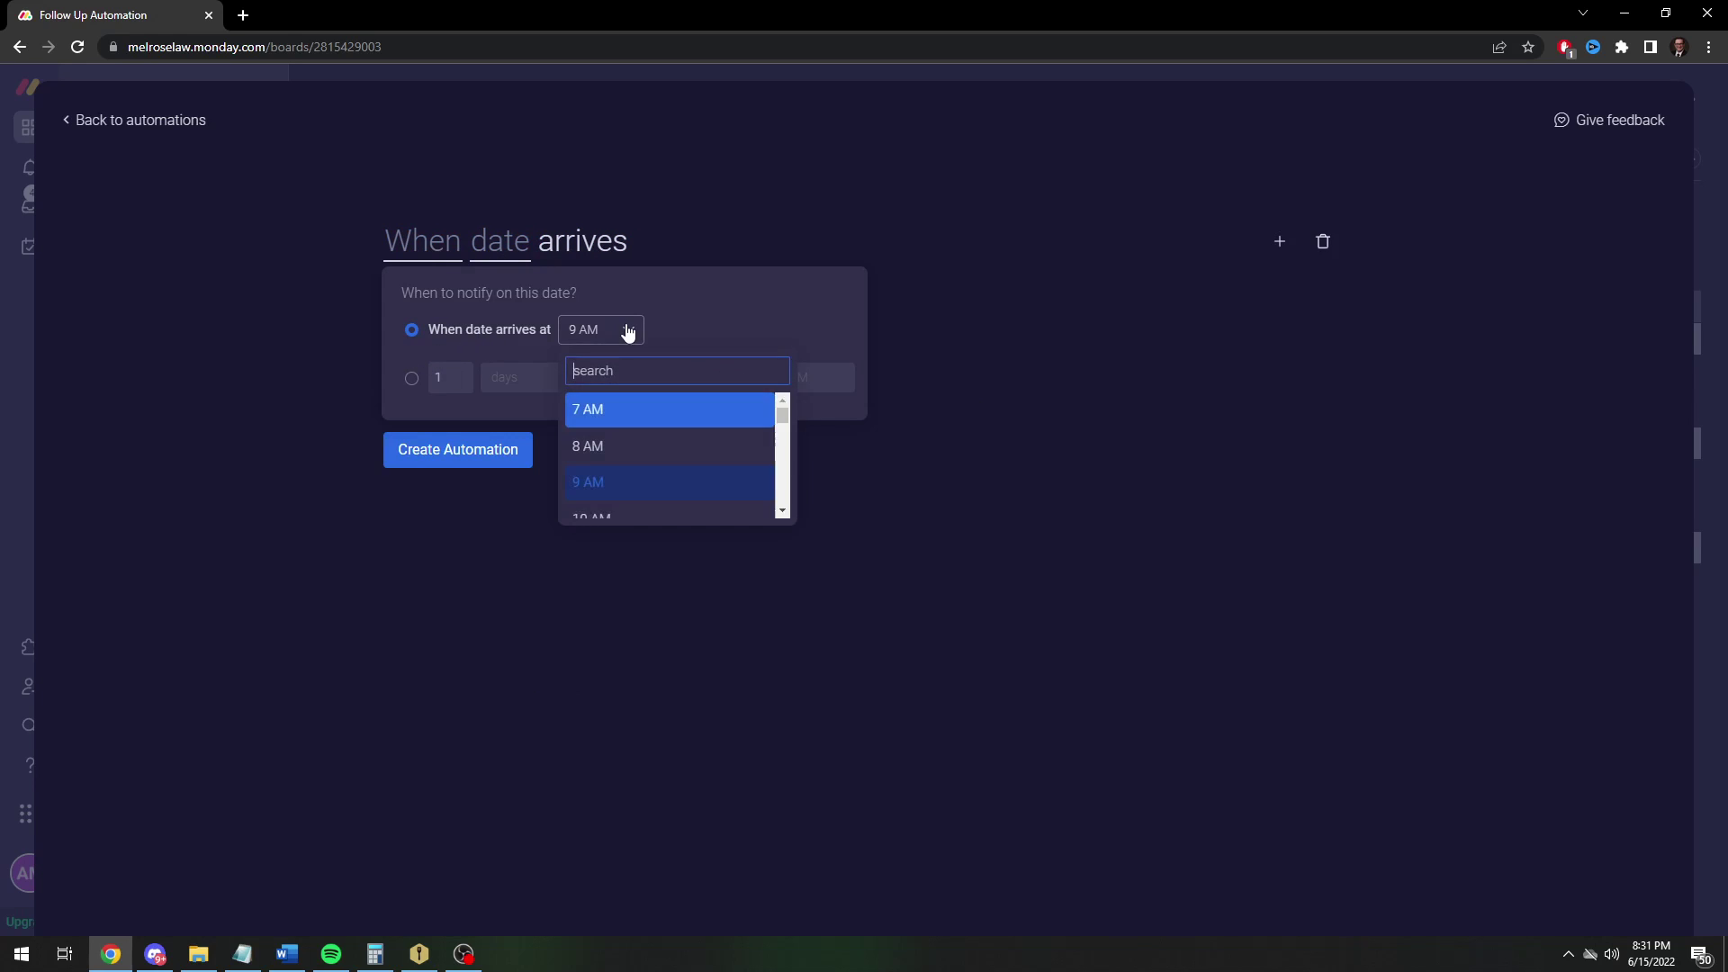
click(627, 450)
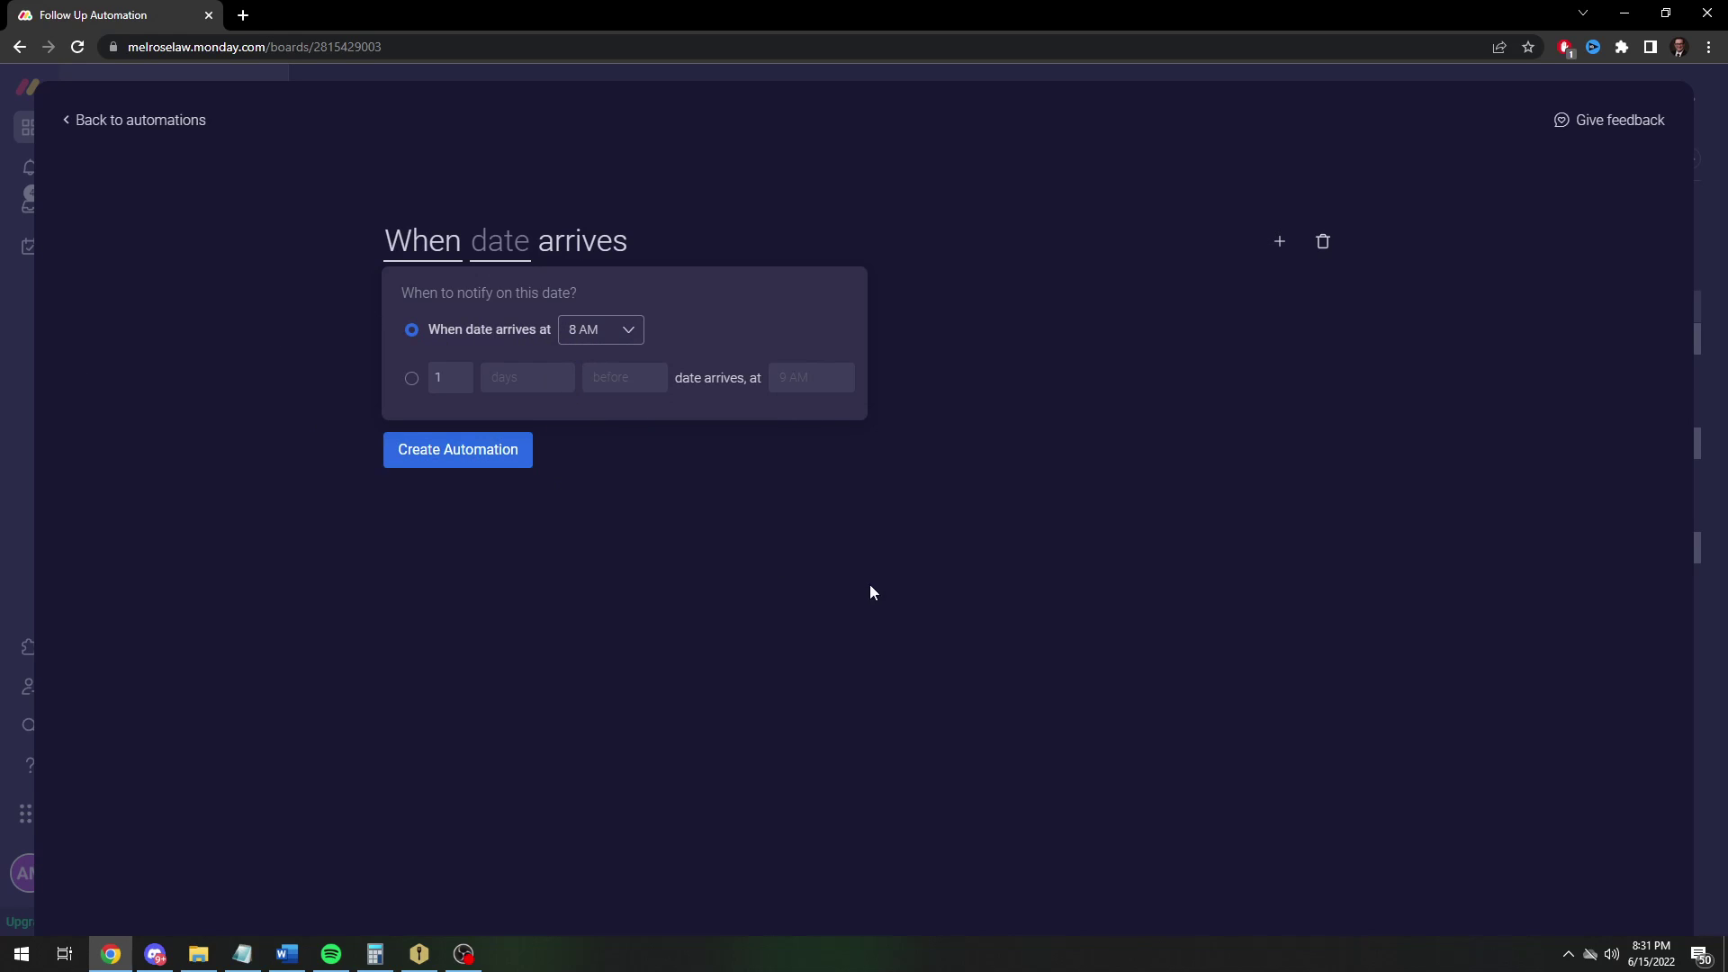
click(1133, 557)
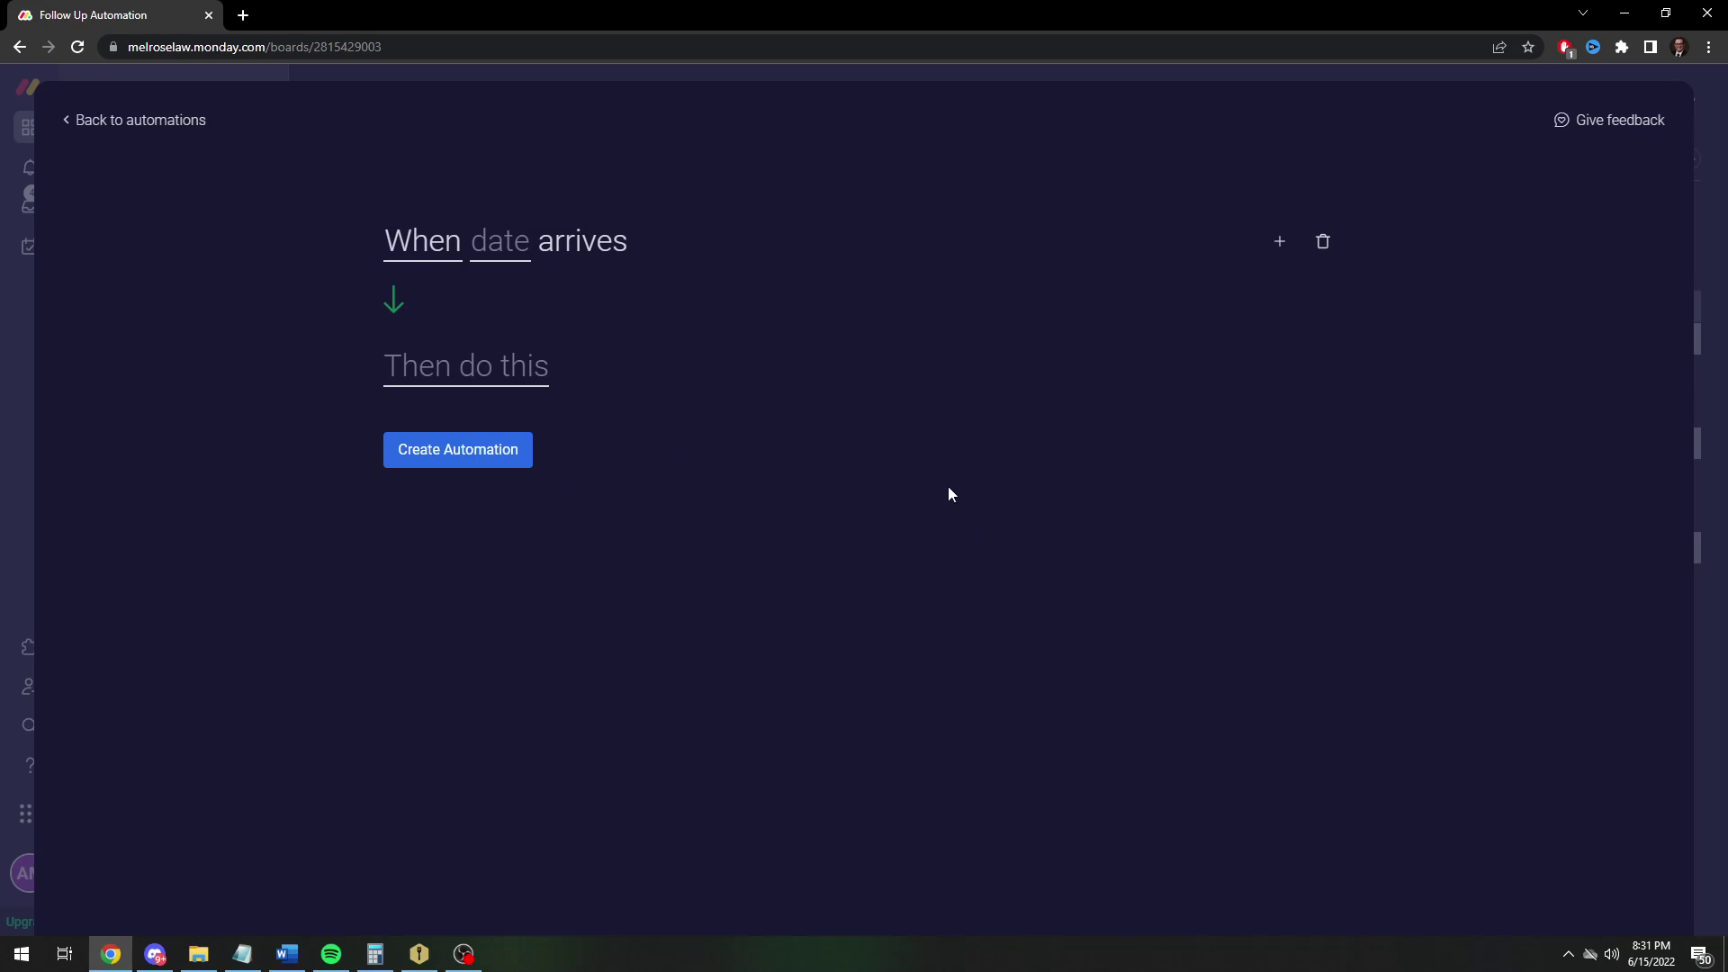
click(482, 250)
click(532, 333)
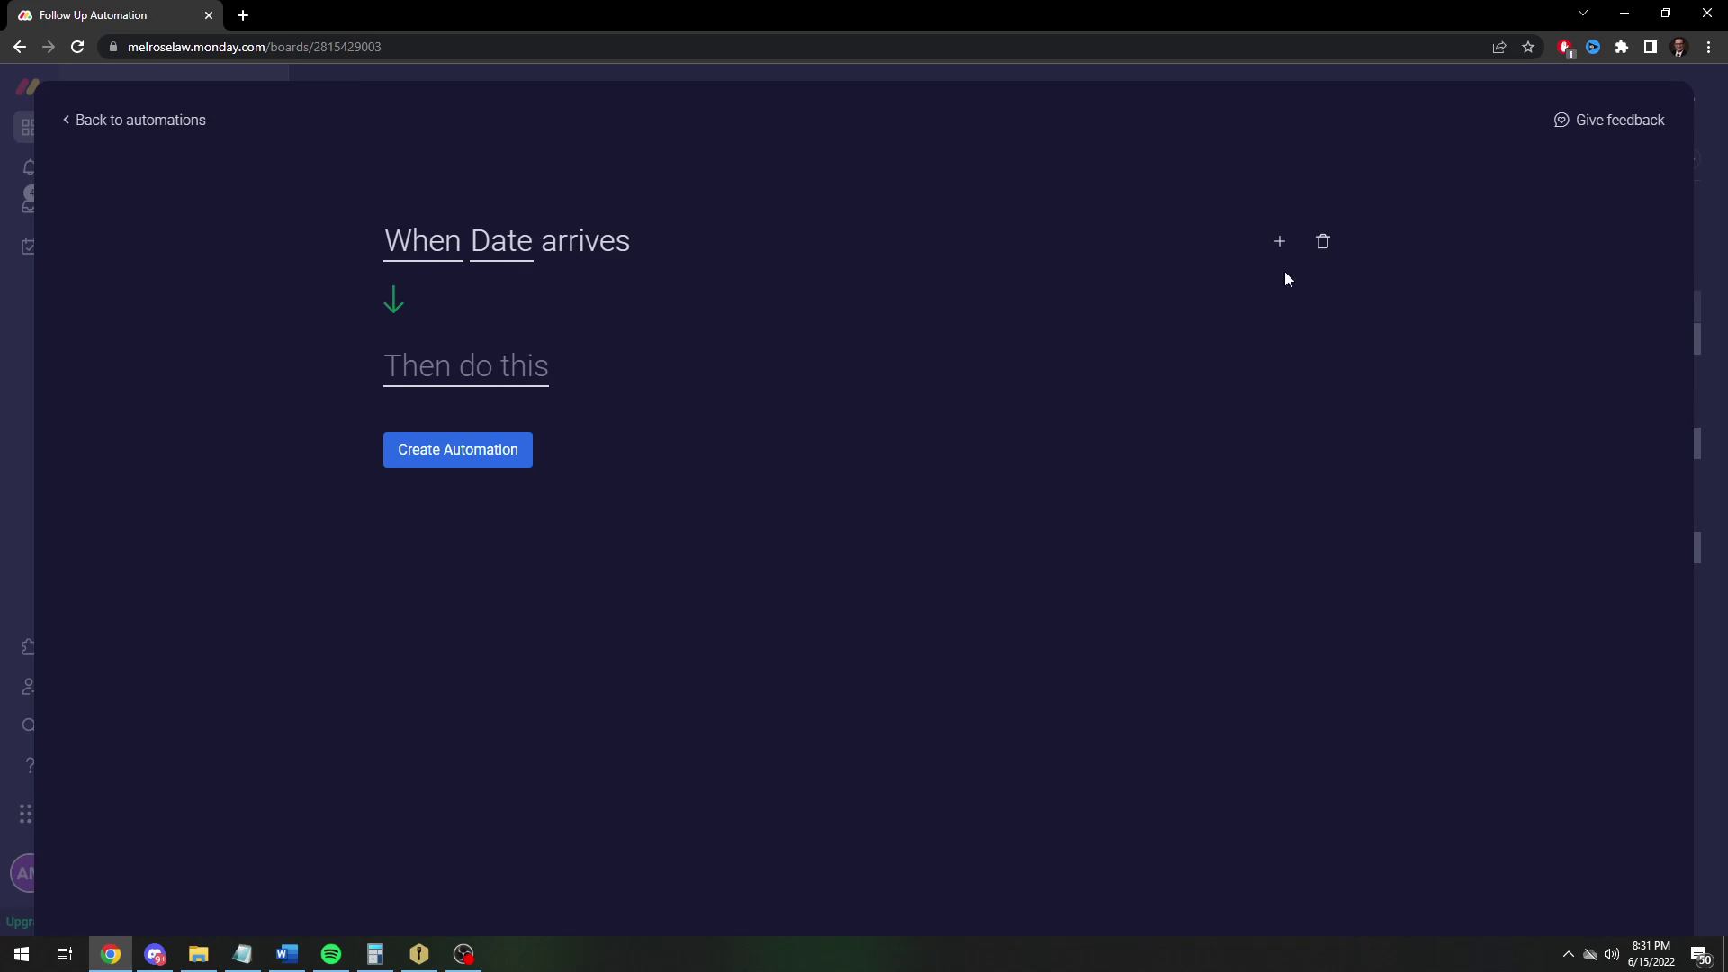
Add an 'and only if' condition requiring Status to be Sent
click(1280, 242)
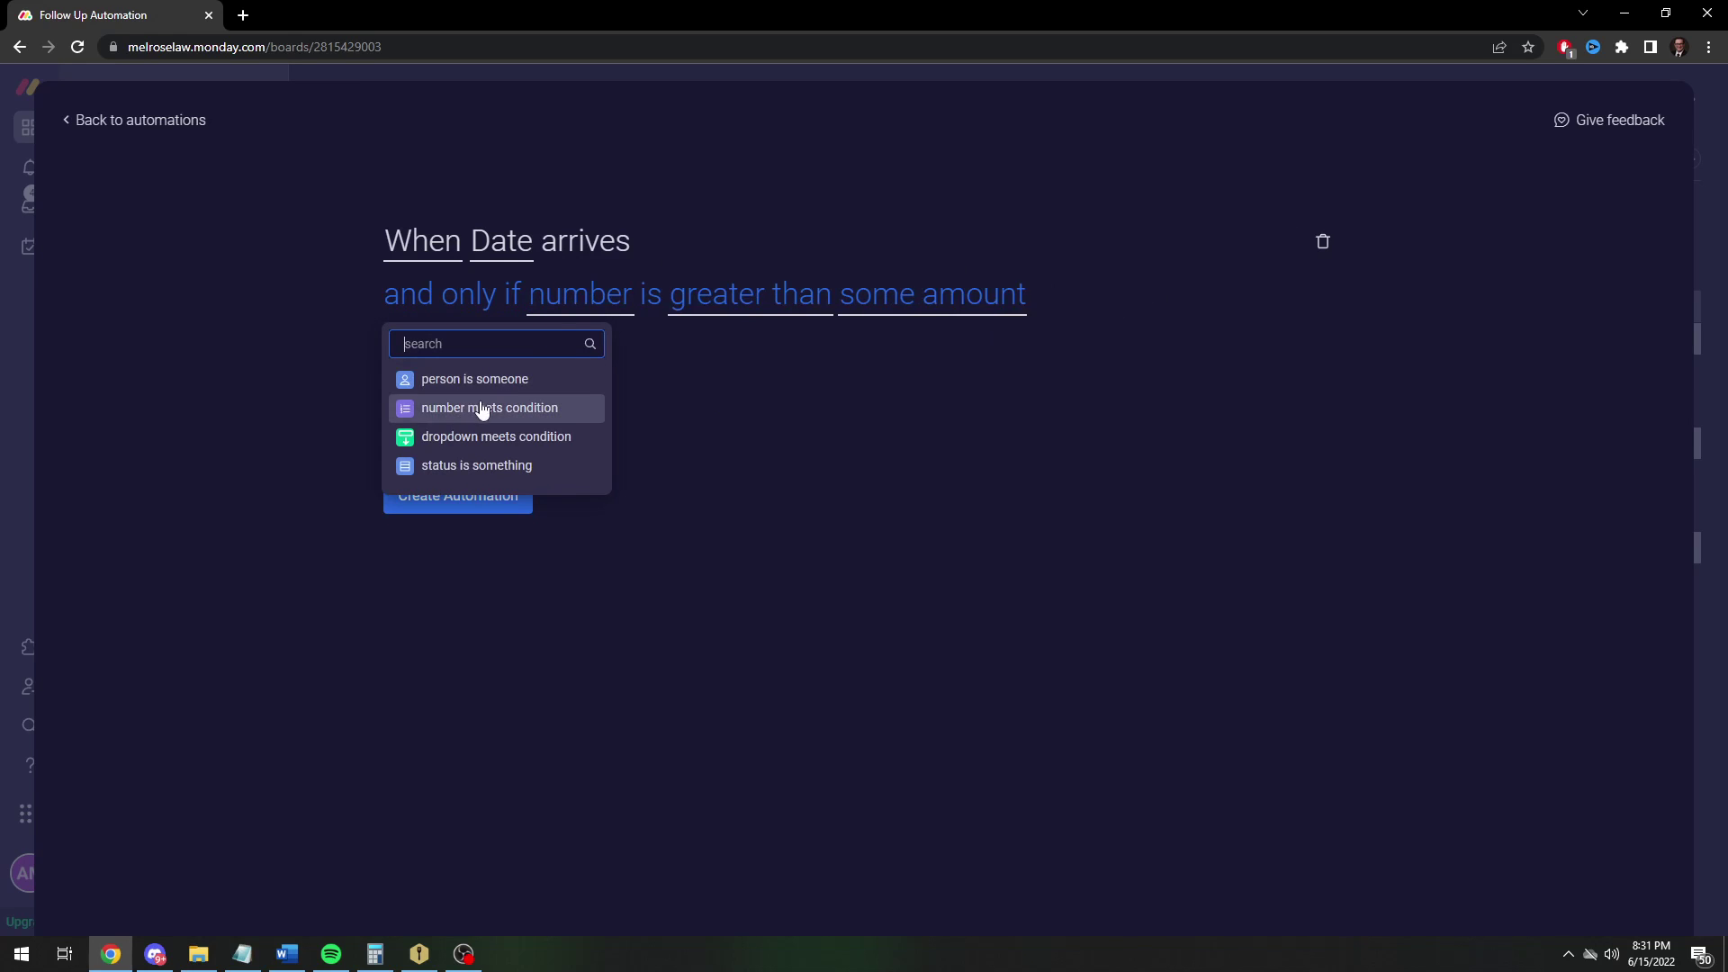
text(grou)
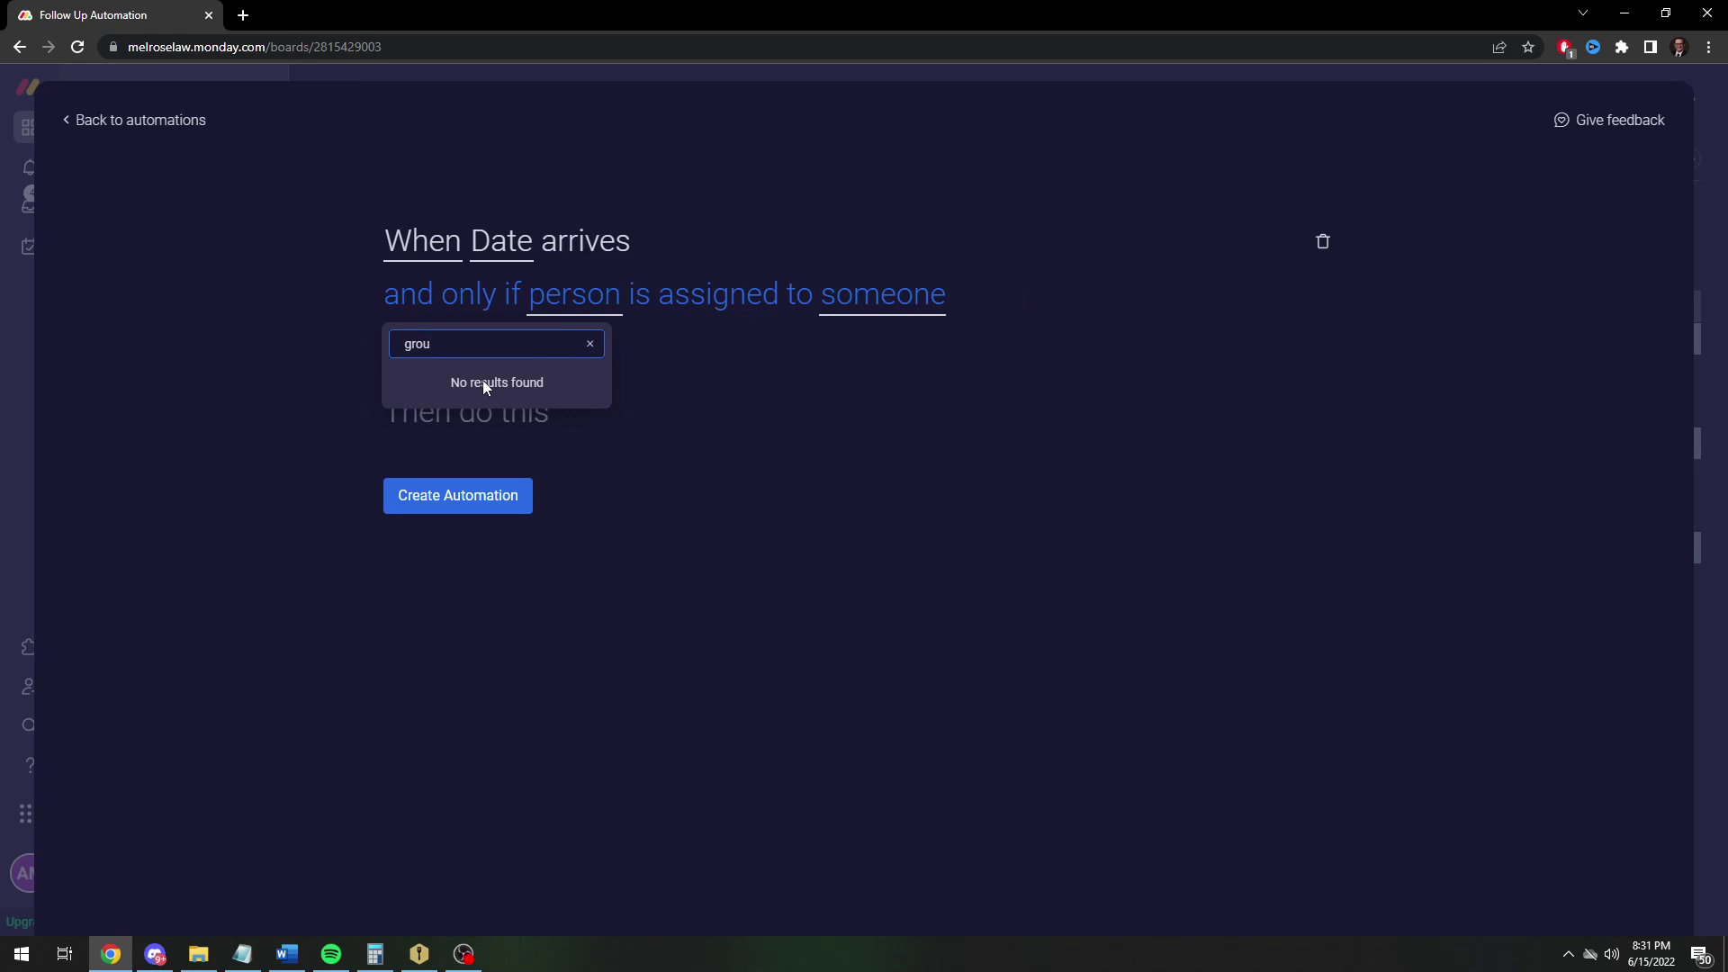
key(BackSpace)
key(BackSpace)
key(BackSpace)
key(BackSpace)
key(BackSpace)
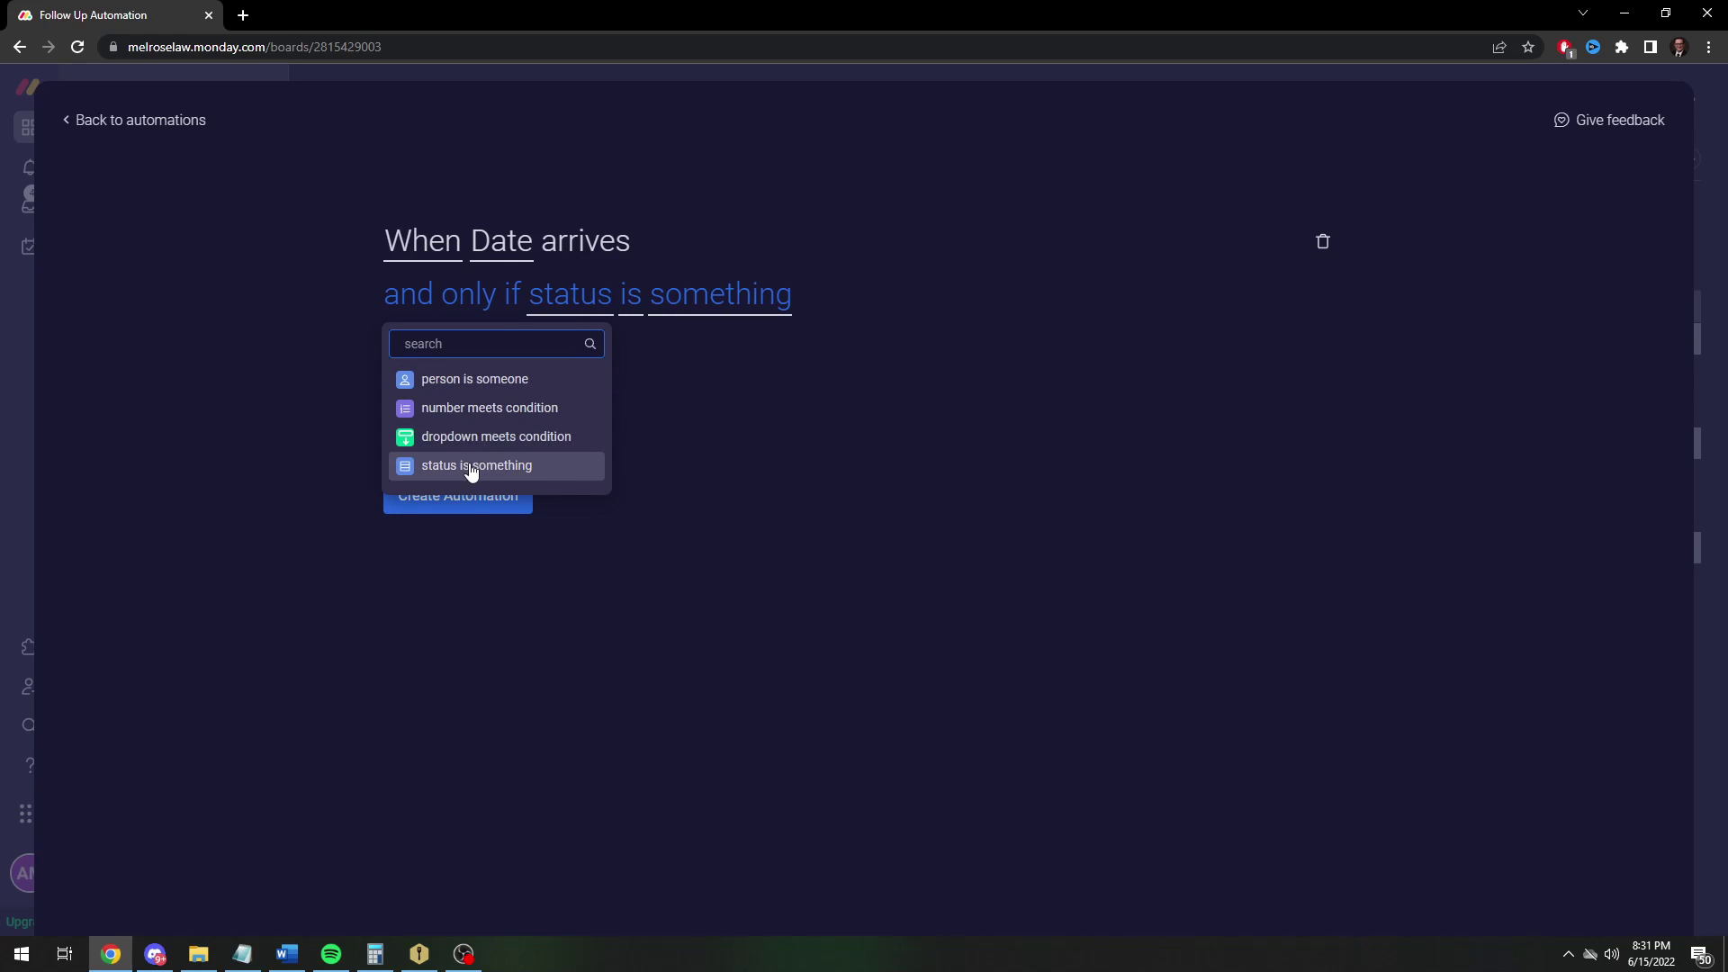
click(468, 465)
click(694, 301)
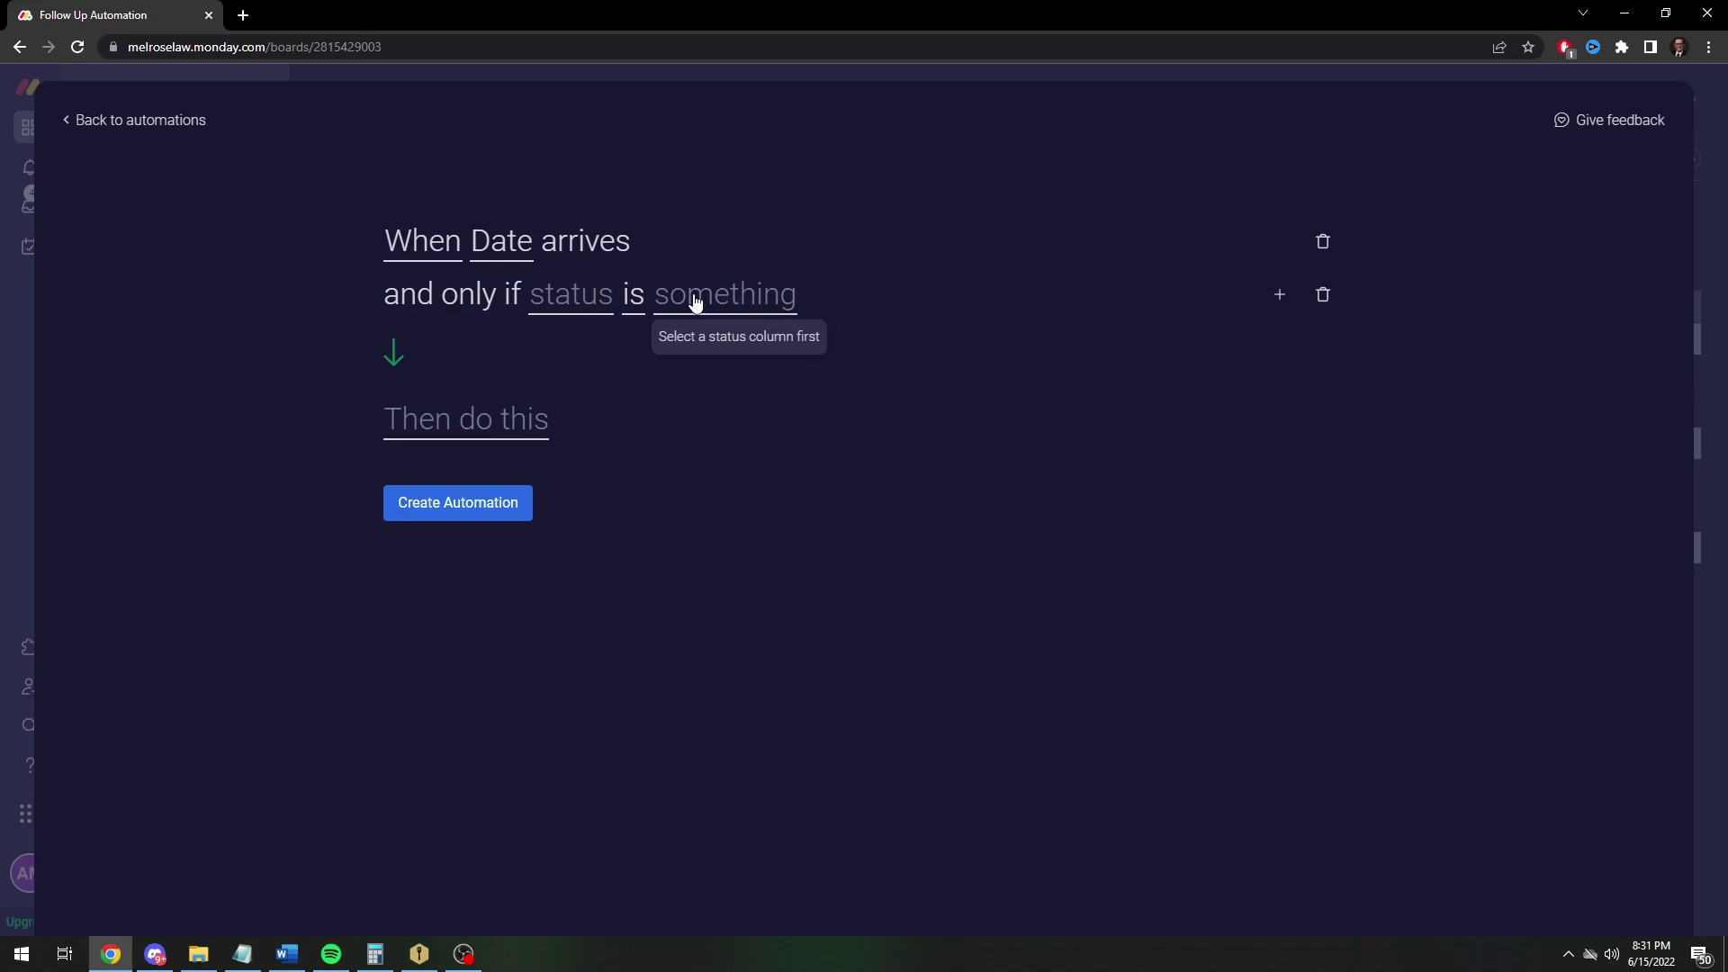
click(563, 309)
click(570, 382)
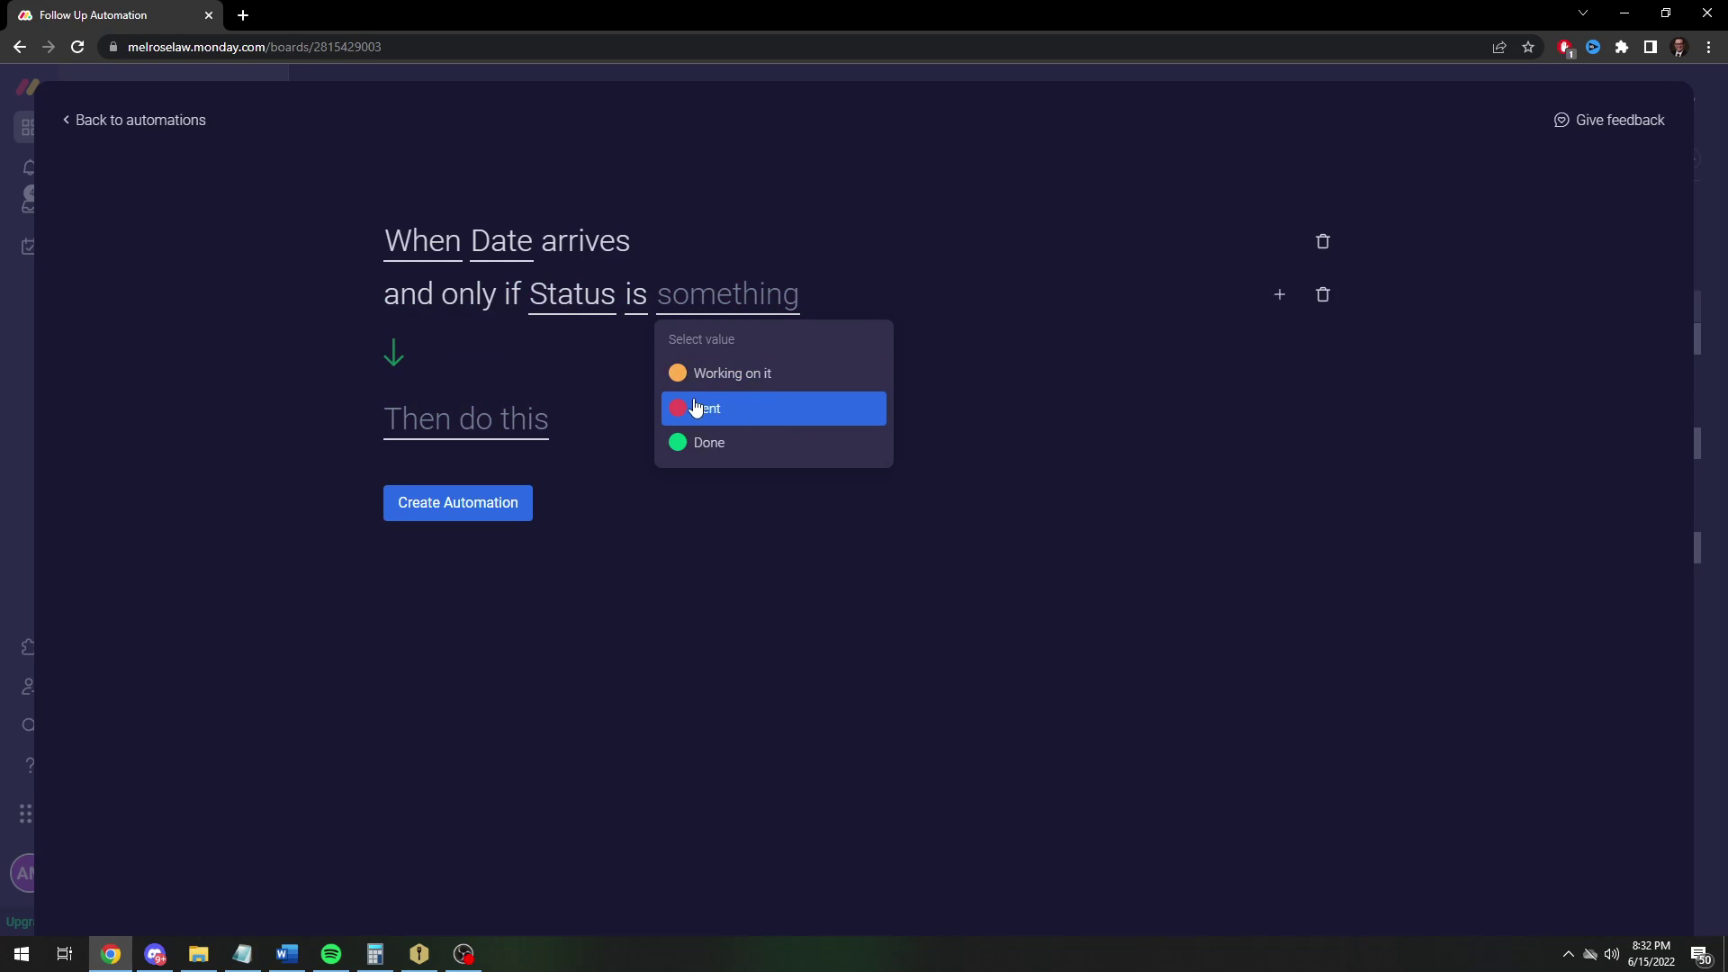
click(699, 408)
Switch the condition's comparison to 'is not' Sent, then back to 'is' Sent
click(643, 308)
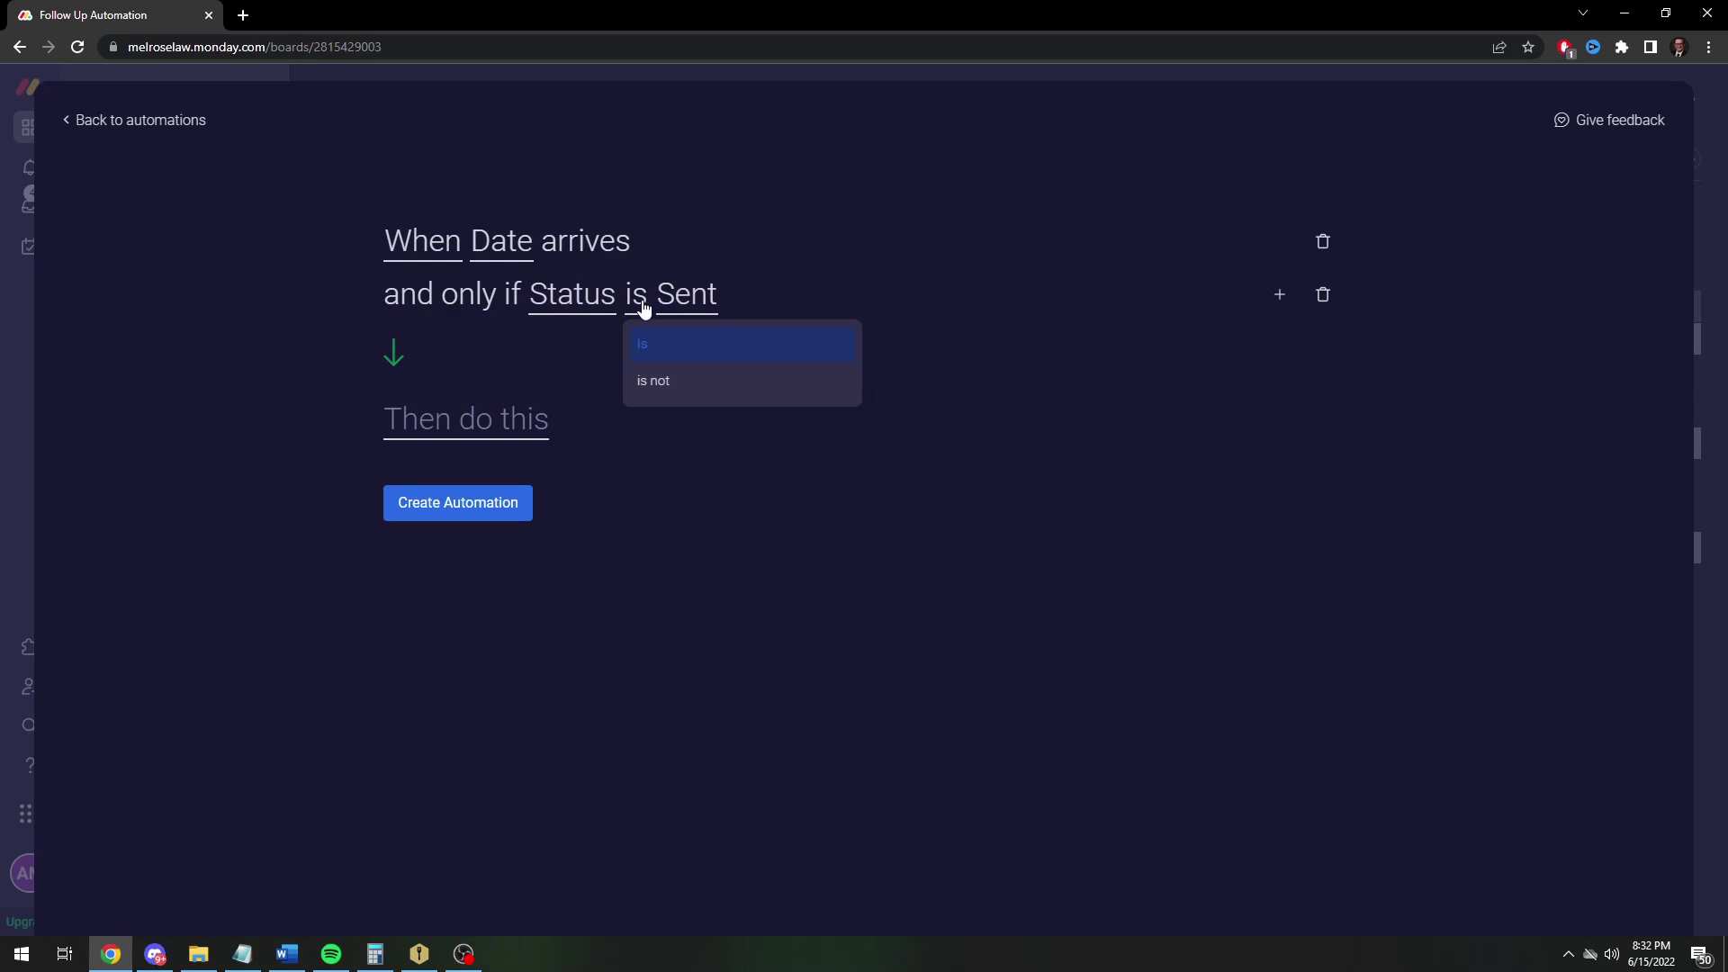
click(673, 380)
click(744, 295)
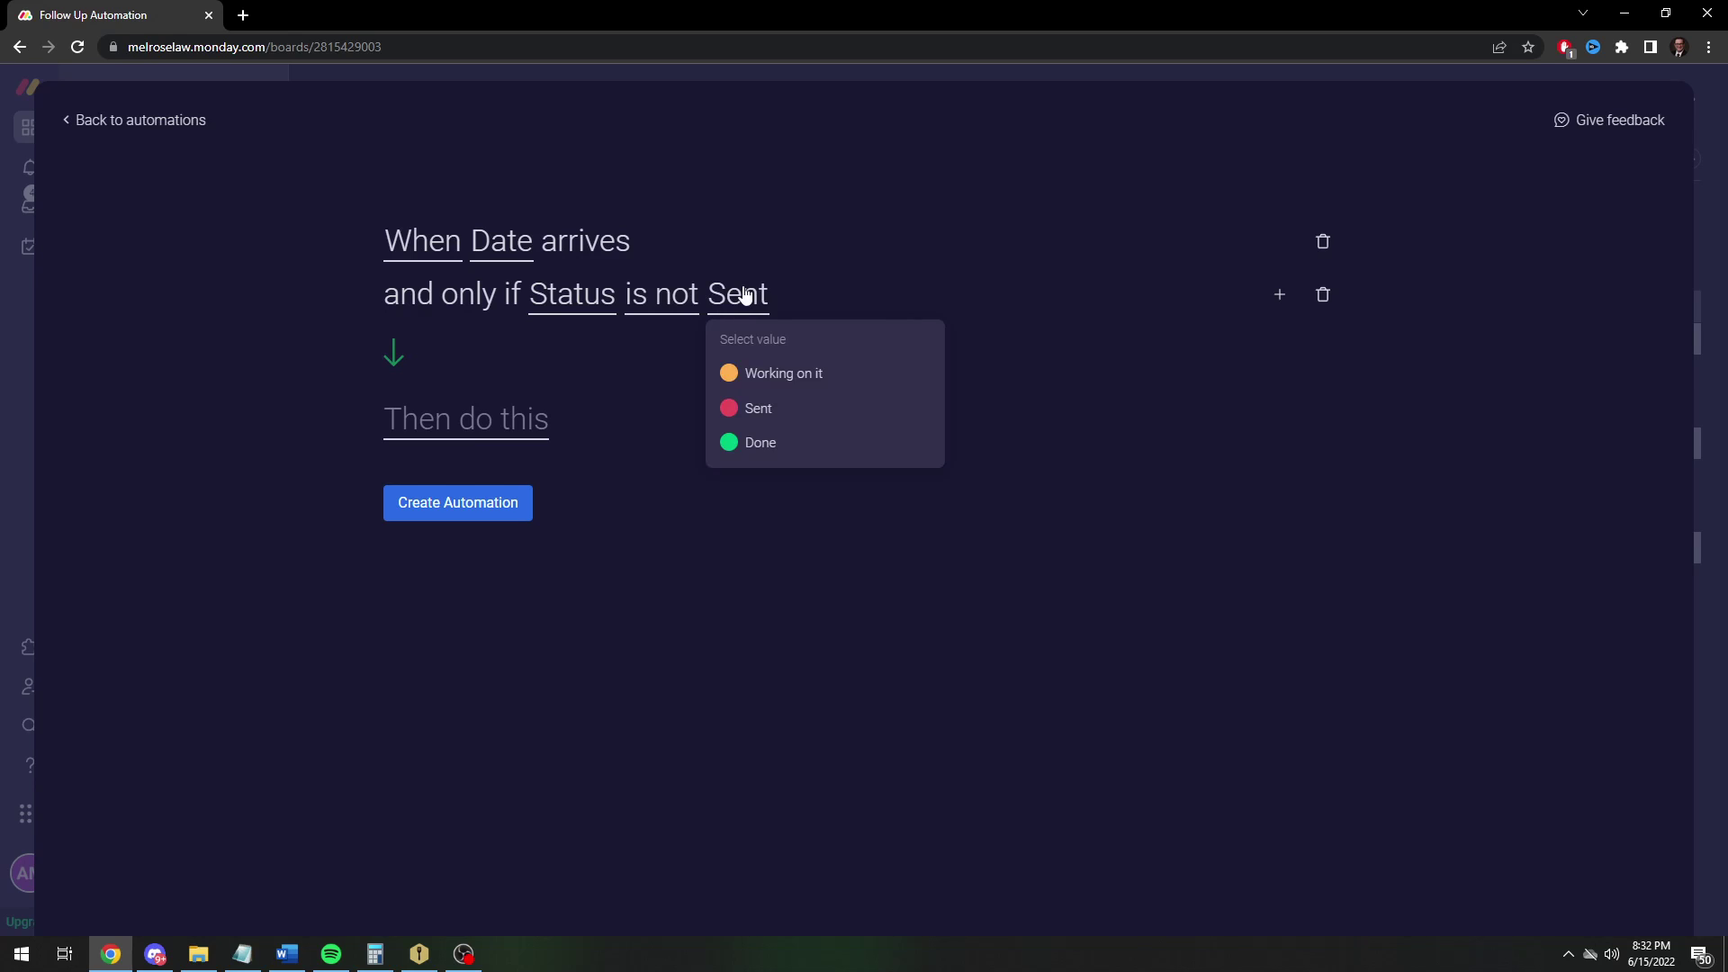
click(619, 352)
click(666, 301)
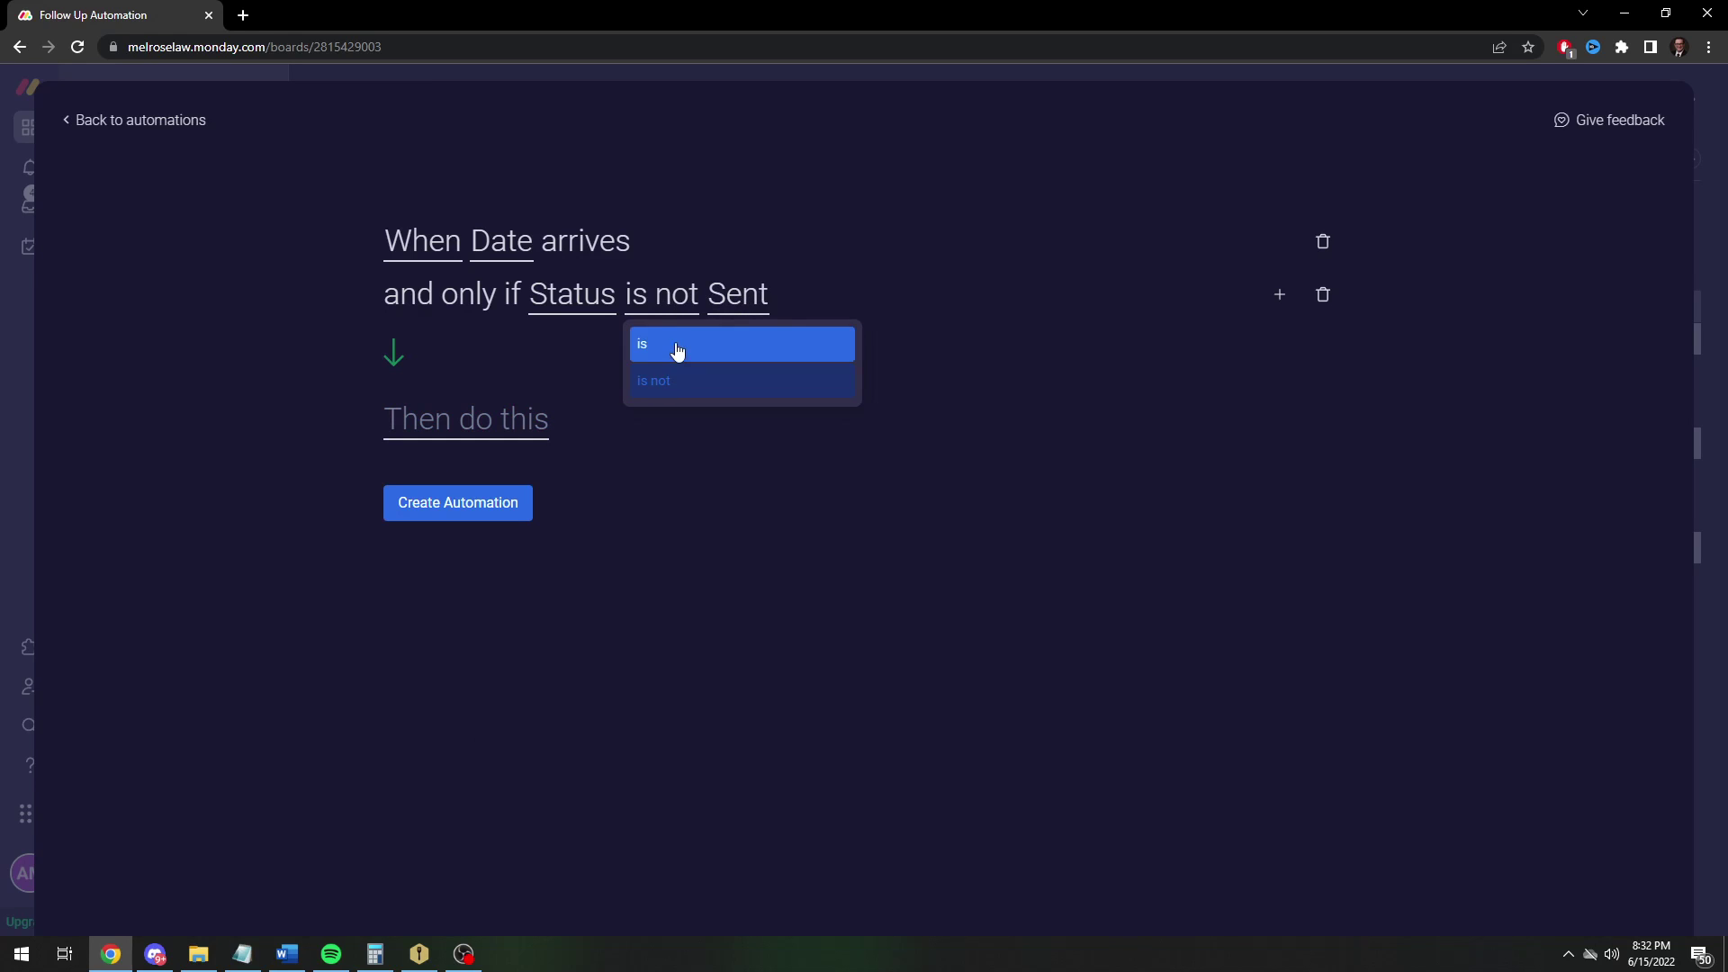
click(670, 343)
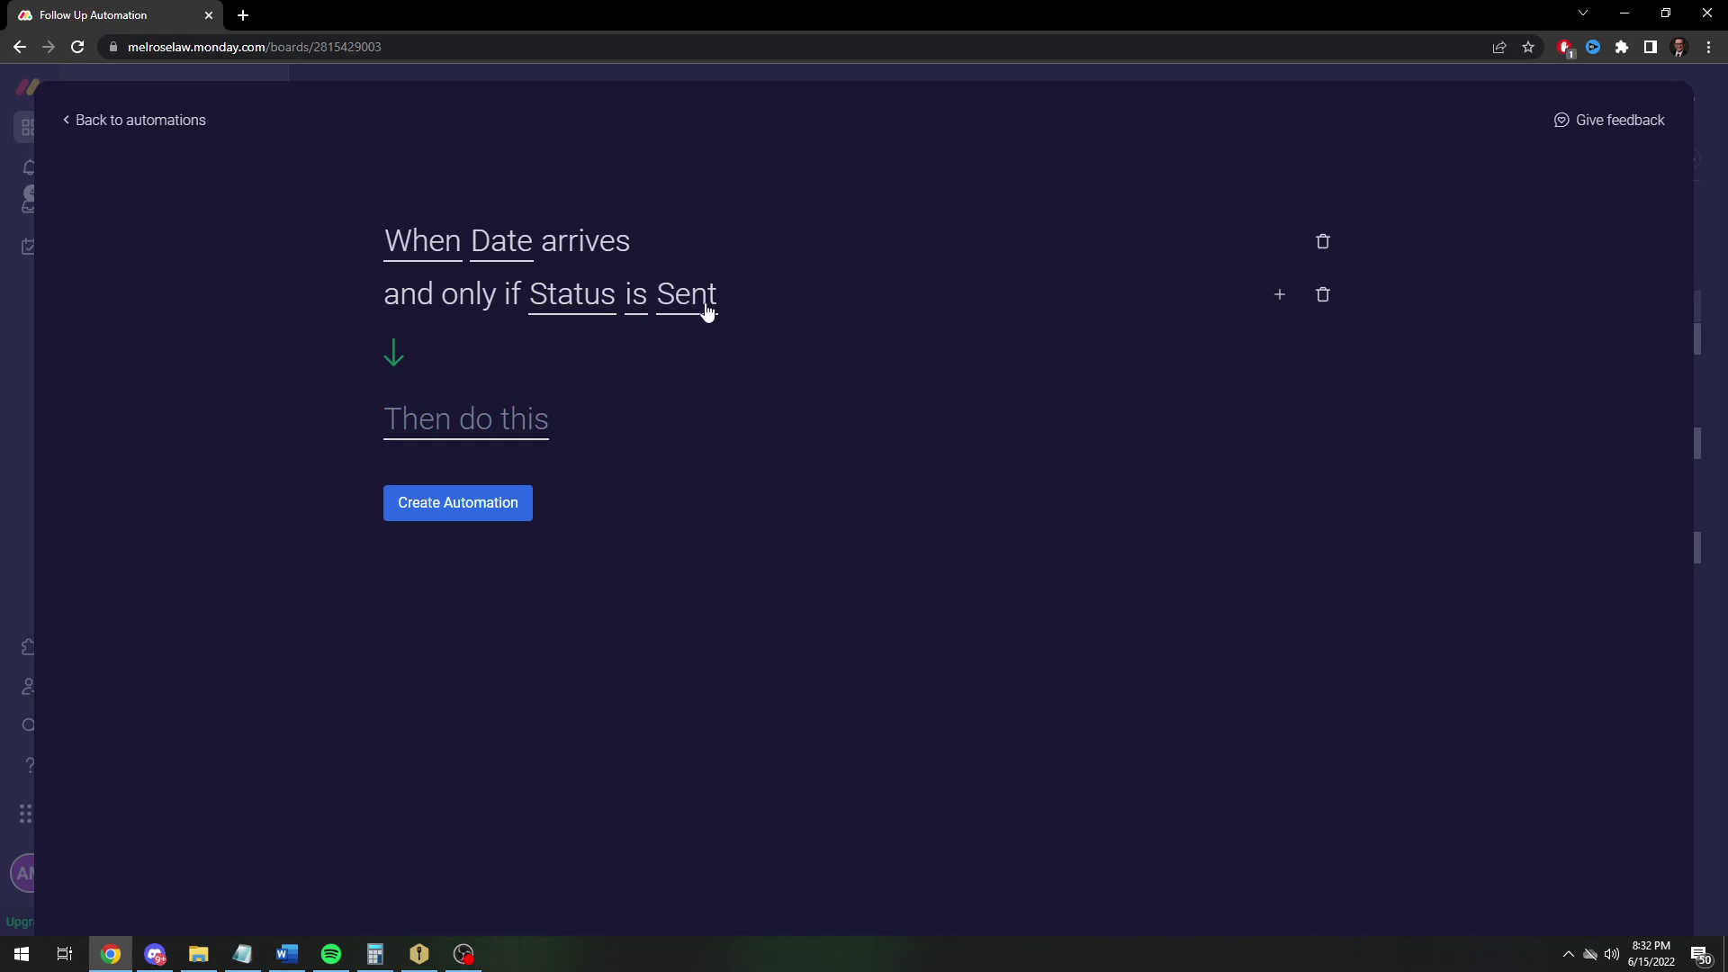
Set the action to notify someone, with yourself (Me) as the recipient
click(502, 436)
text(notif)
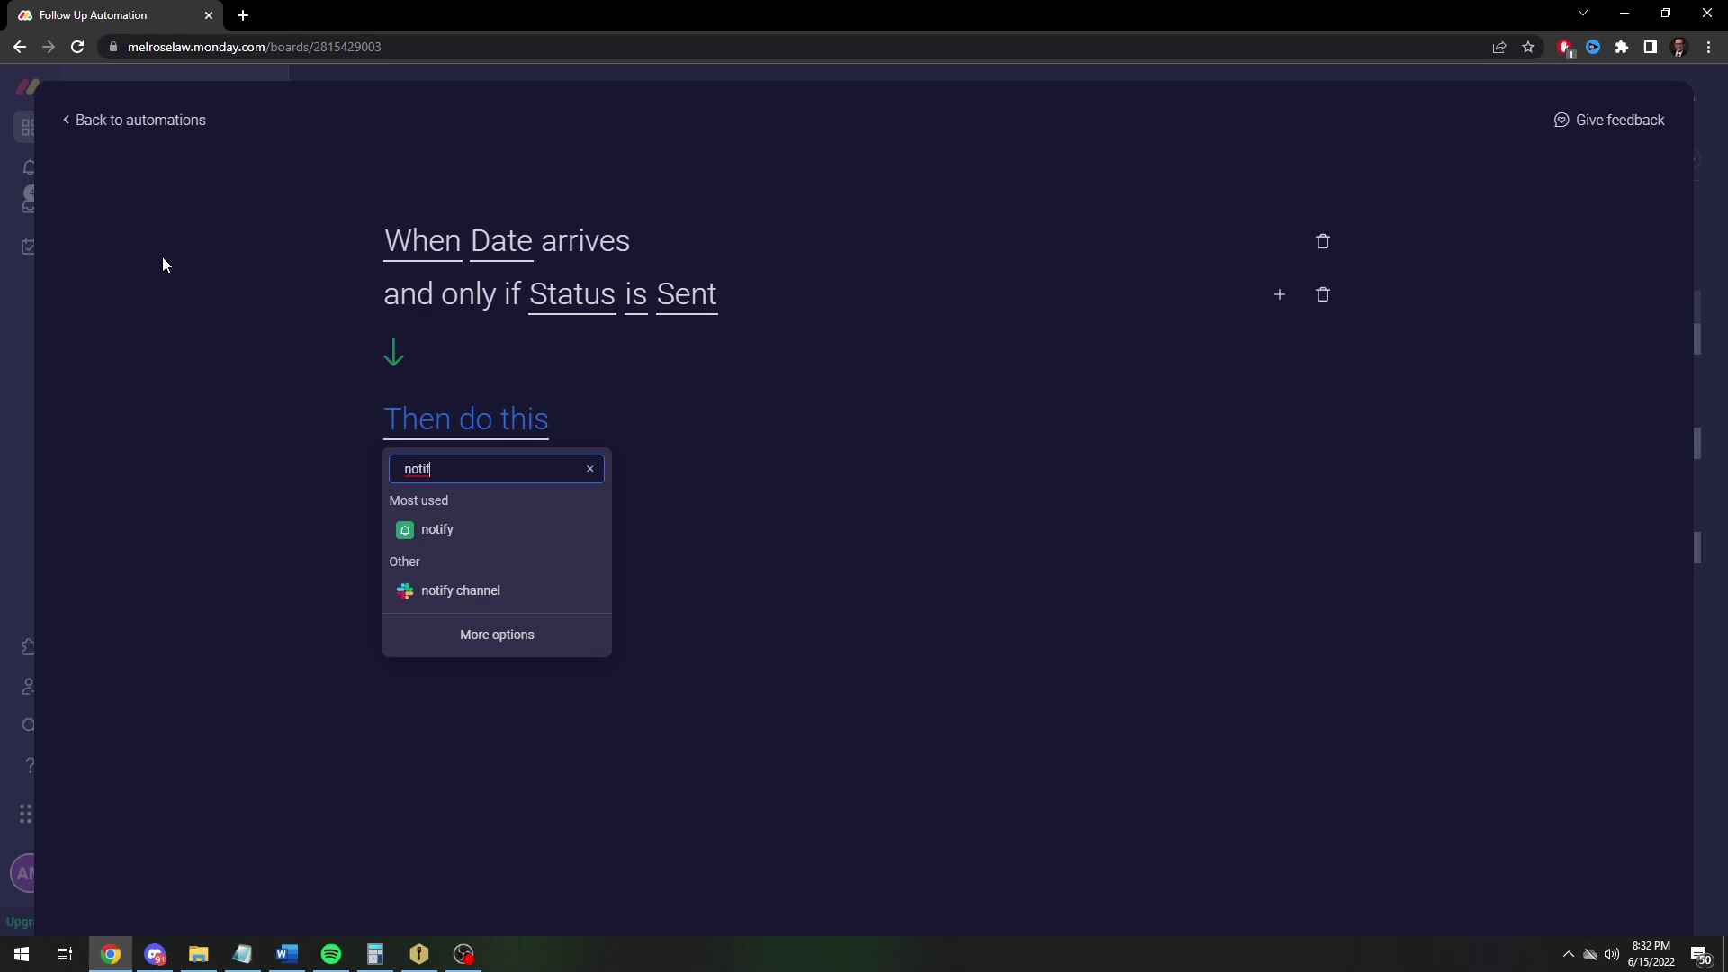
click(474, 535)
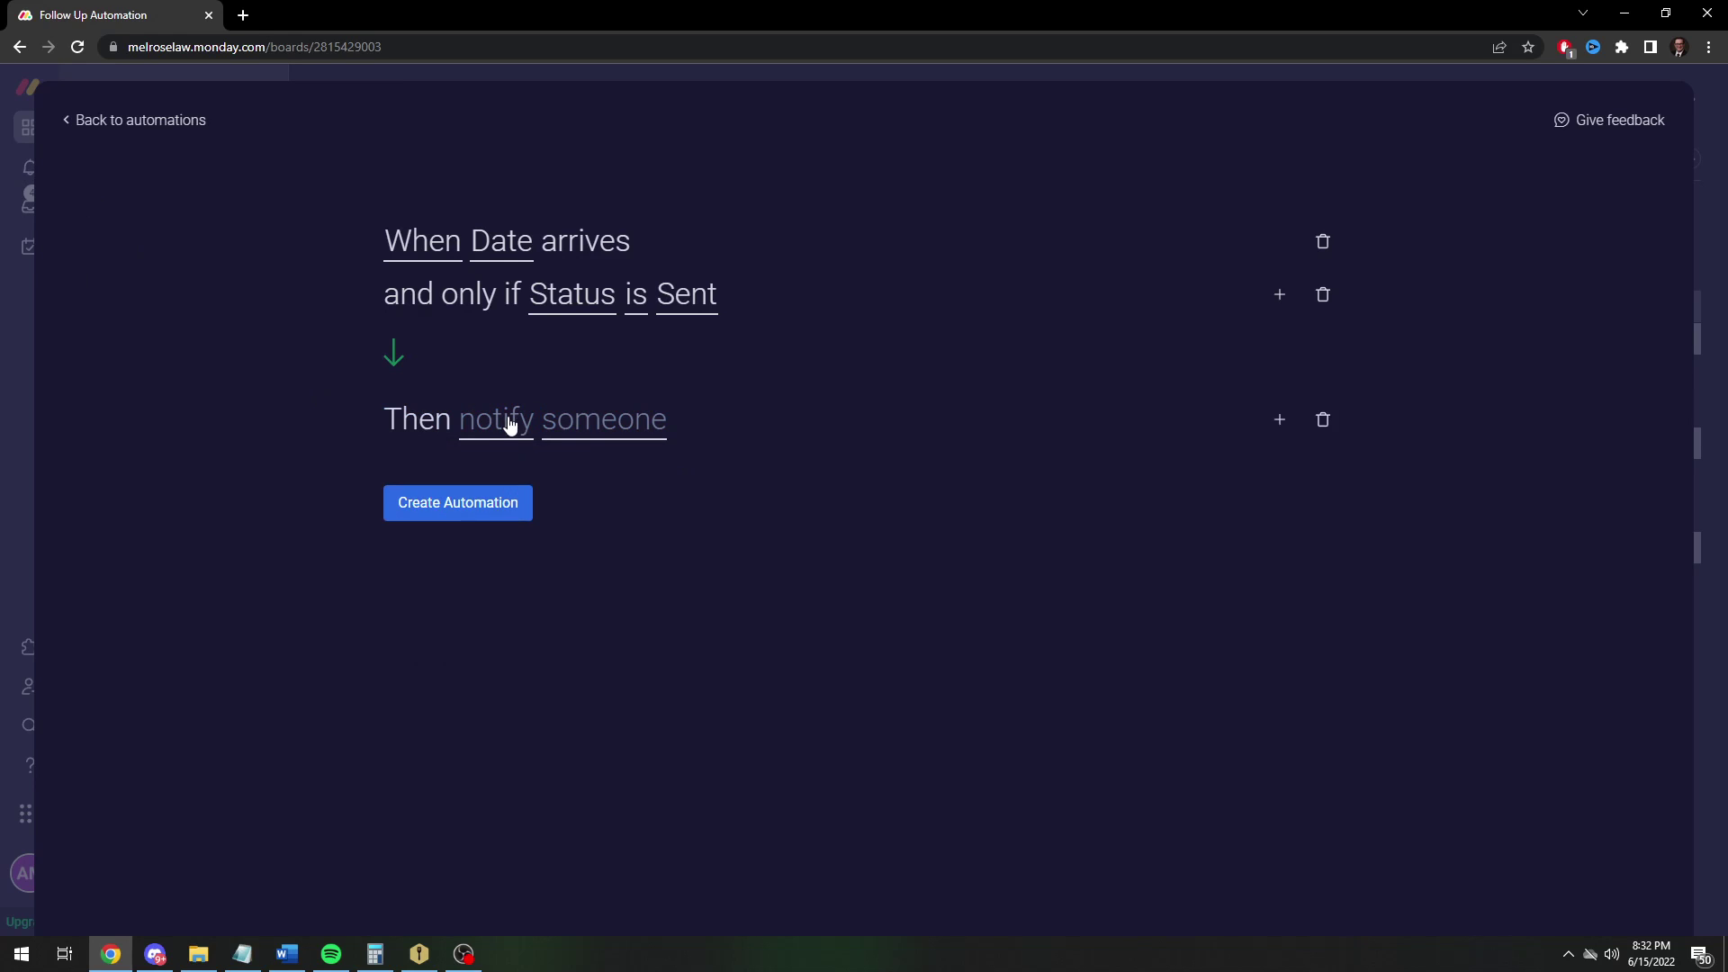
click(504, 423)
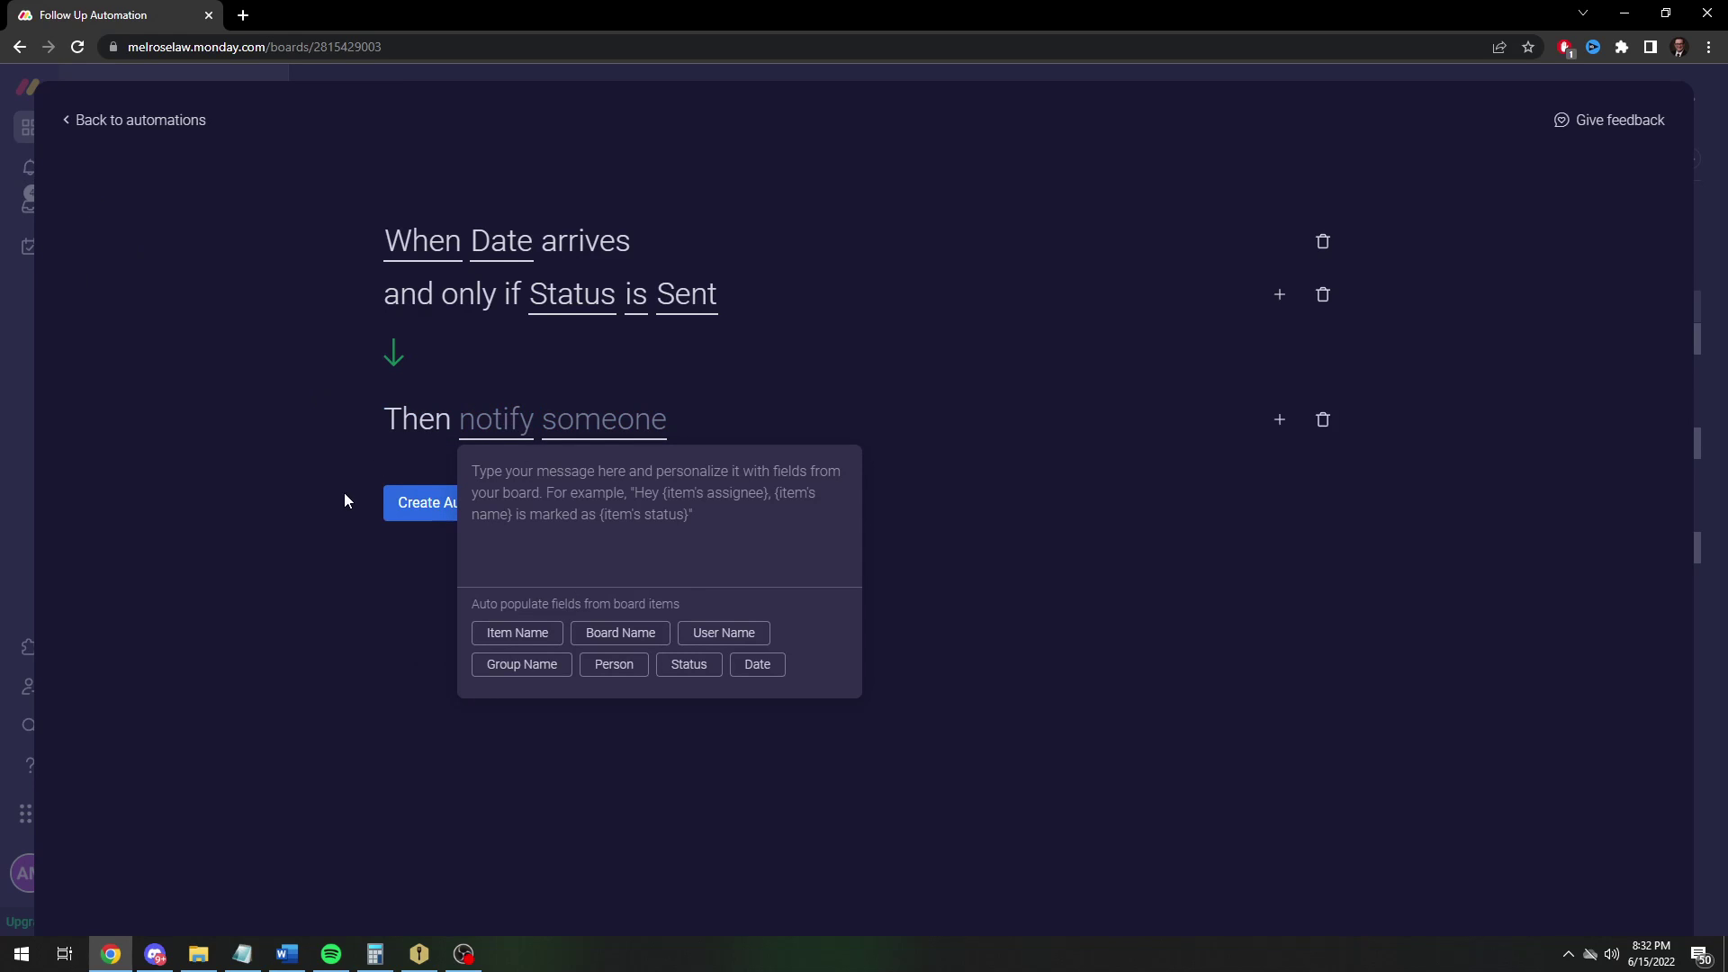
click(369, 497)
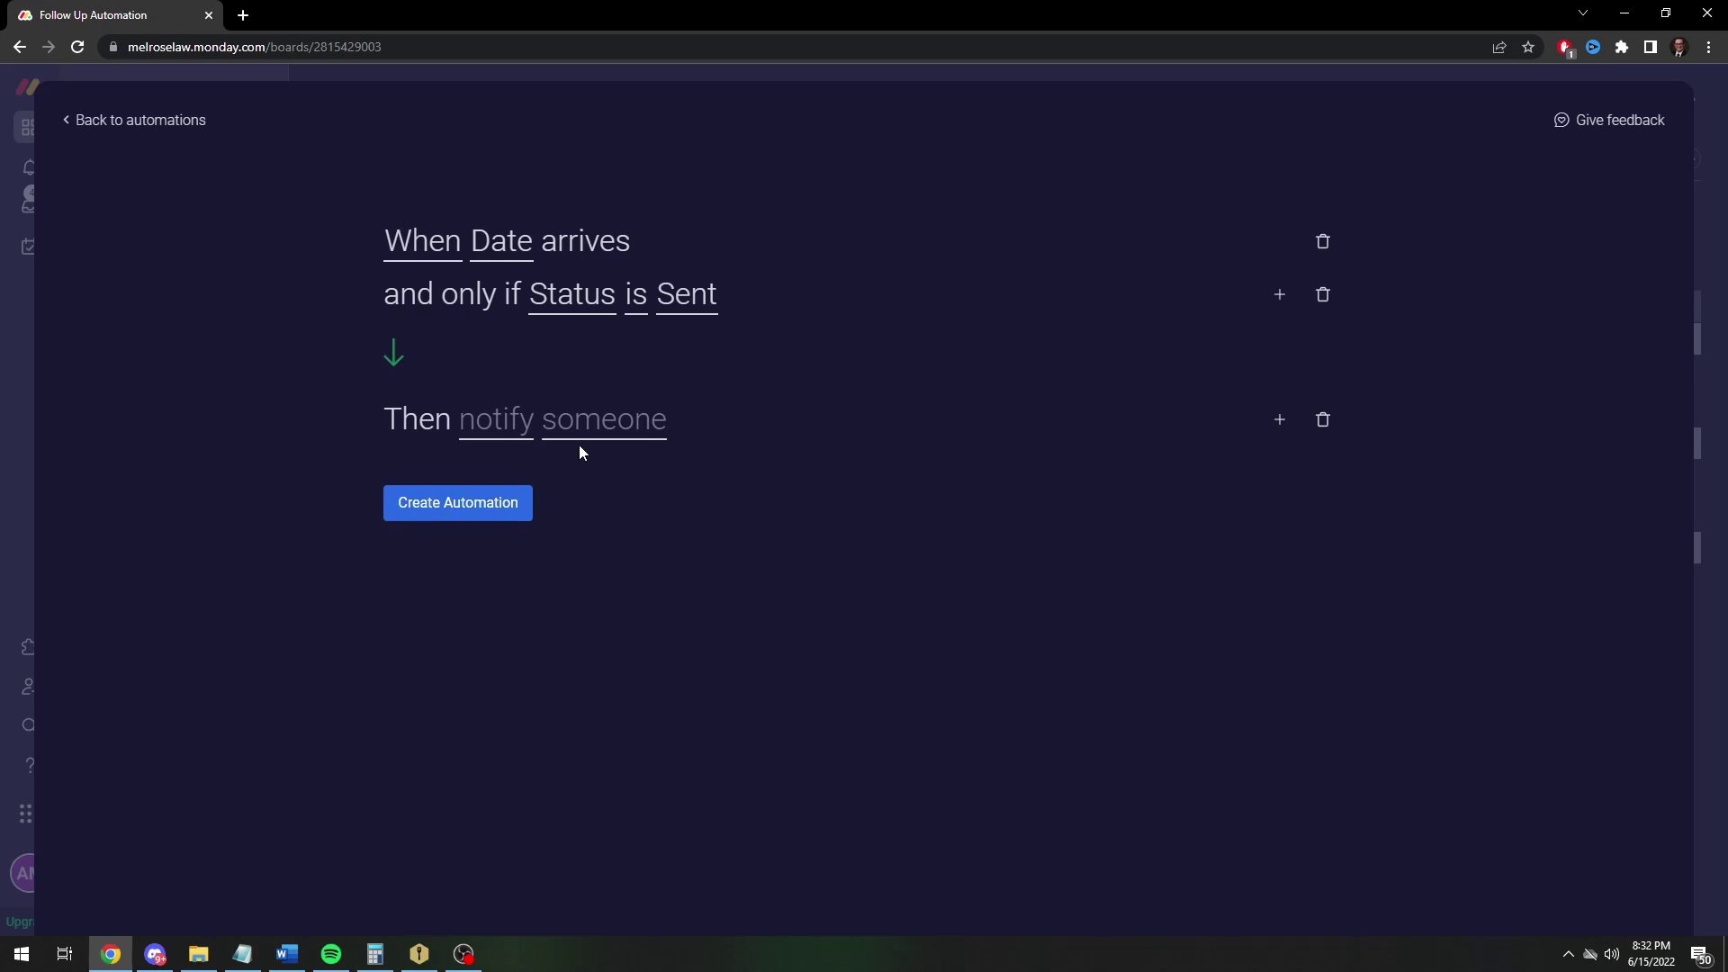
click(600, 430)
click(615, 495)
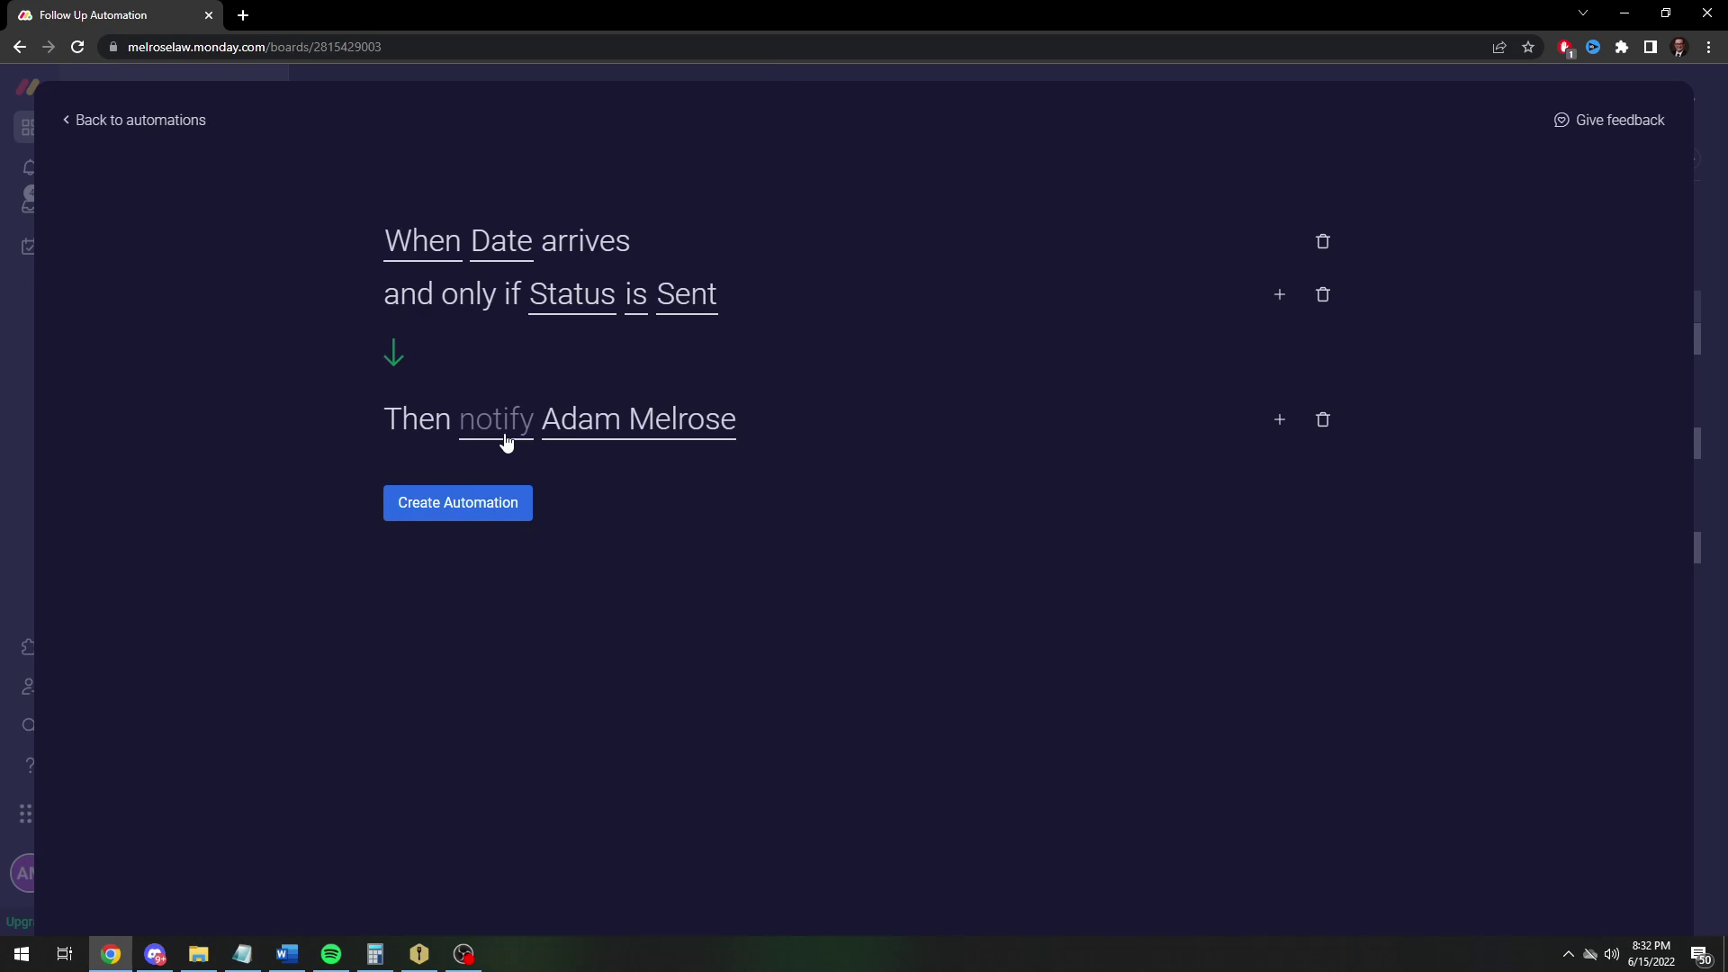
Write the message '{Item Name} is overdue, please follow up with the client/vendor' and create the automation
click(505, 439)
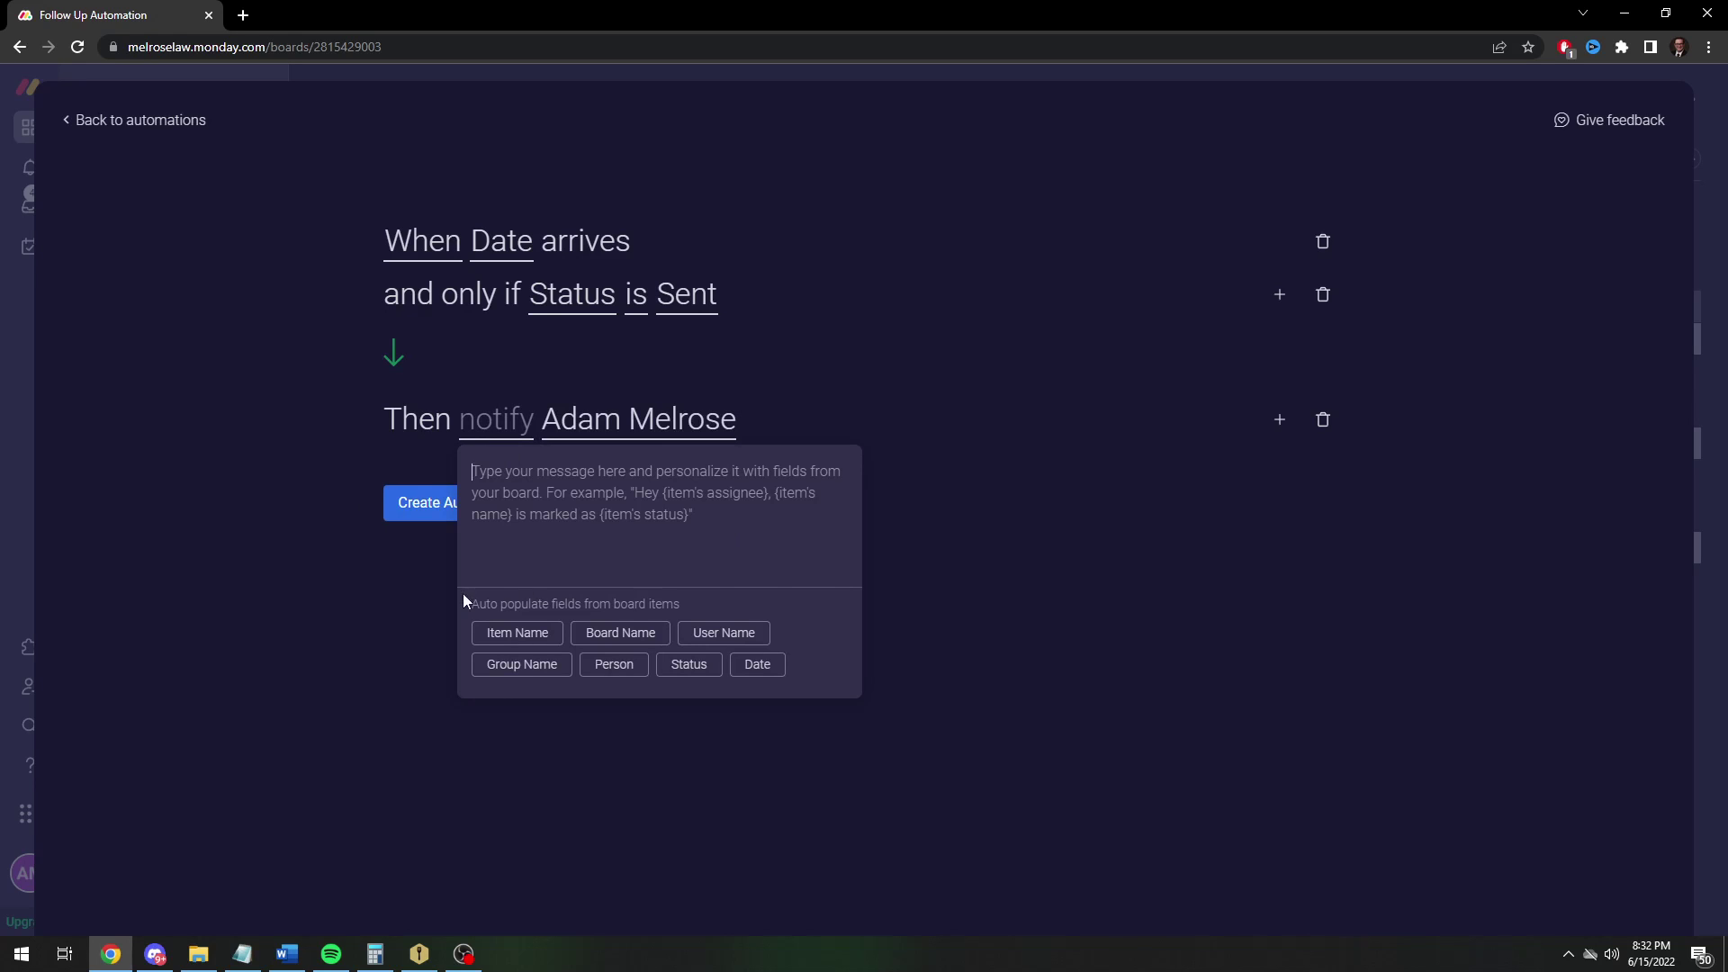
click(517, 635)
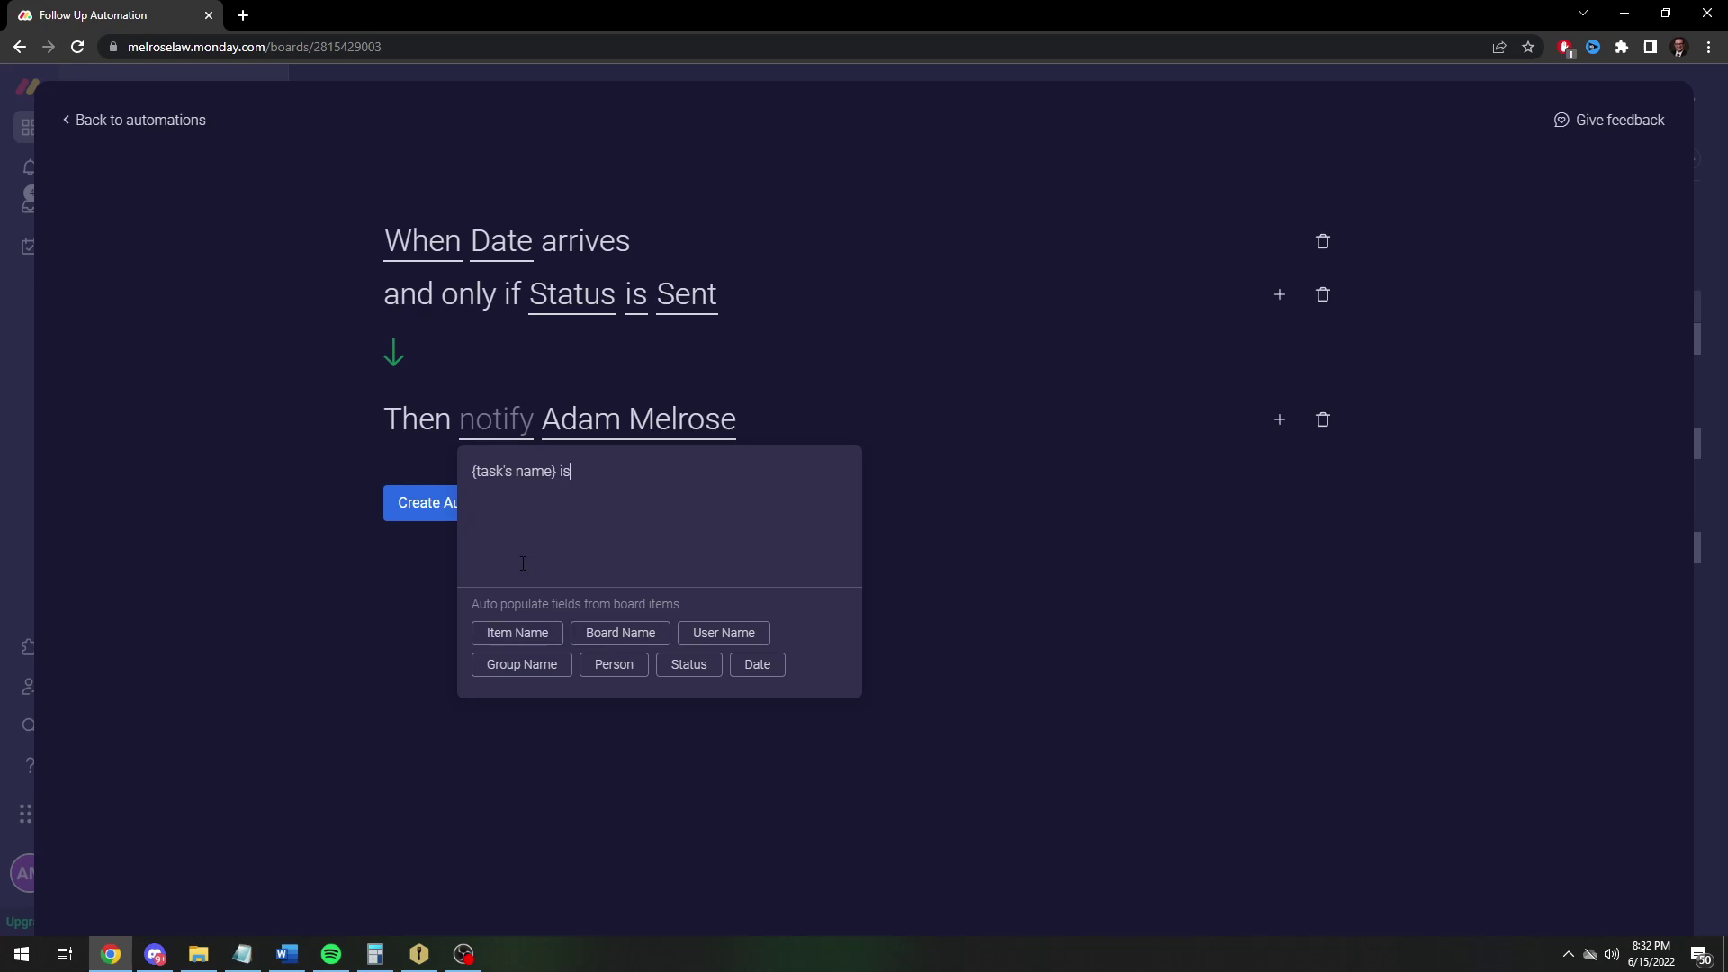
text(is overdue, please follow up with the client)
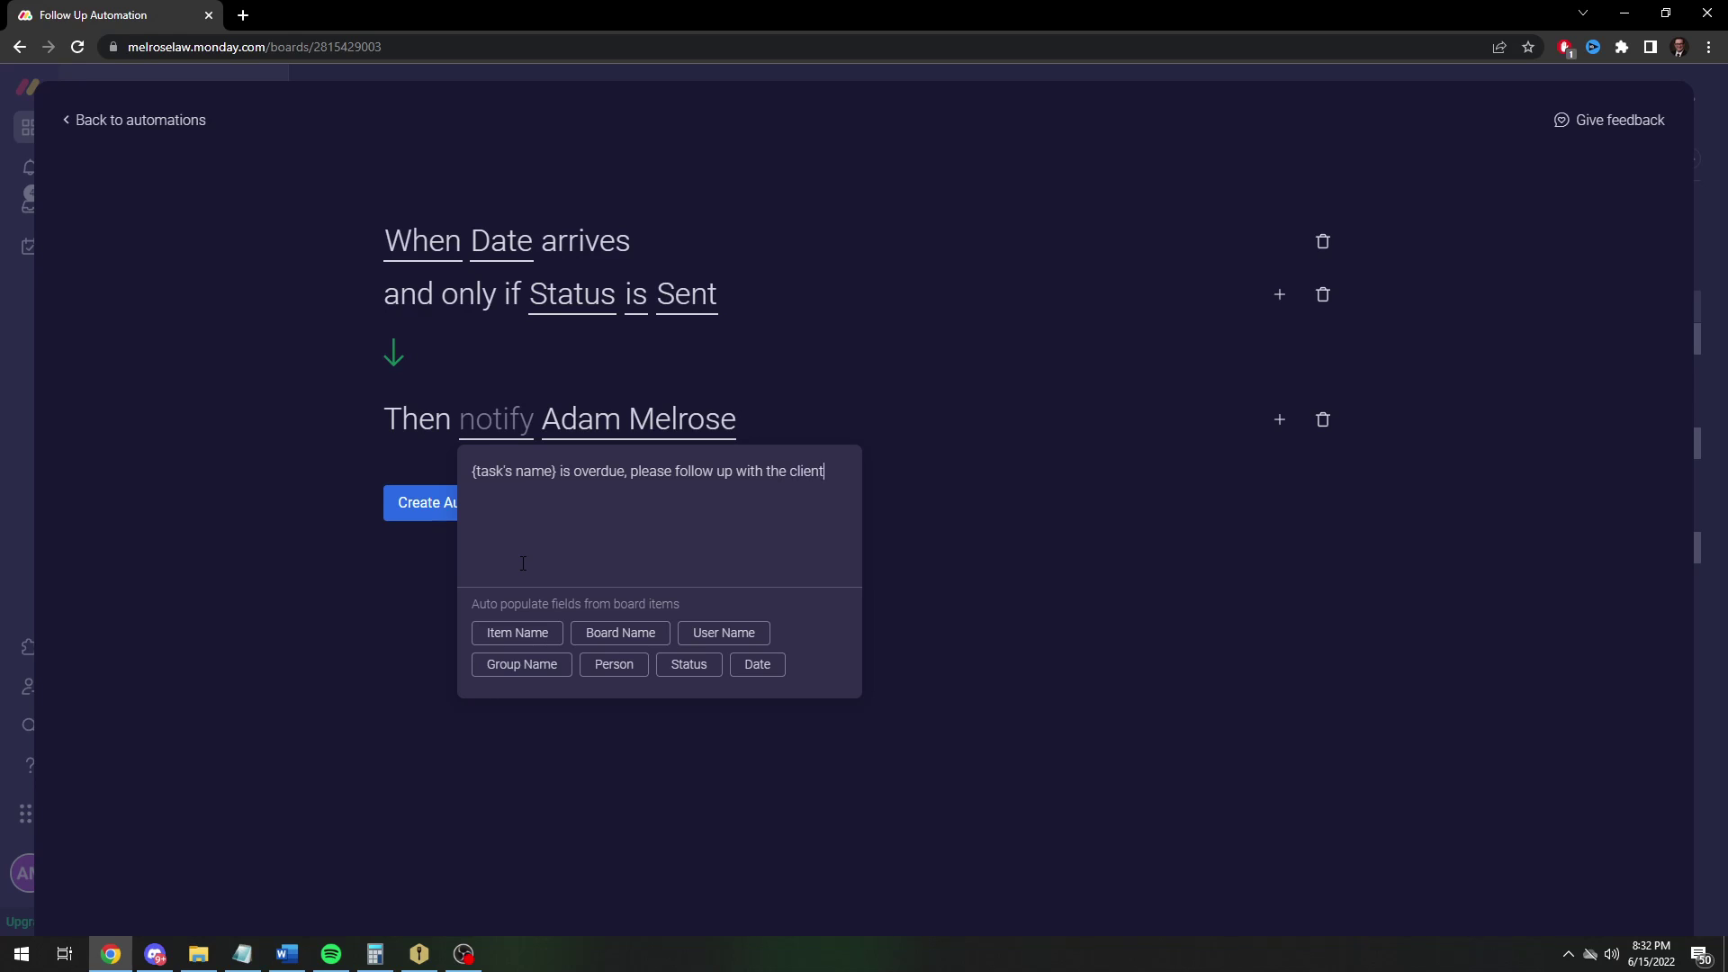
text(/vendor.)
click(1283, 592)
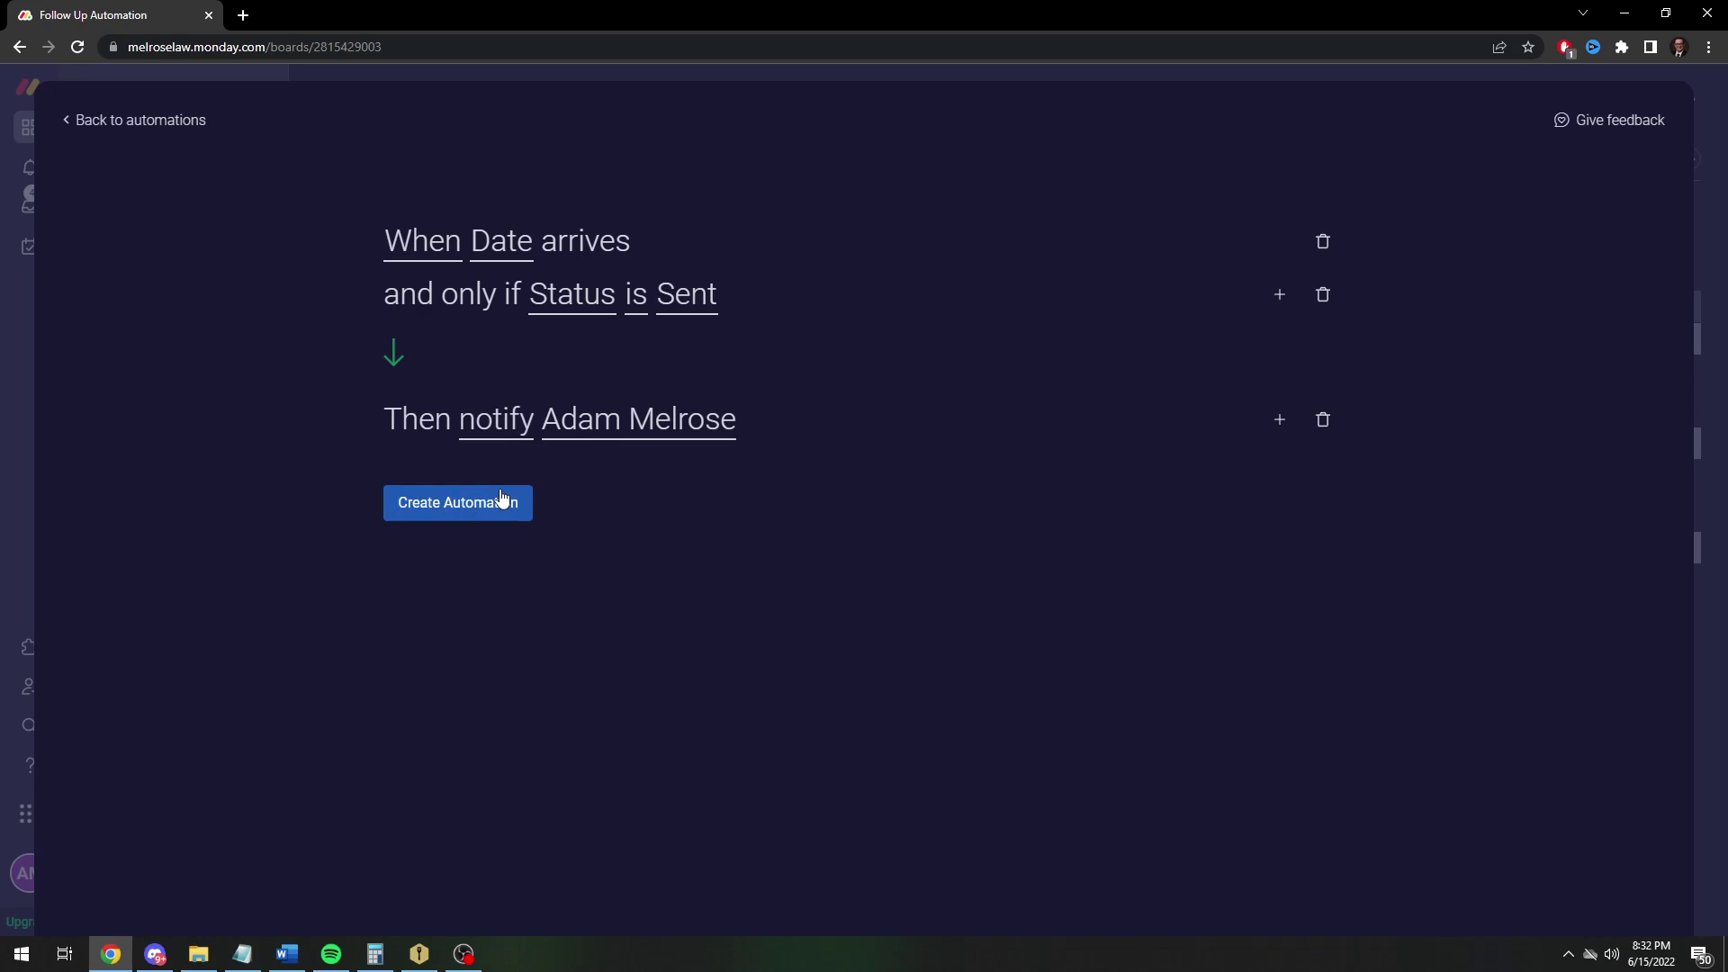
click(437, 503)
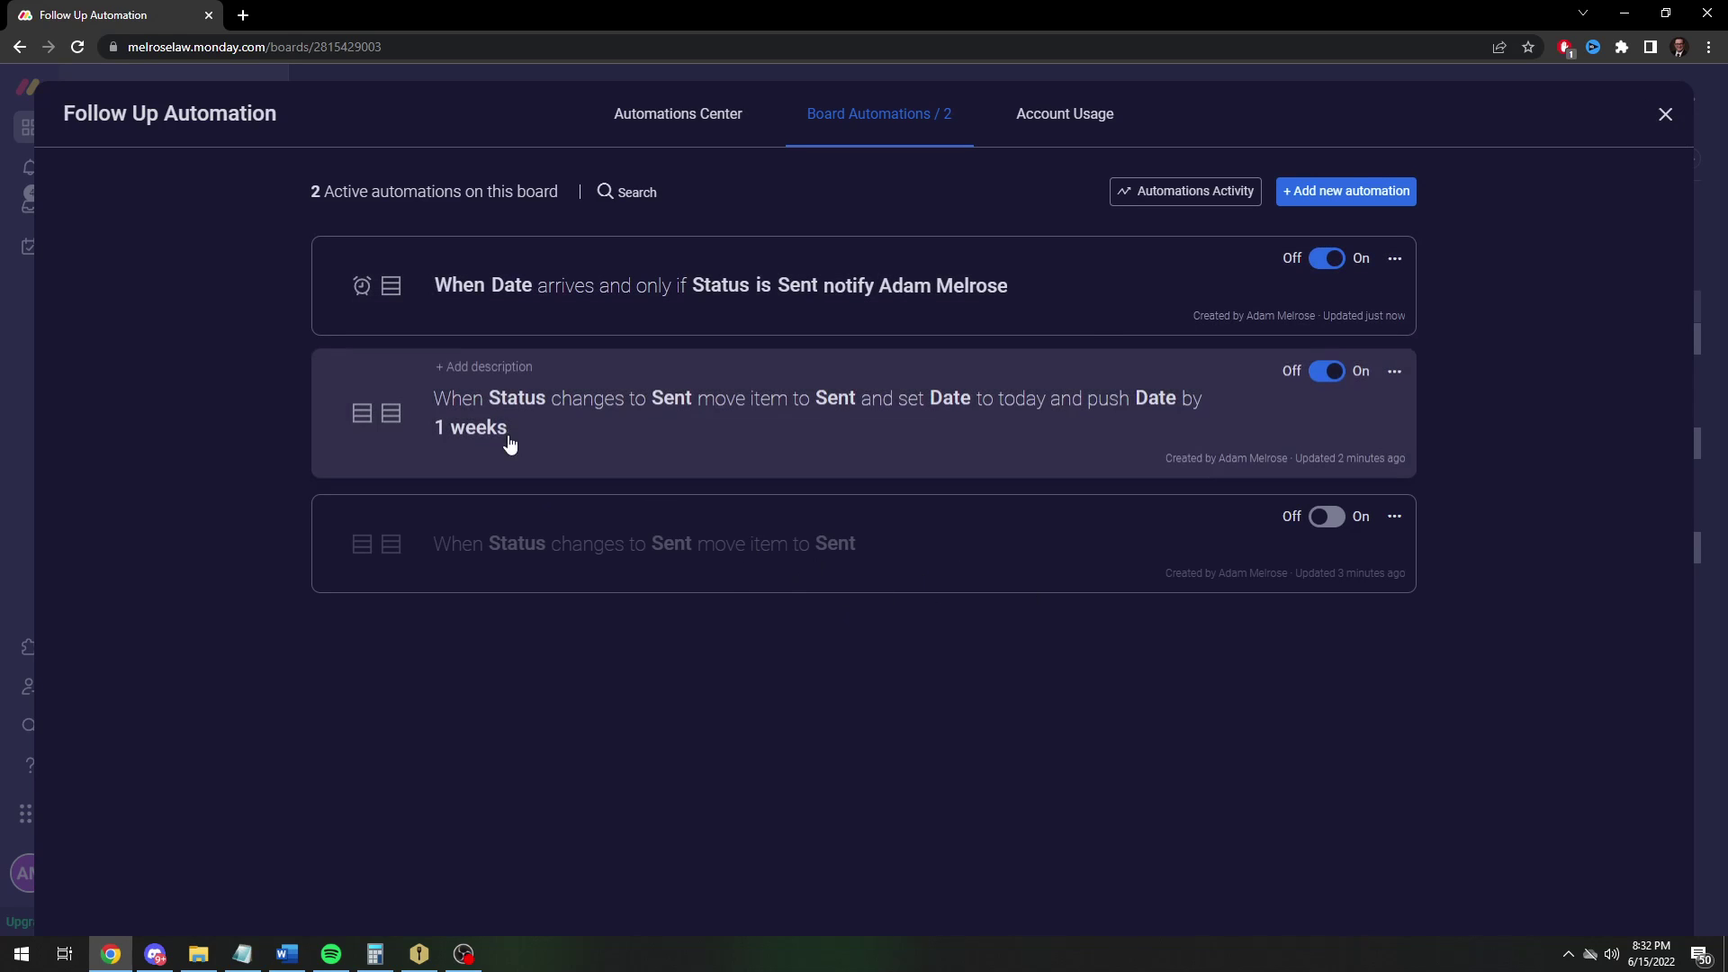
Start a new automation triggered when Status changes to Done
click(1345, 191)
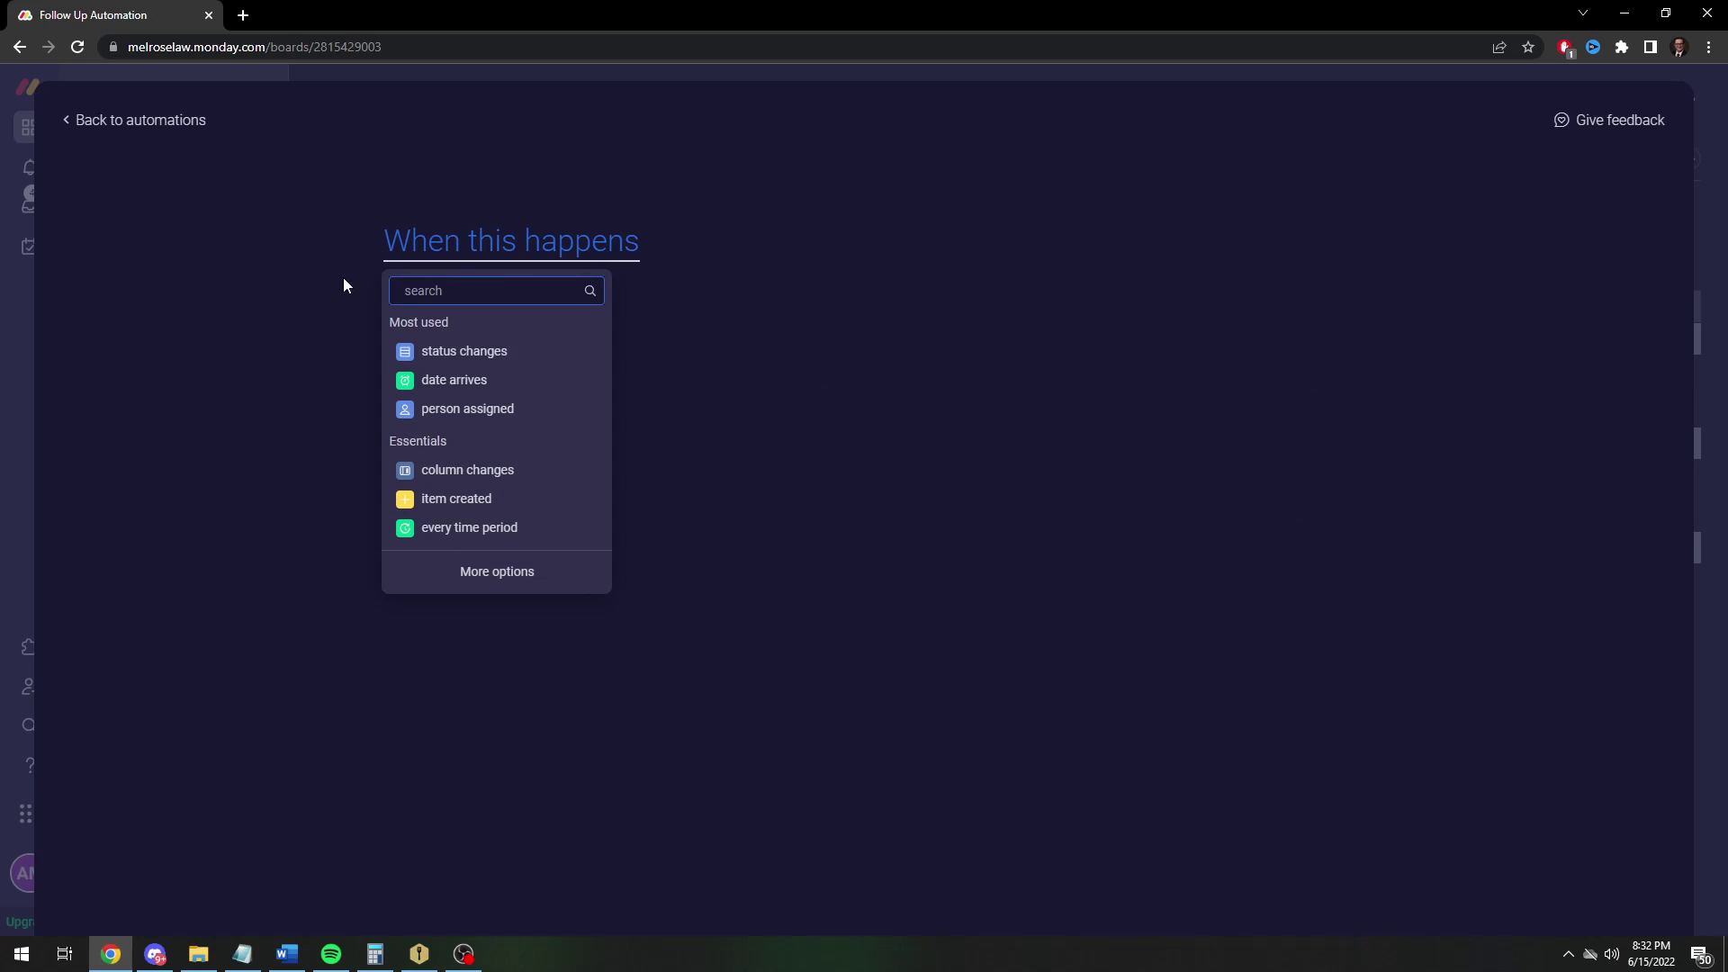
click(459, 353)
click(509, 250)
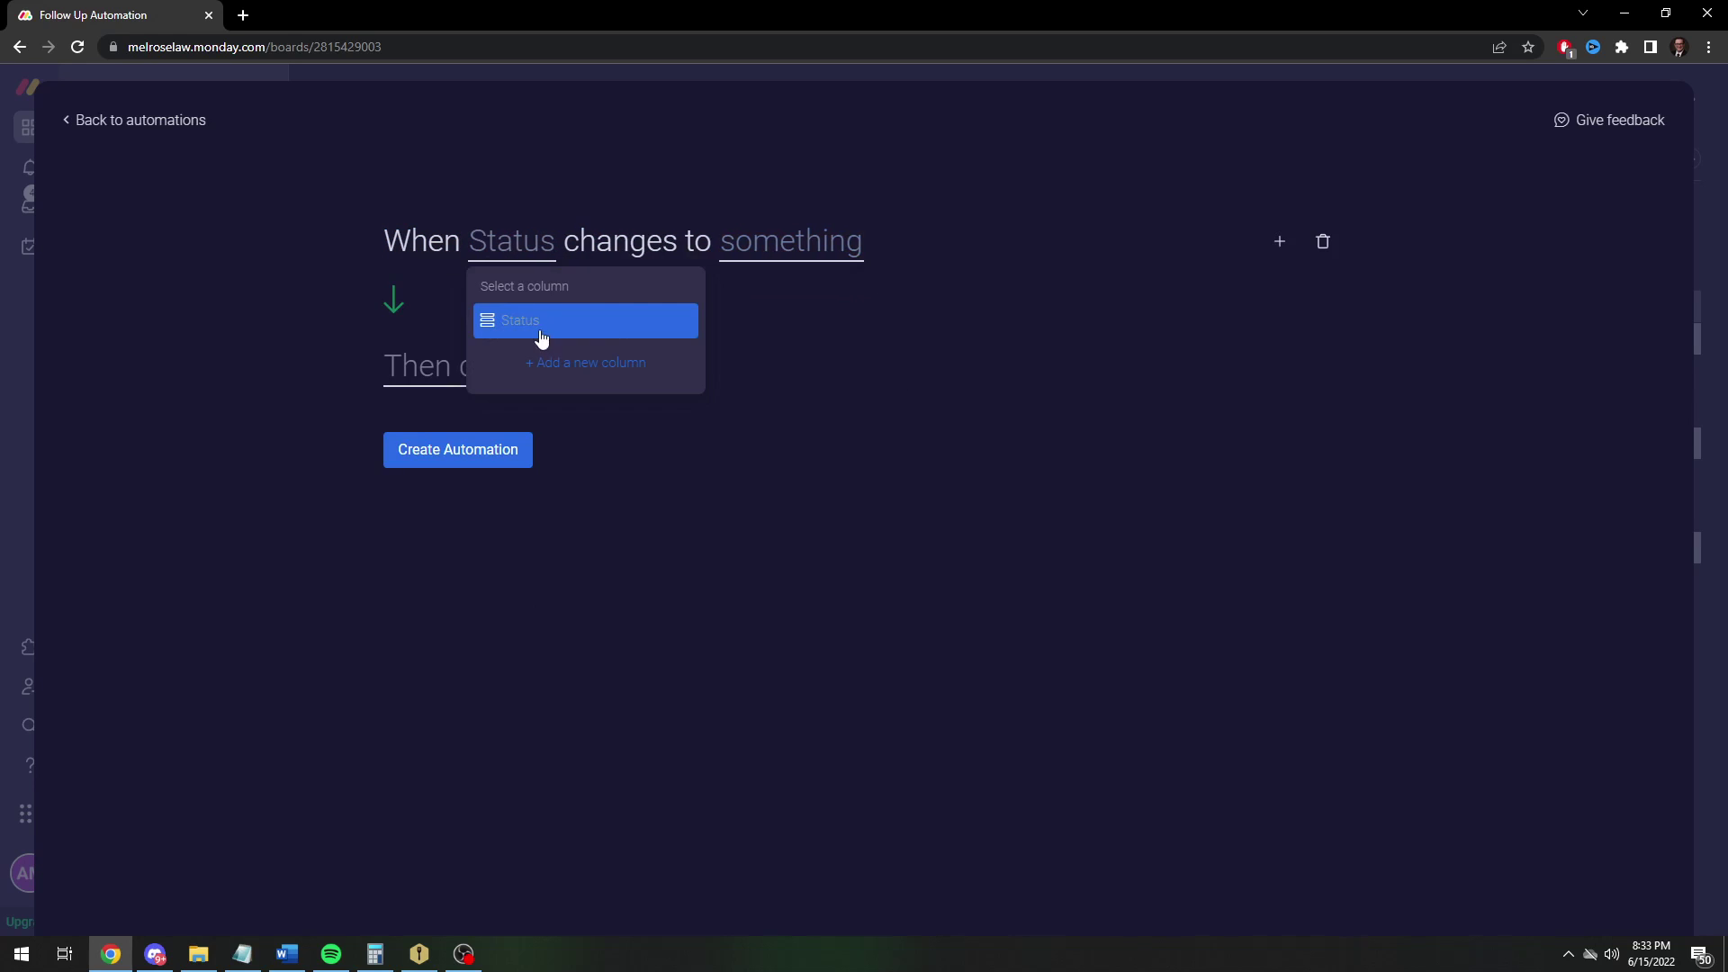
click(540, 338)
click(791, 265)
click(741, 424)
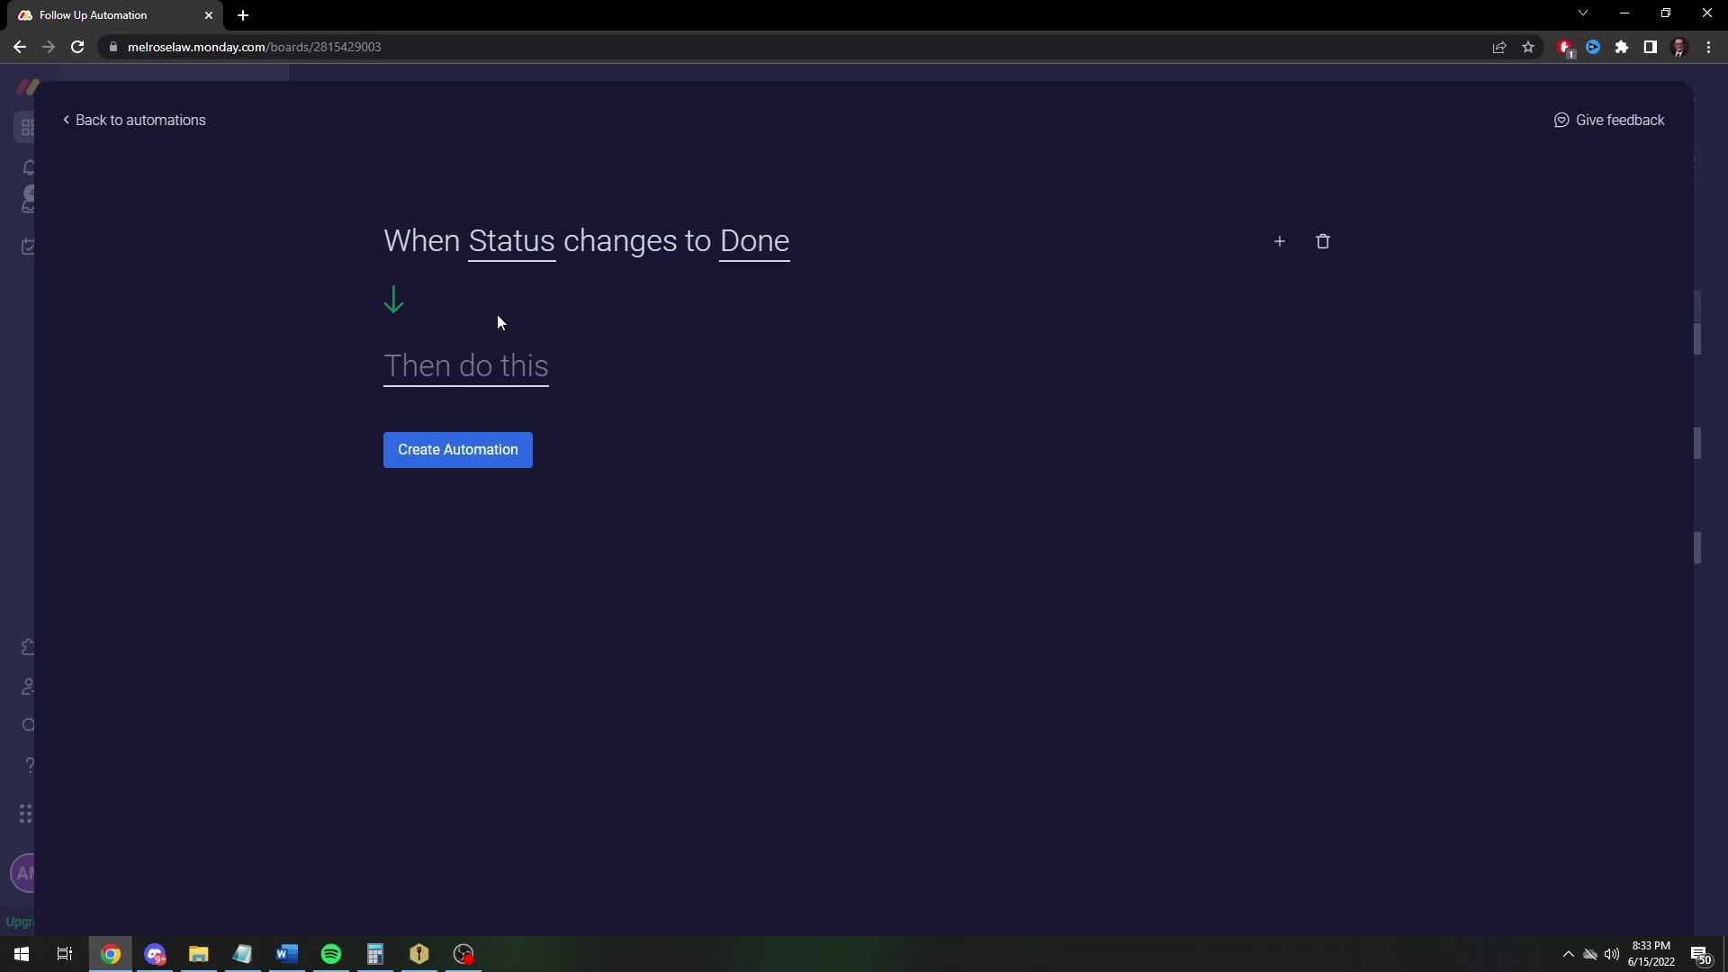
Make the first action move the item to the Complete group
click(460, 374)
text(moved)
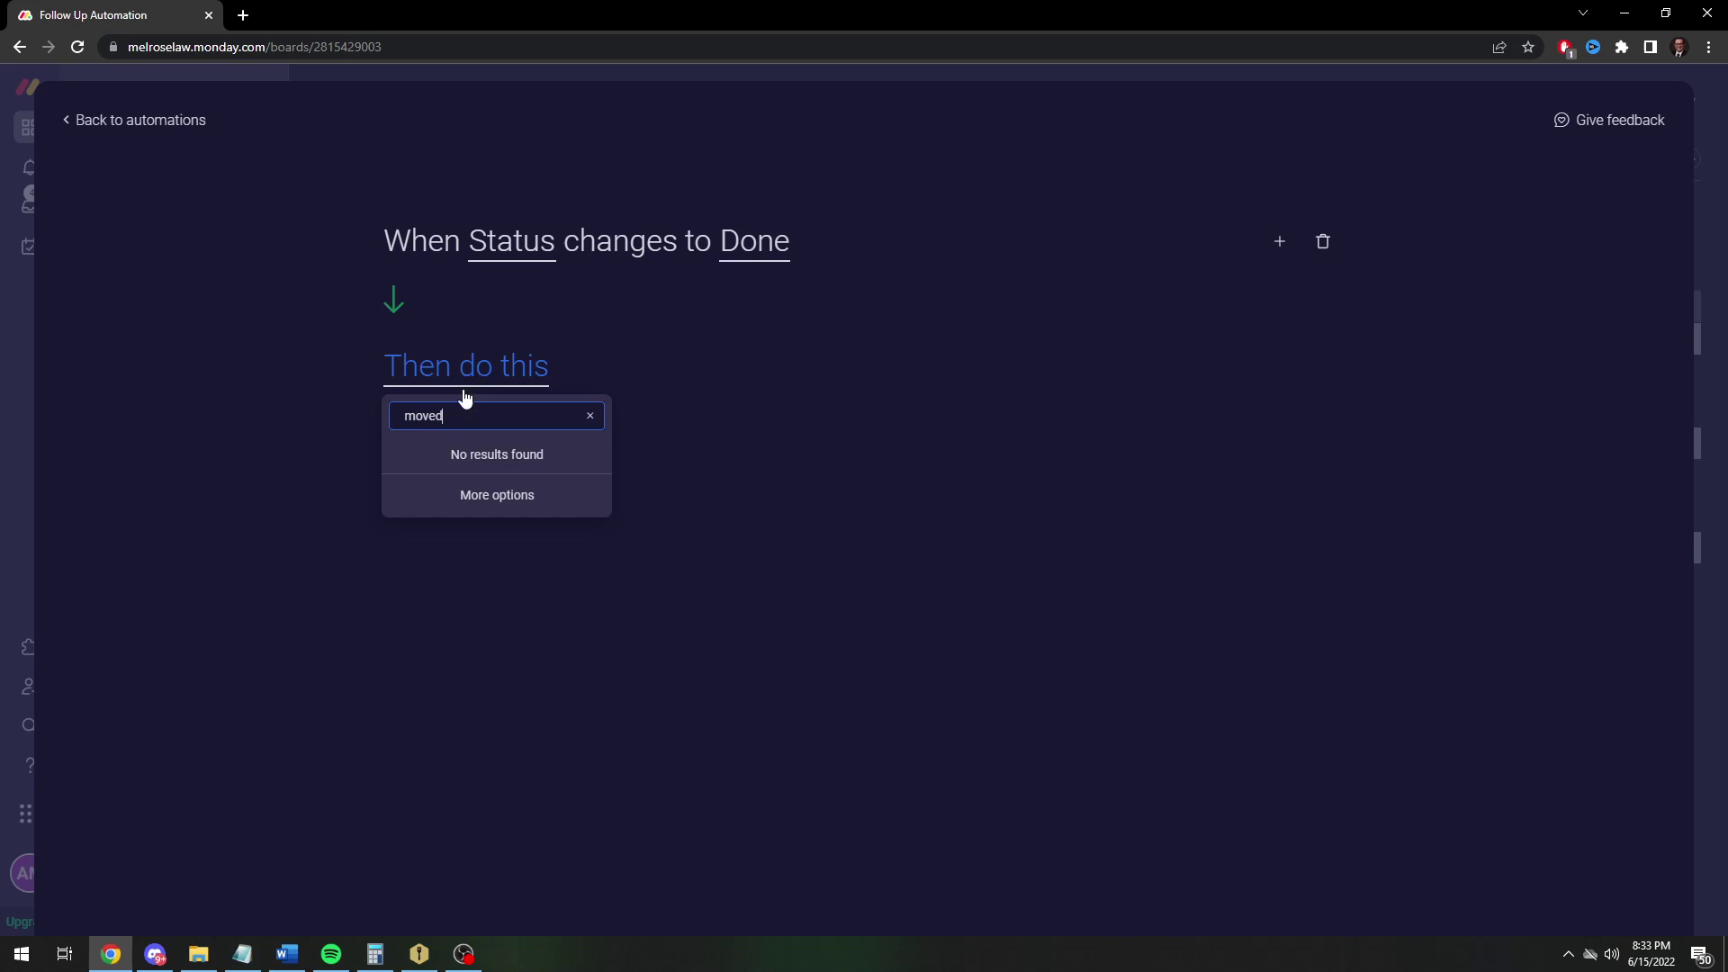
key(BackSpace)
key(BackSpace)
key(BackSpace)
key(BackSpace)
key(BackSpace)
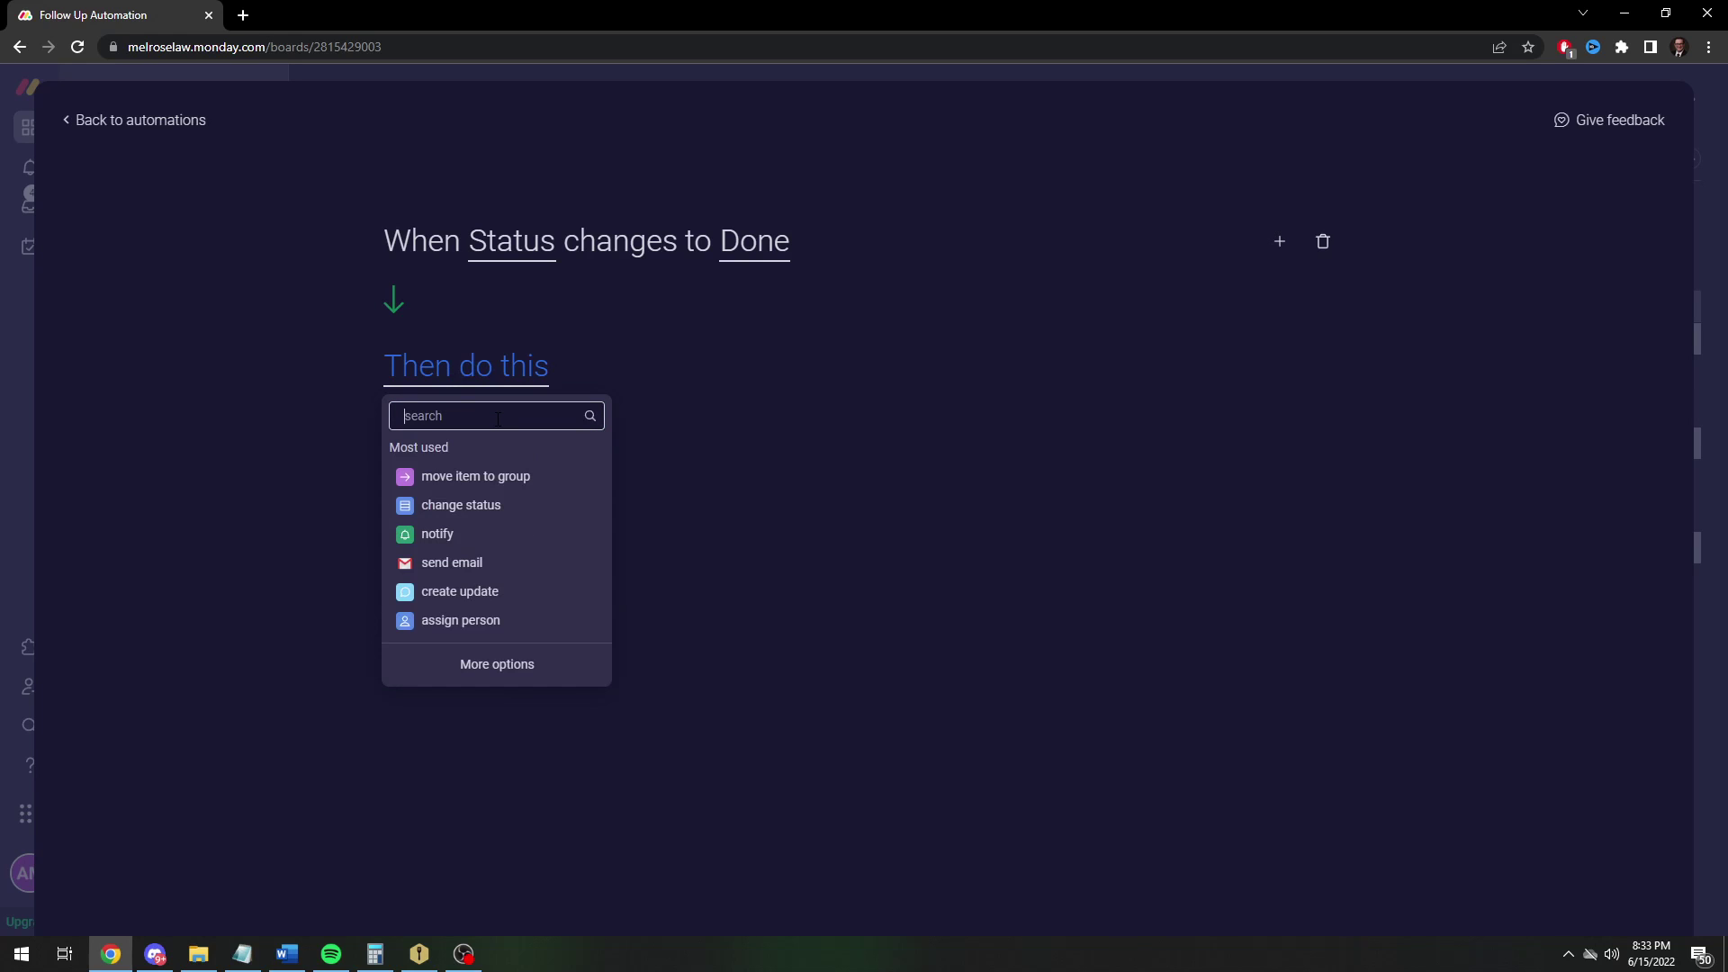
click(475, 476)
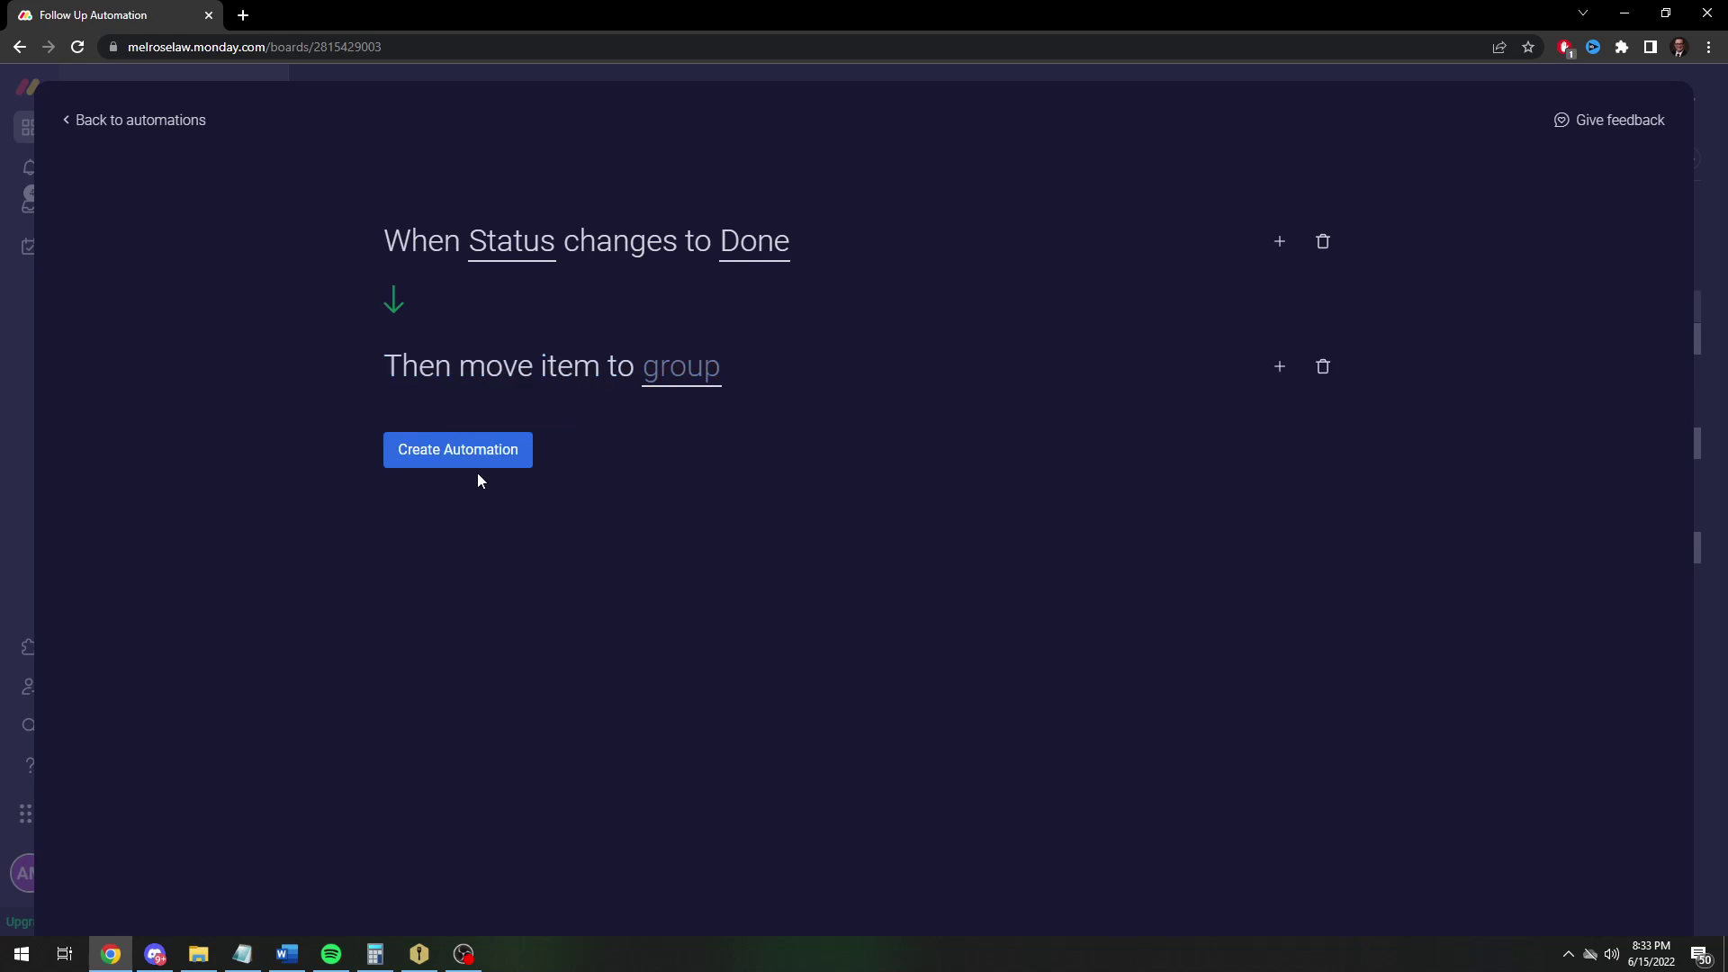
click(720, 368)
click(714, 534)
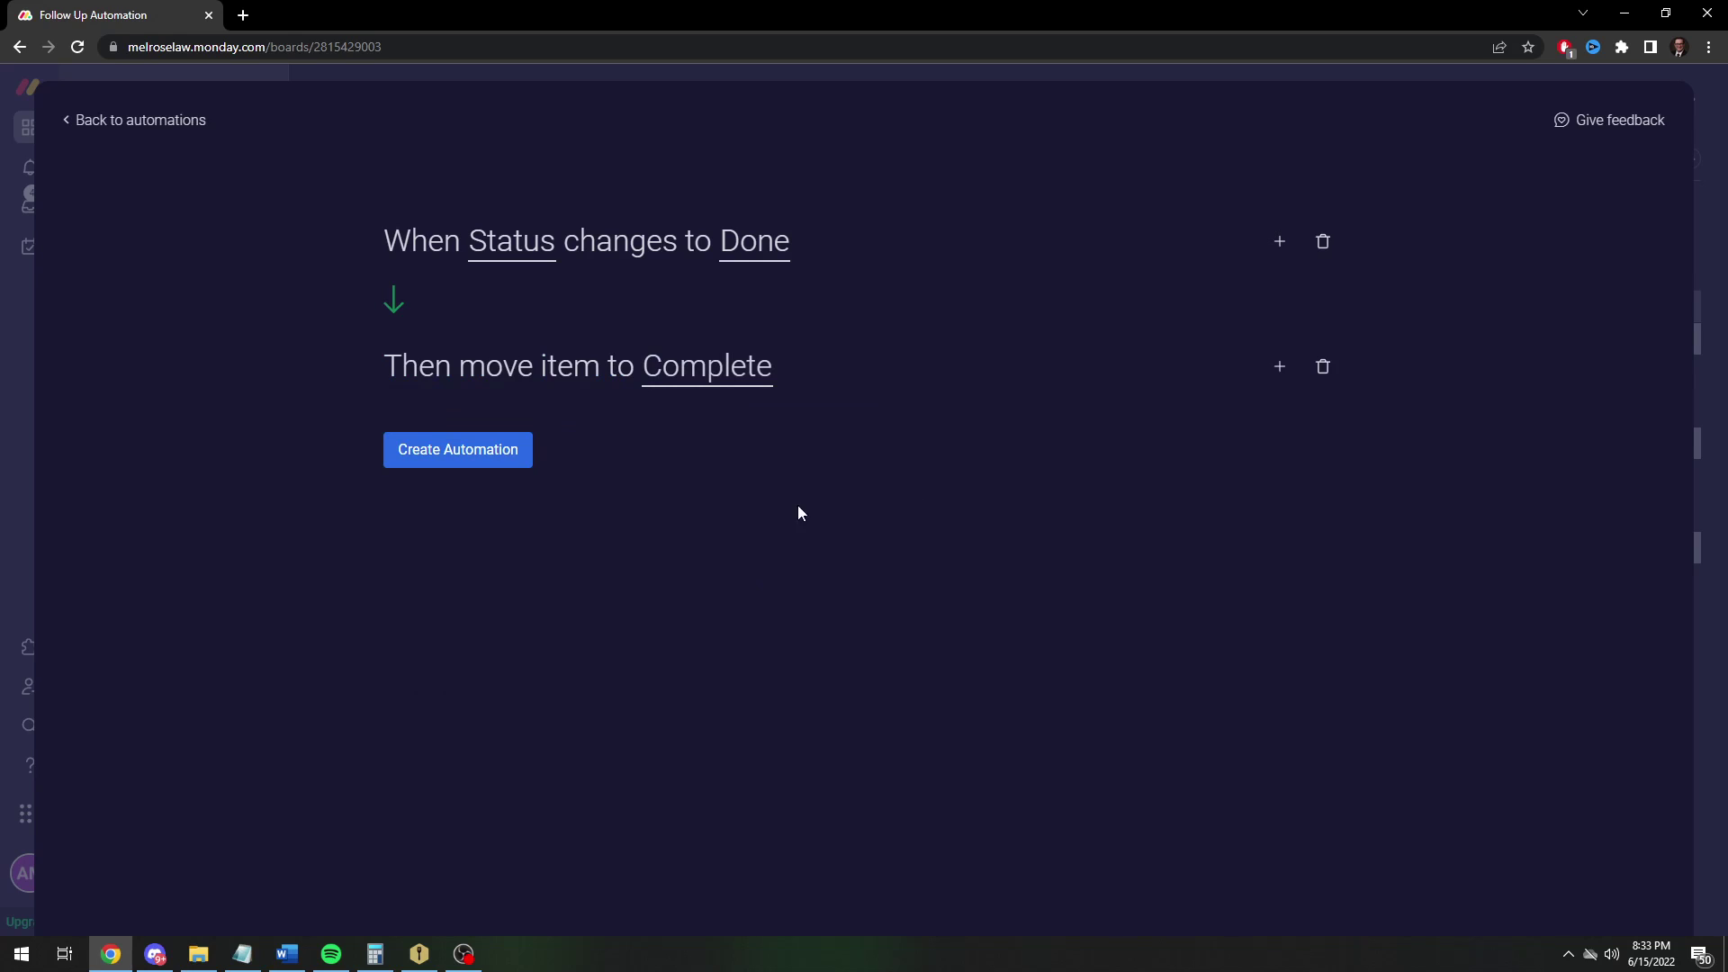
Add a second action setting the Date column to today
click(1279, 367)
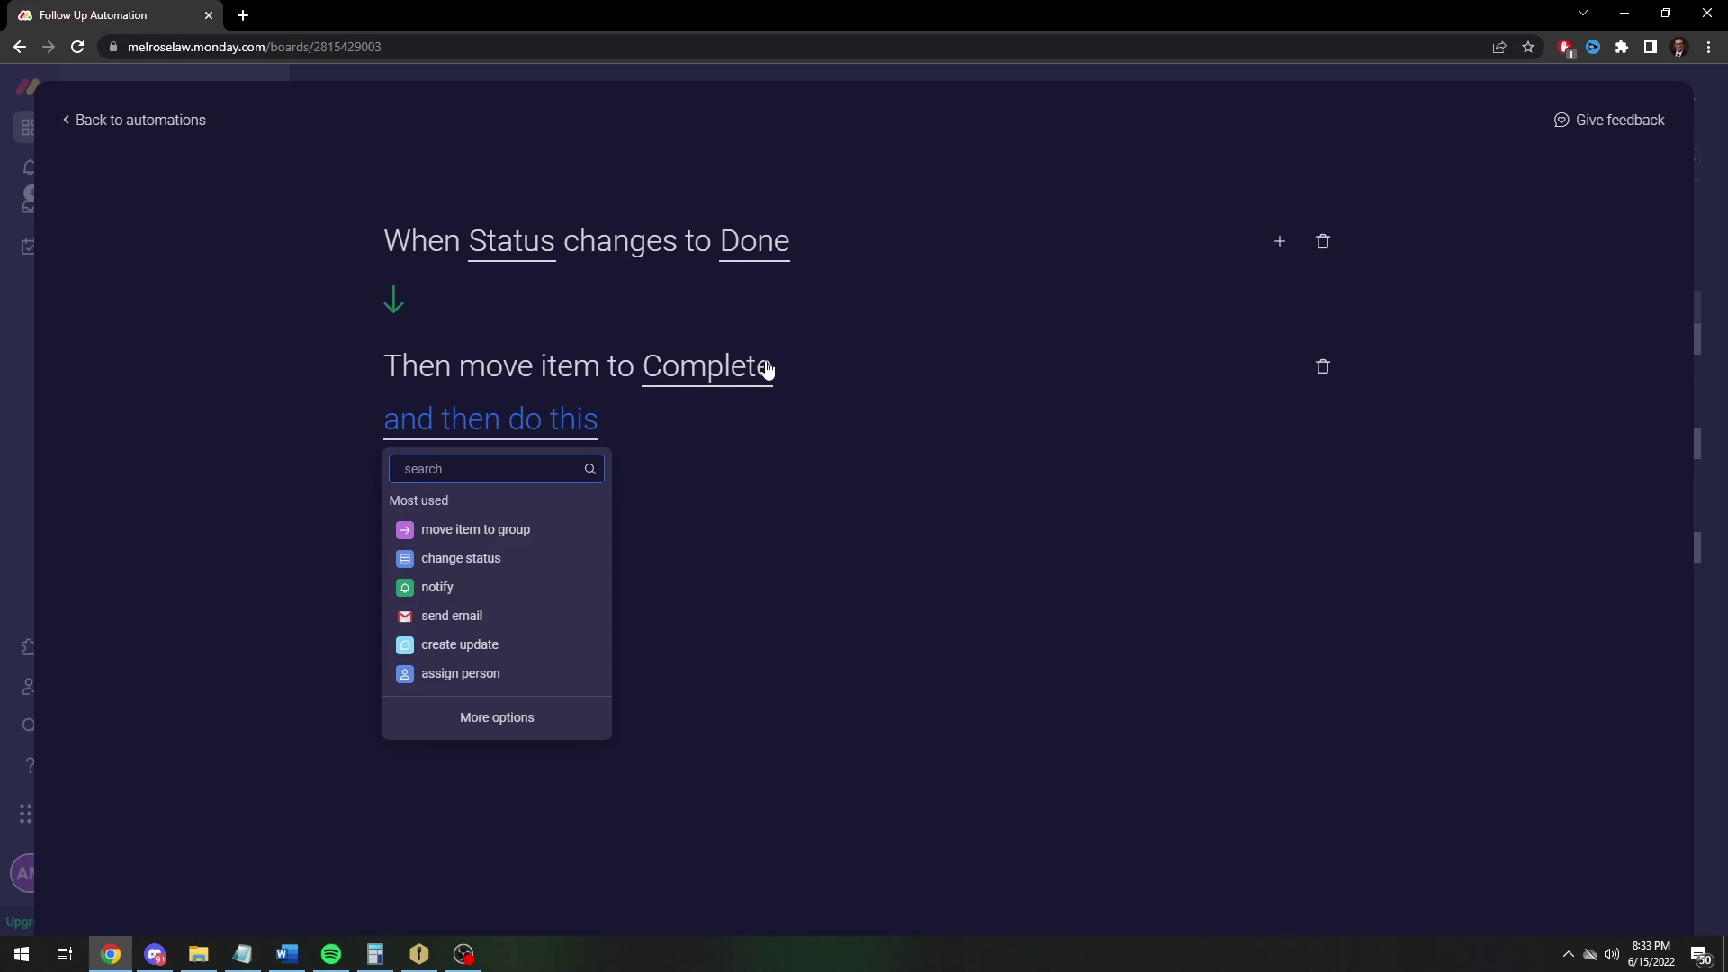
text(set)
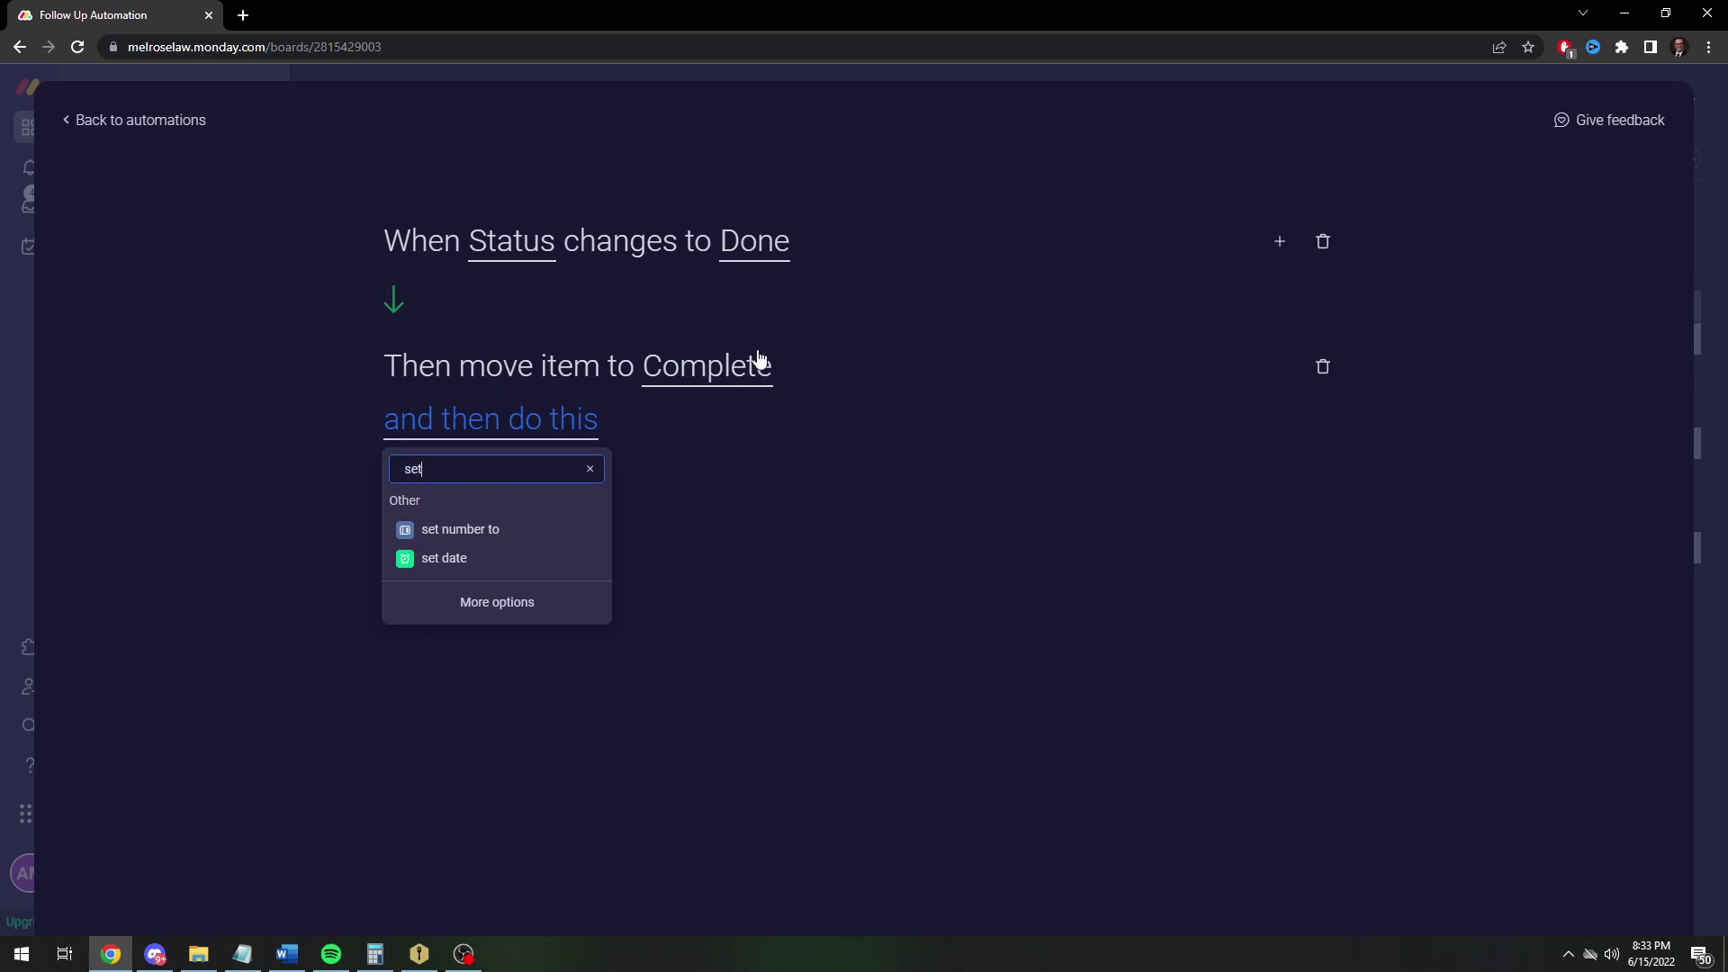
click(460, 562)
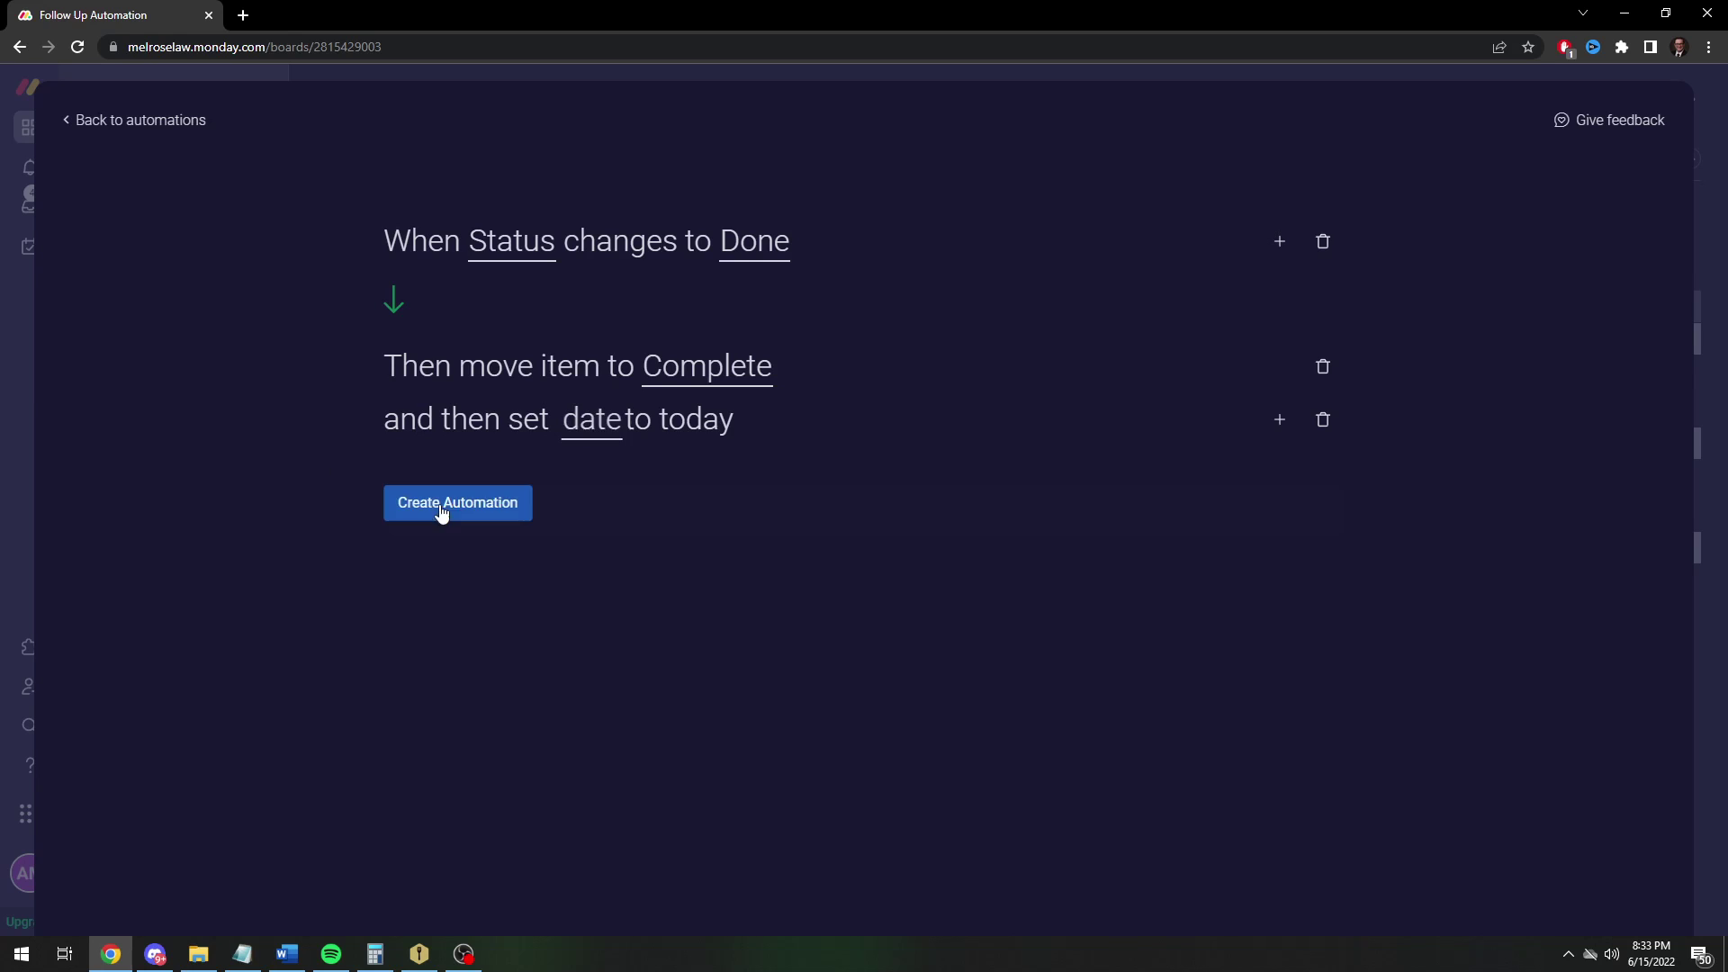
click(588, 430)
click(640, 499)
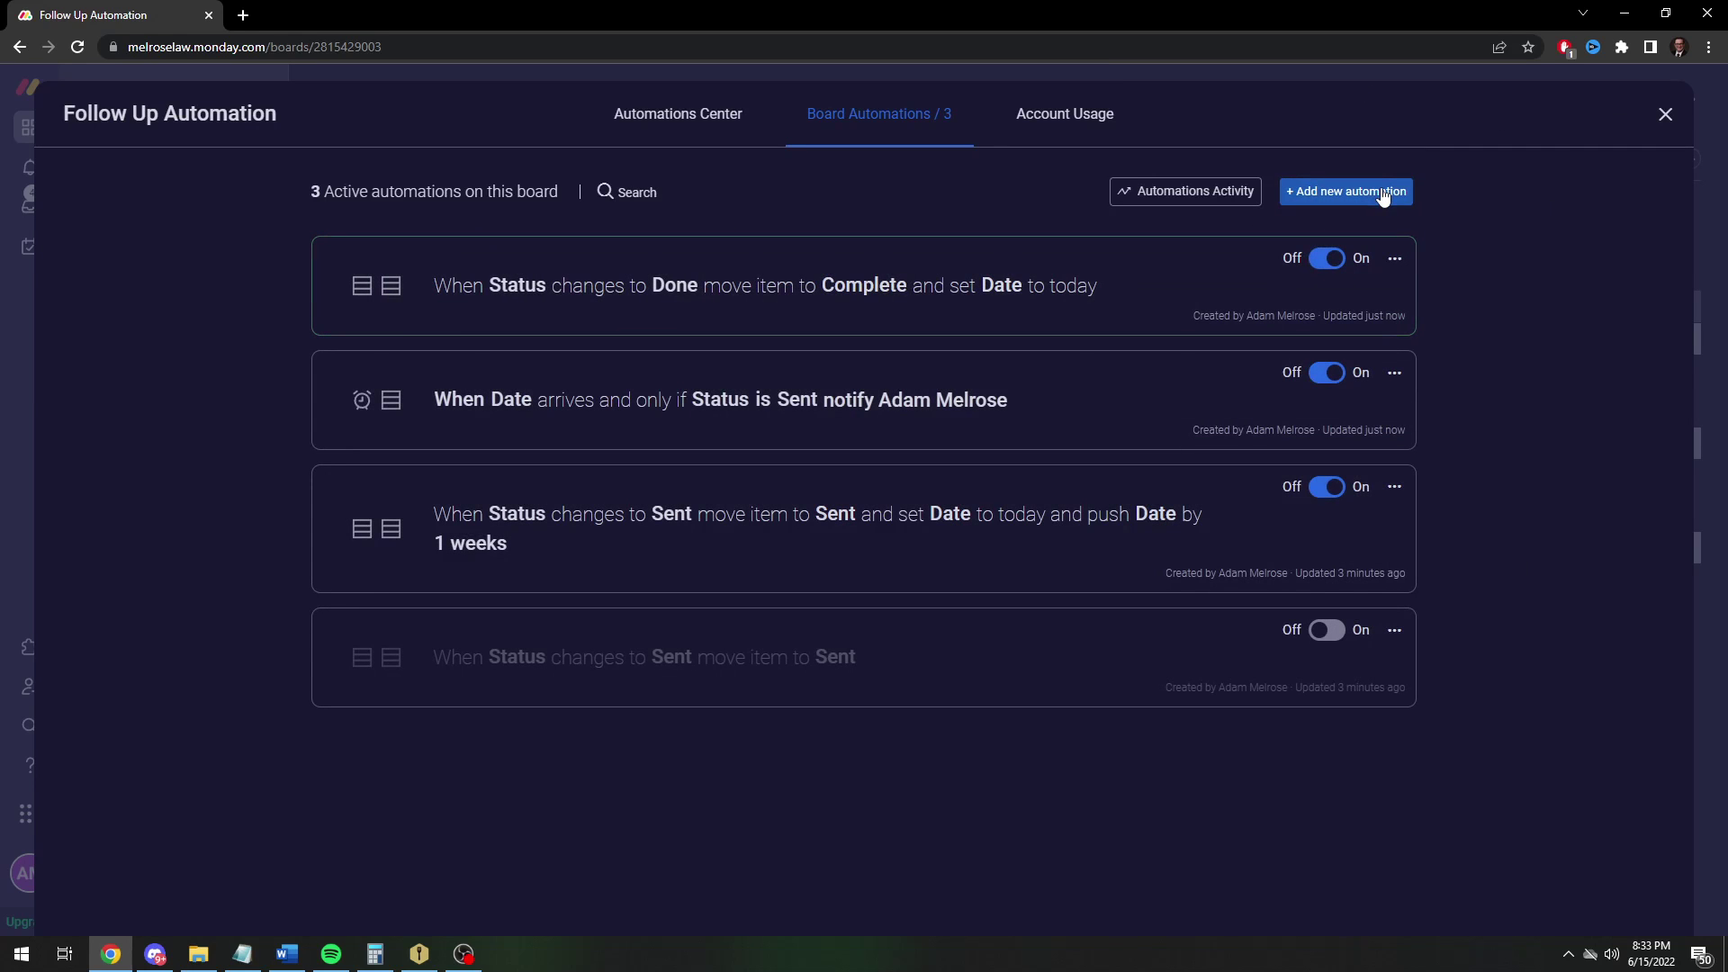
Start a new automation that archives the item when the Date column arrives at 8 AM
click(1384, 190)
click(475, 244)
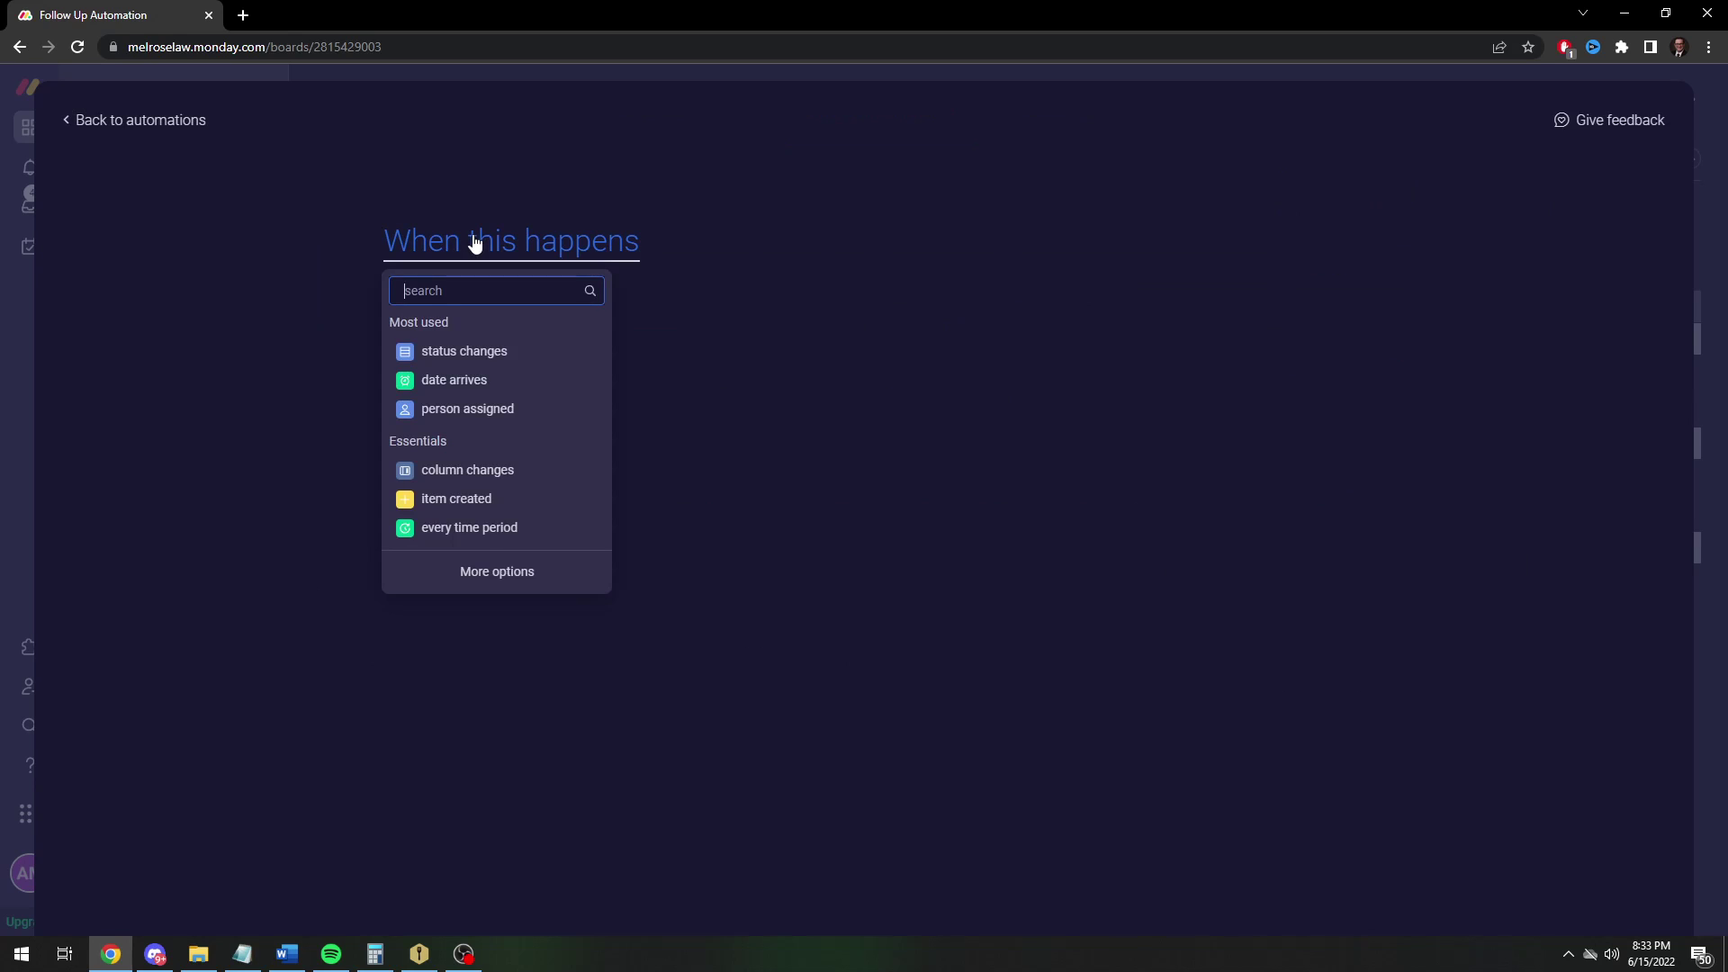
click(445, 383)
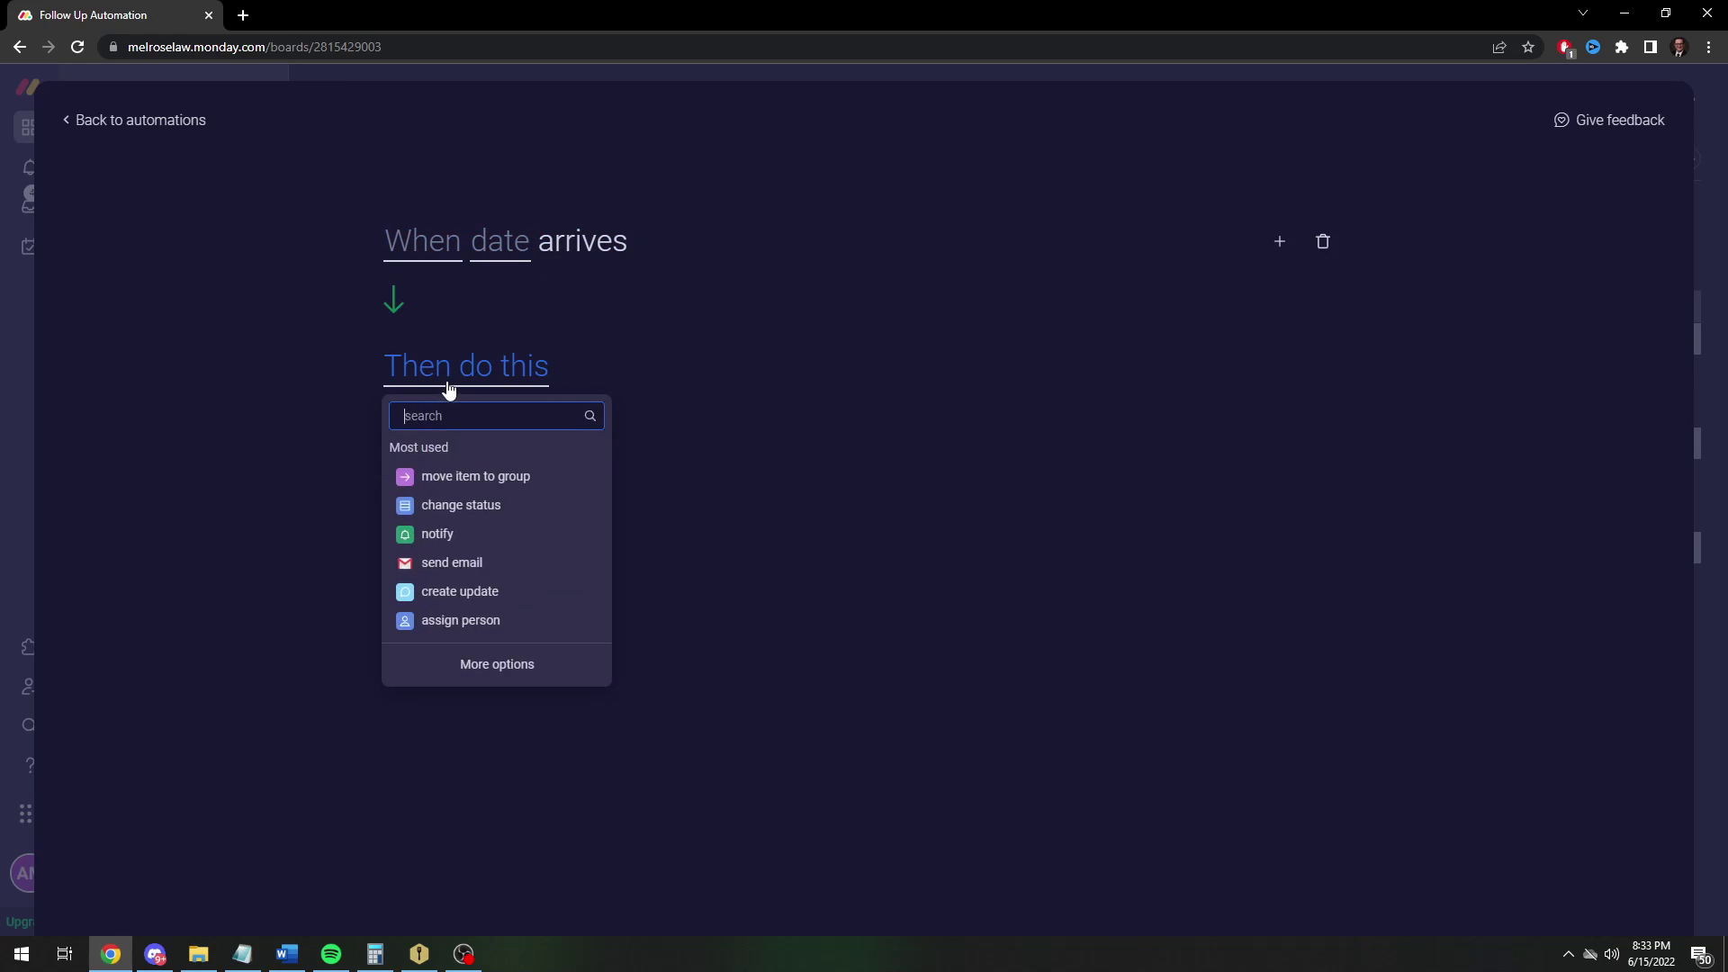
click(431, 258)
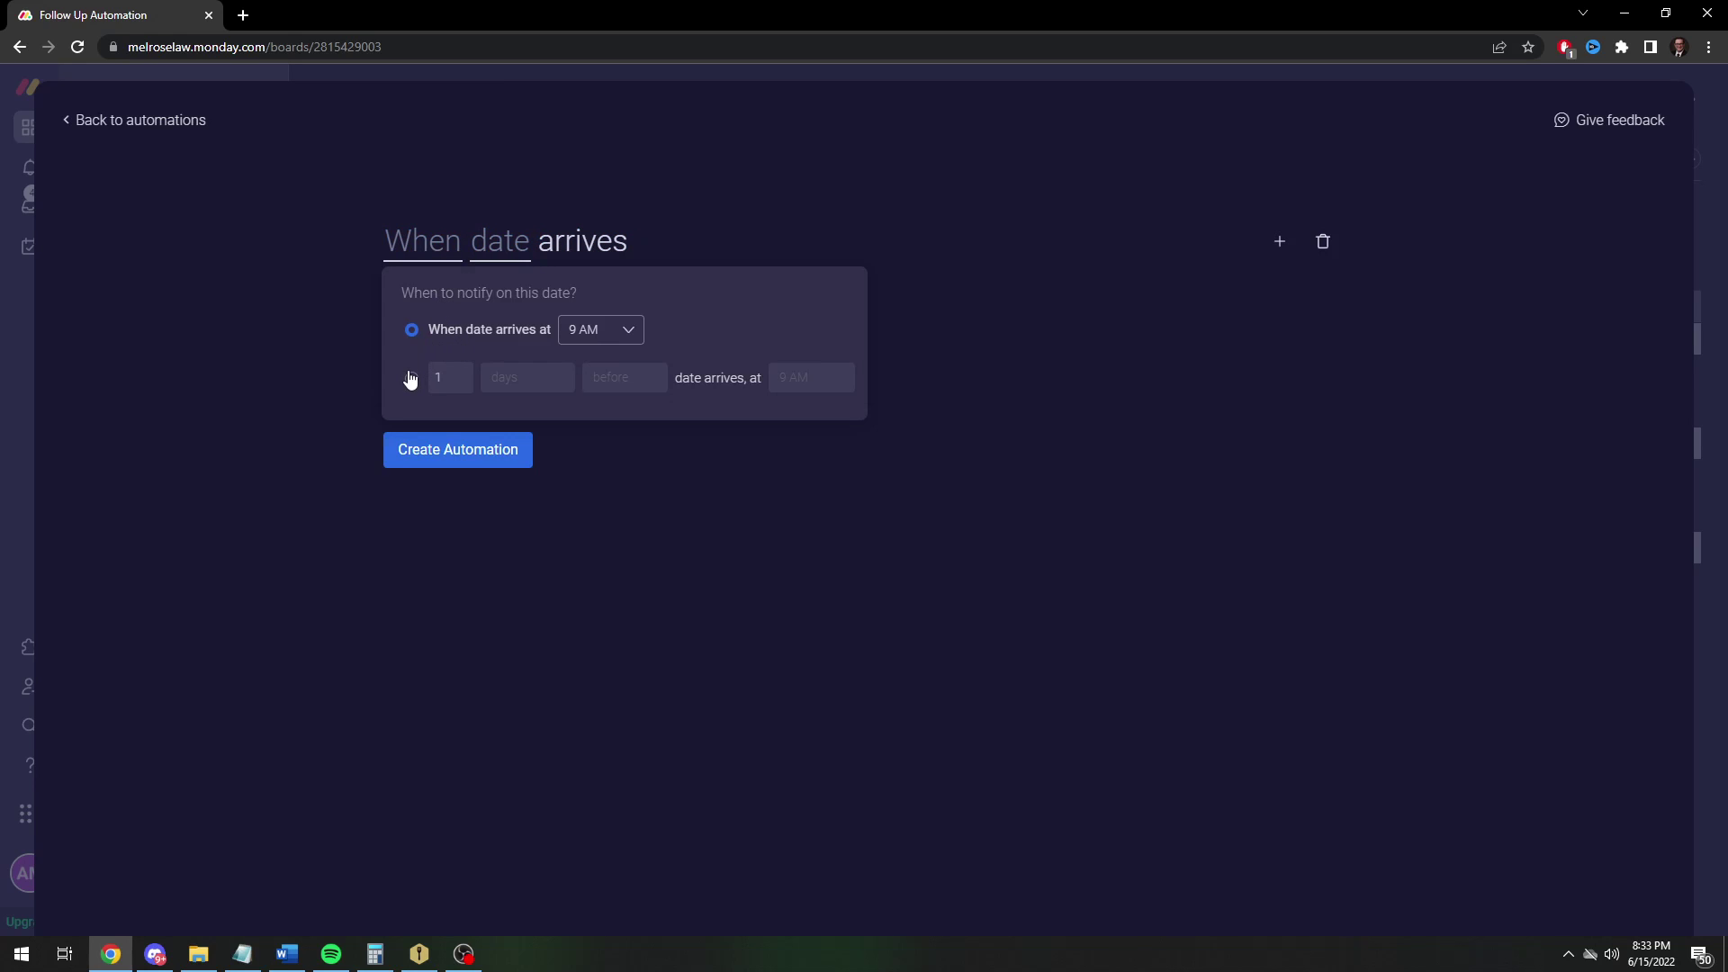
click(627, 342)
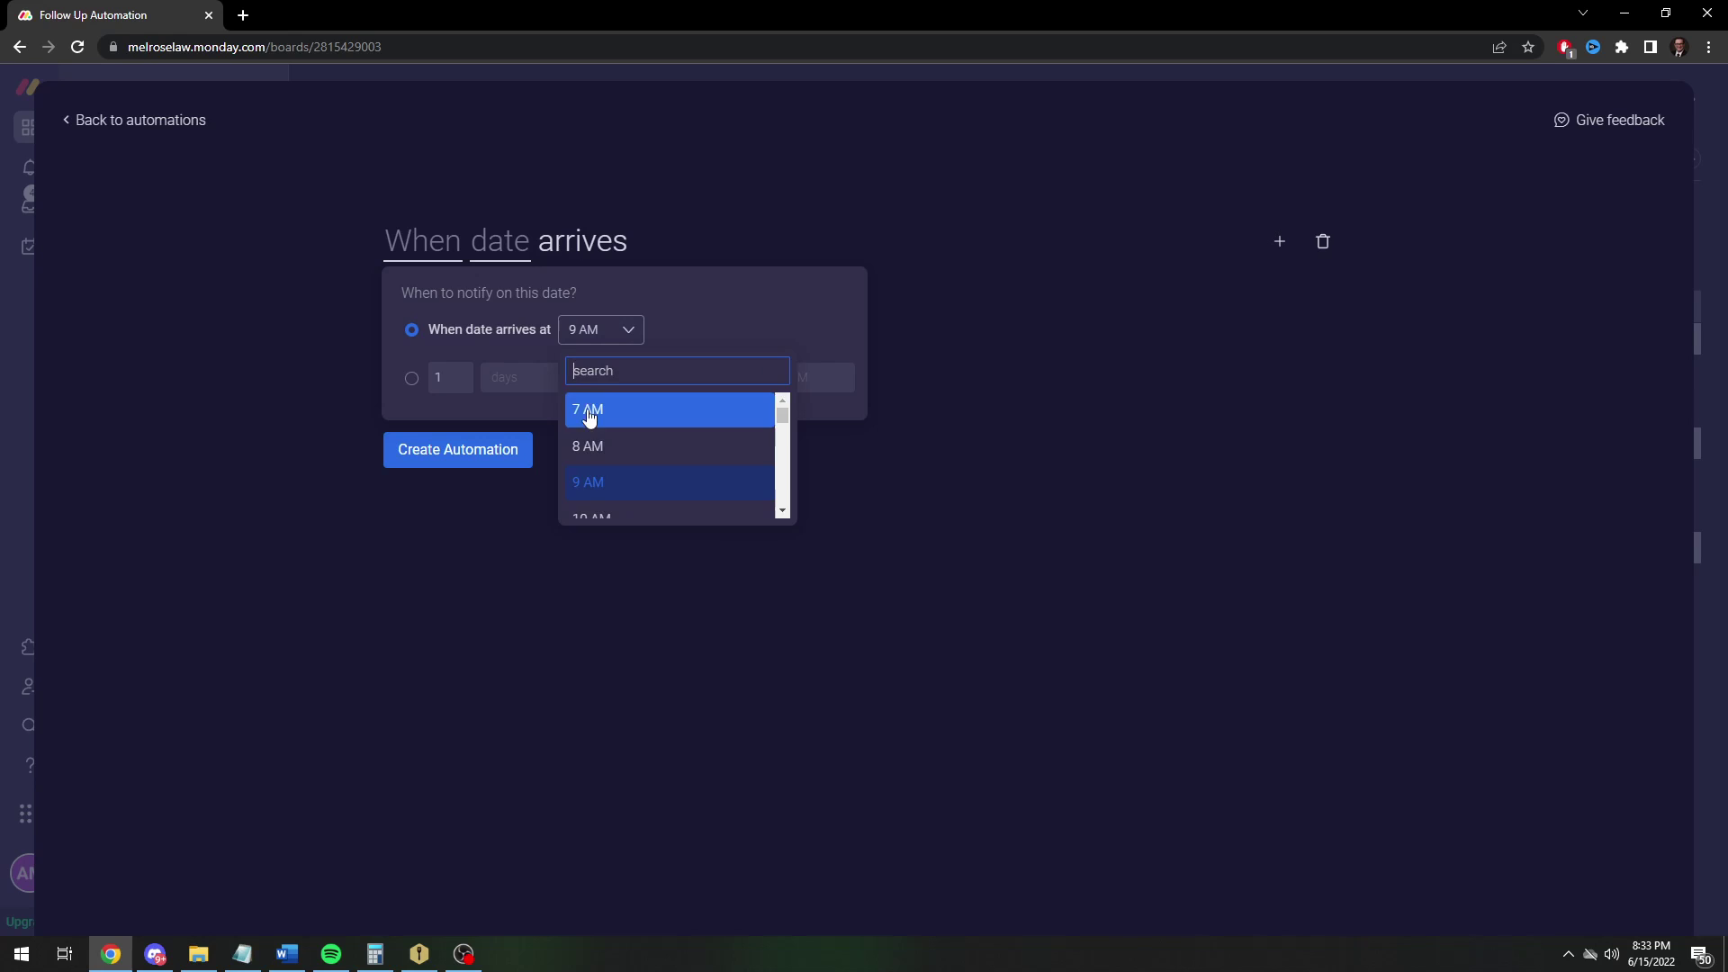
click(587, 415)
click(855, 558)
click(493, 241)
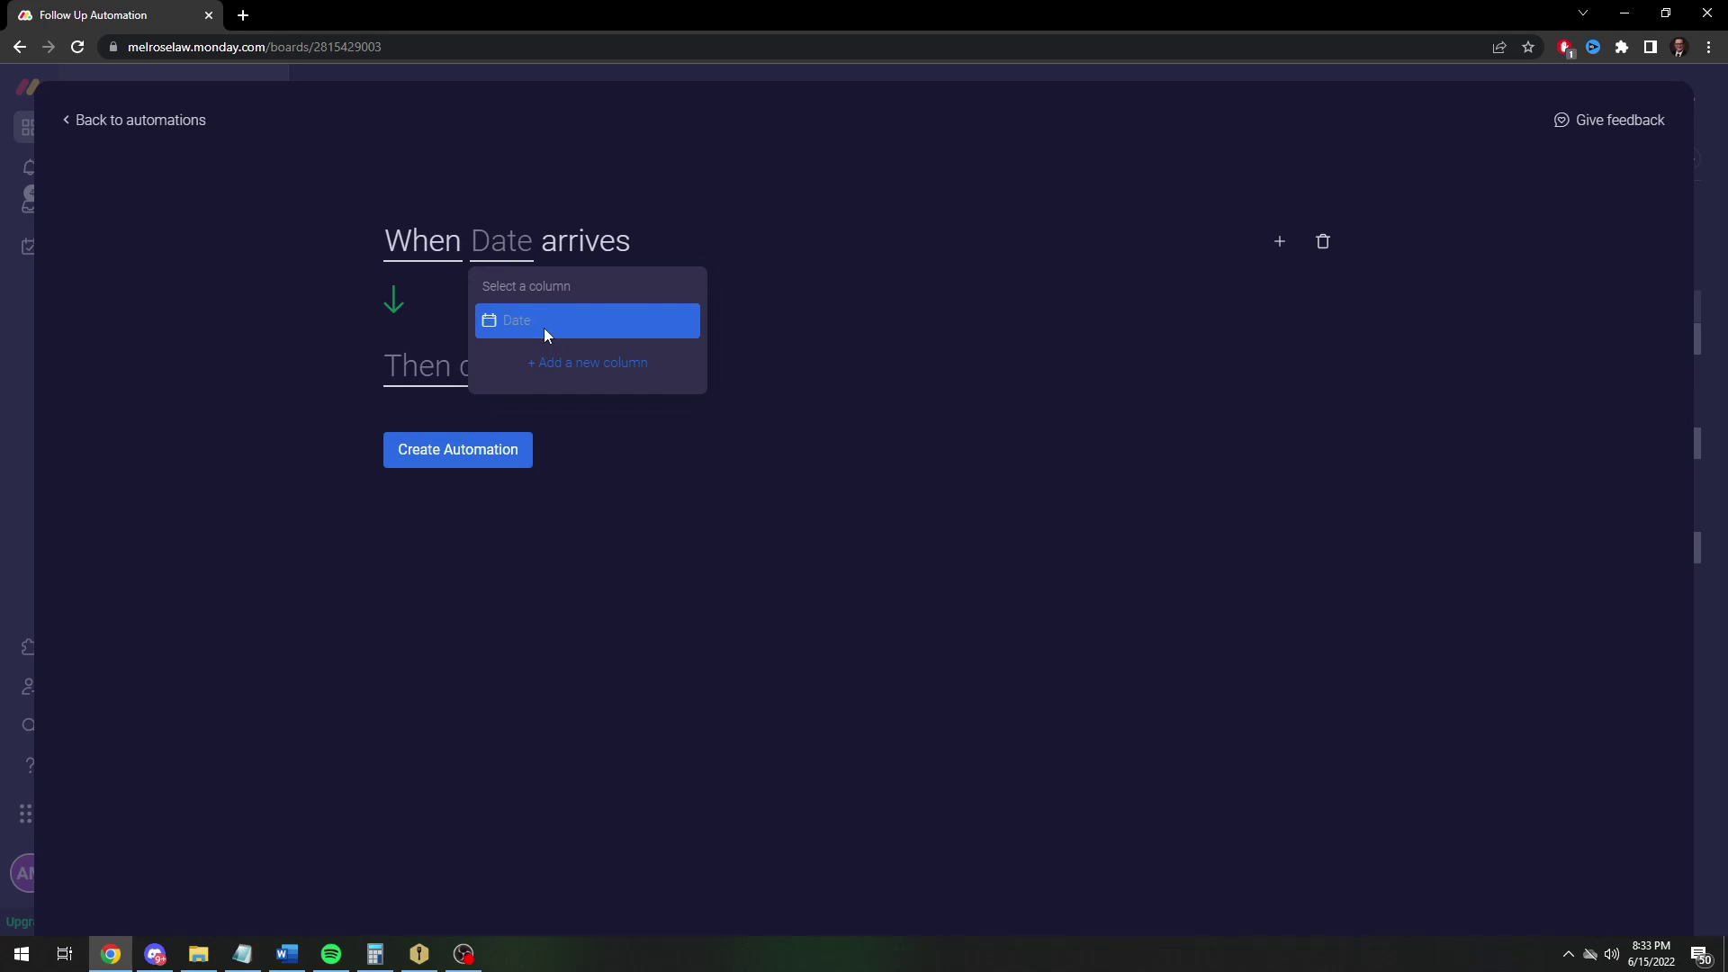
click(543, 327)
text(archive)
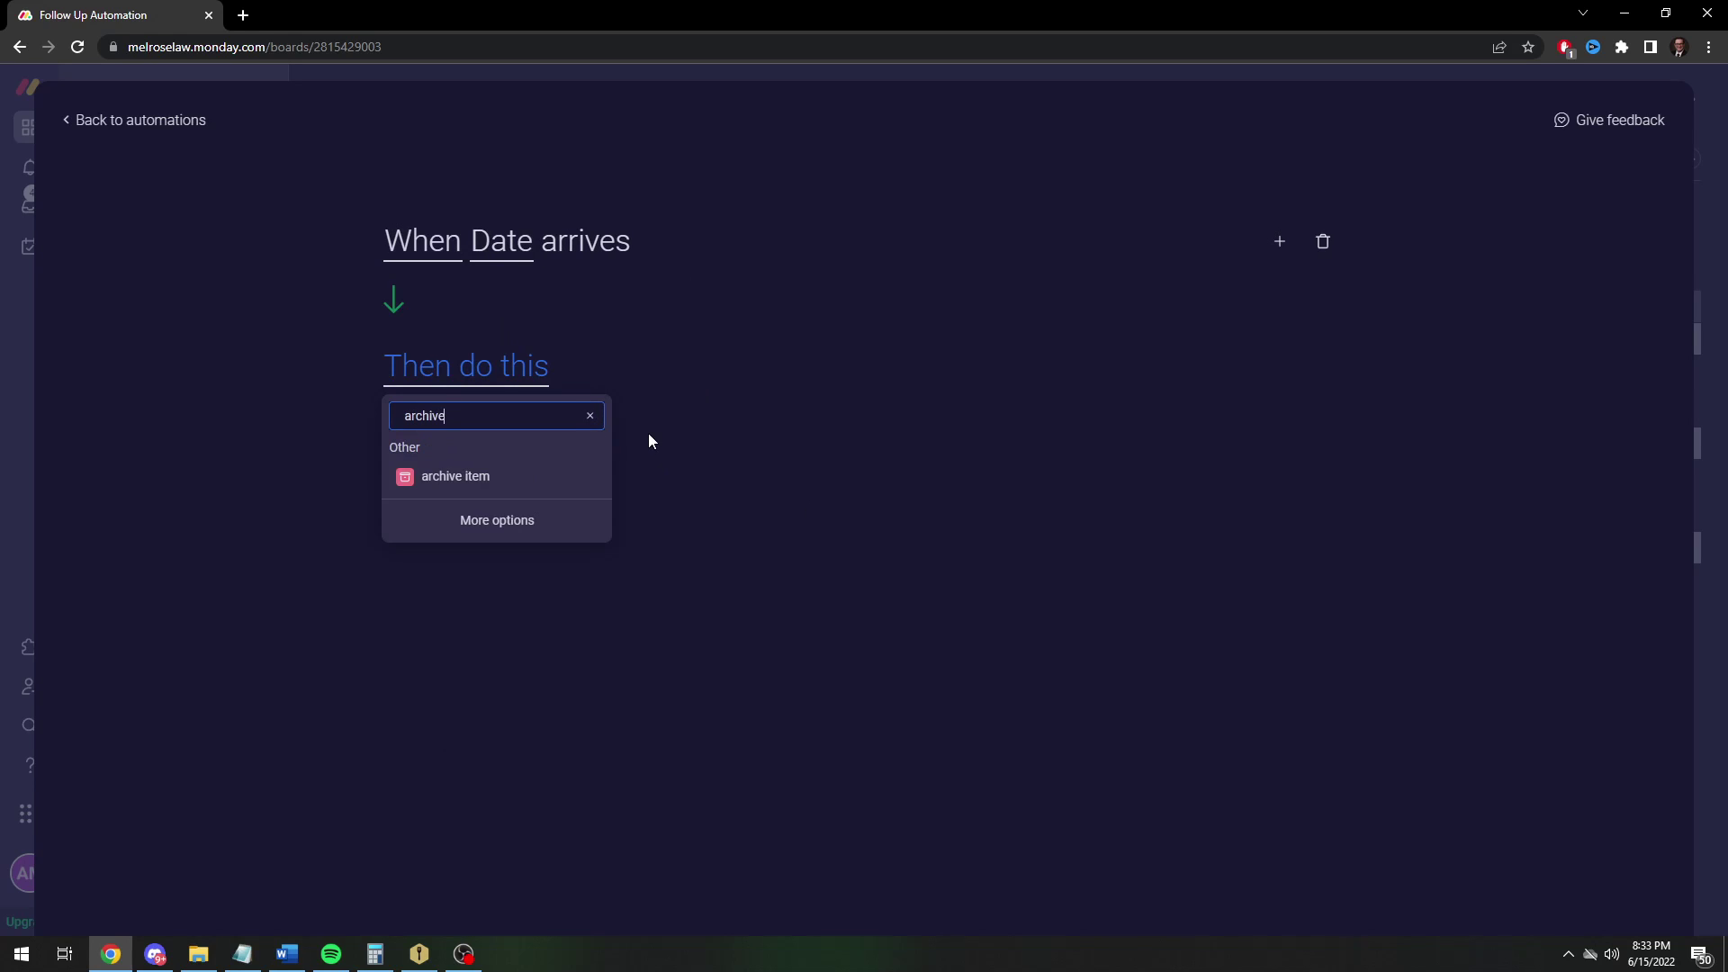
click(490, 479)
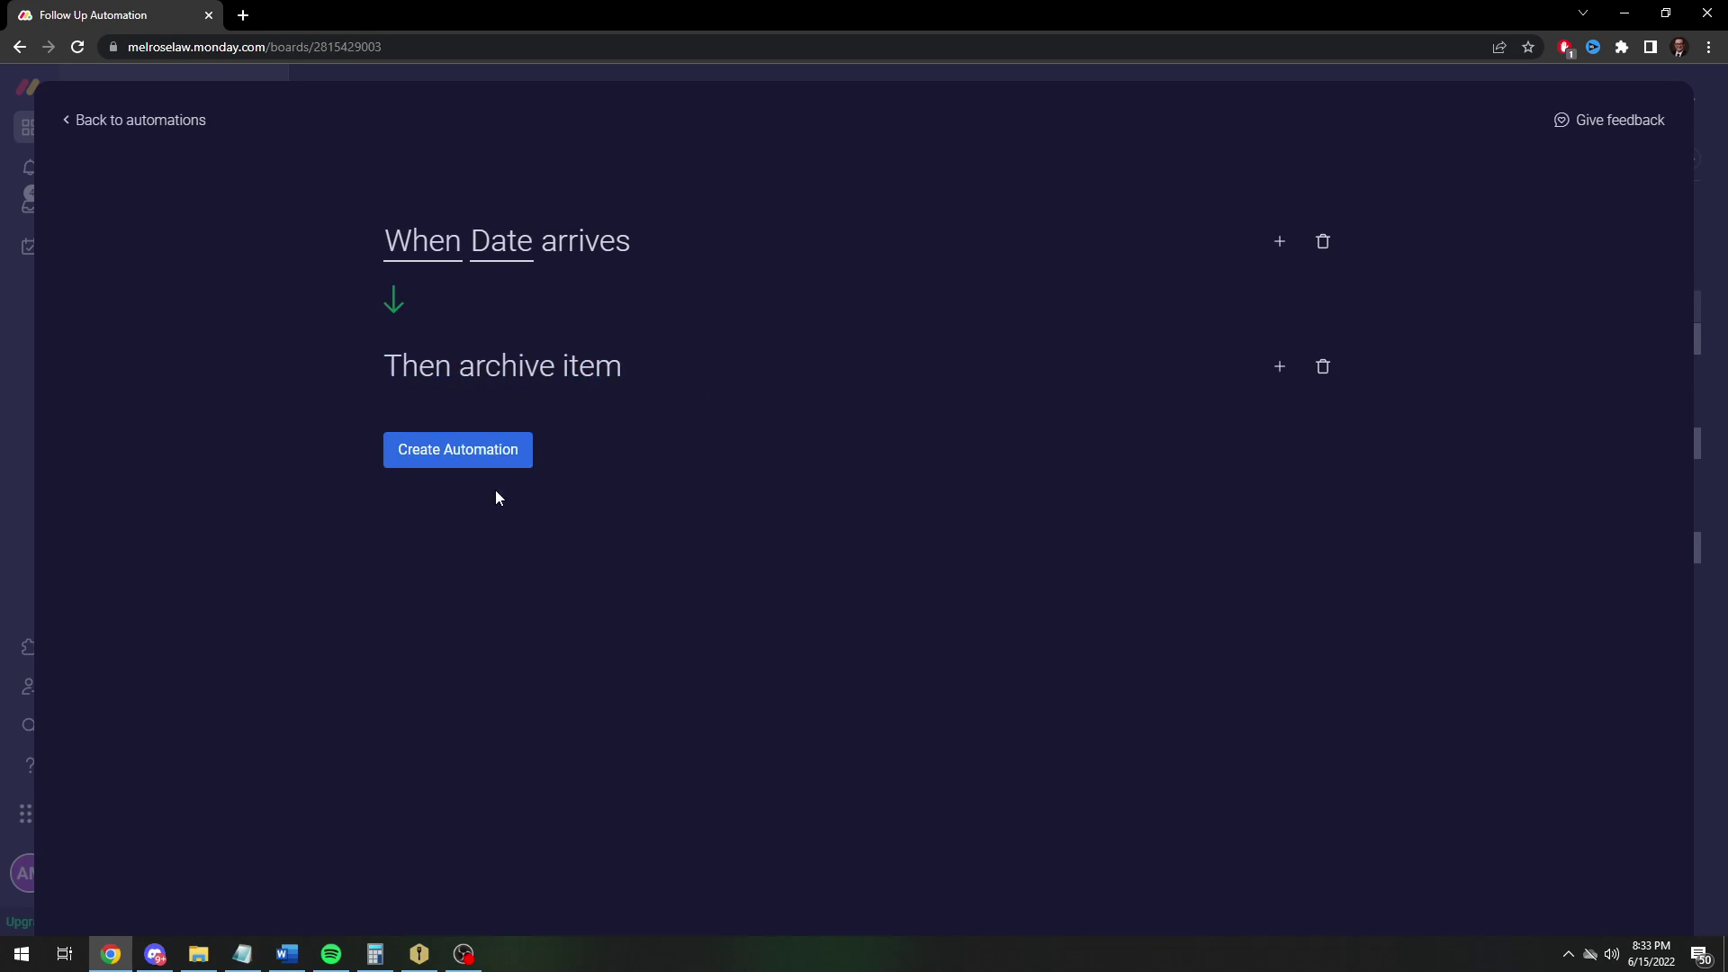
Add an 'only if Status is Done' condition, replacing a mistakenly added number condition
click(1282, 252)
click(483, 419)
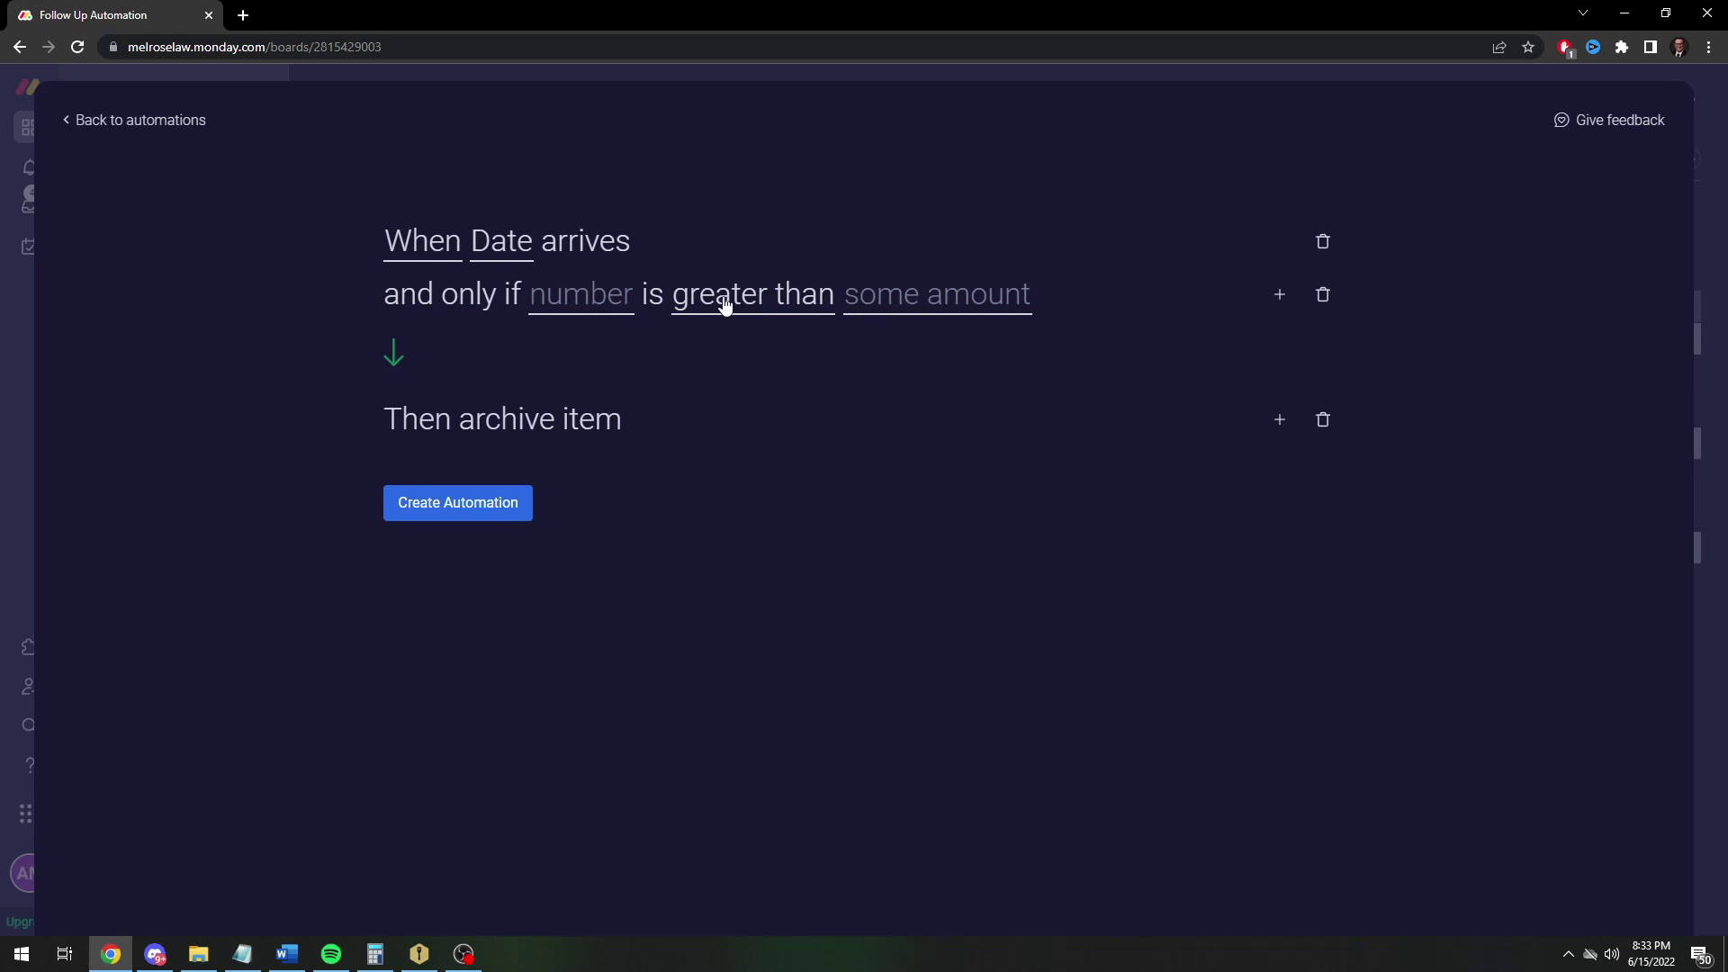
click(1322, 294)
click(1283, 252)
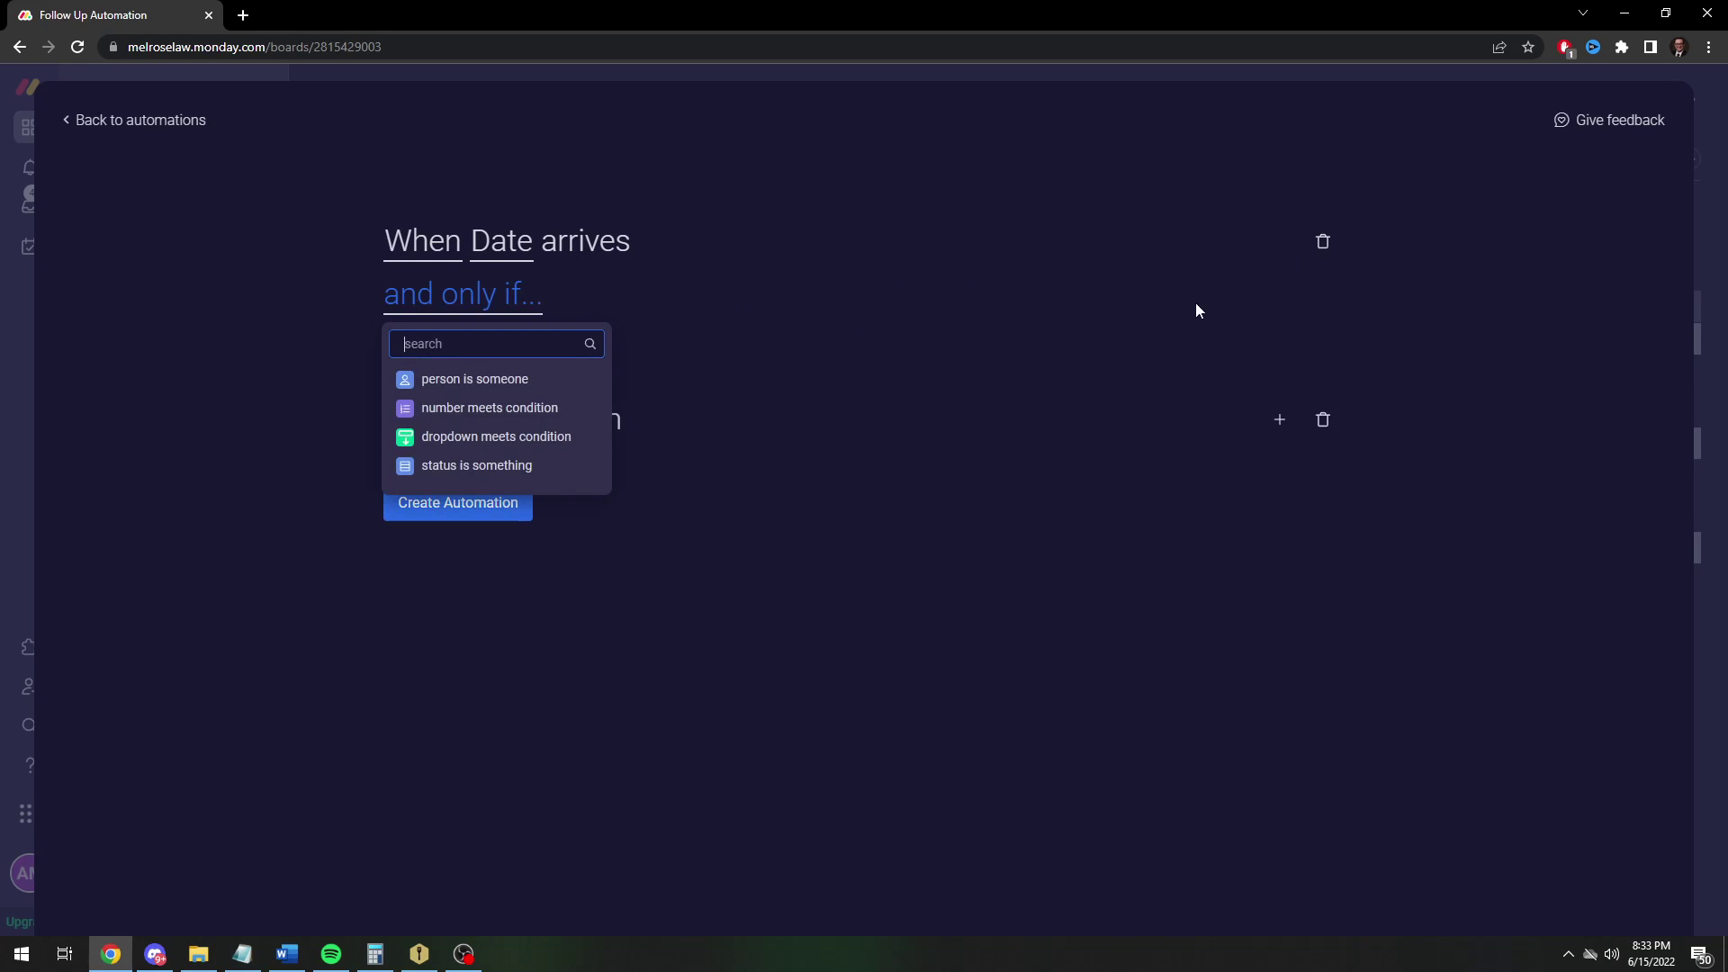
click(486, 465)
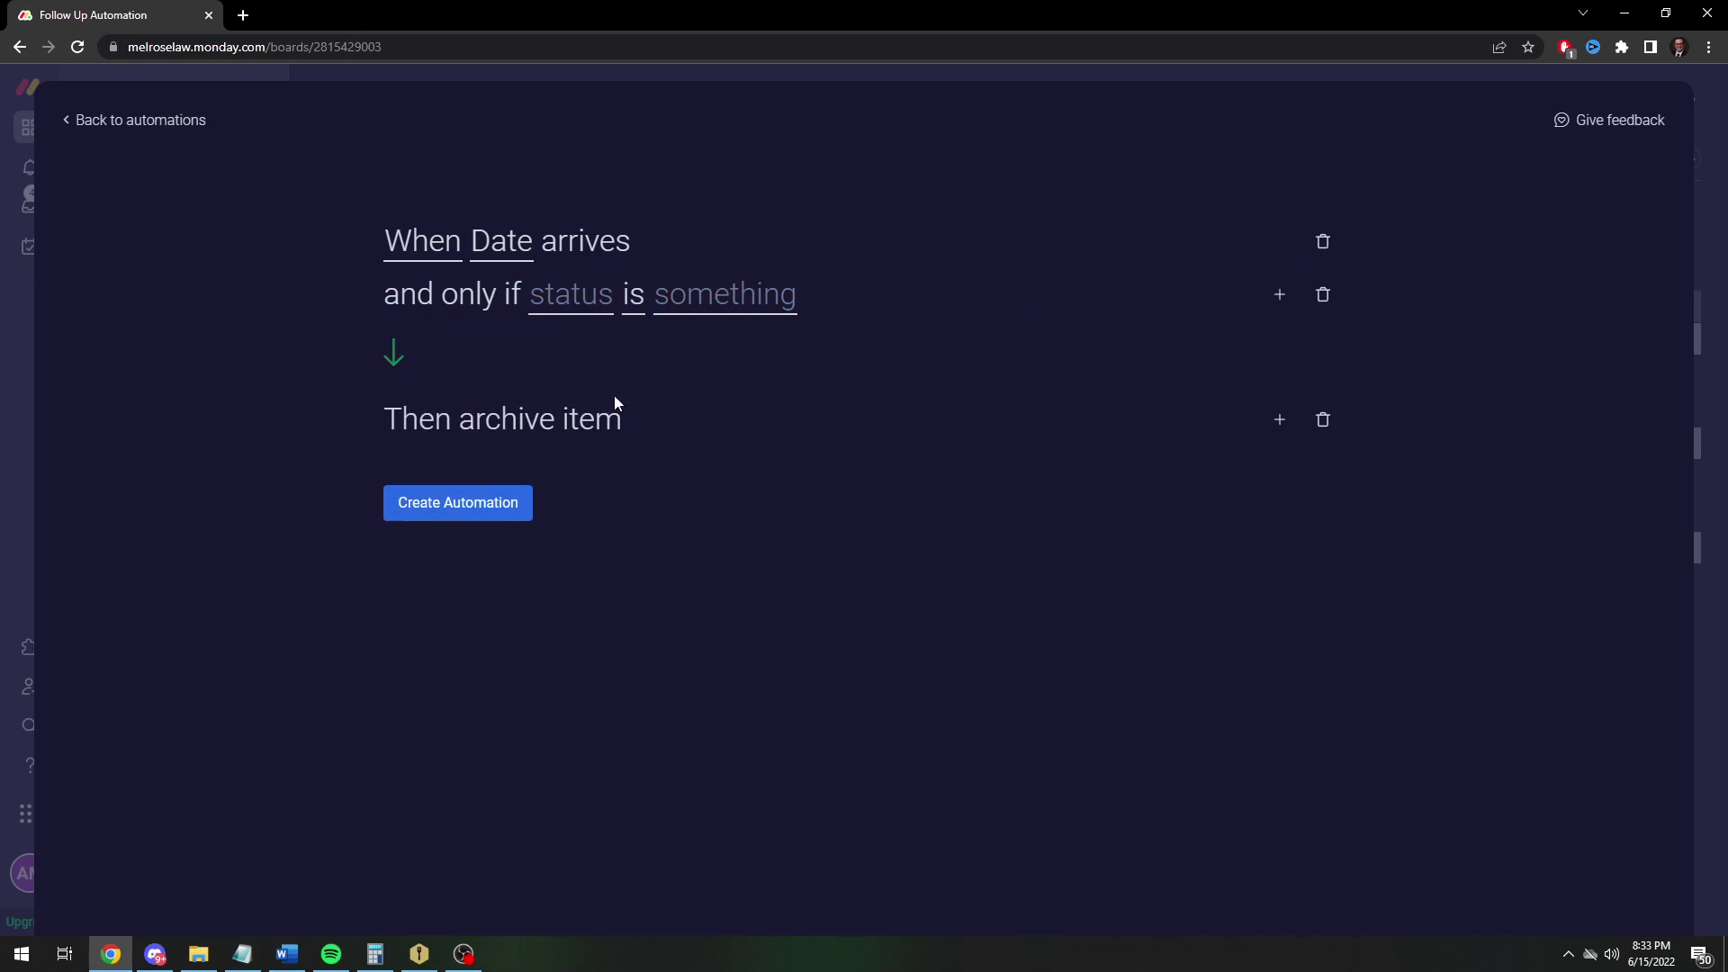
click(568, 298)
click(570, 372)
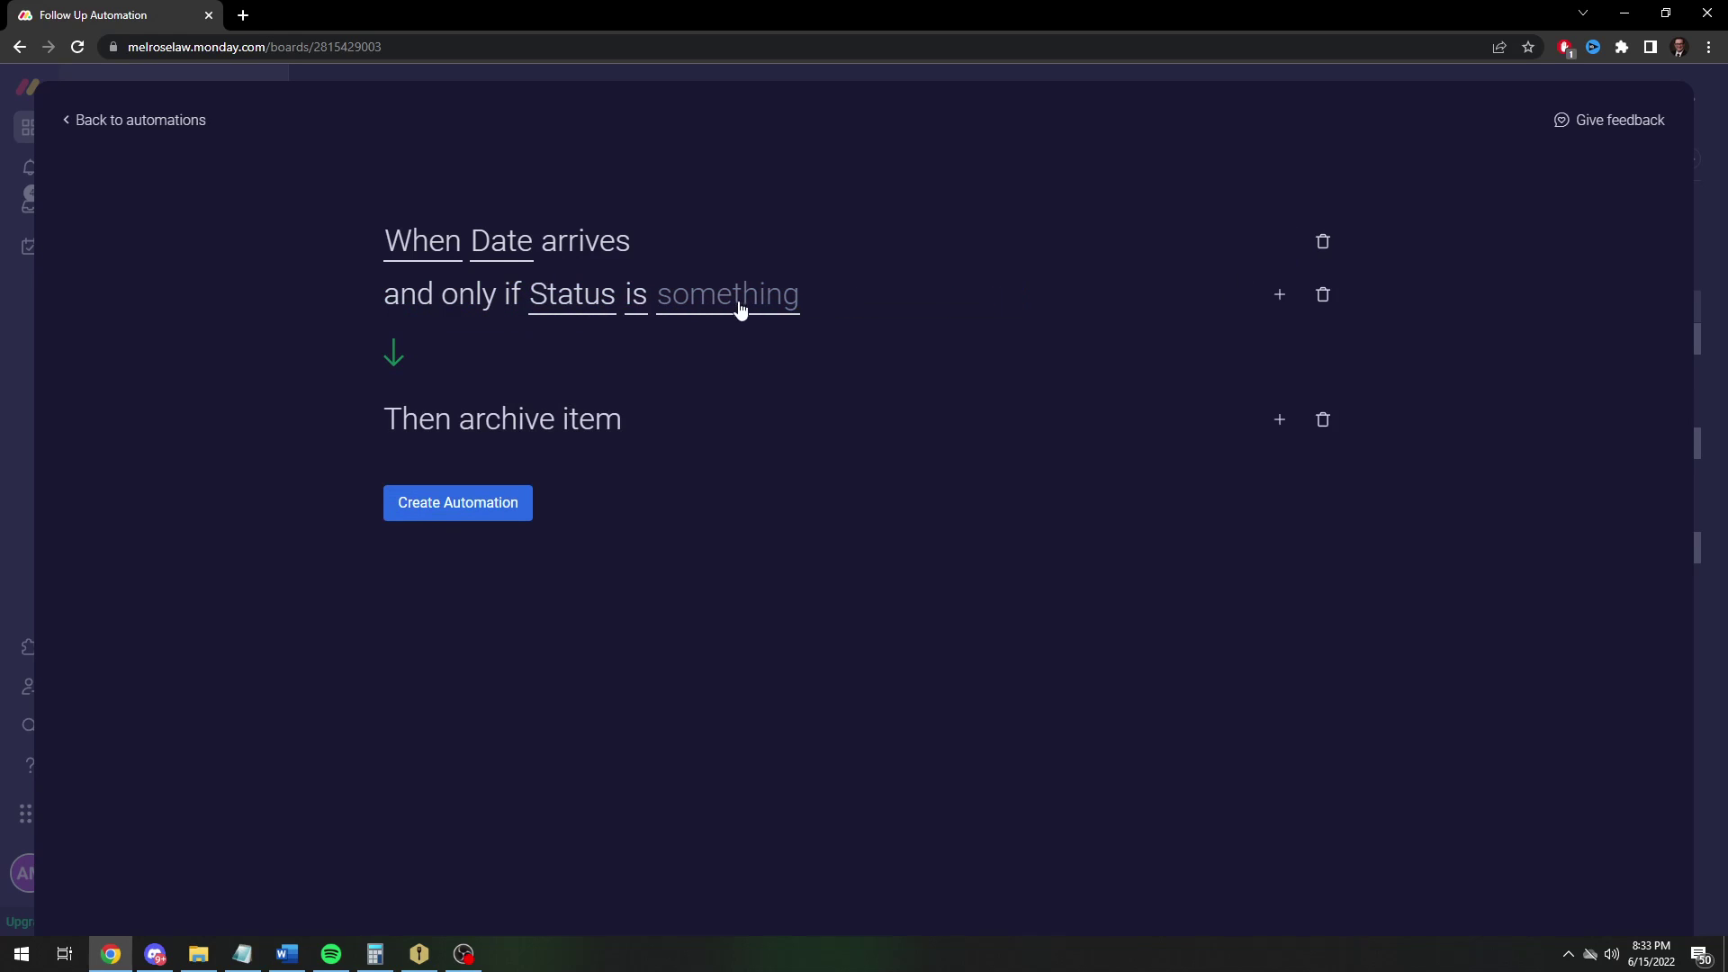
click(741, 304)
click(679, 442)
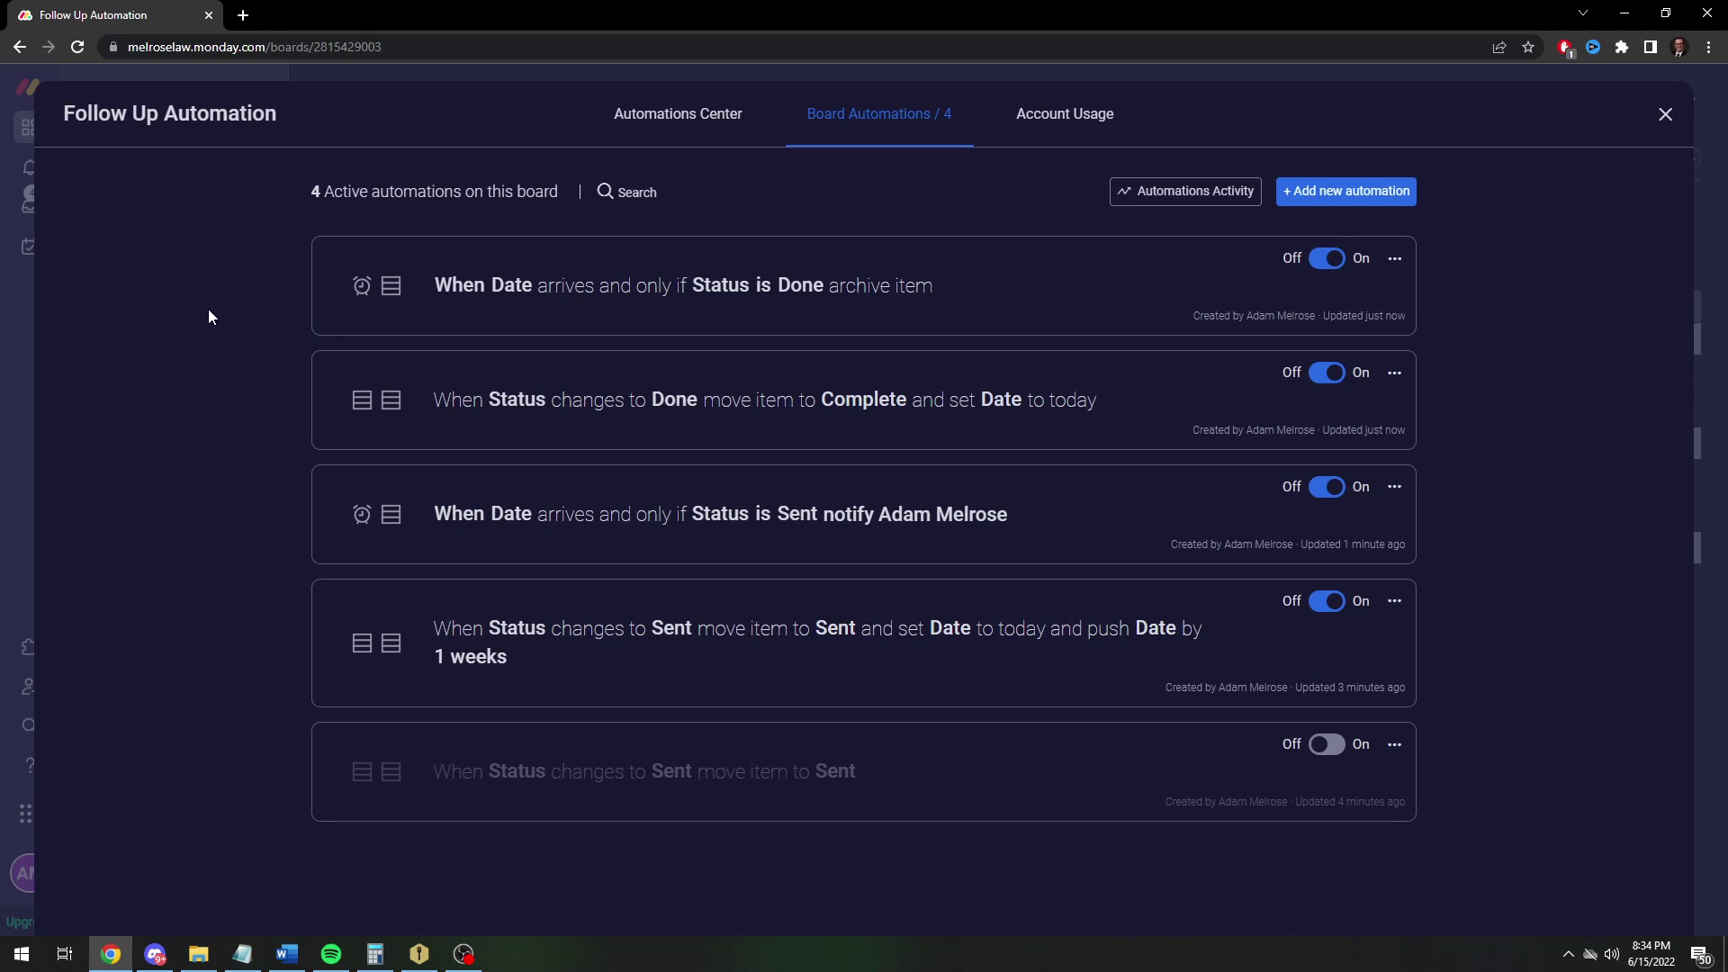
Return to the board and delete the old invoice task
click(1660, 117)
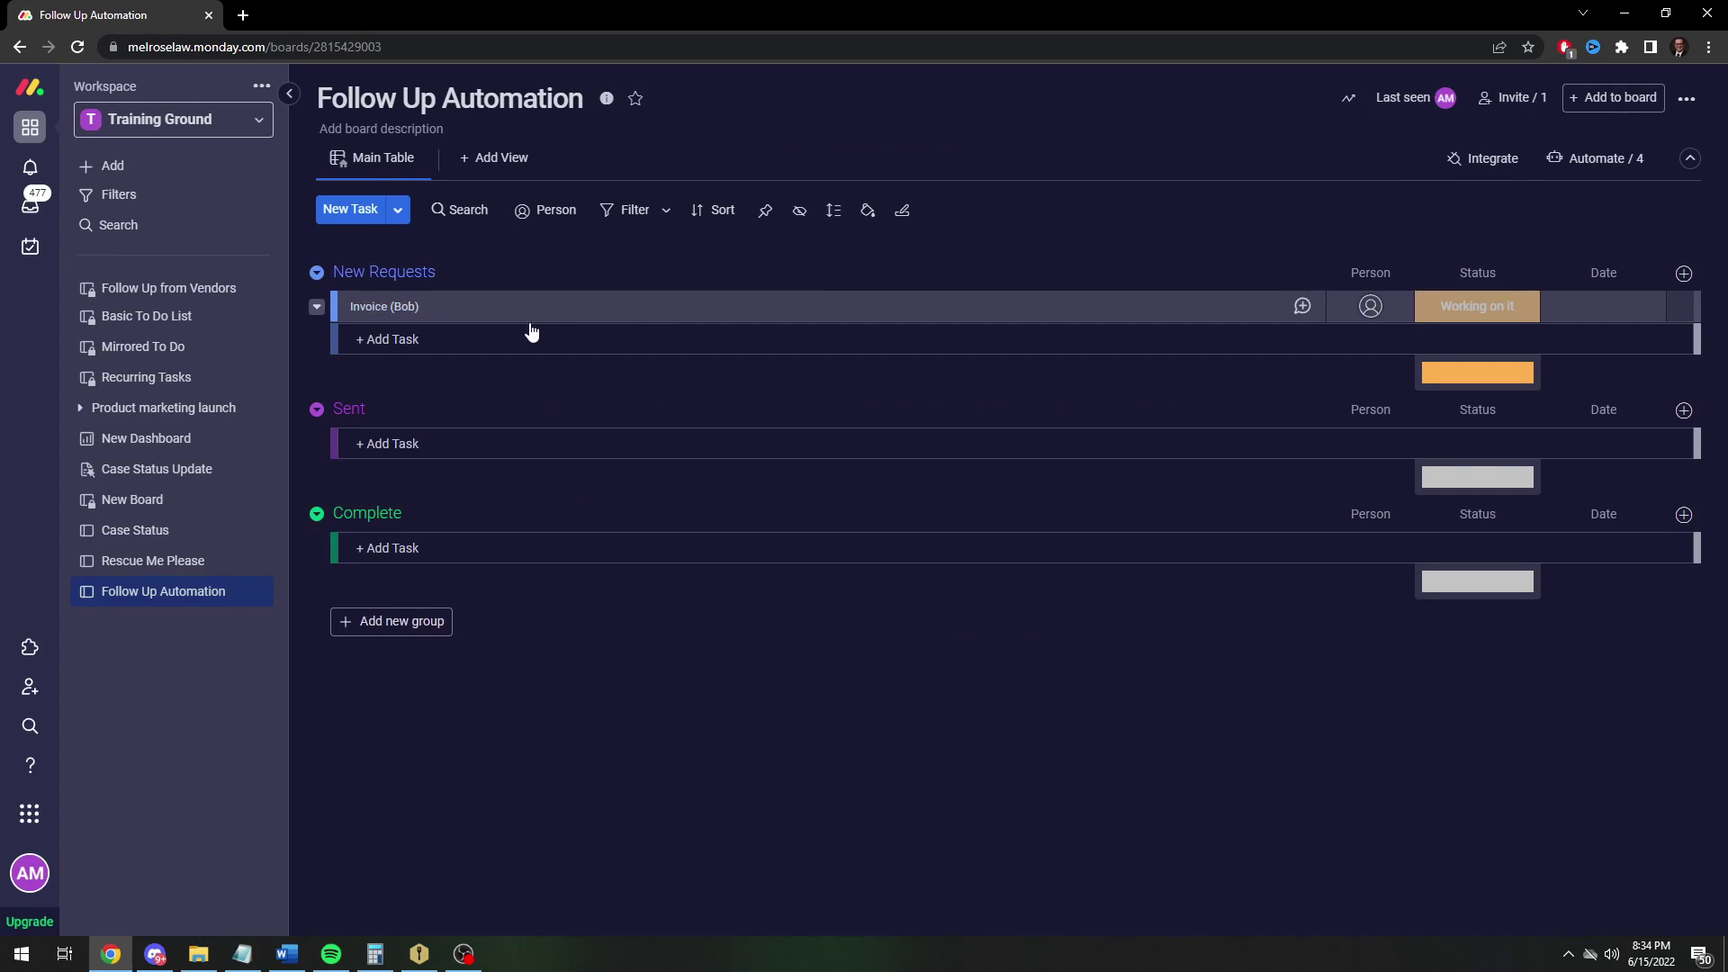
right_click(849, 310)
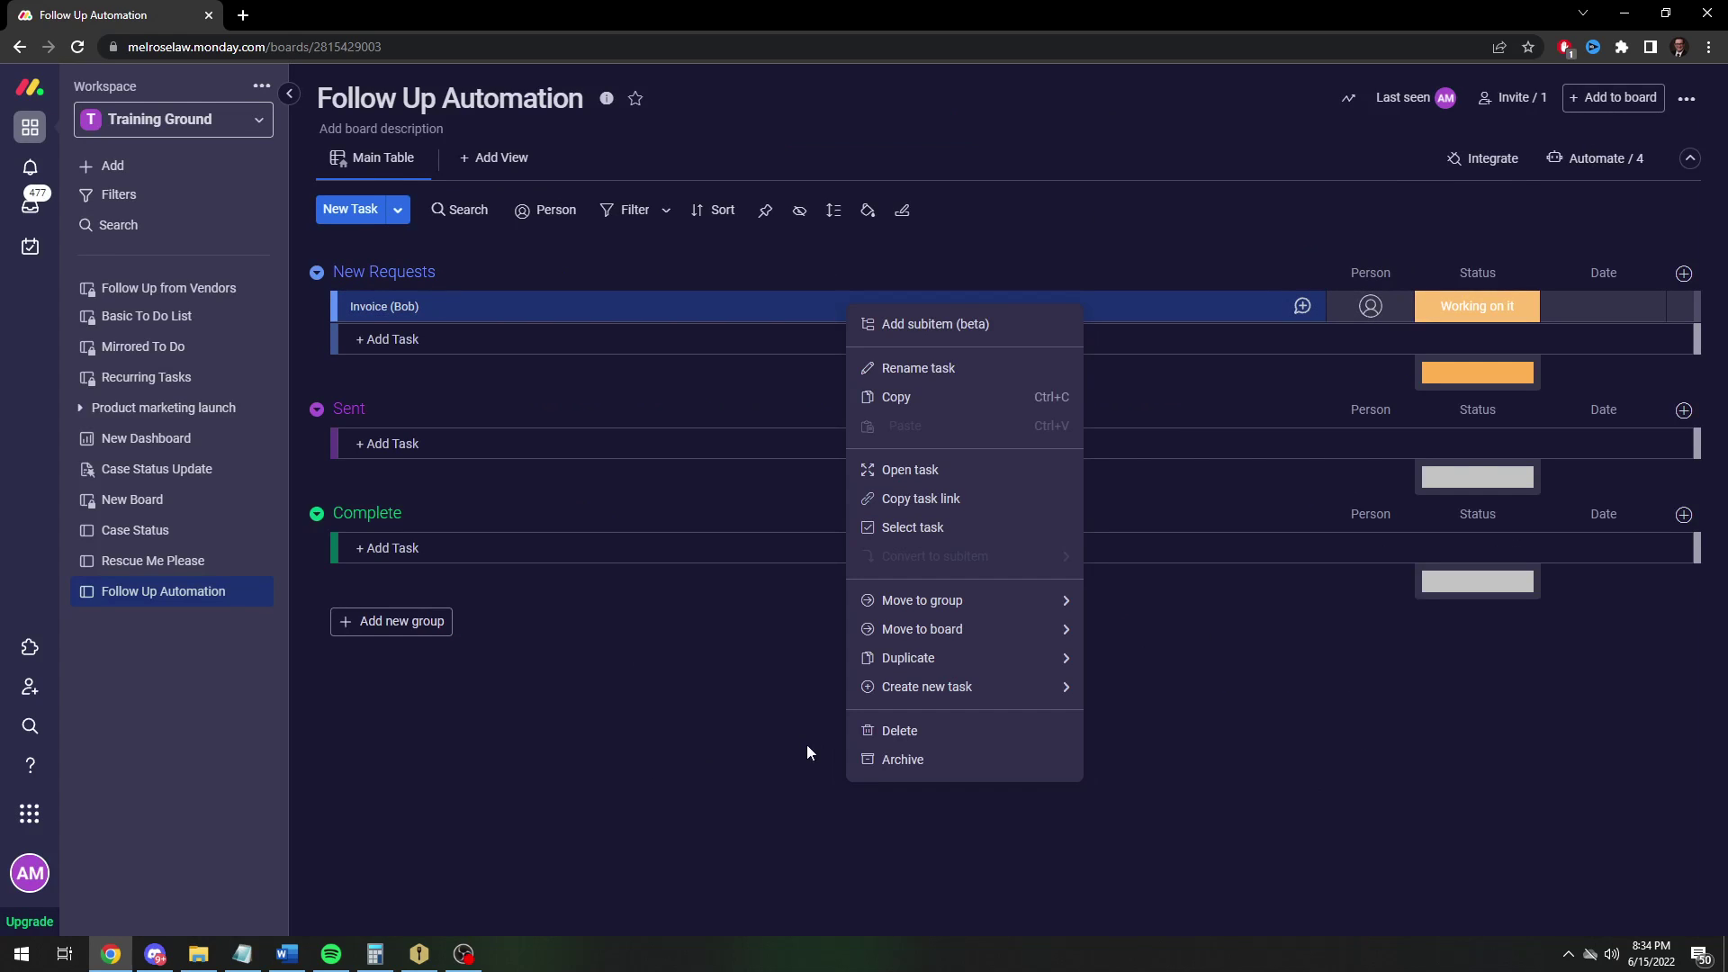
click(877, 730)
click(1080, 205)
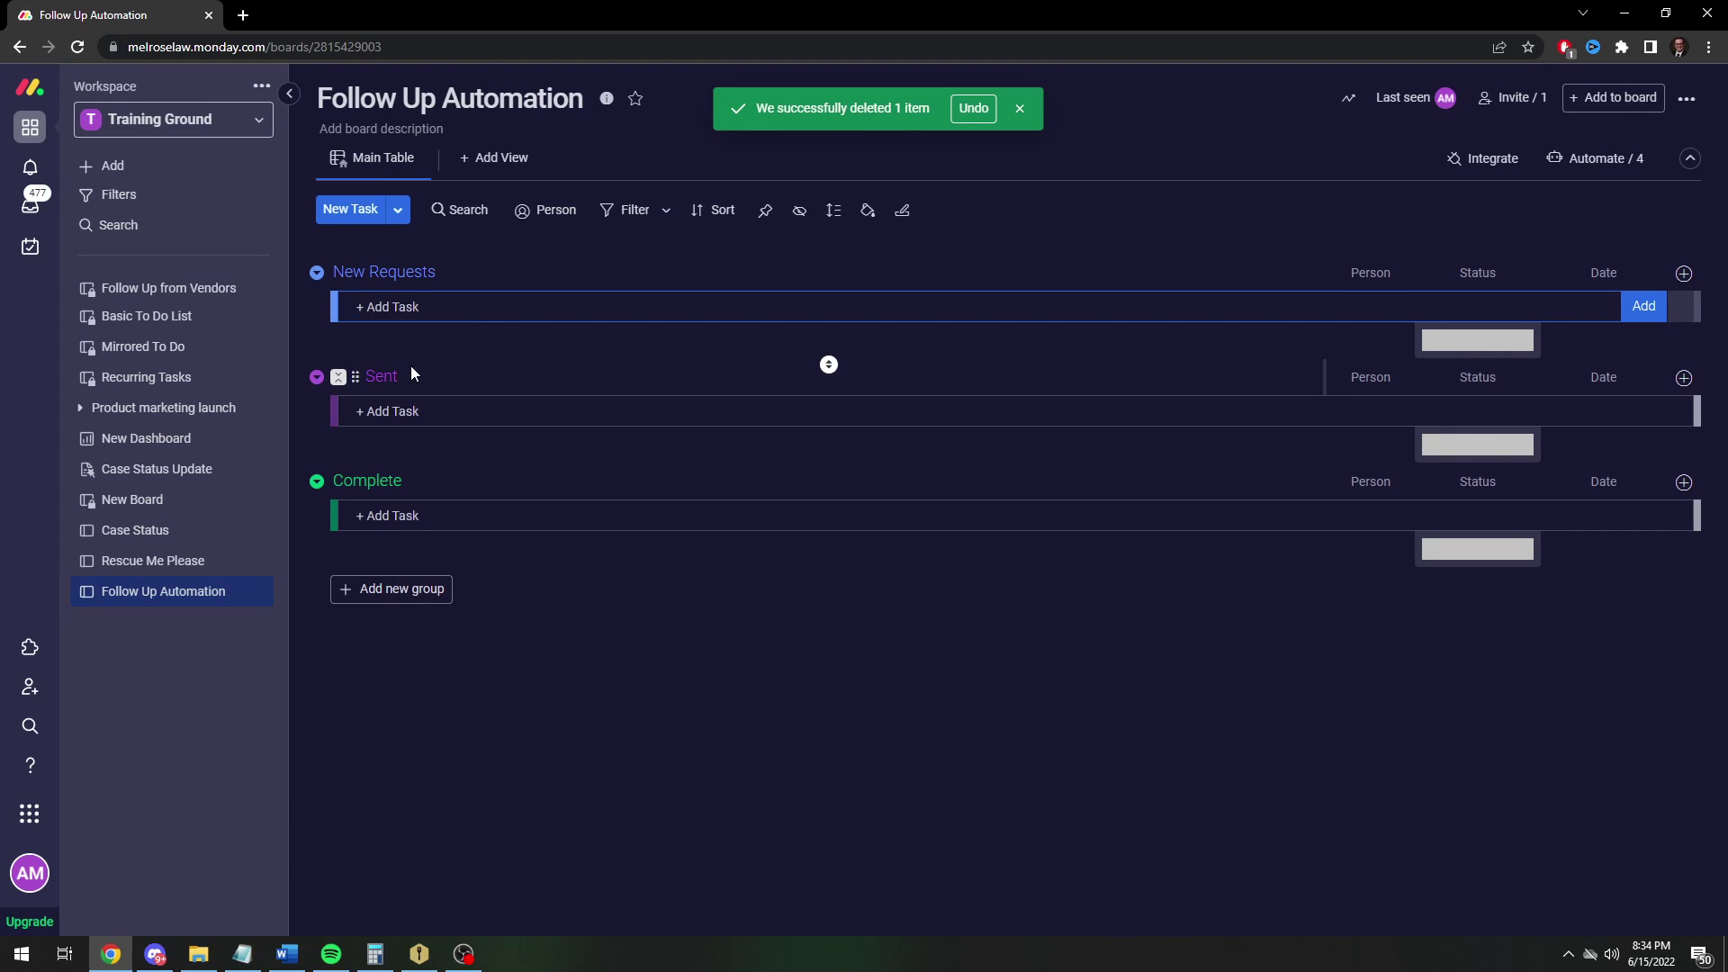
Add a new invoice task for the client in New Requests, then set its status to Sent and then Done
text(Invoice ()Susan)
key(Return)
click(1477, 306)
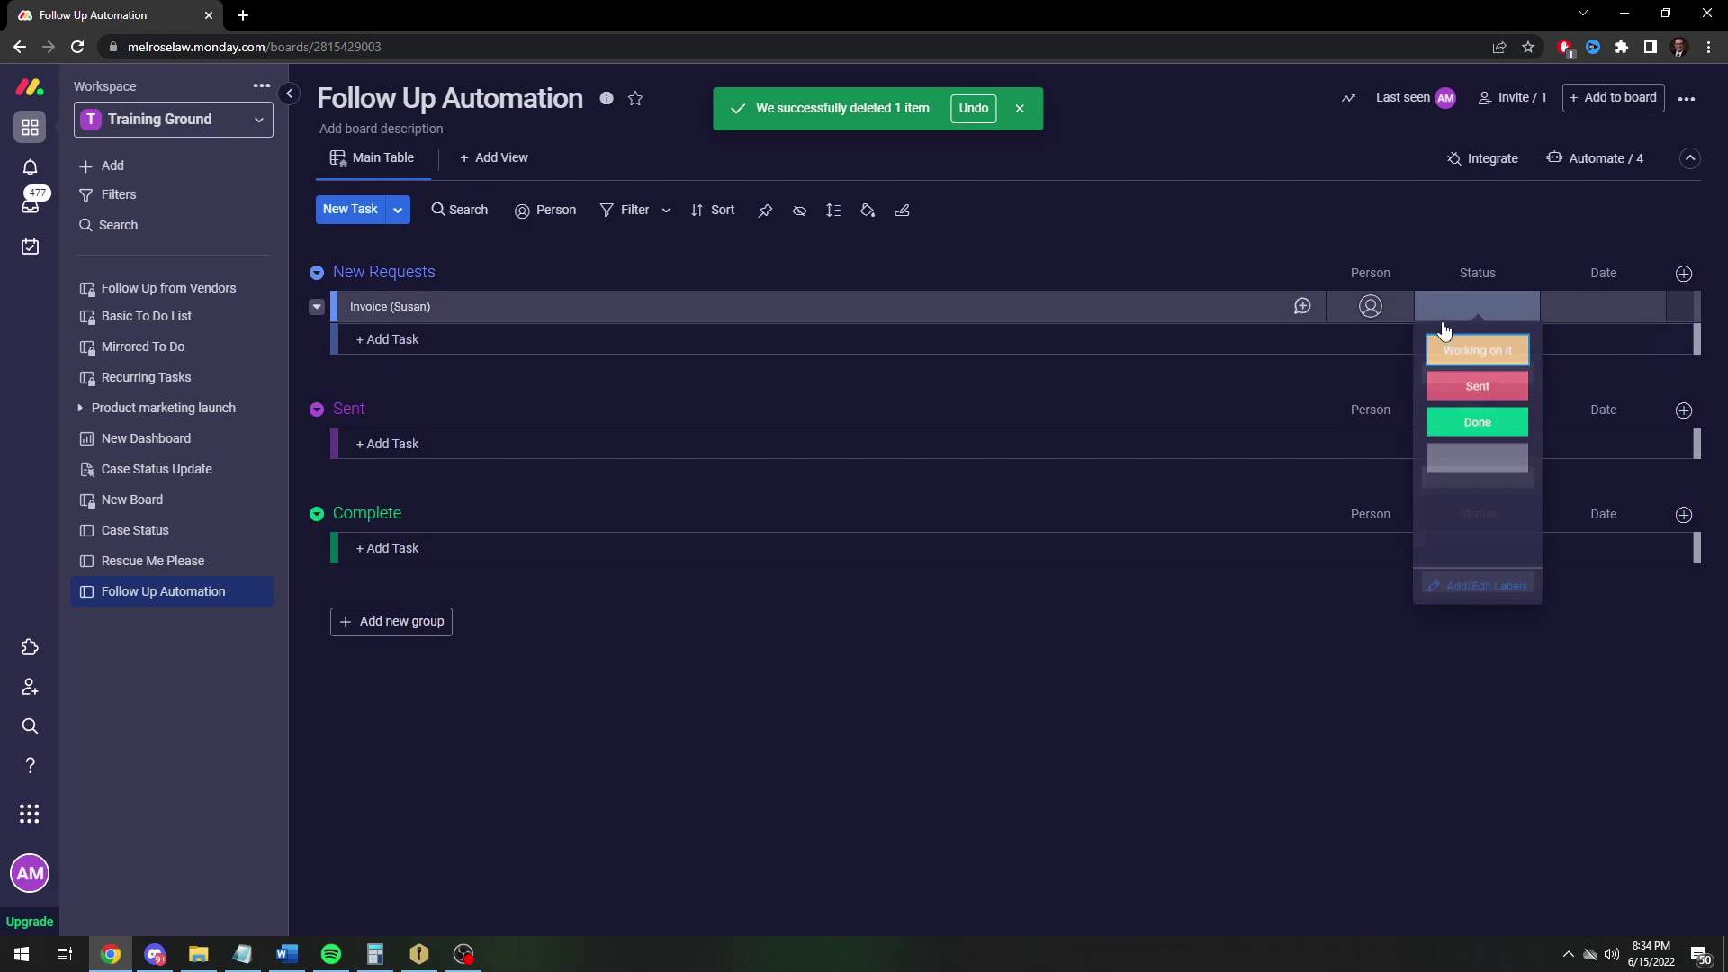
click(1508, 382)
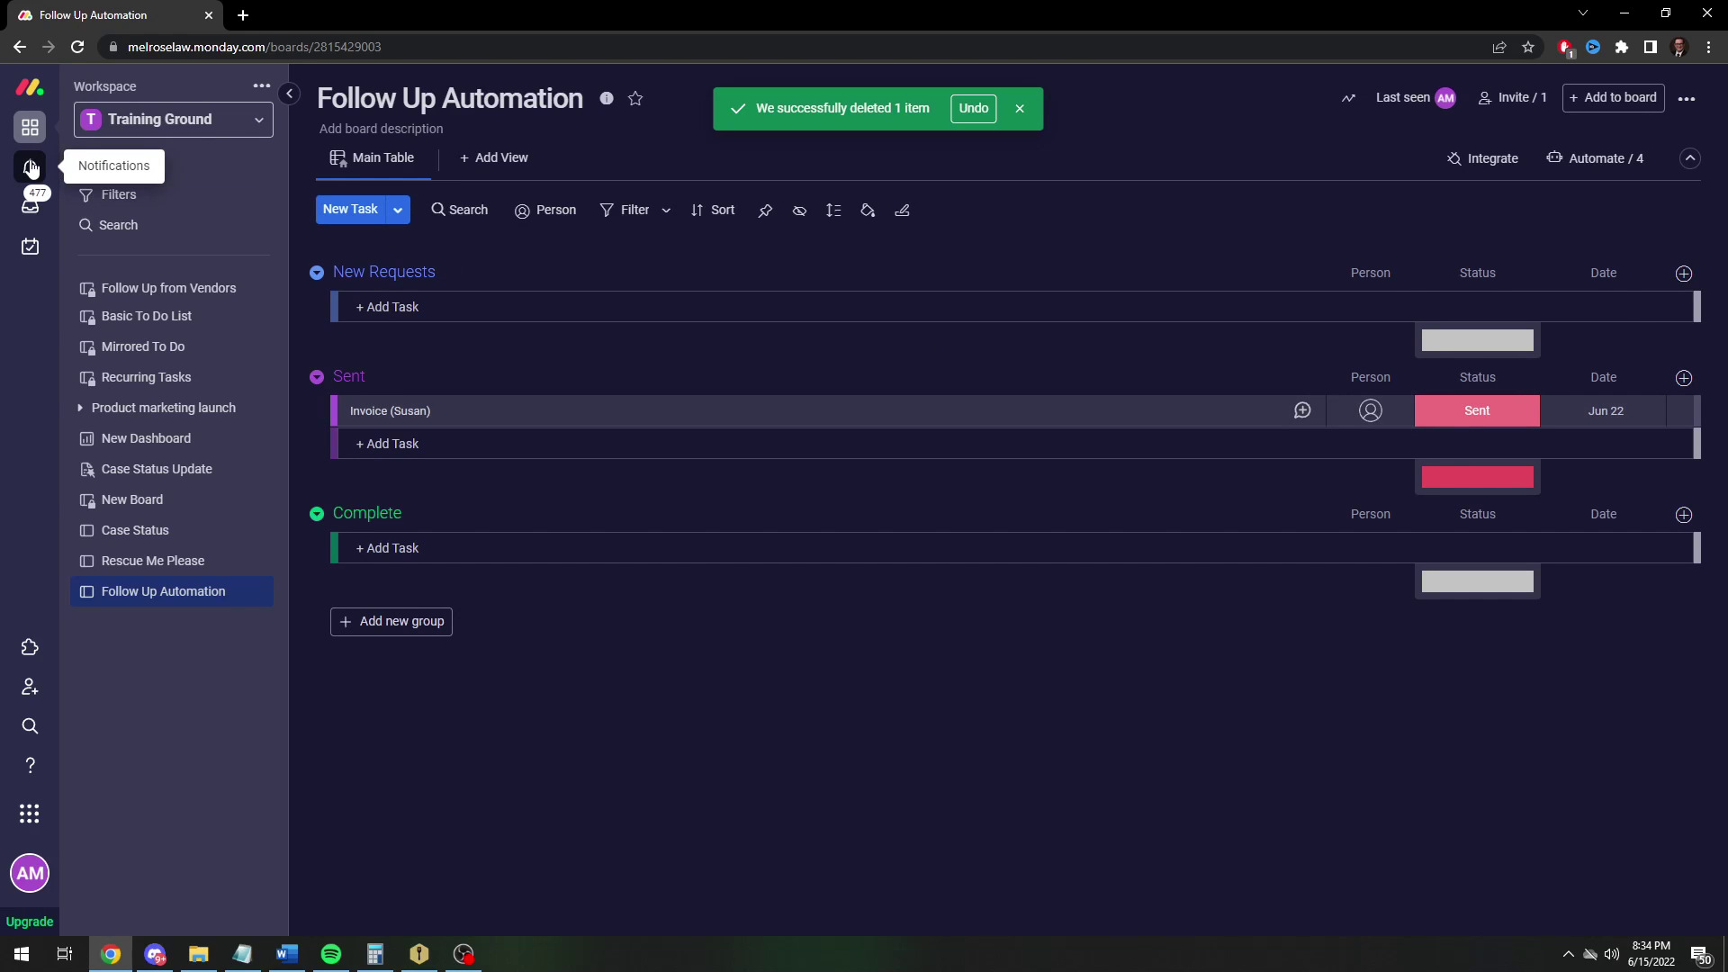
click(1476, 410)
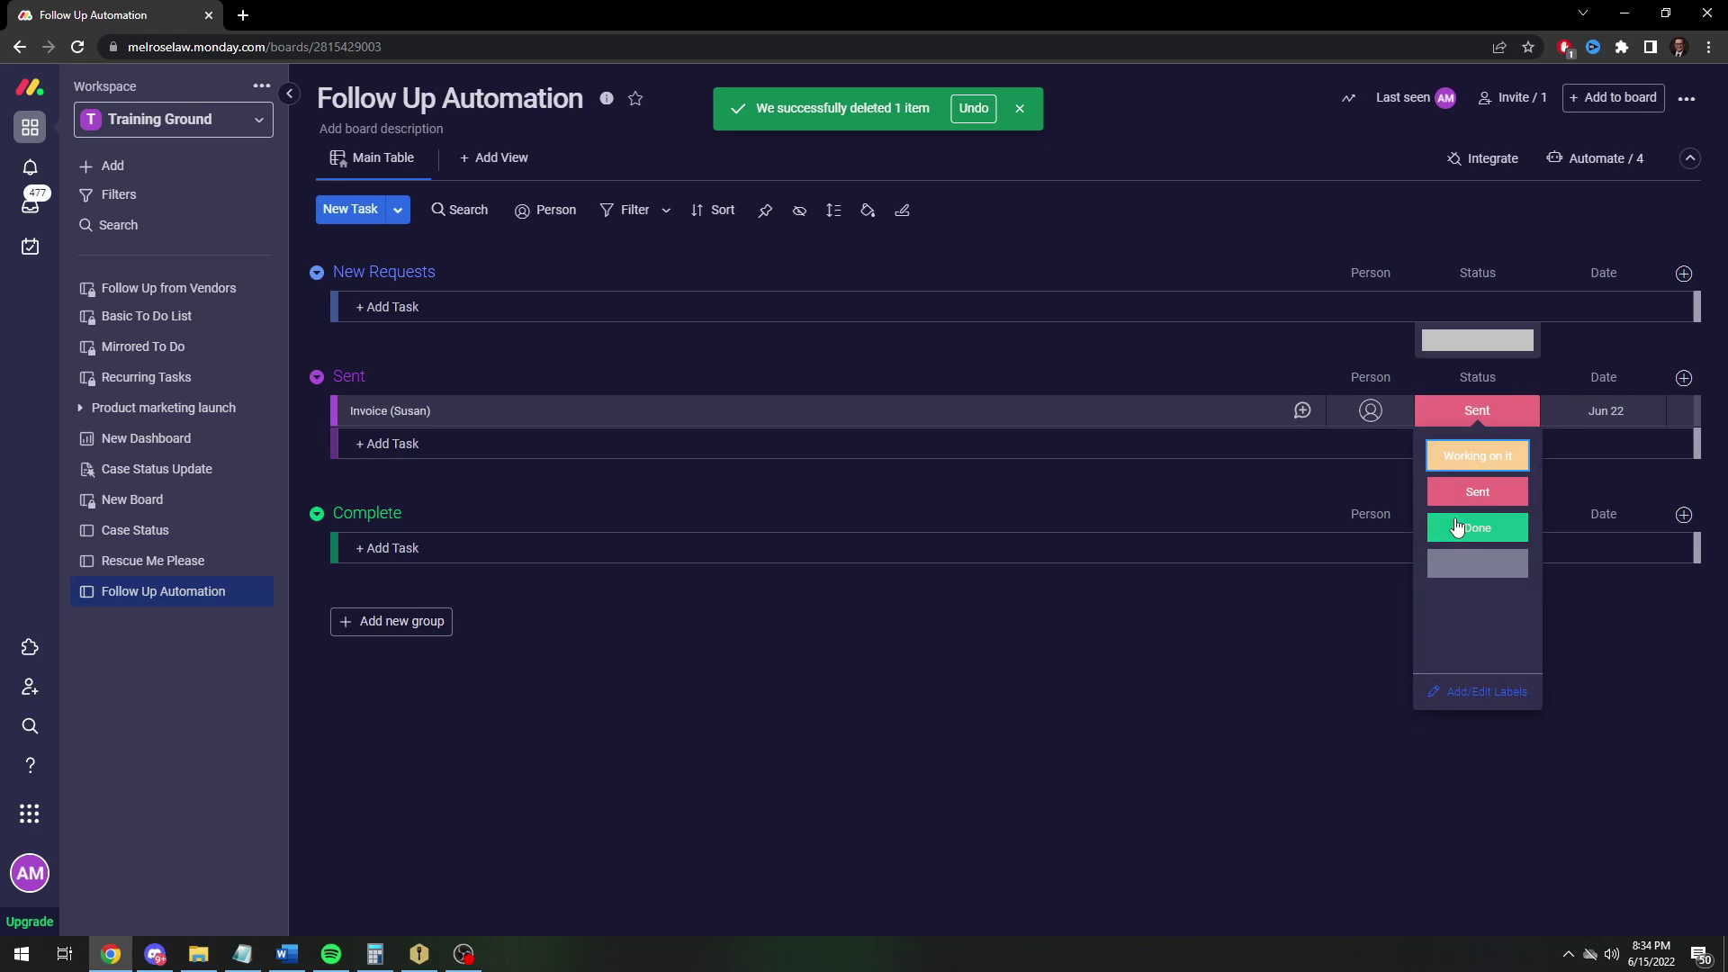
click(1477, 522)
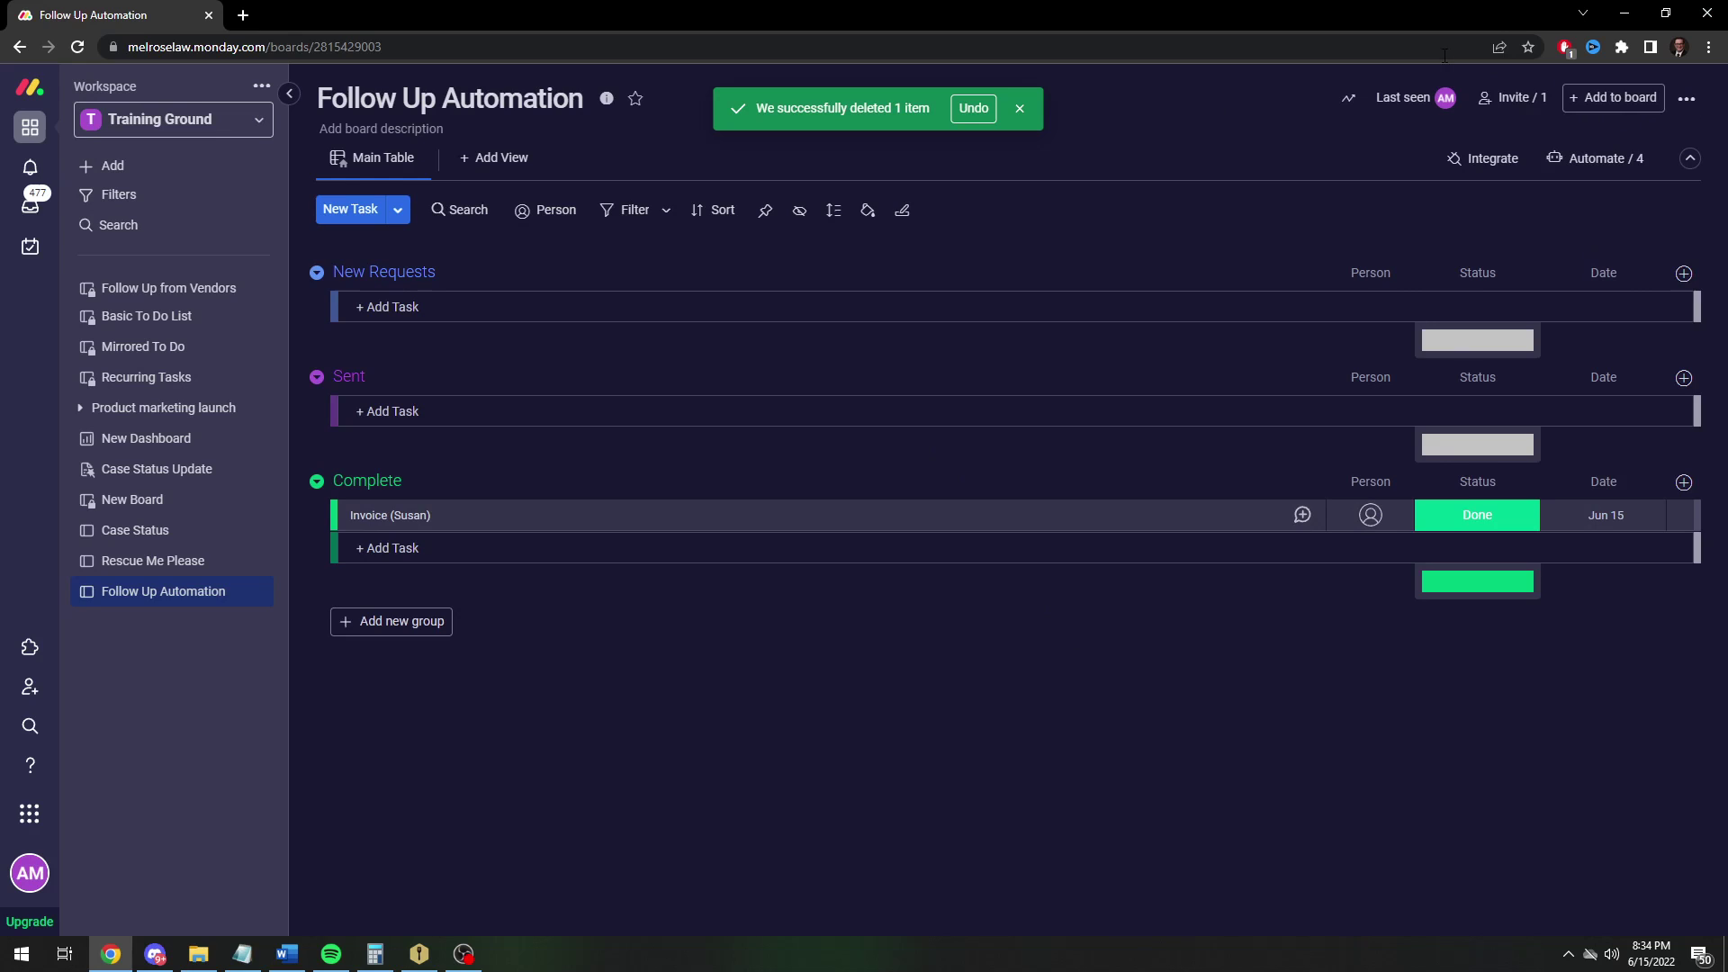
Open the board's automations and look at the Sent follow-up automation's settings
click(1597, 159)
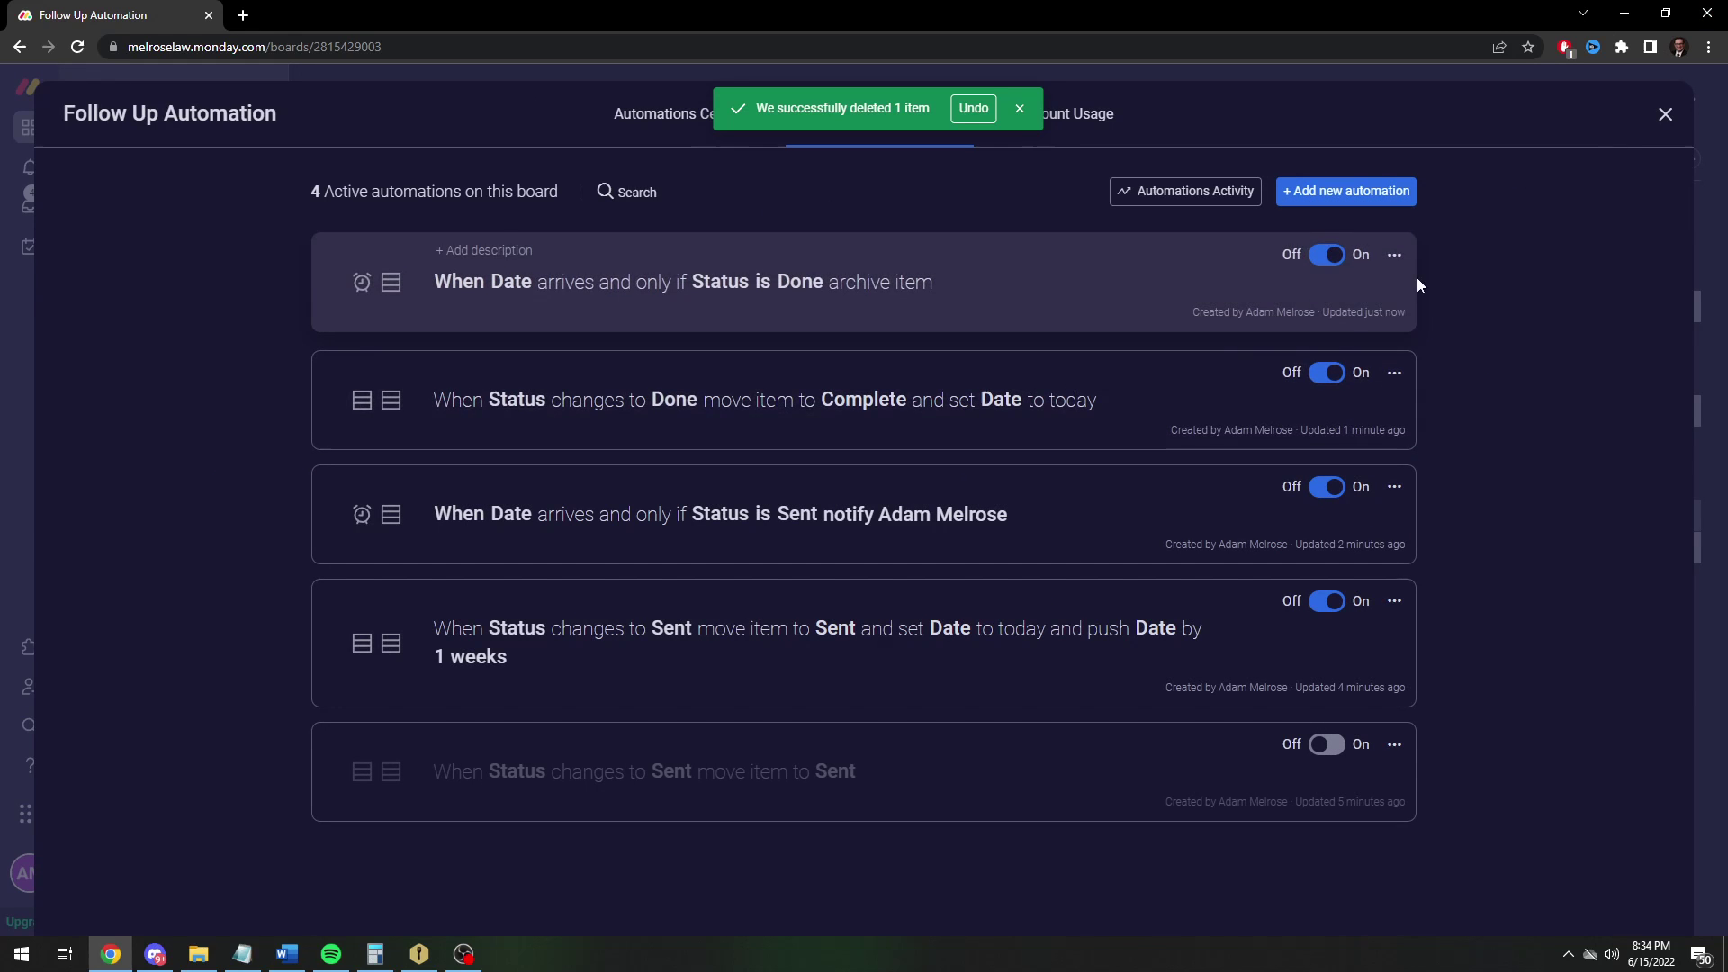
click(1393, 598)
click(1271, 635)
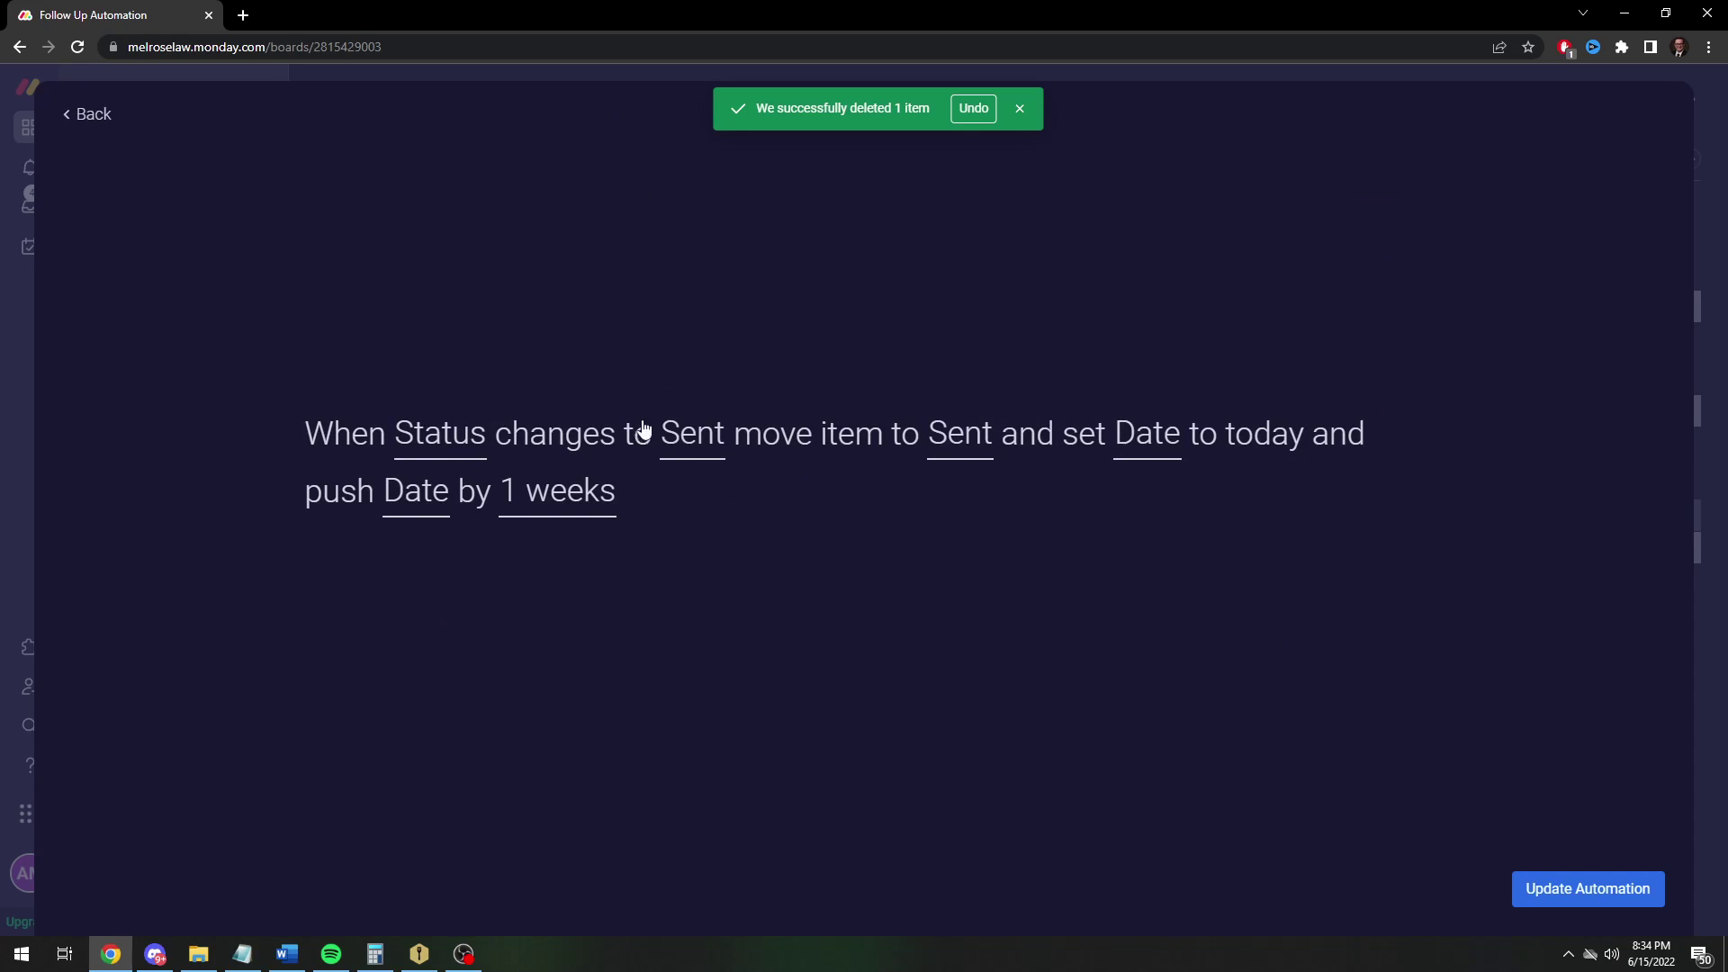
click(85, 115)
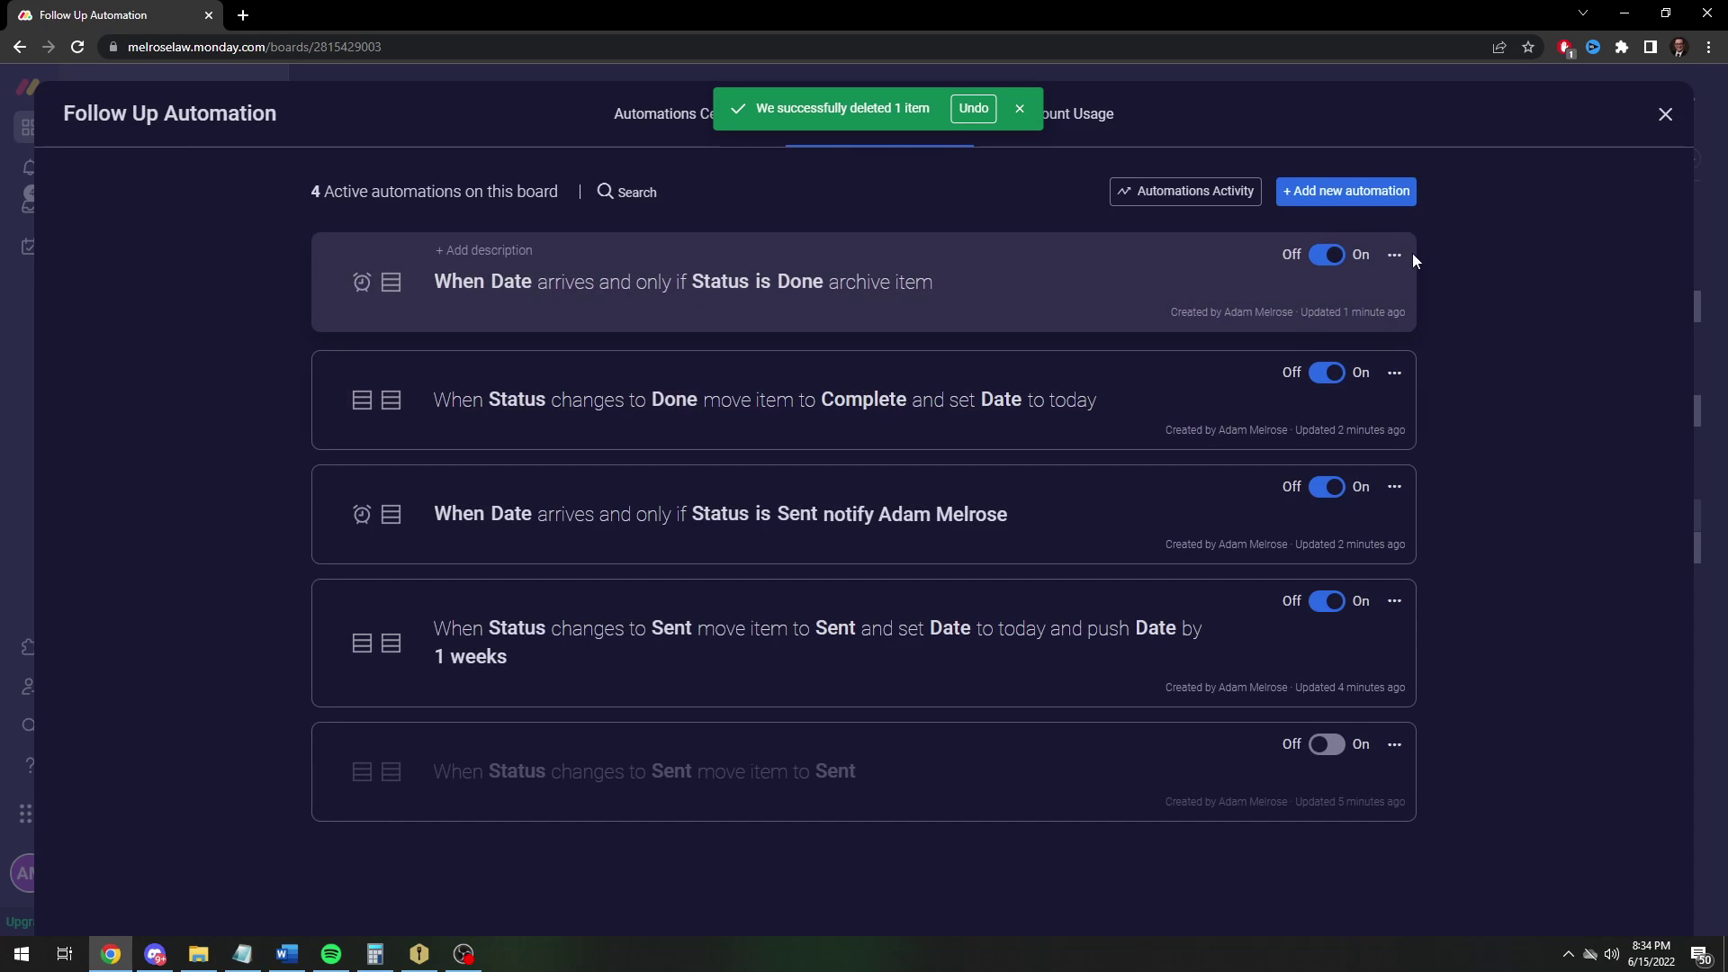
Change the archive automation to trigger 1 day after Date arrives, then save it
click(1394, 256)
click(1197, 285)
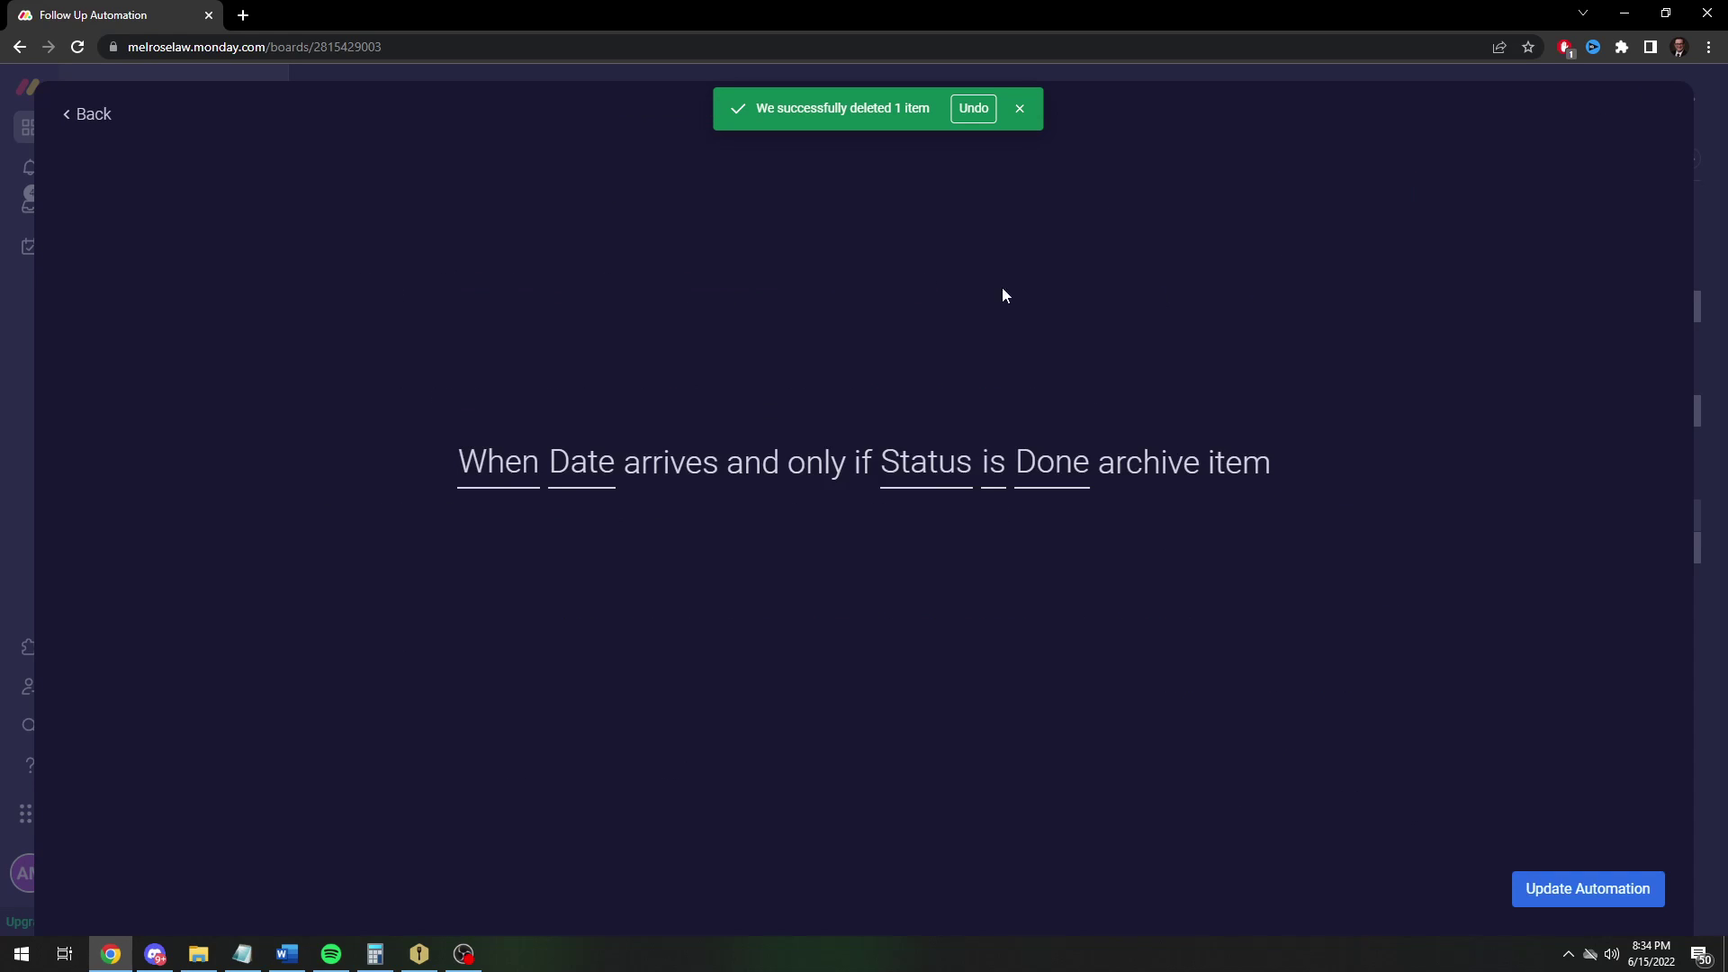
click(616, 466)
click(501, 481)
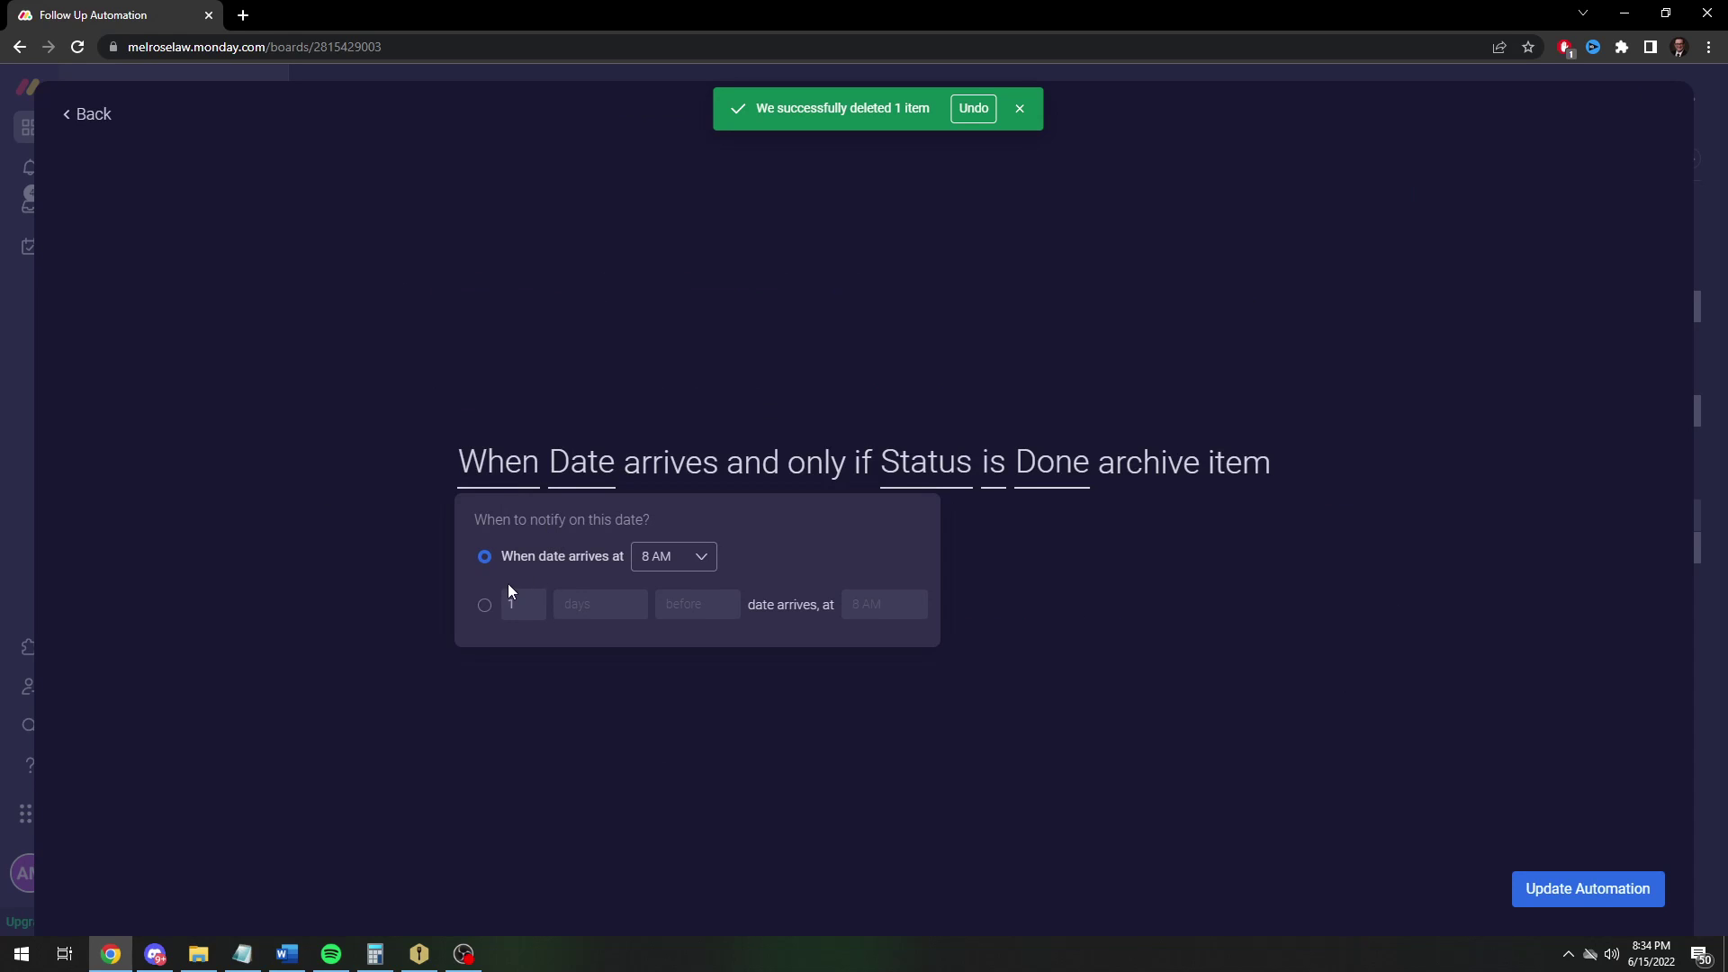
click(485, 605)
click(592, 621)
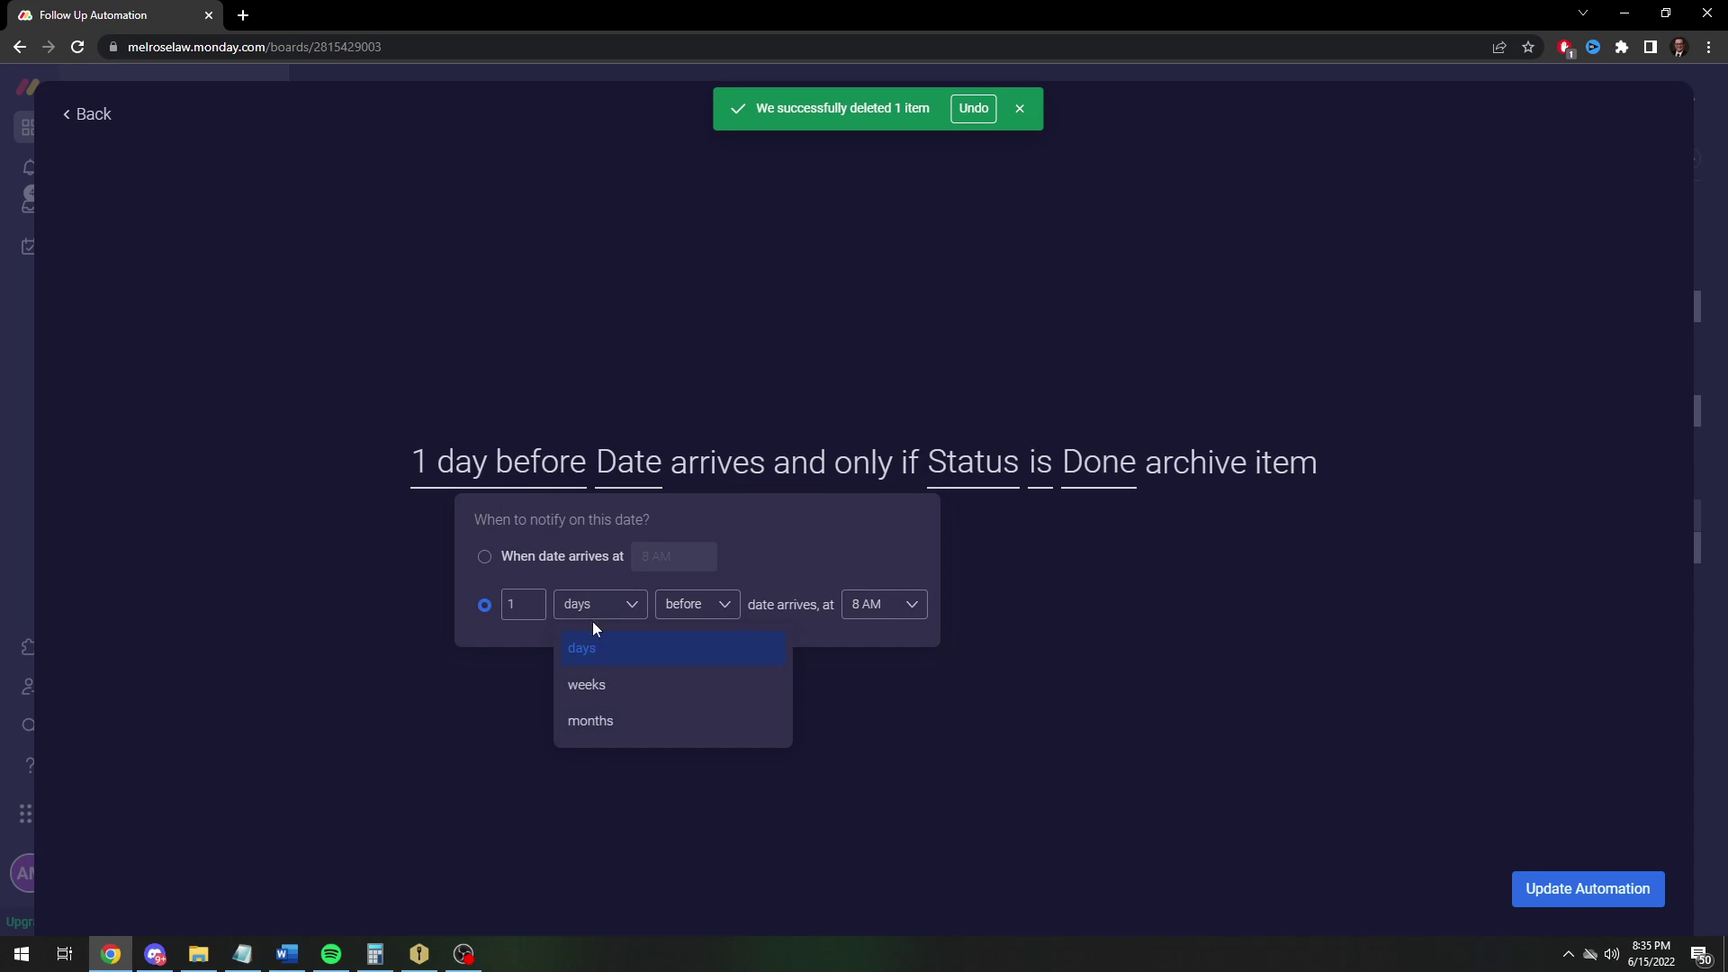
click(592, 620)
click(695, 608)
click(697, 685)
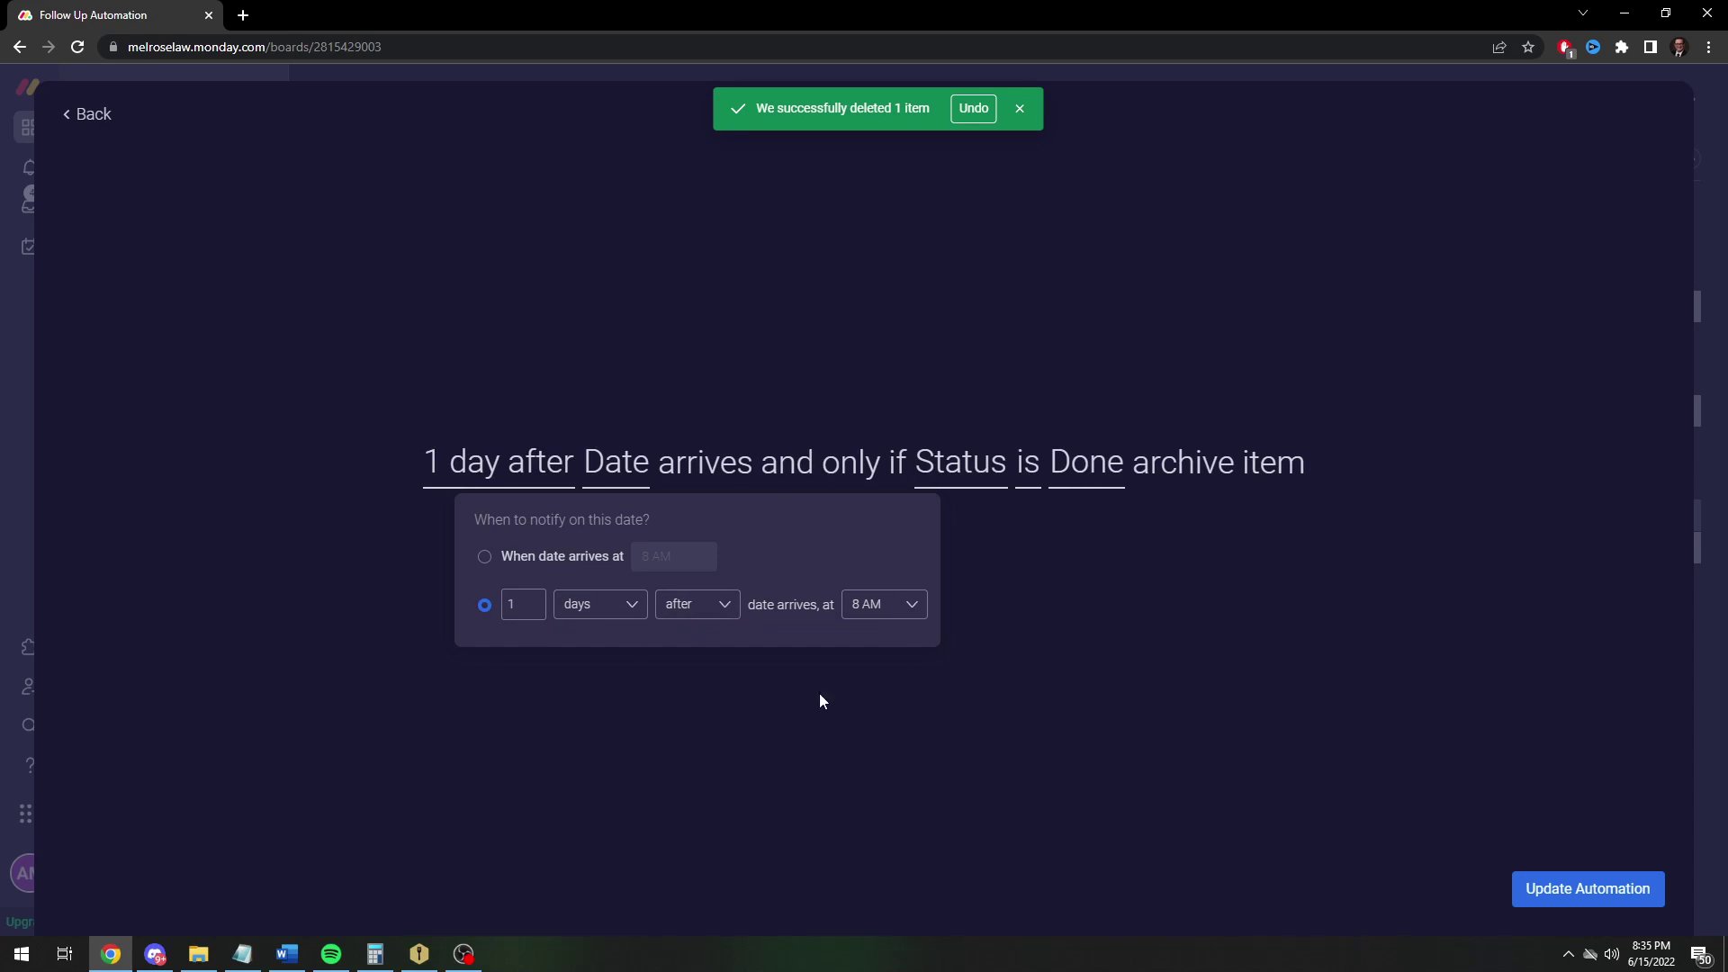
click(819, 693)
click(1604, 905)
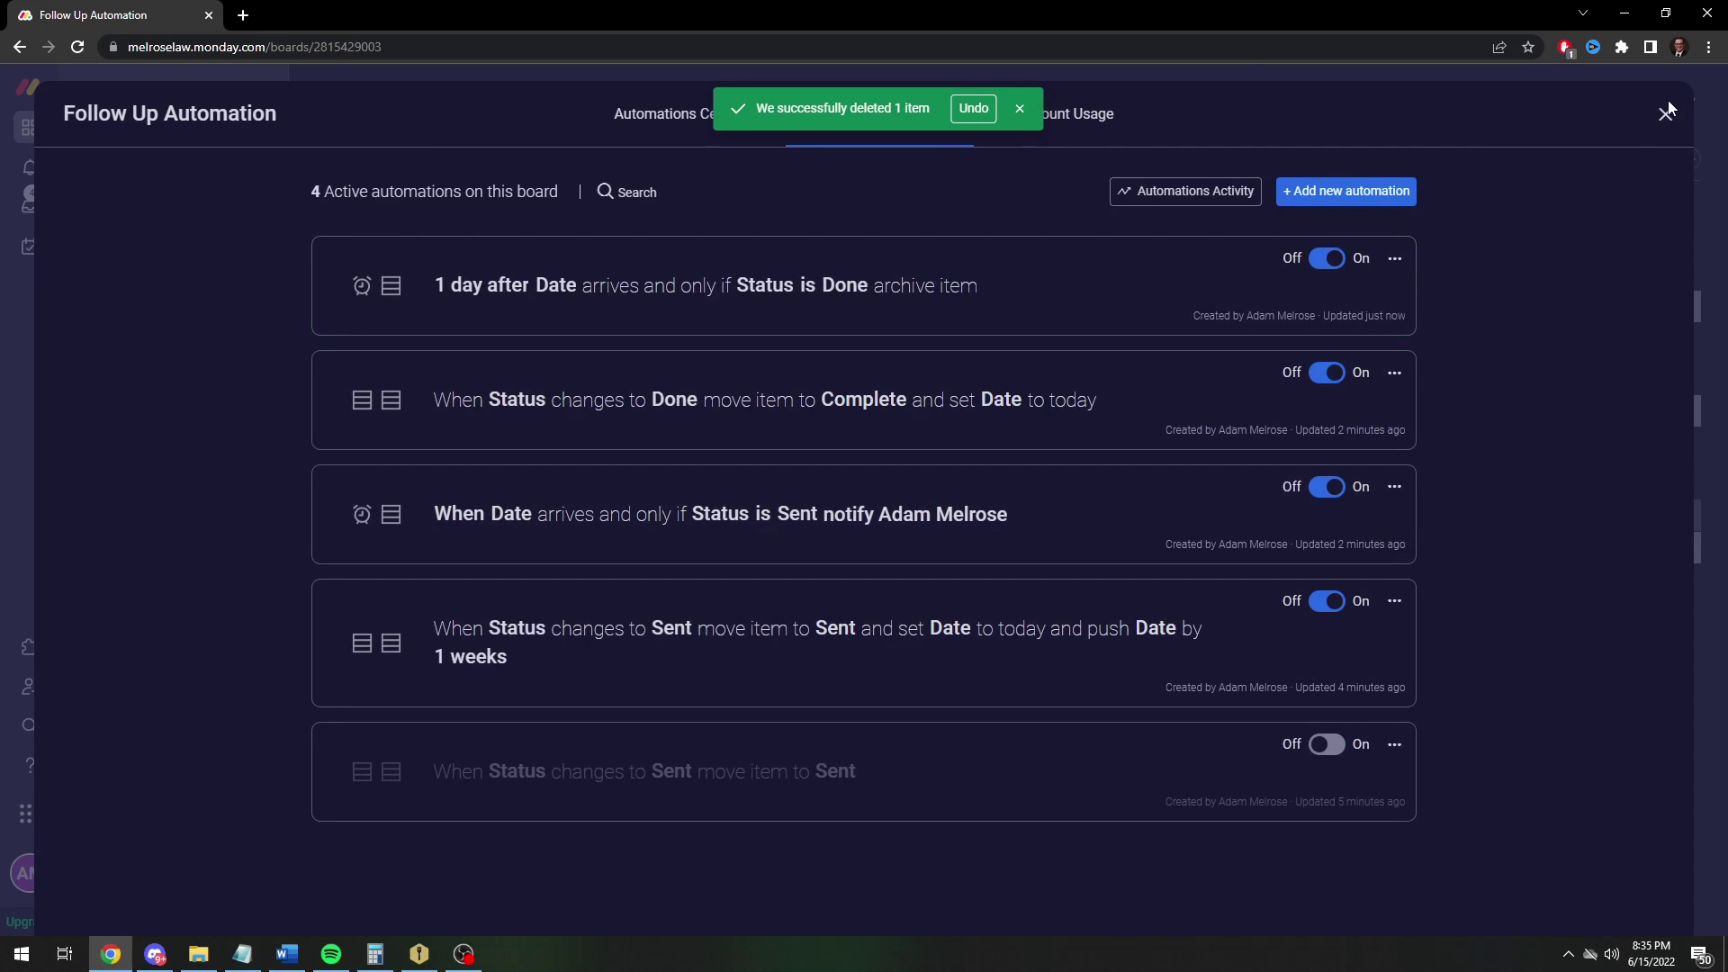
click(1665, 112)
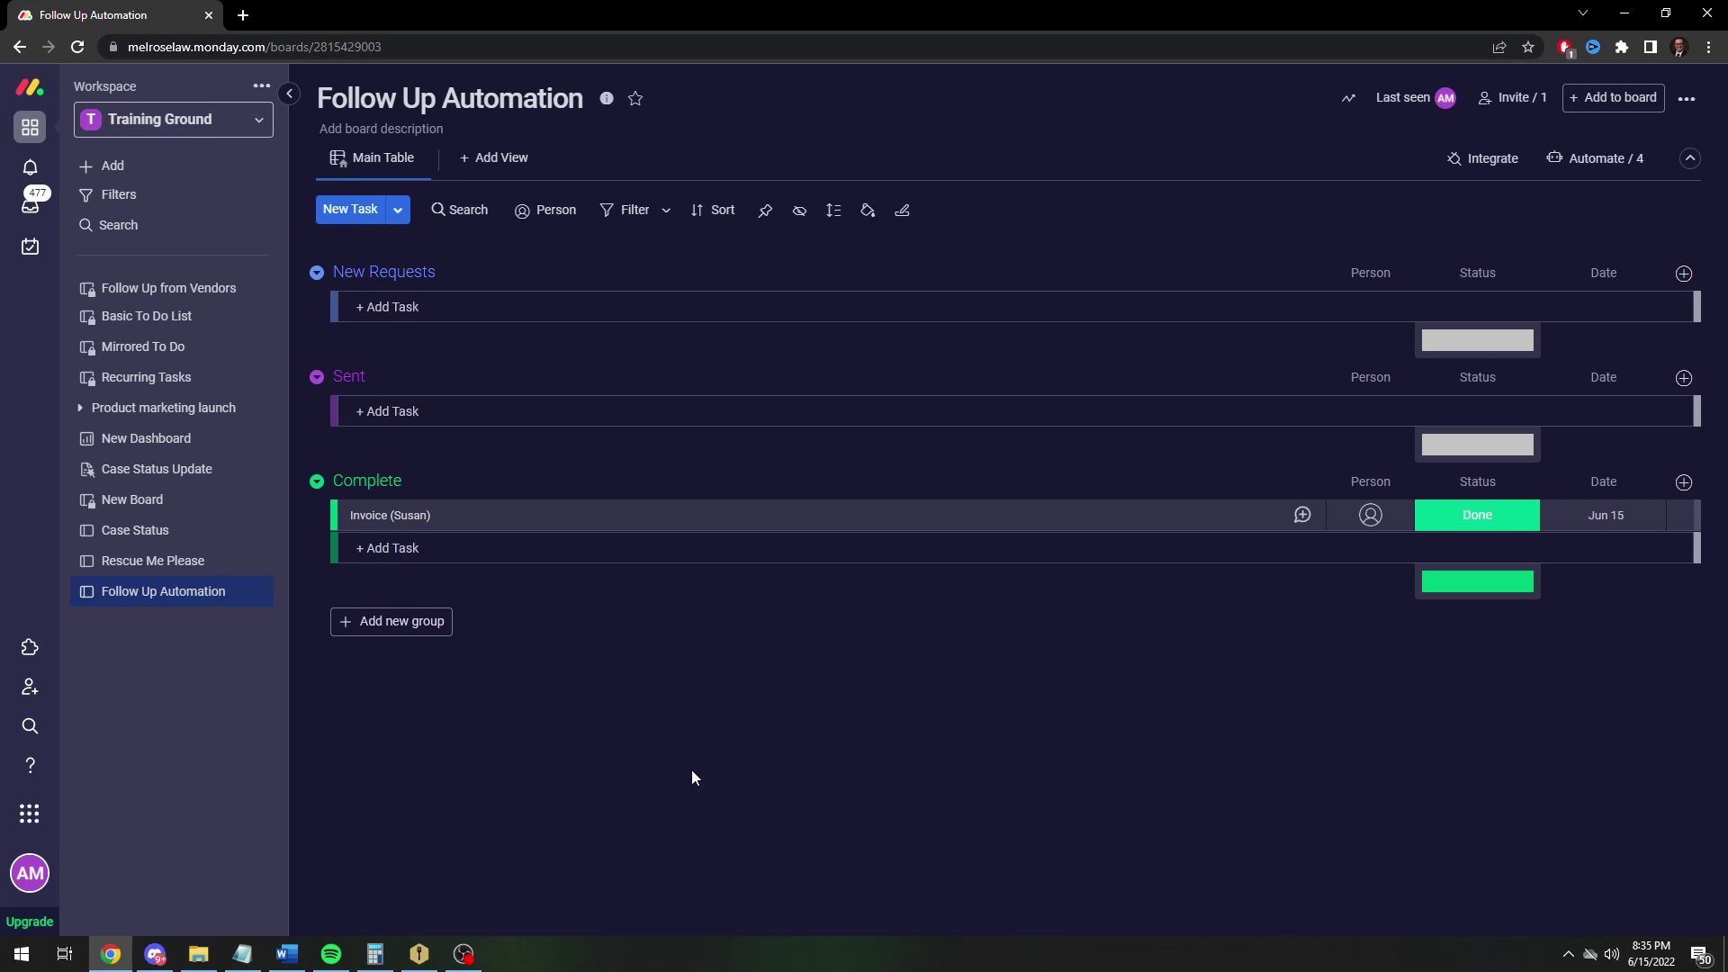
Add a Text column and enter the client's e-mail address in the invoice's cell
click(1683, 273)
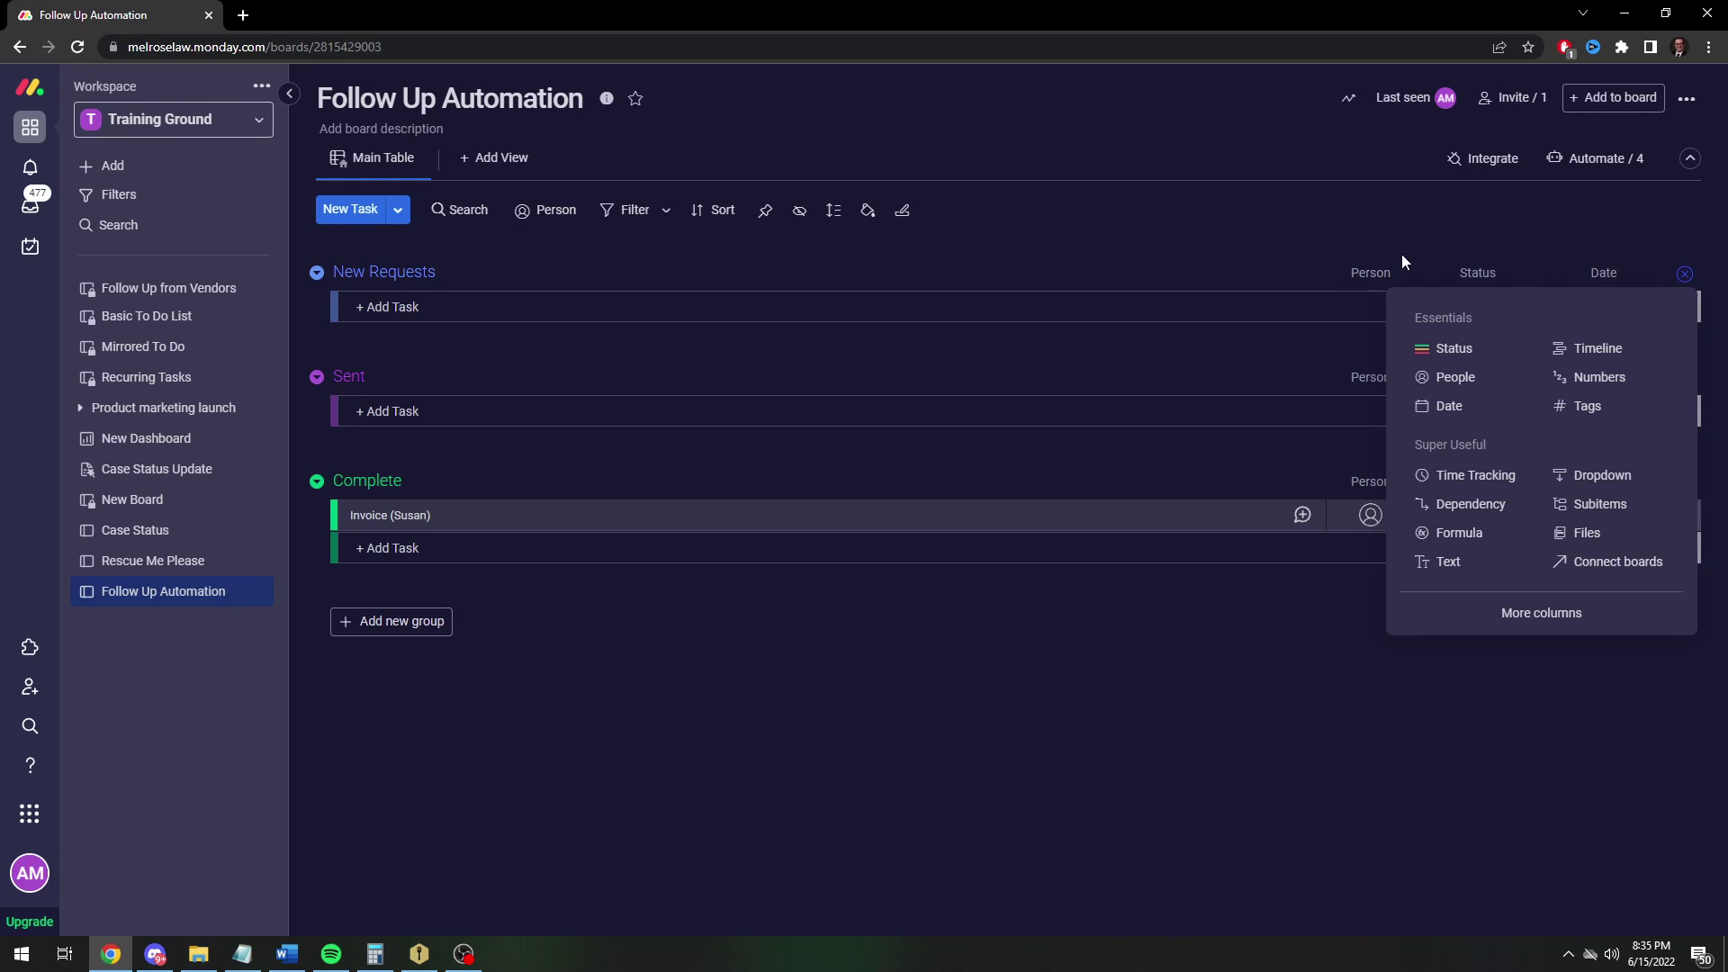
click(1452, 562)
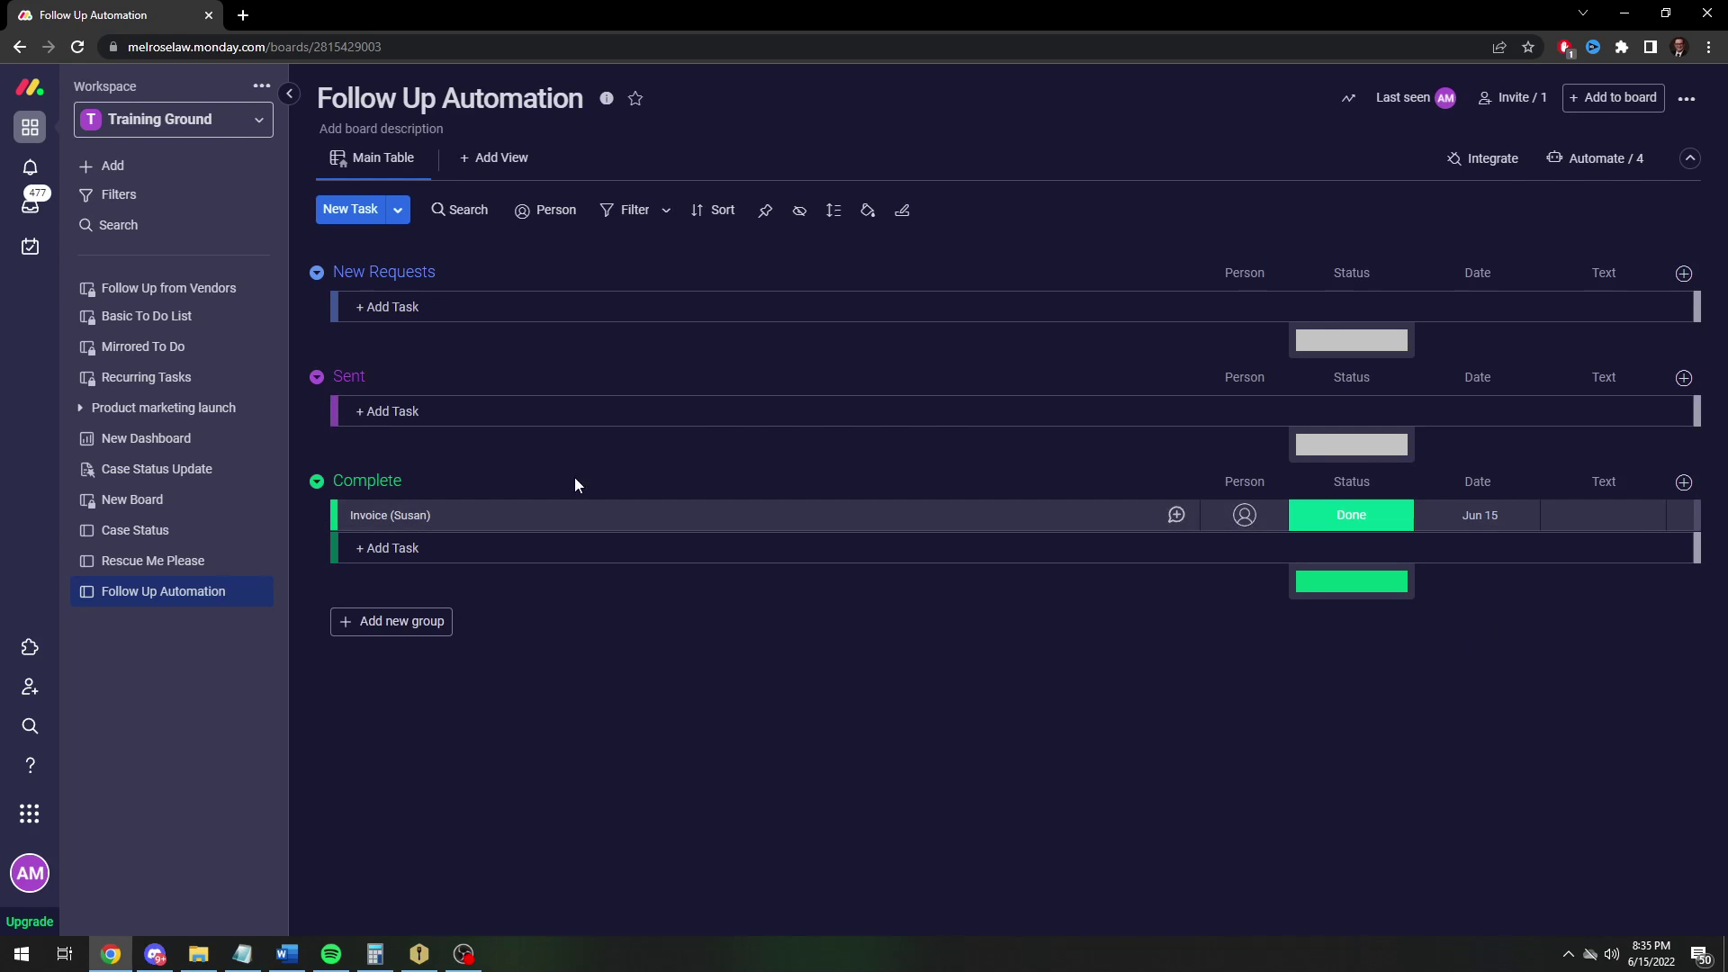
click(1581, 515)
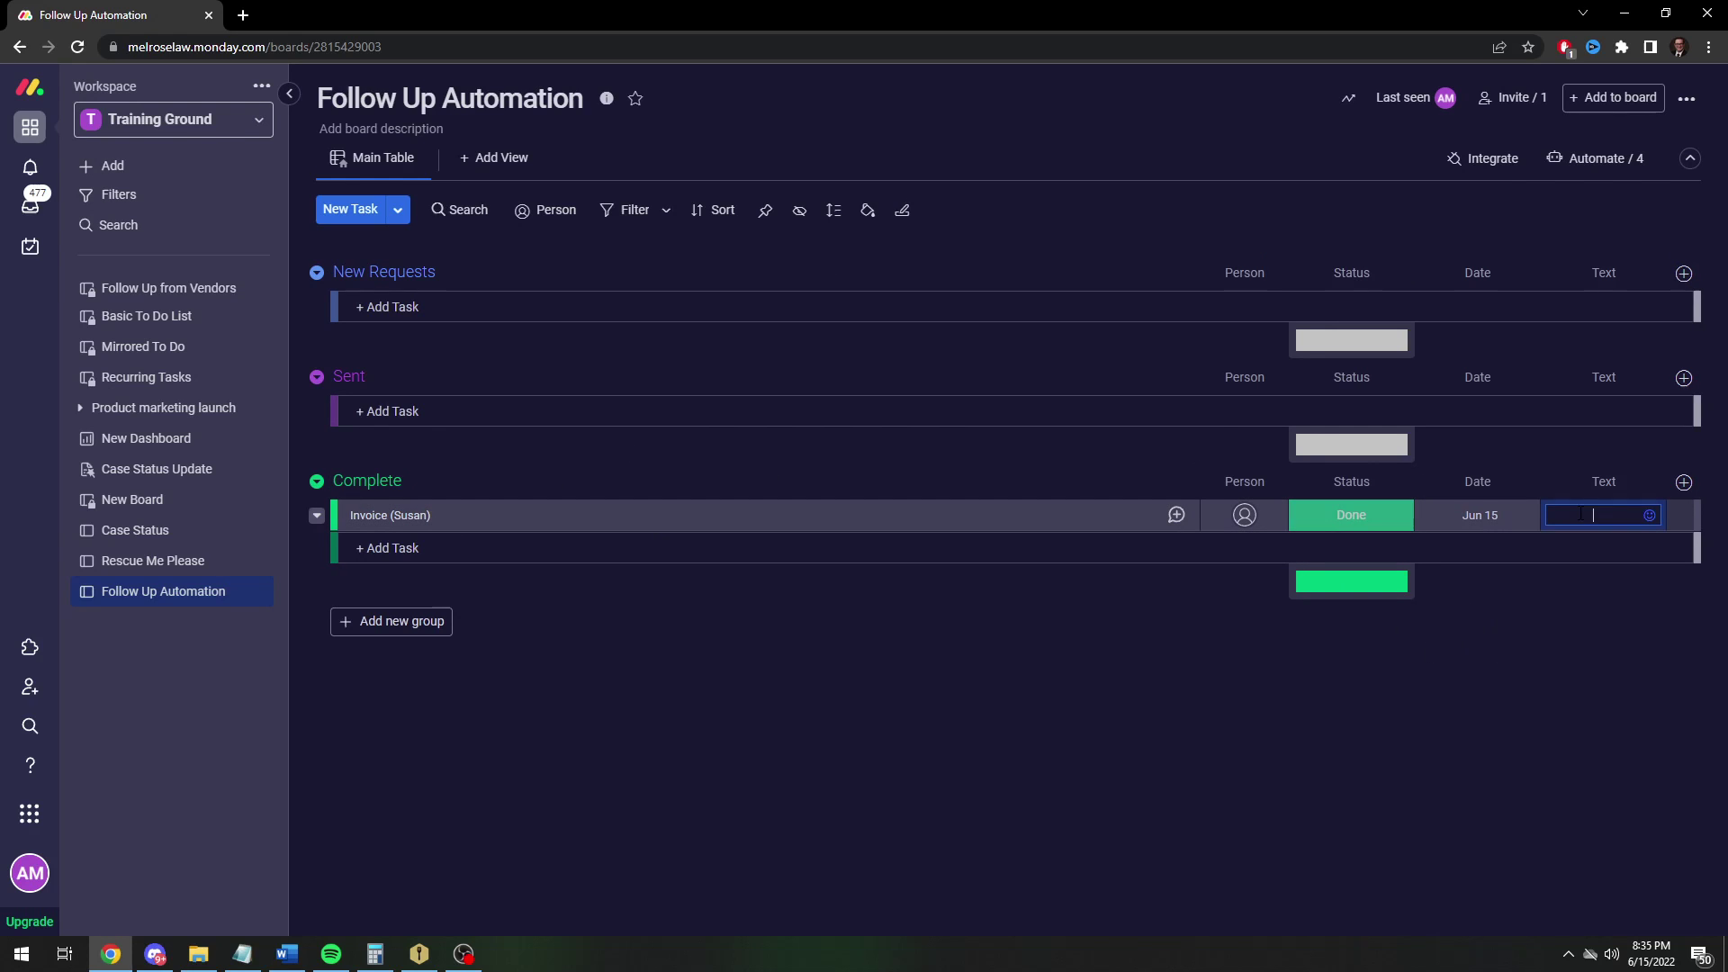
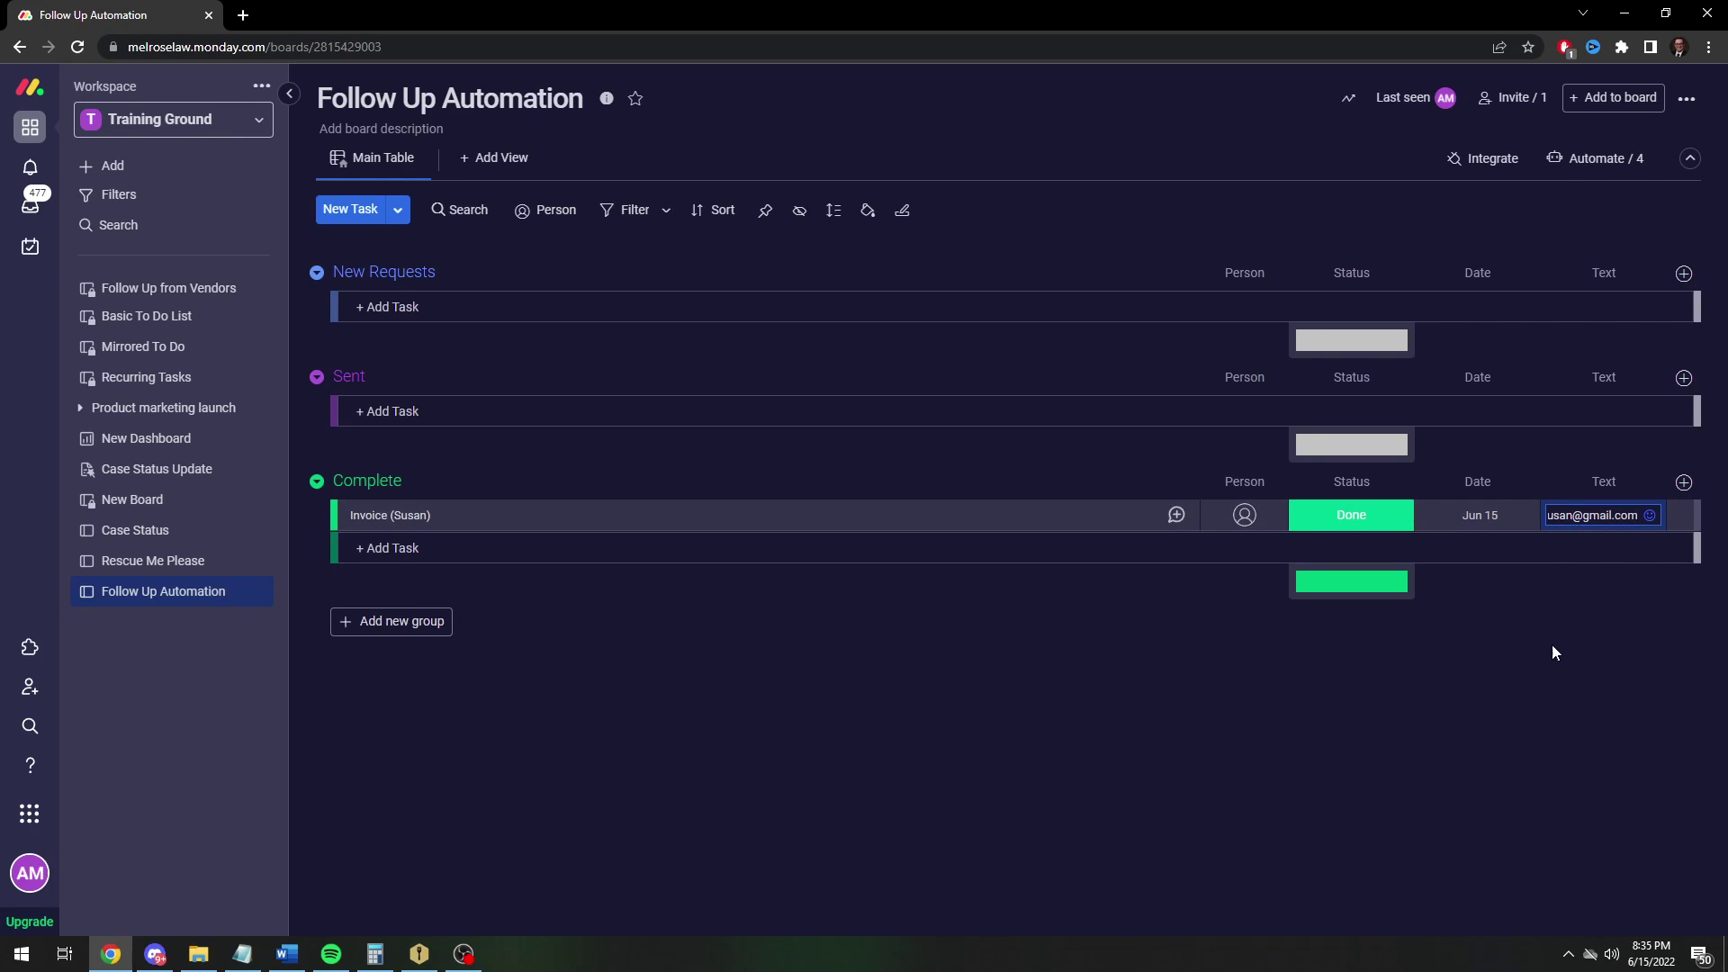
click(1548, 650)
Move the invoice into New Requests and set its status to Working on it
drag(1061, 509, 955, 302)
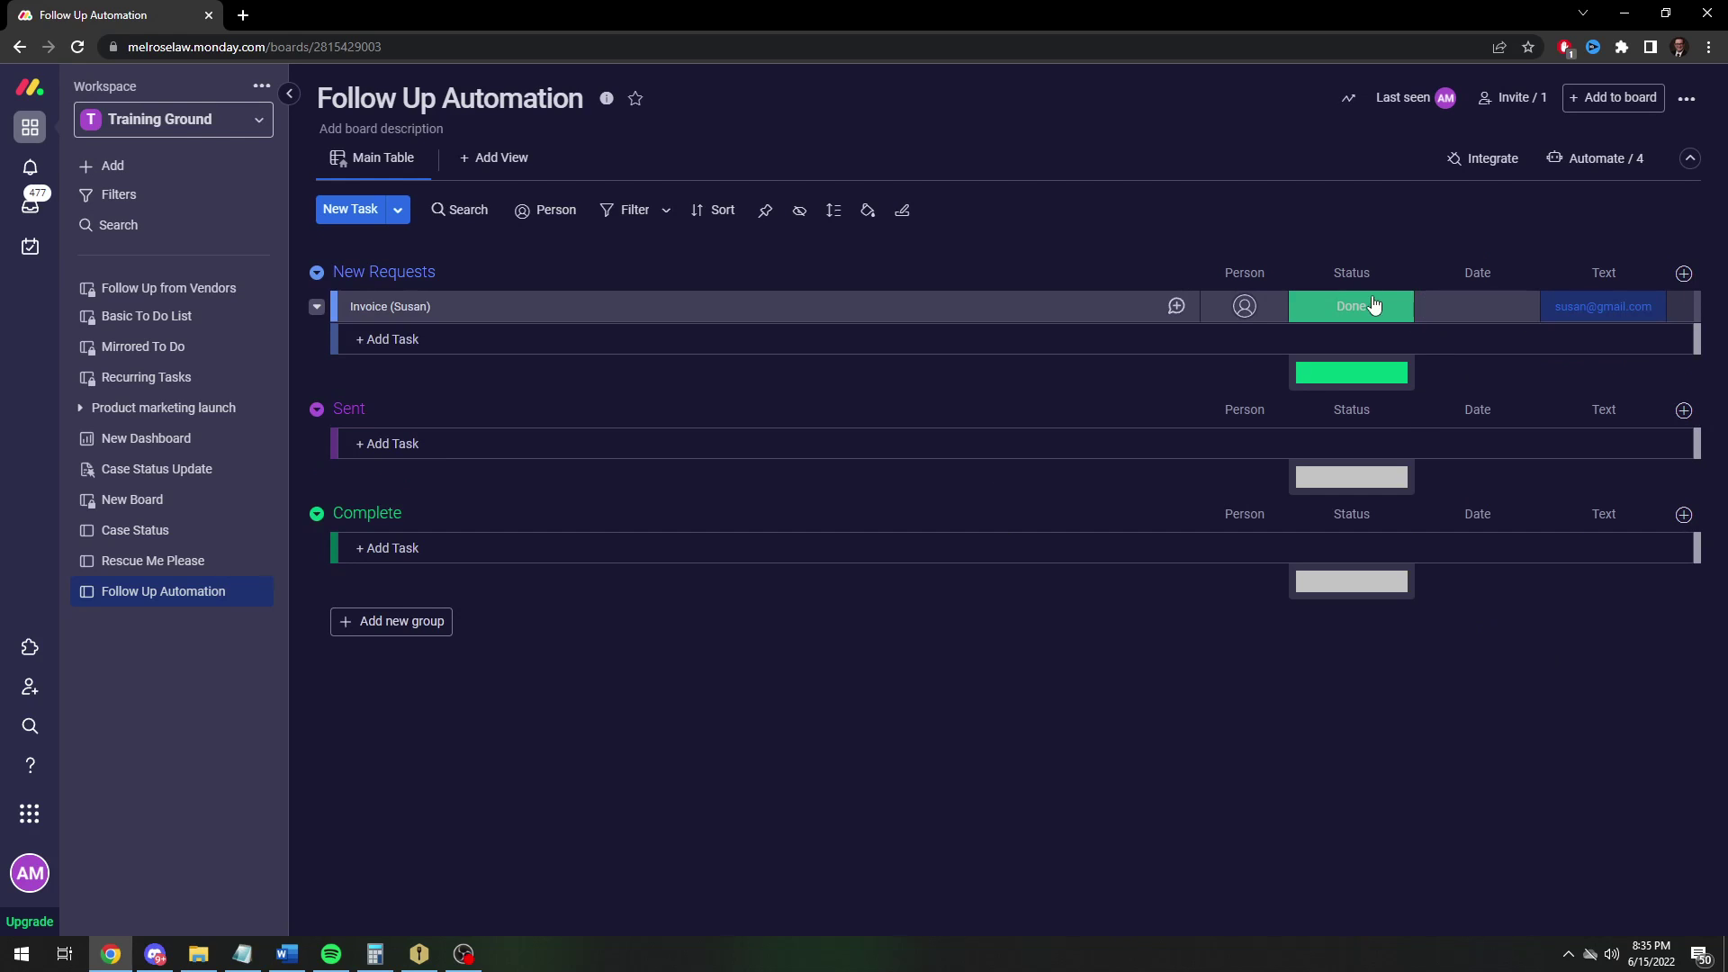
click(1373, 306)
click(1349, 347)
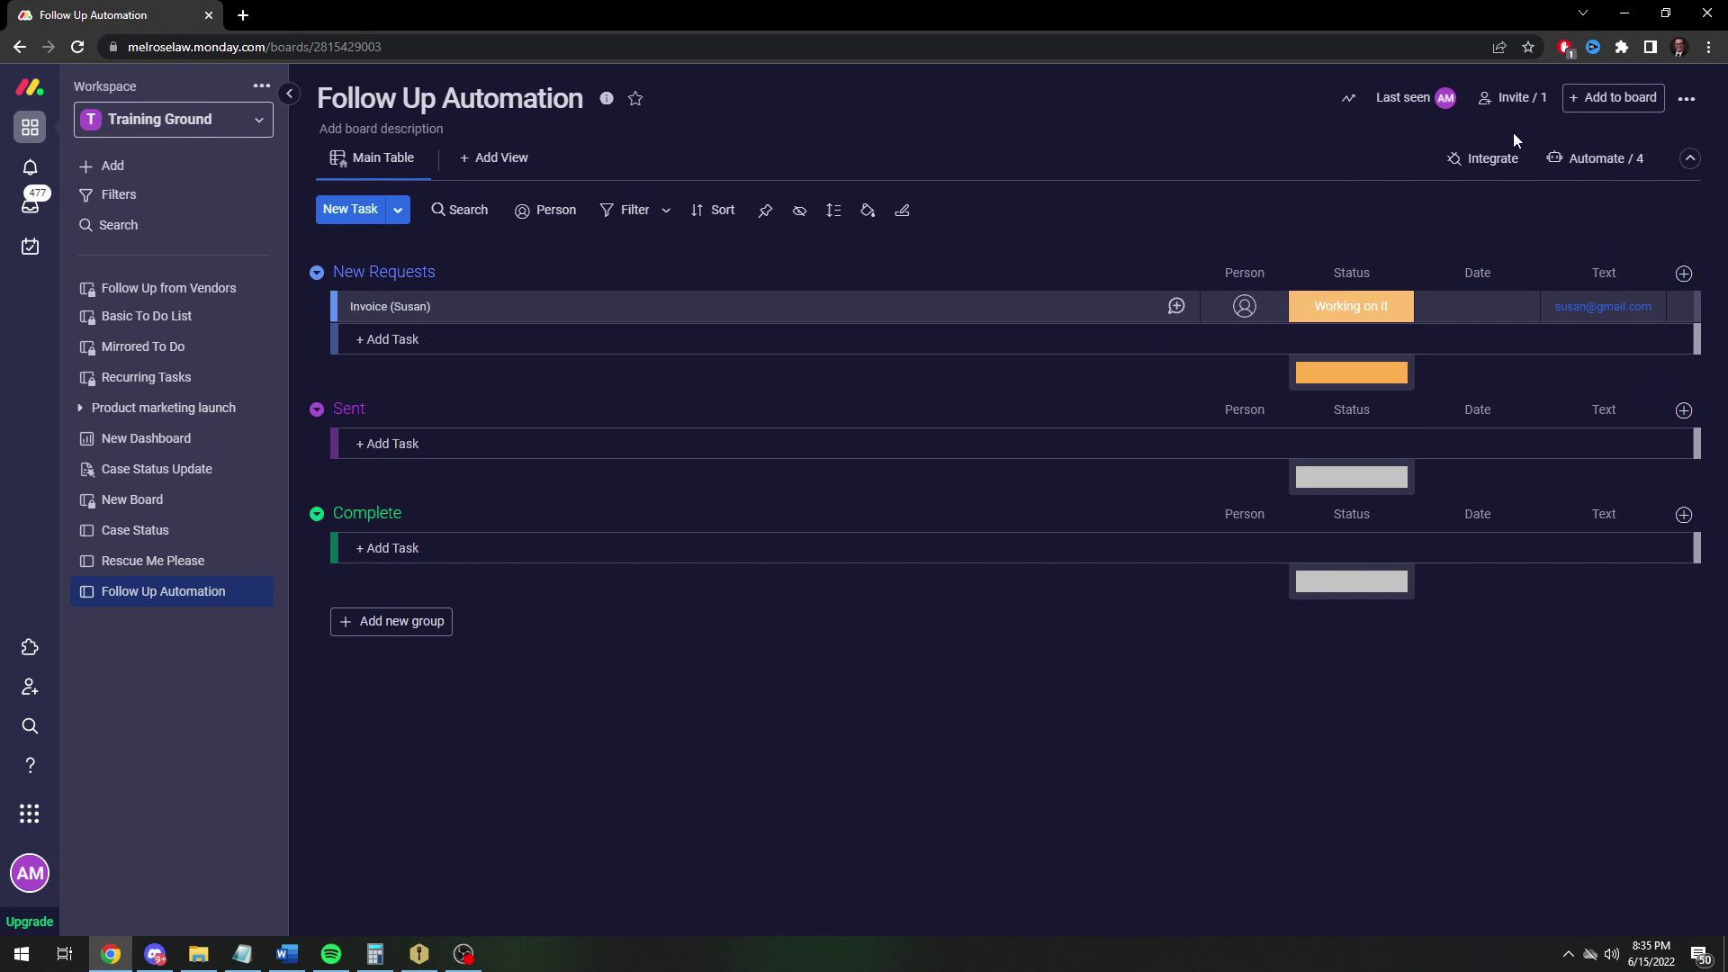
Start a new automation triggered when the Date column arrives at 8 AM
click(1619, 159)
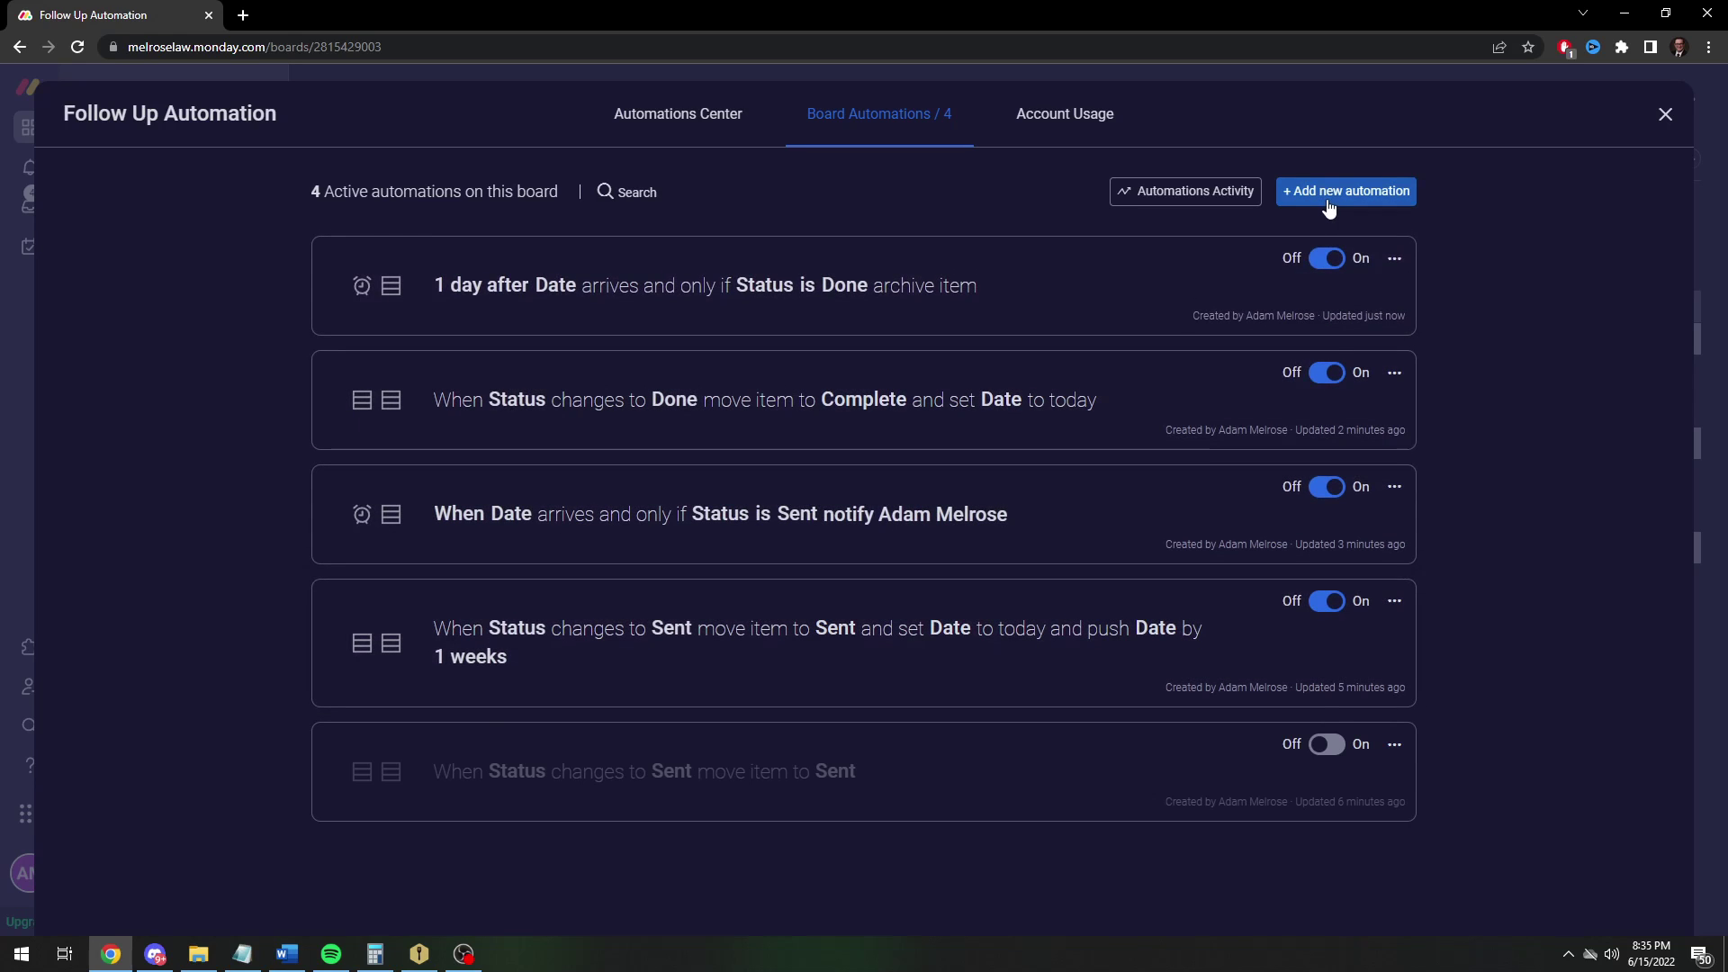
click(1329, 208)
click(558, 241)
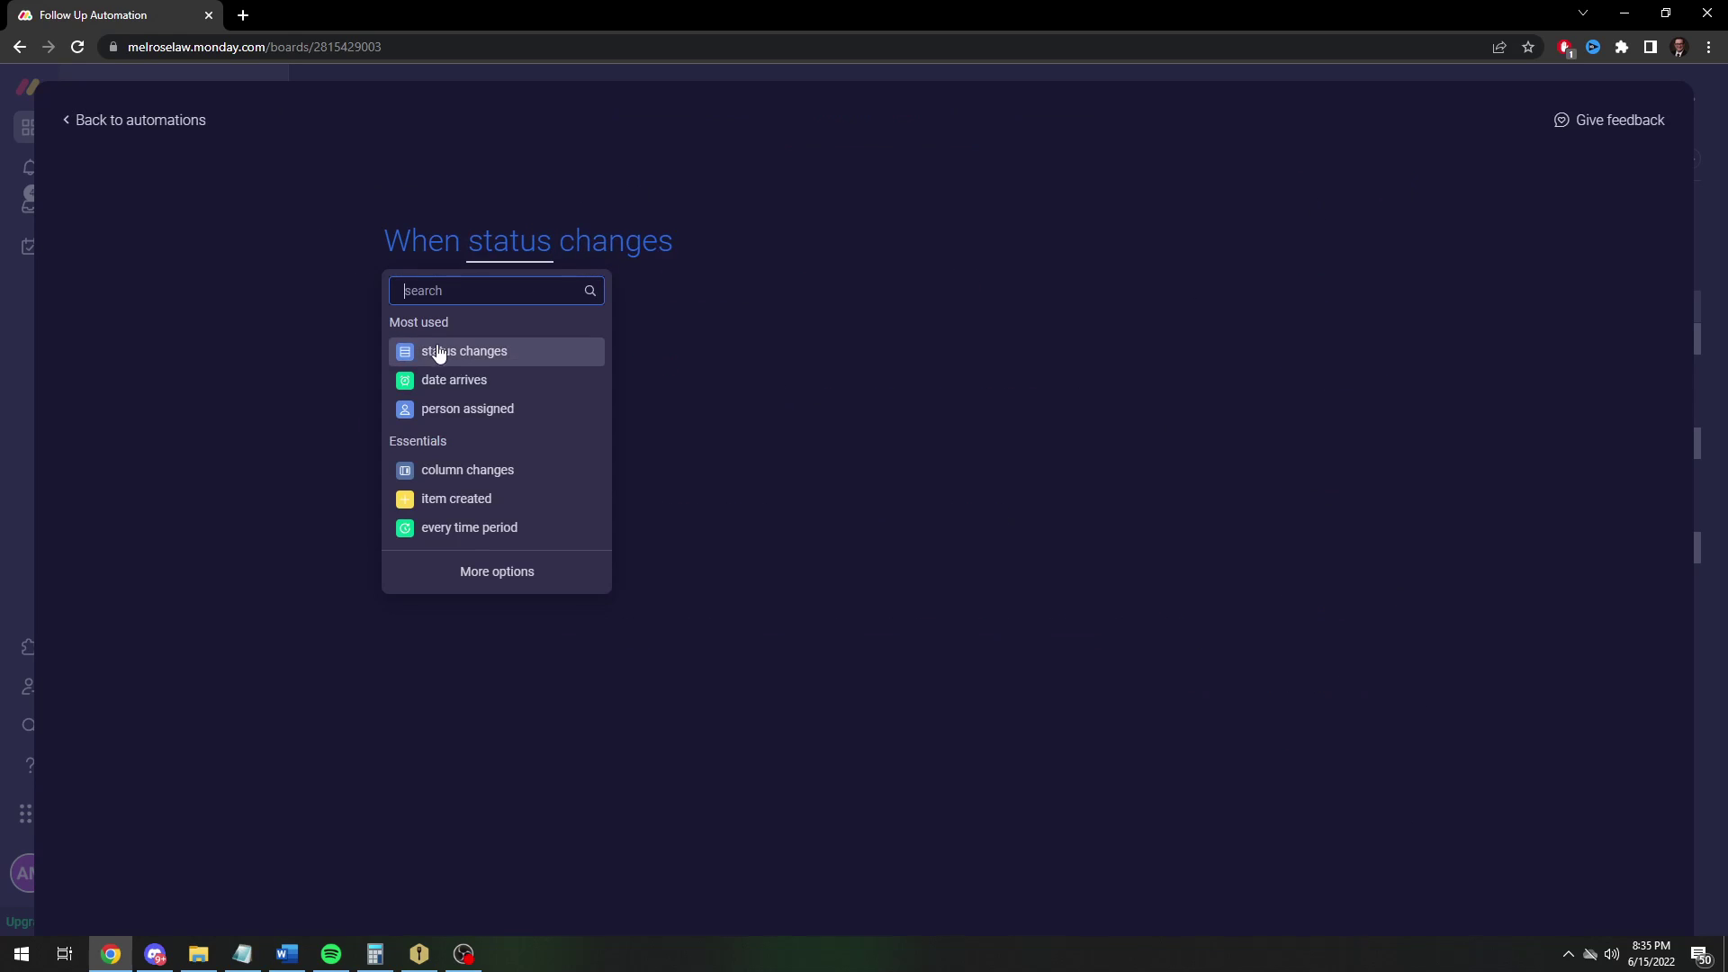
click(446, 381)
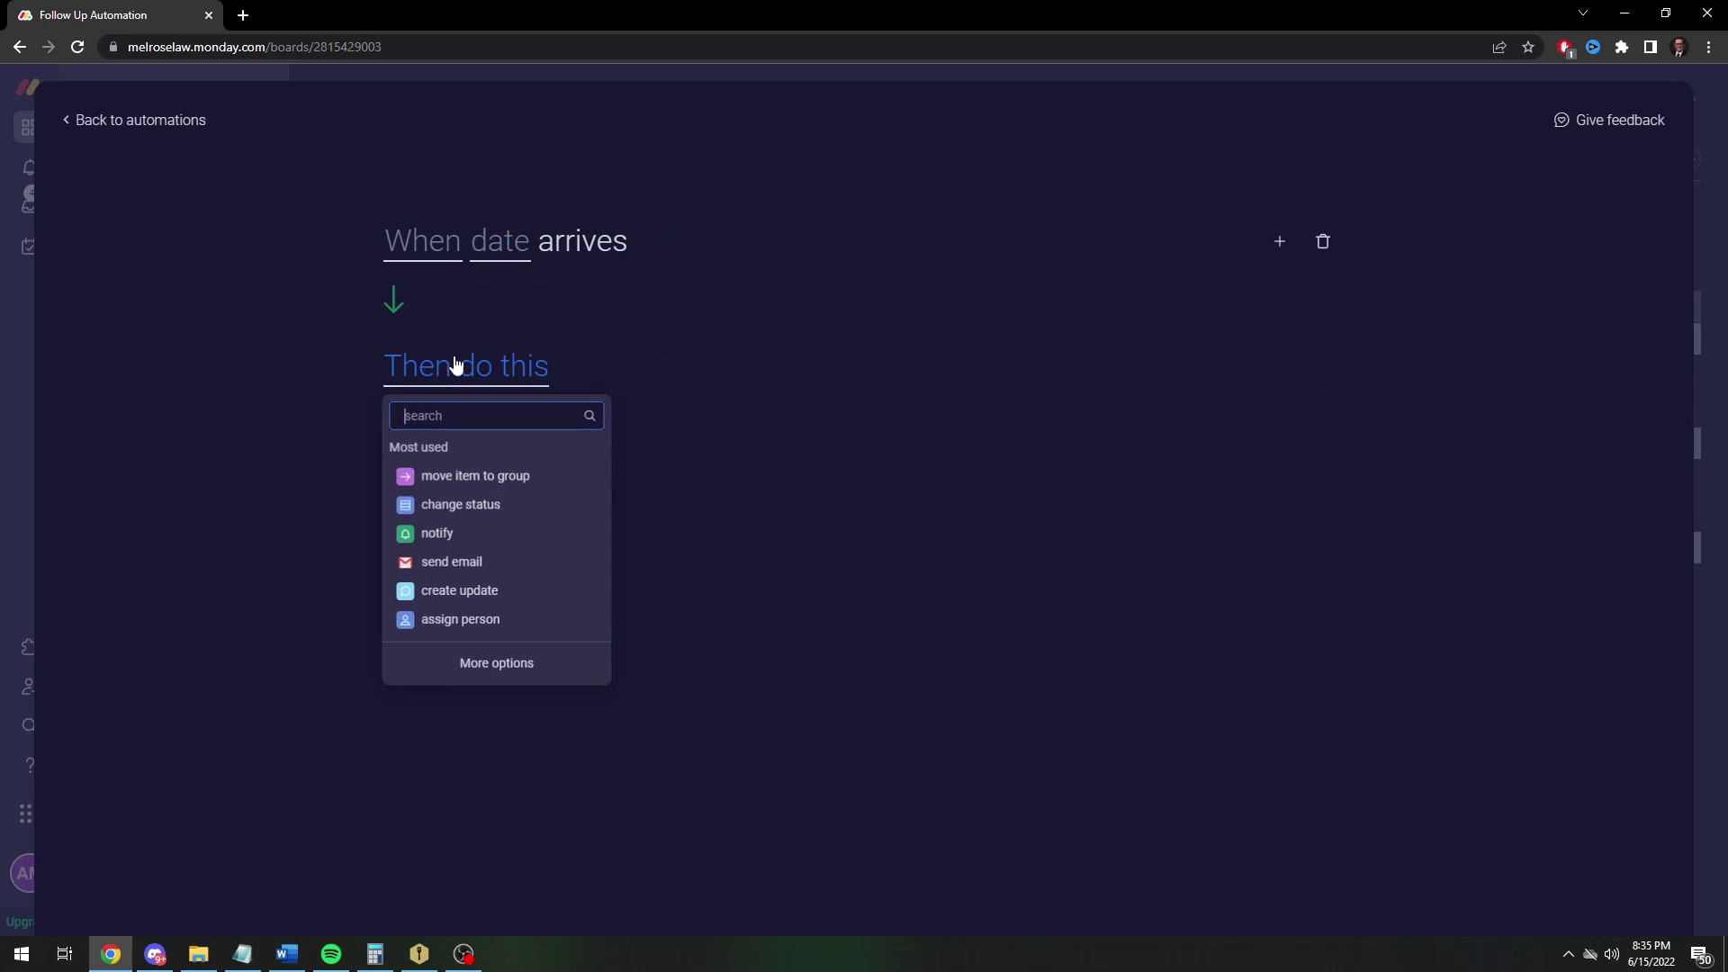
click(438, 252)
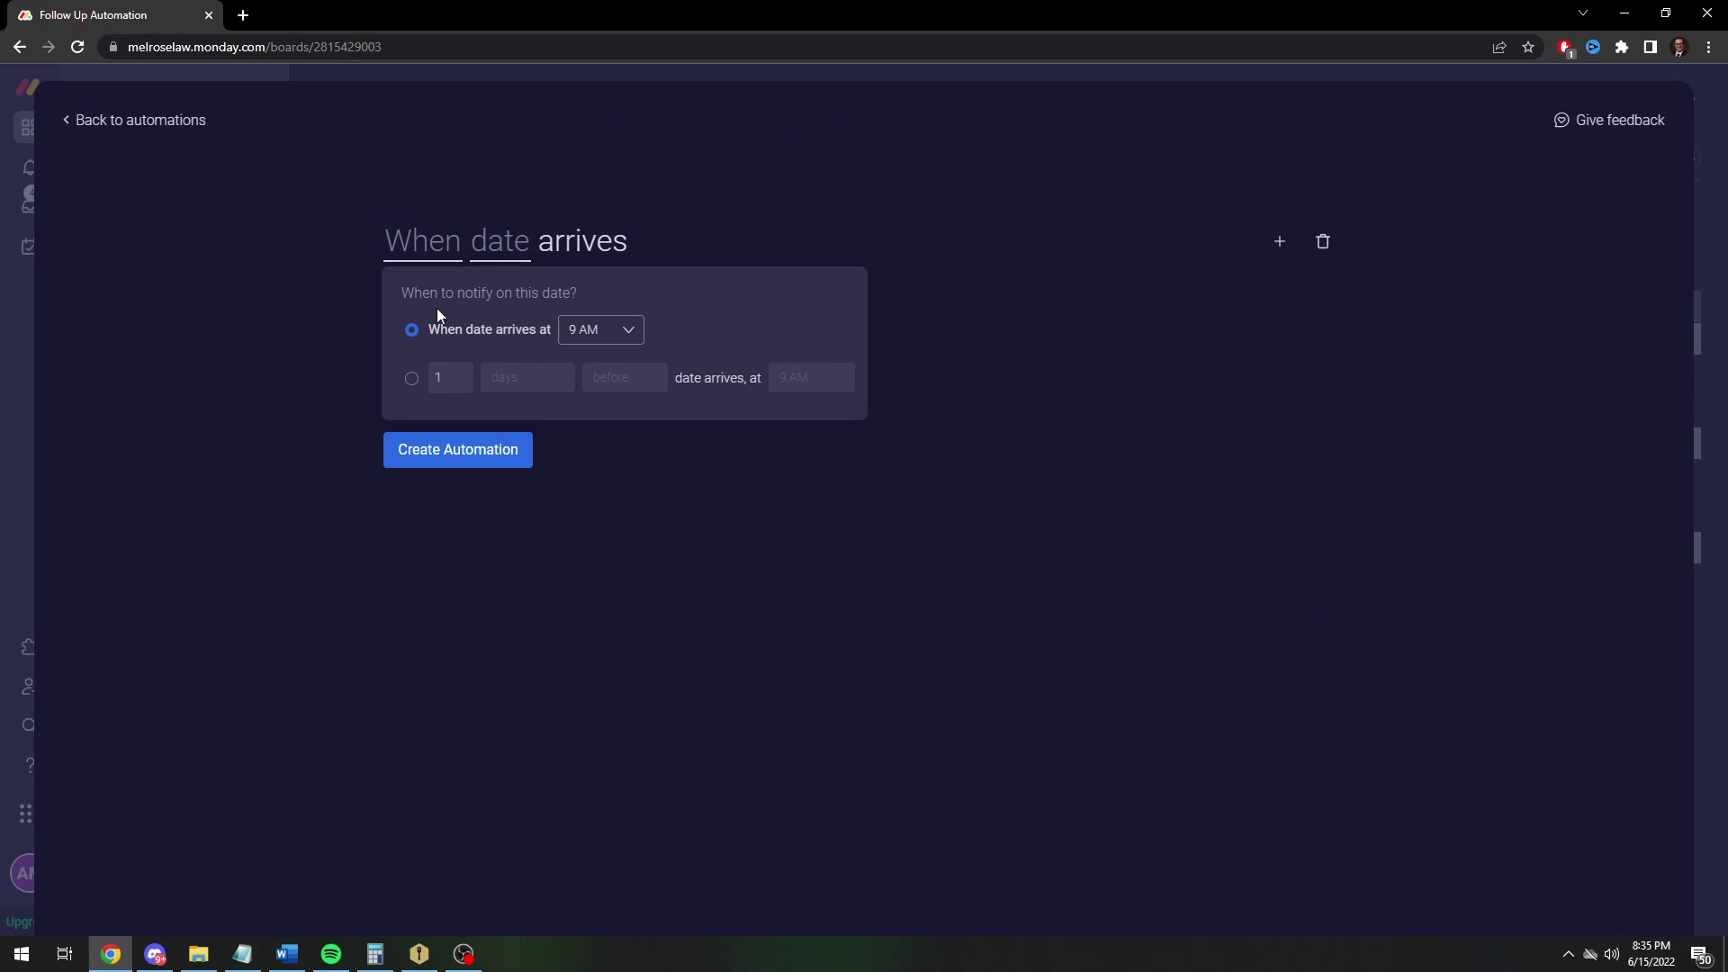
click(567, 331)
click(590, 439)
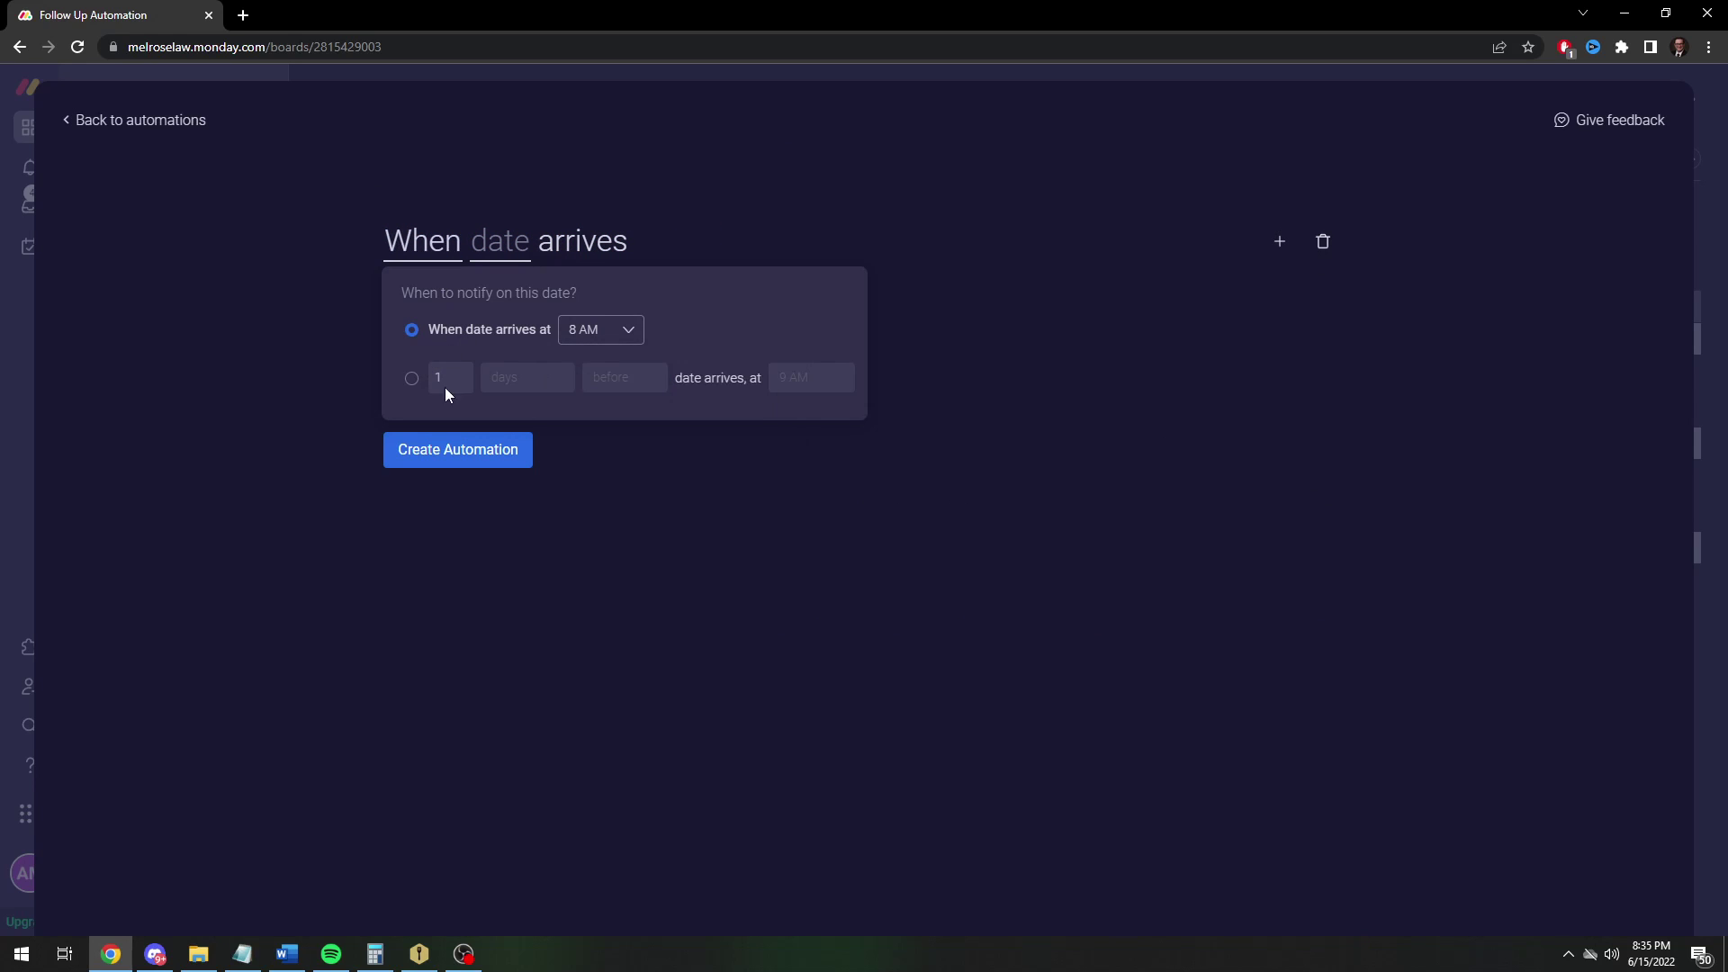
click(774, 264)
click(511, 244)
click(504, 321)
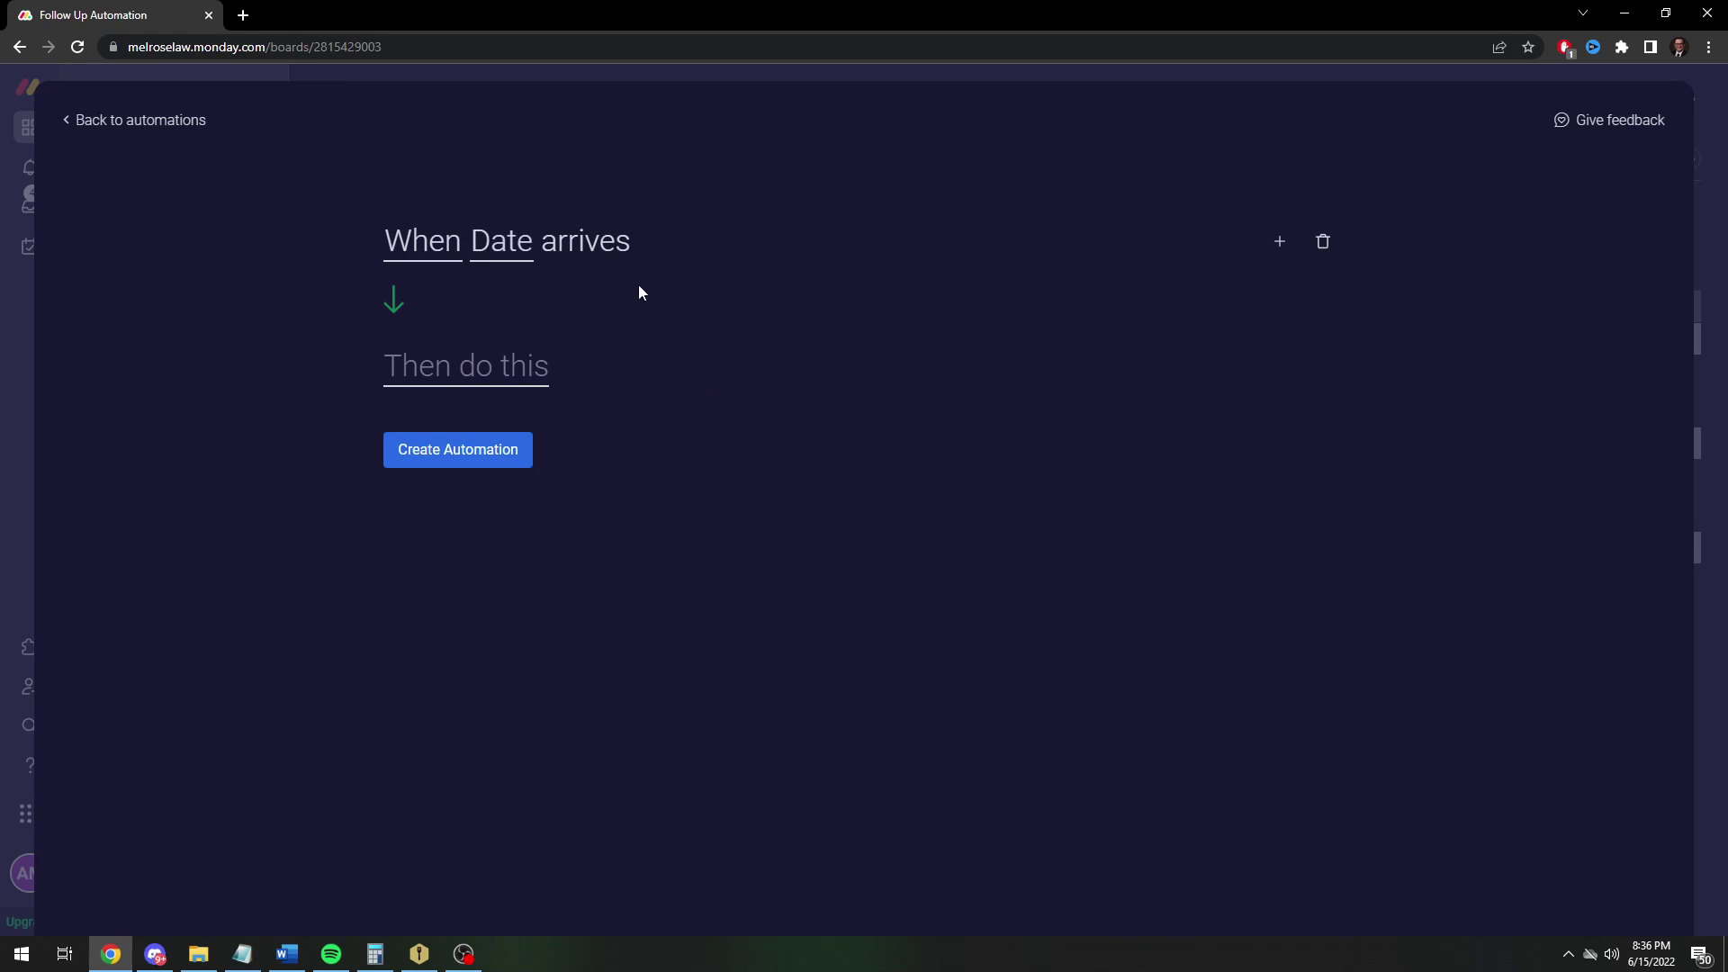
Add a condition so it only runs if Status is Sent
click(1278, 241)
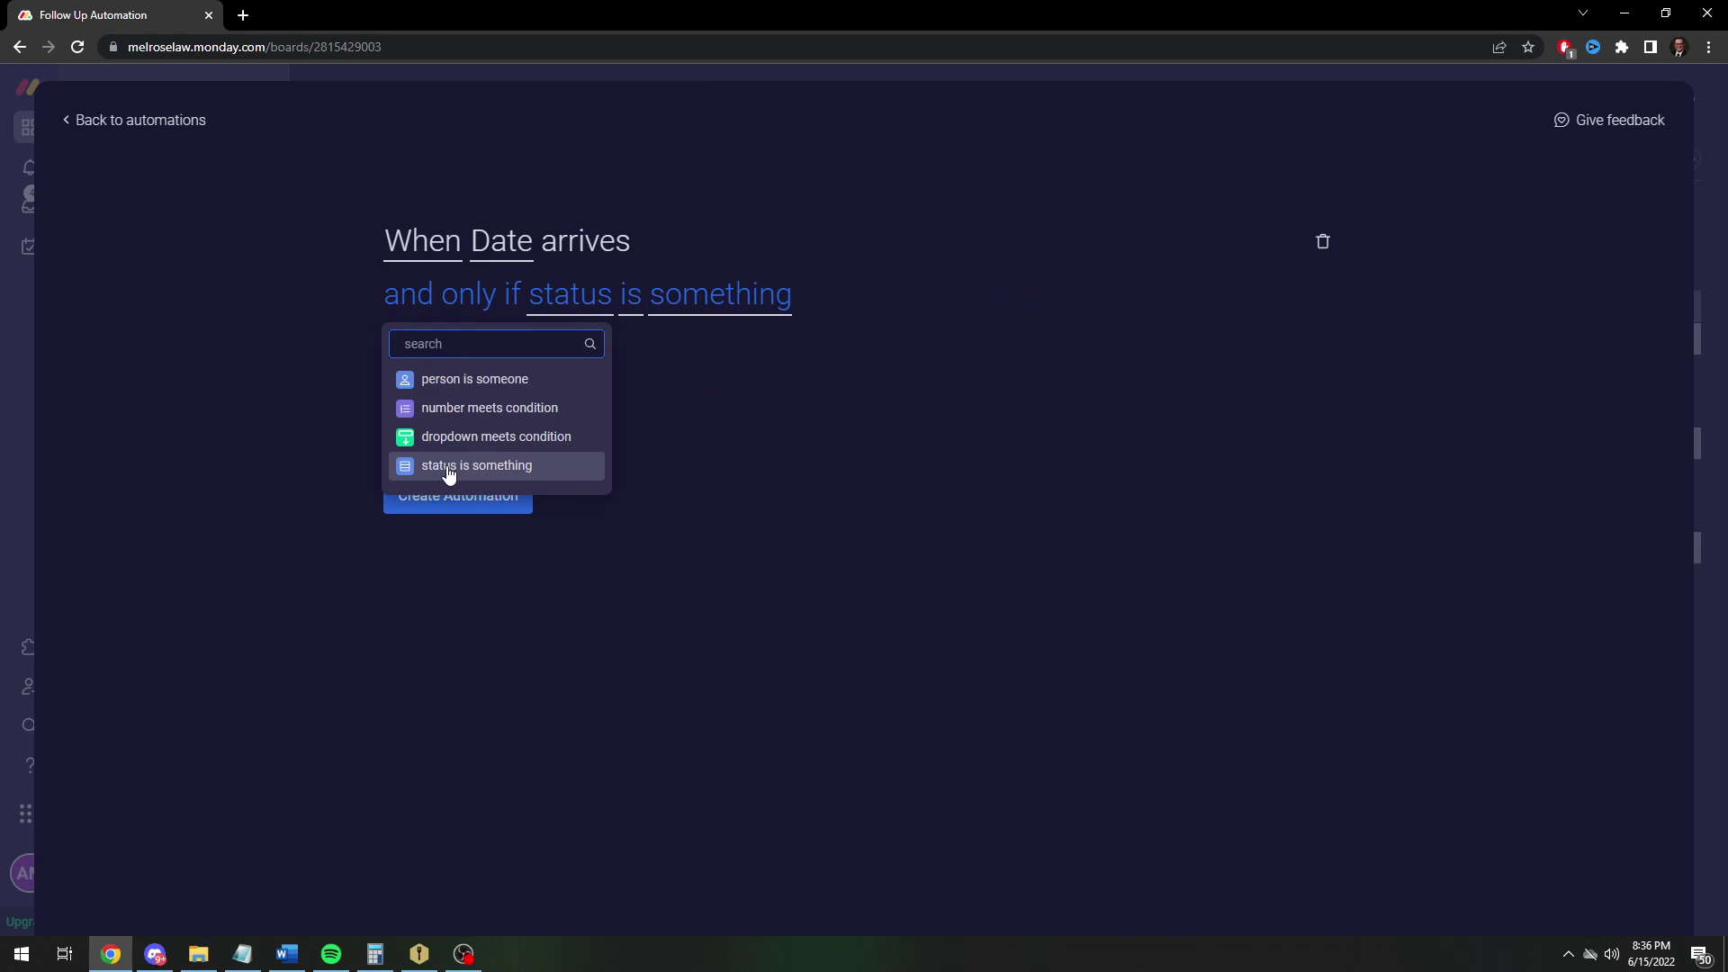
click(463, 464)
click(574, 309)
click(580, 372)
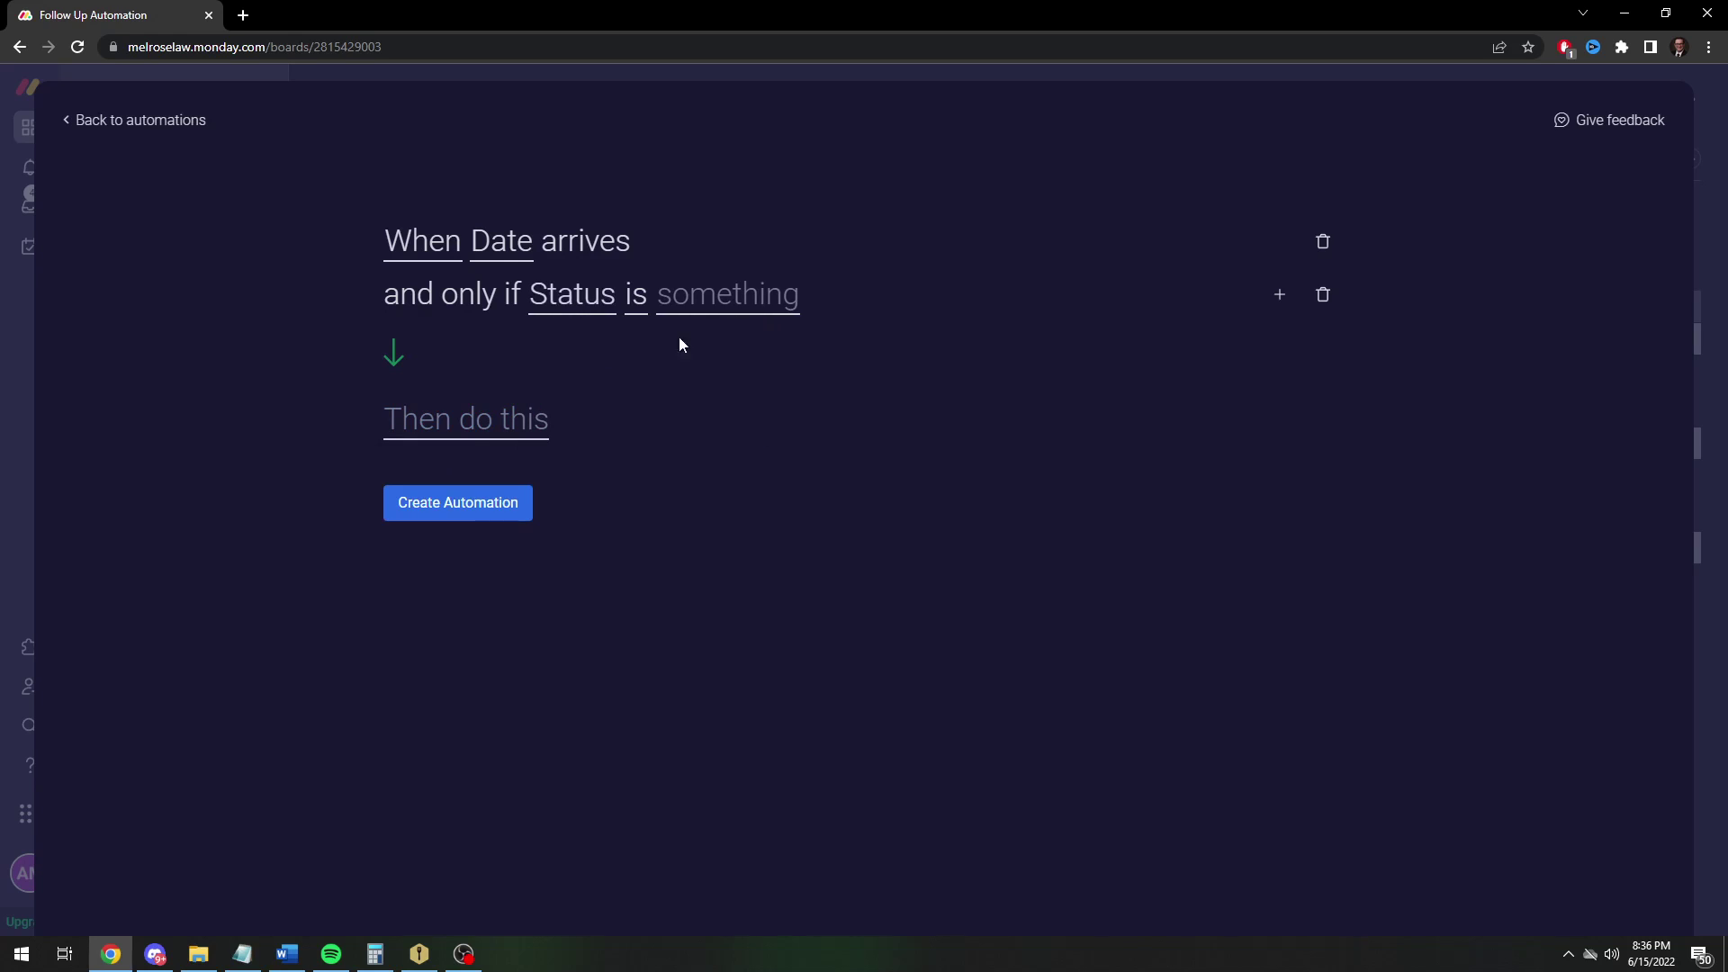
click(725, 294)
click(805, 446)
Set the action to send a Gmail email and write the payment reminder subject and body
click(504, 419)
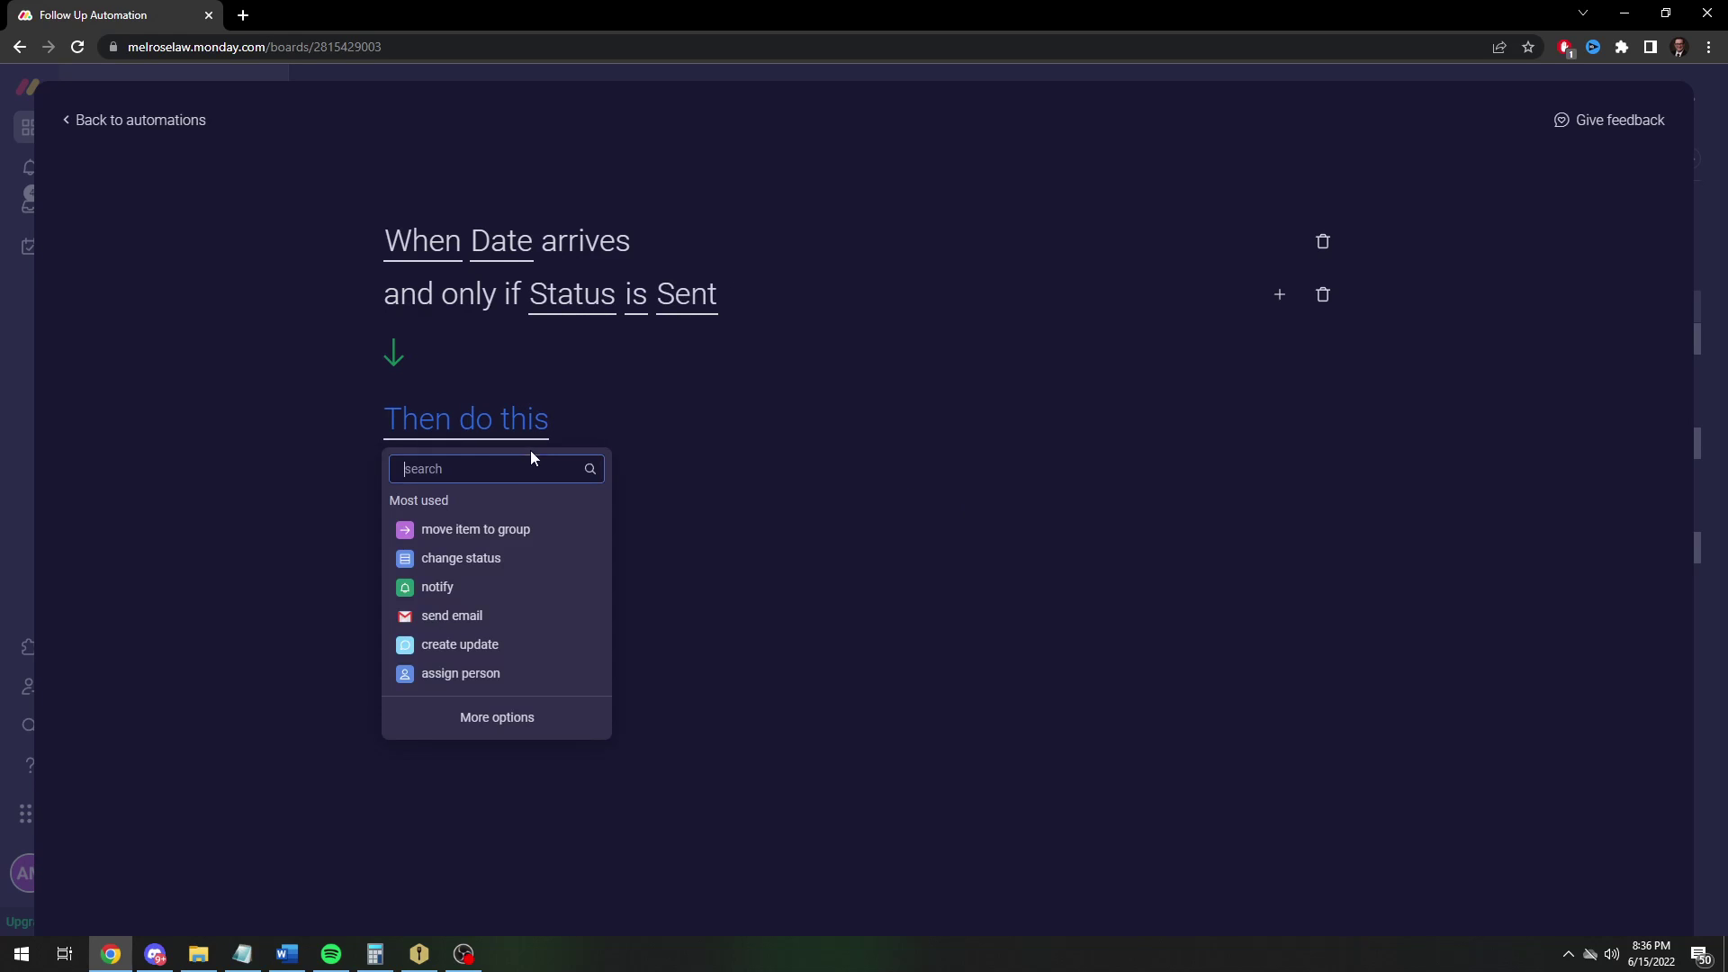
text(email)
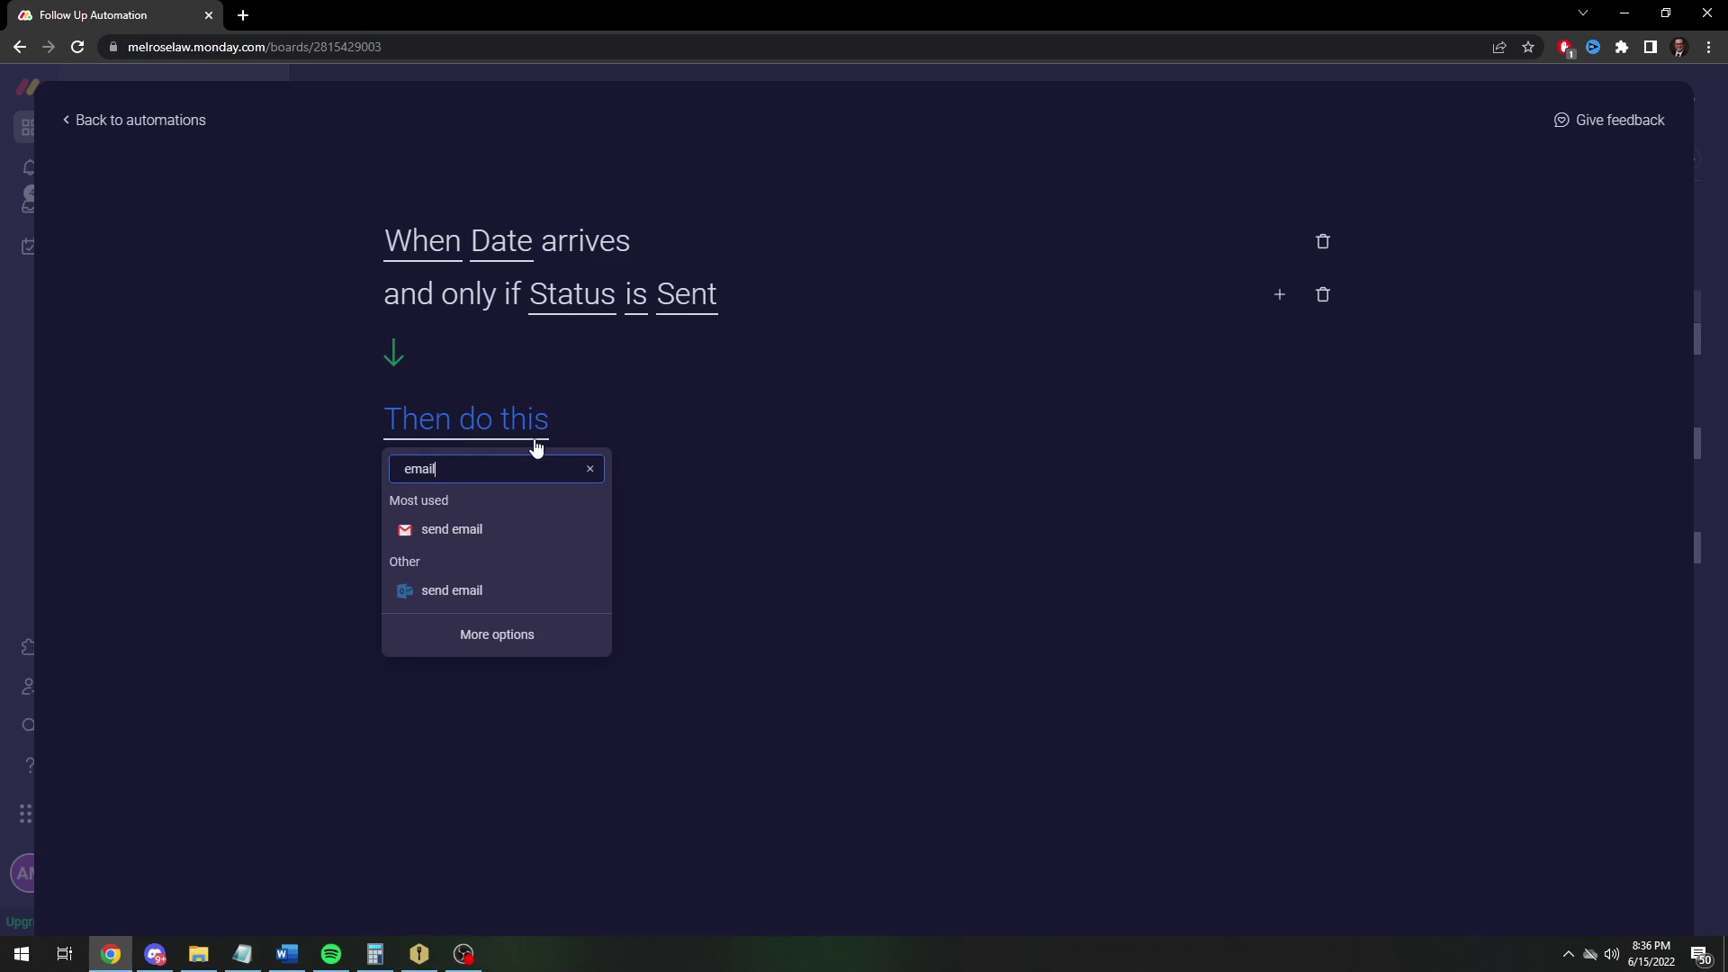
click(482, 530)
click(651, 421)
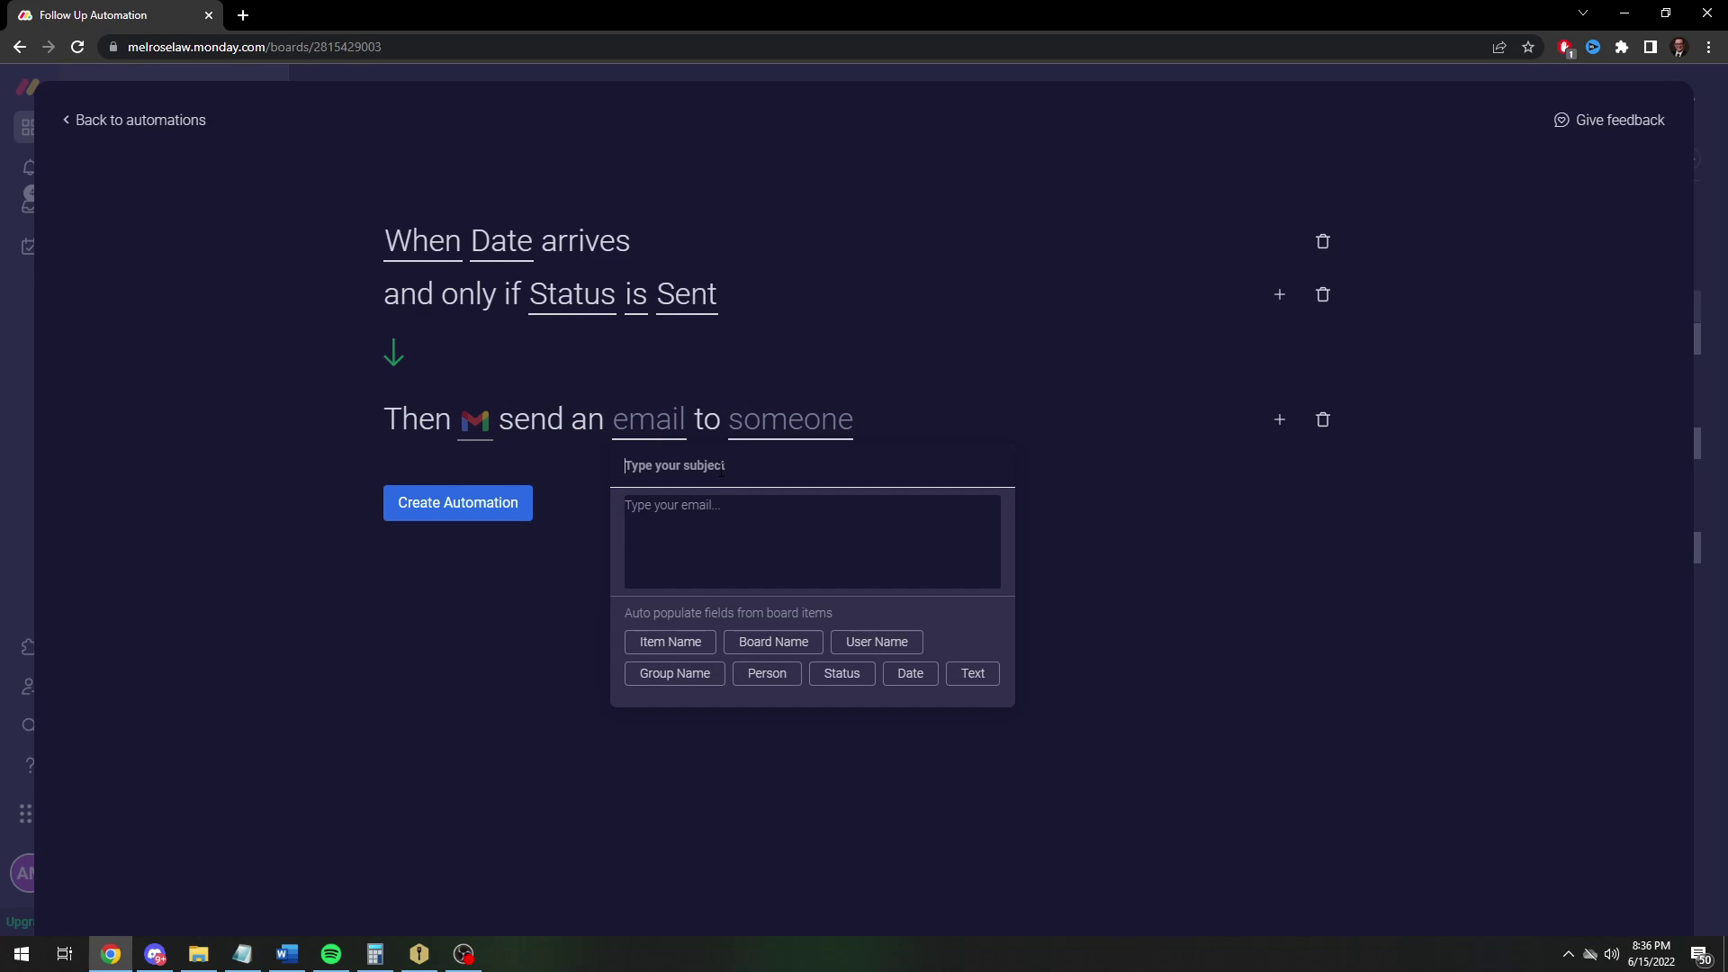
text(Please)
key(ctrl+a)
text(Fo)
text(Please )
text(remi)
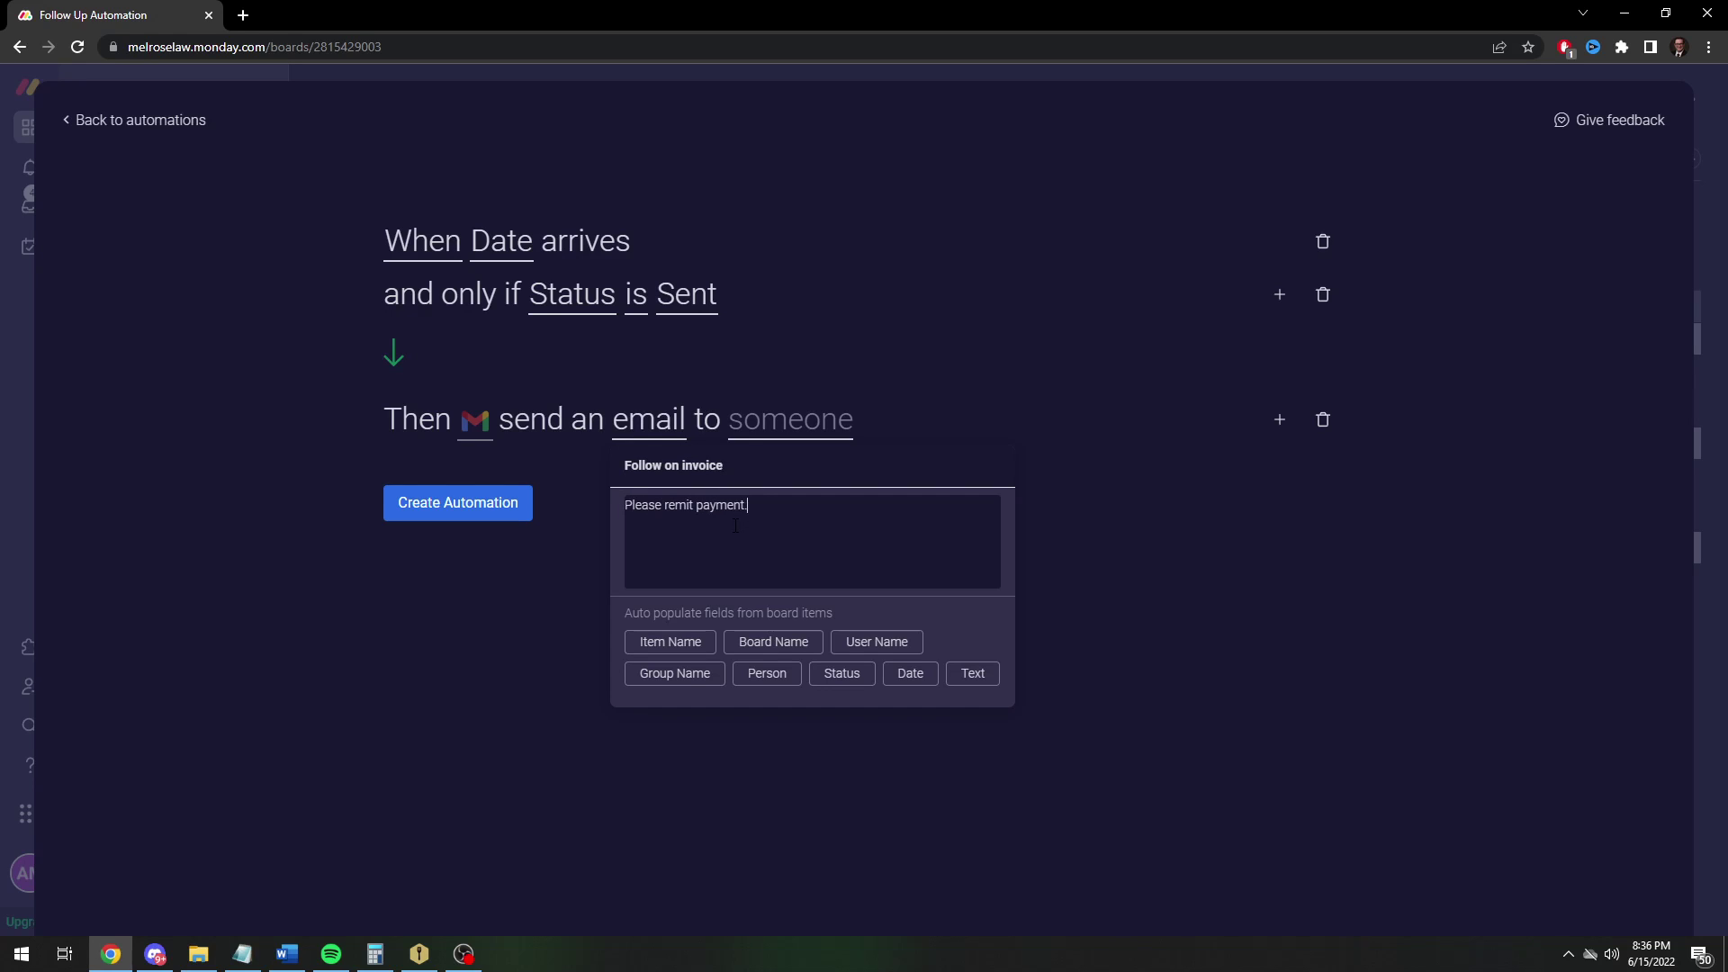
click(1213, 634)
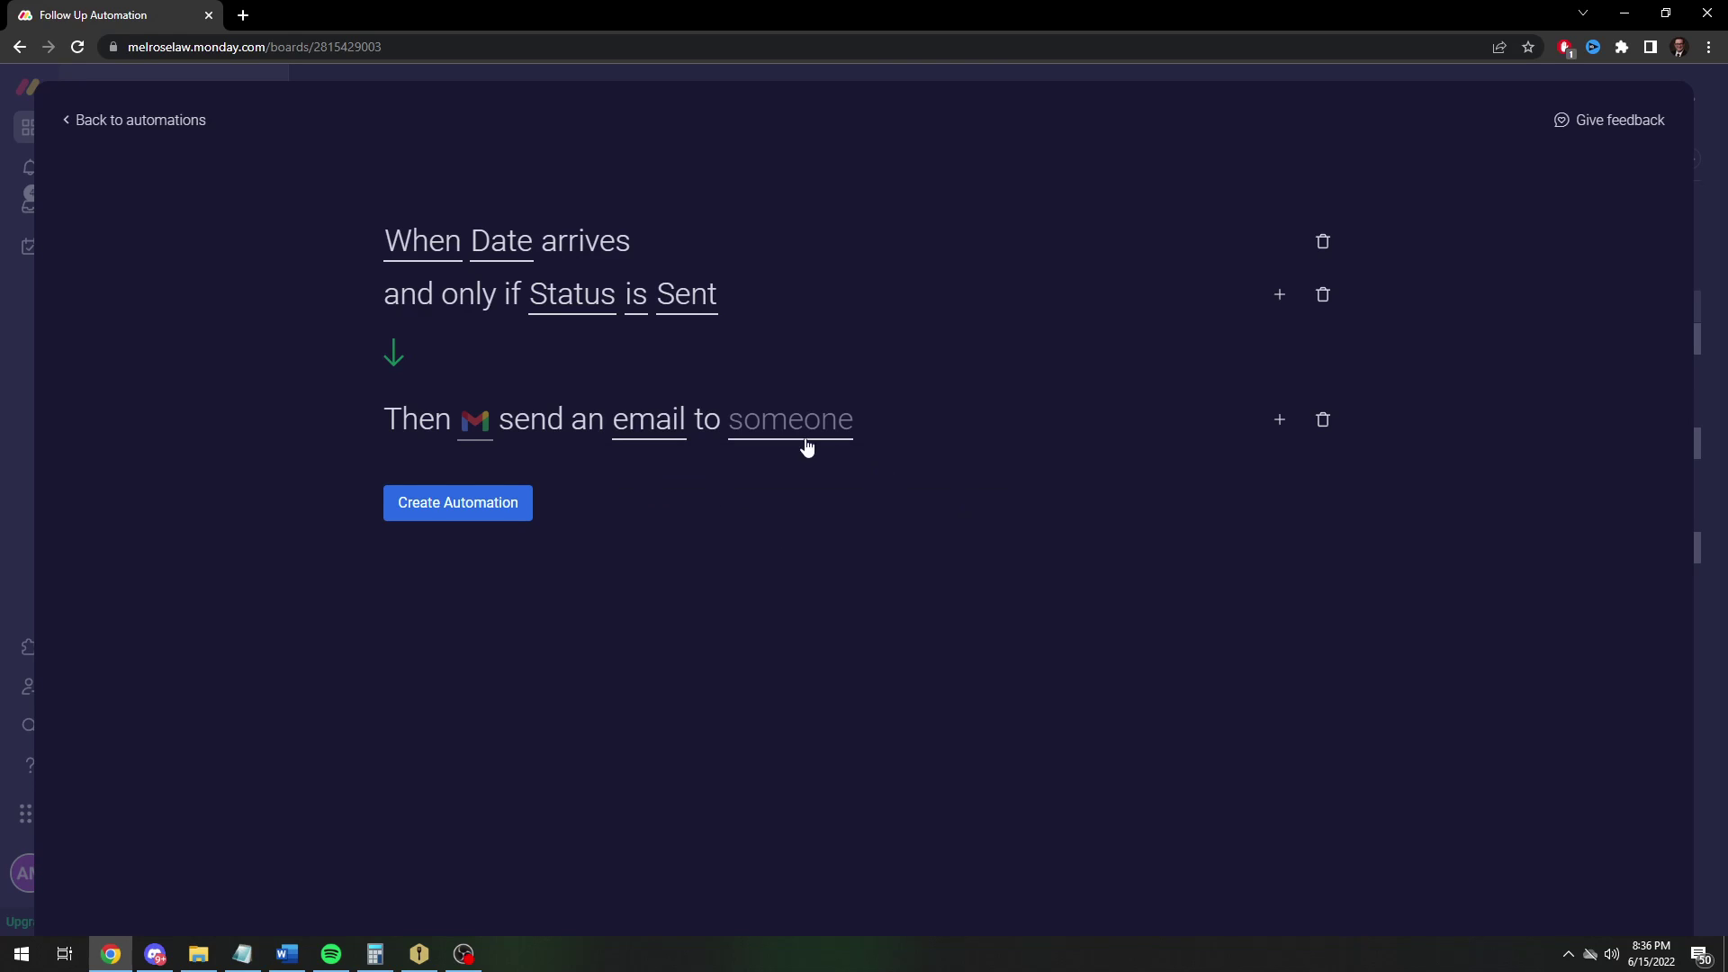
Send the email to the address in the Text column from the connected Gmail account
click(780, 436)
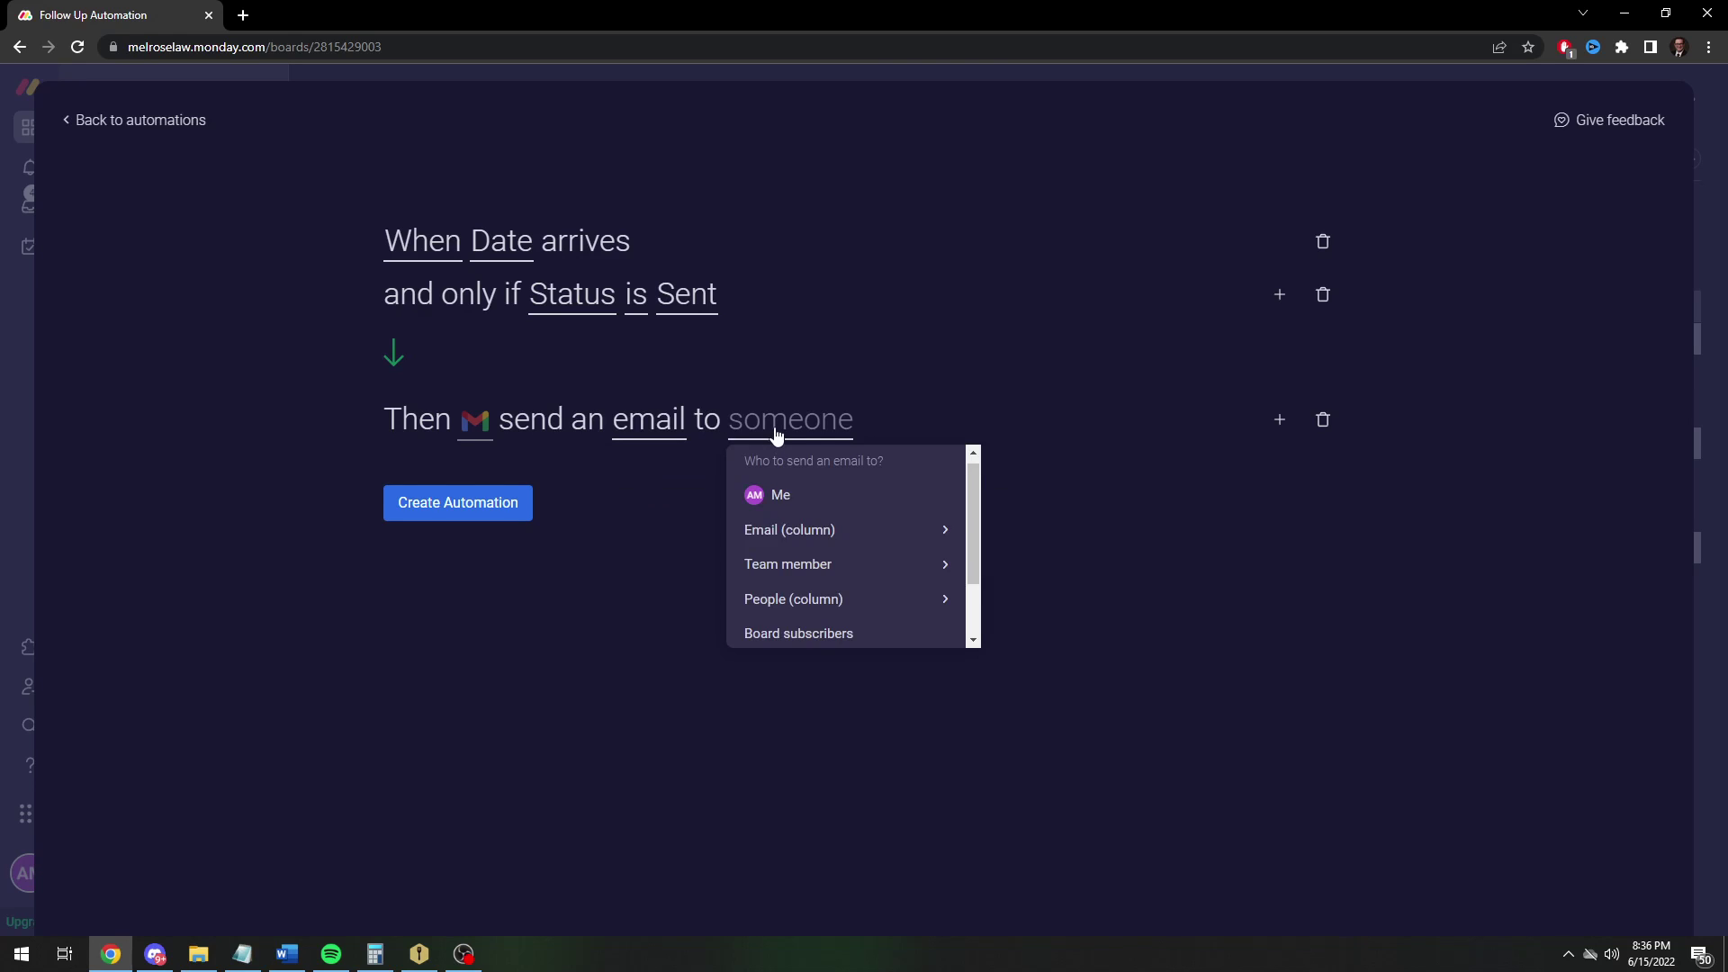
scroll(813, 576, down, 1)
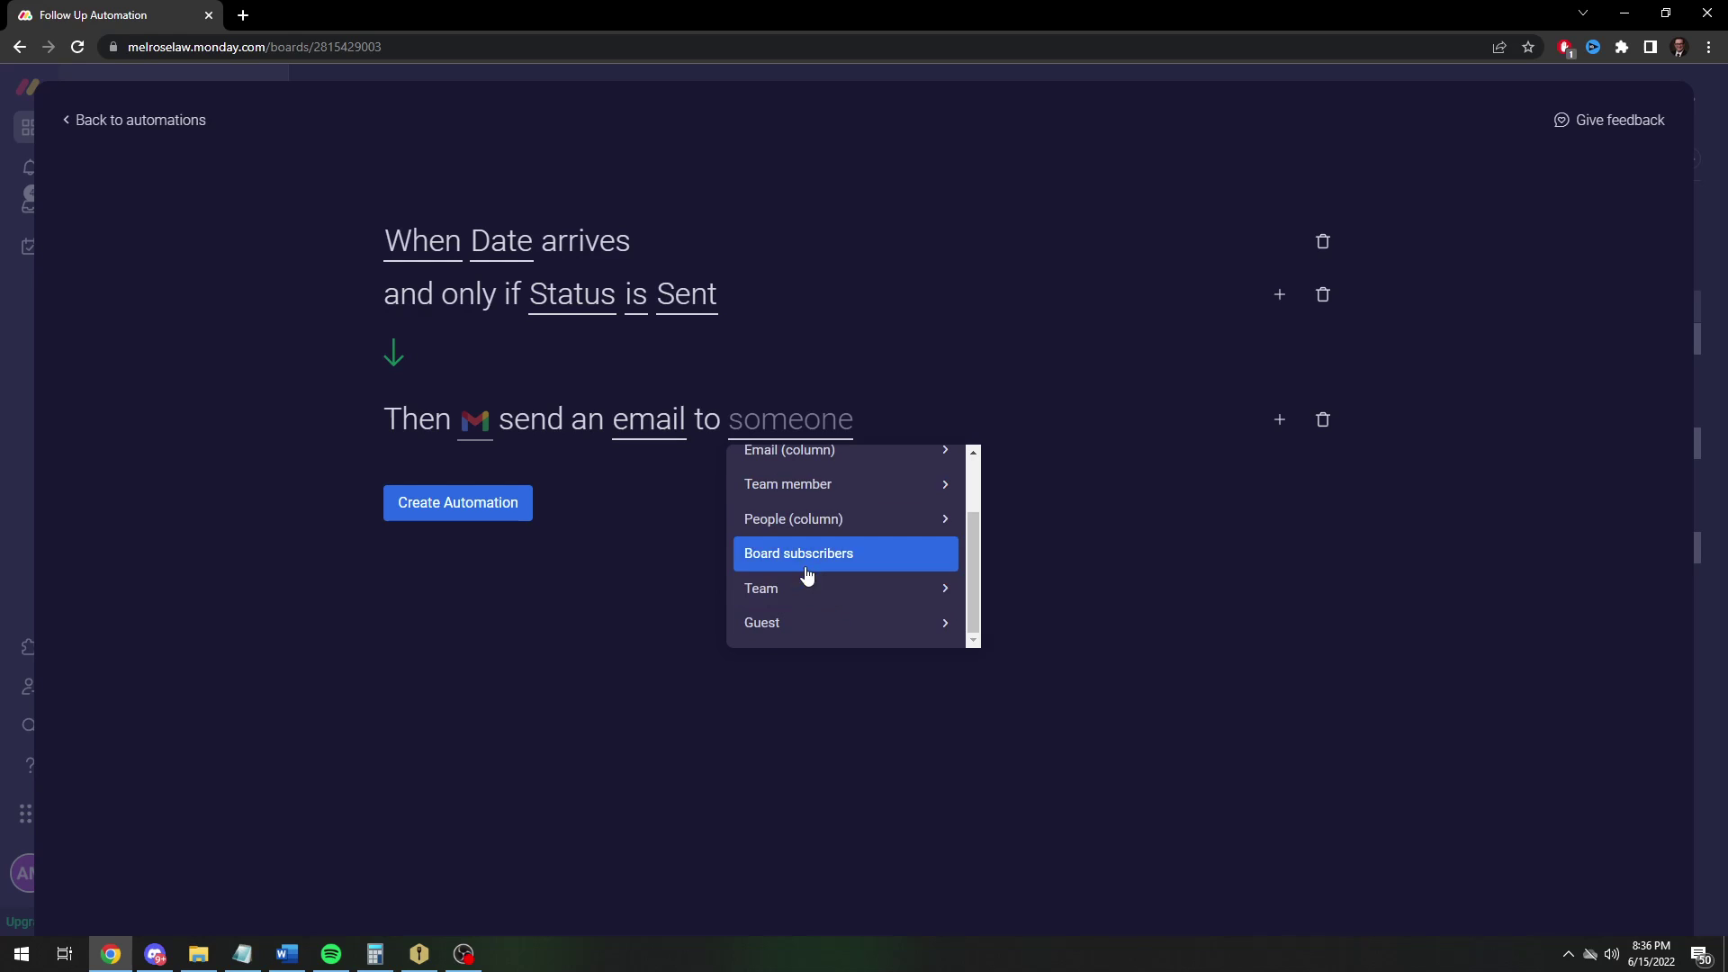
scroll(840, 540, up, 1)
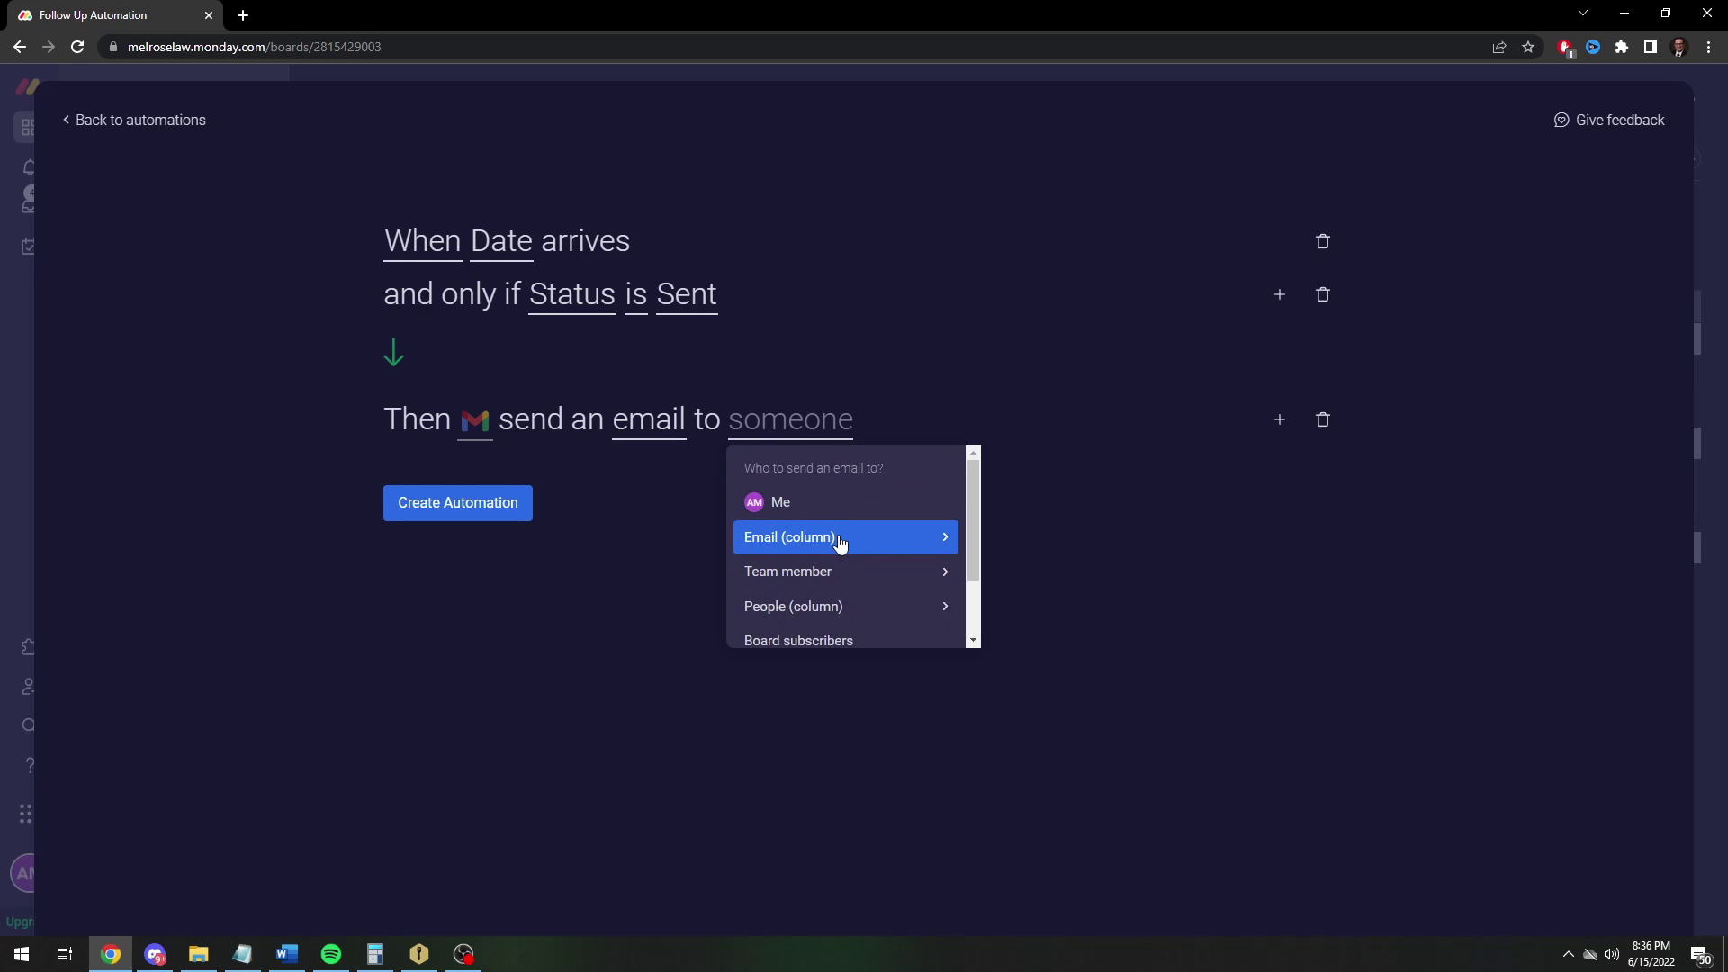
click(840, 538)
click(796, 504)
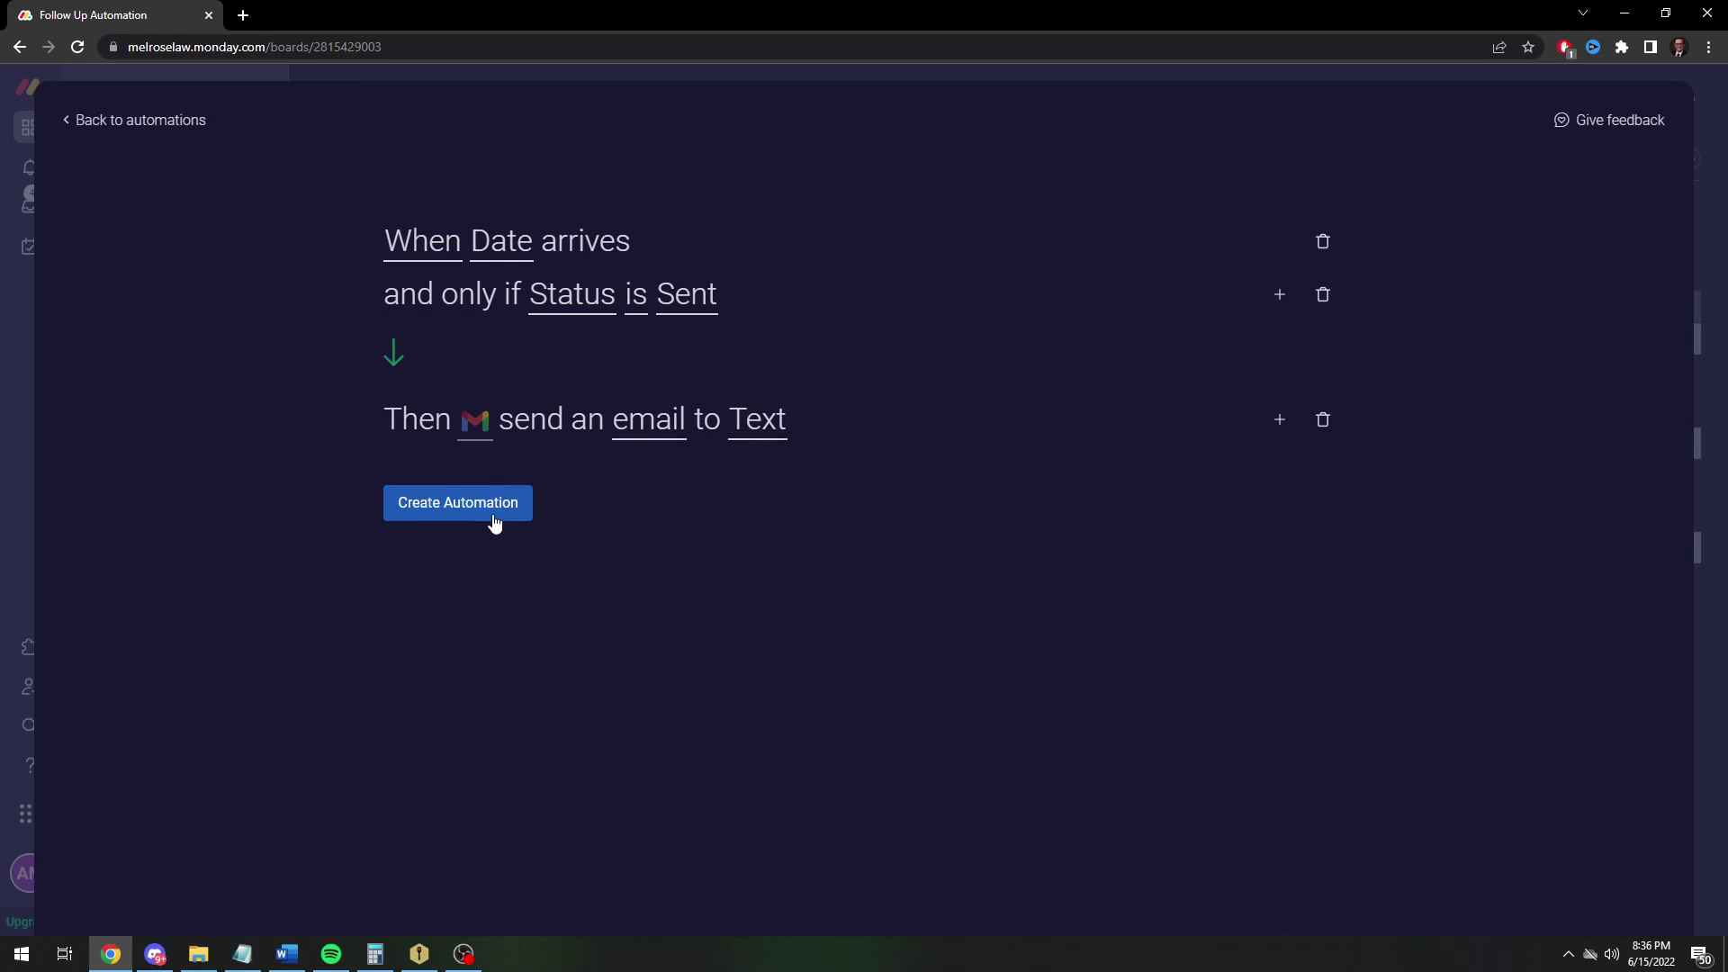
click(472, 425)
click(584, 522)
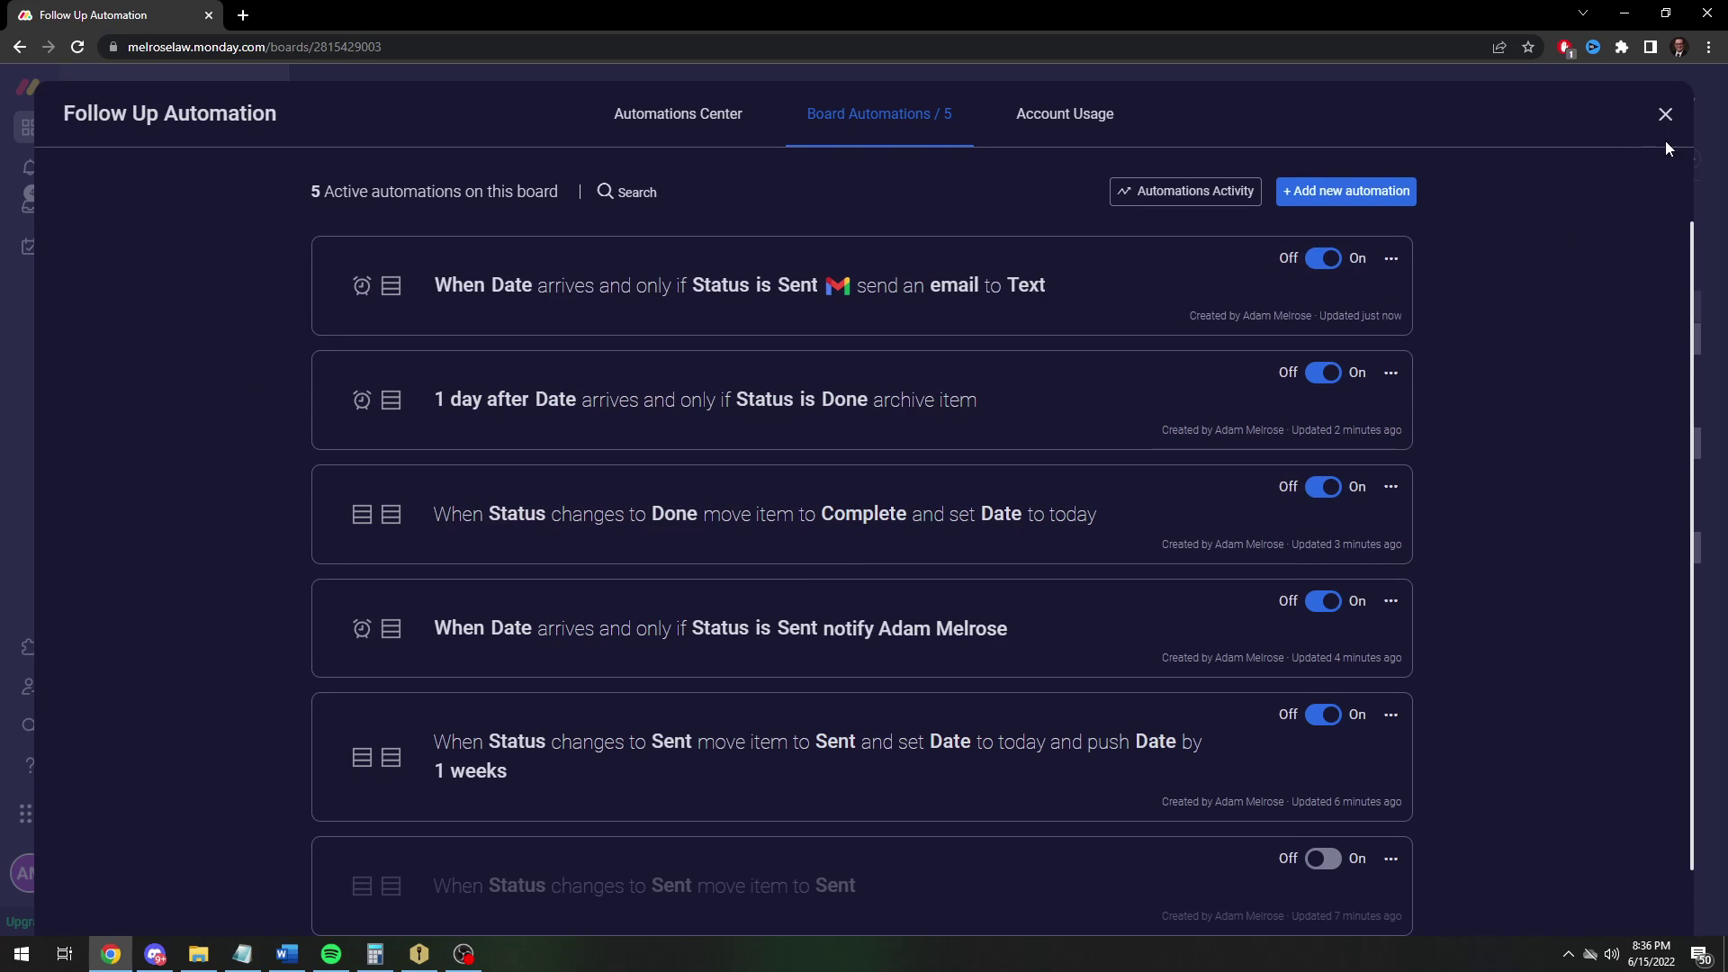
Set the invoice's status to Sent and assign yourself in its Person column
click(1664, 116)
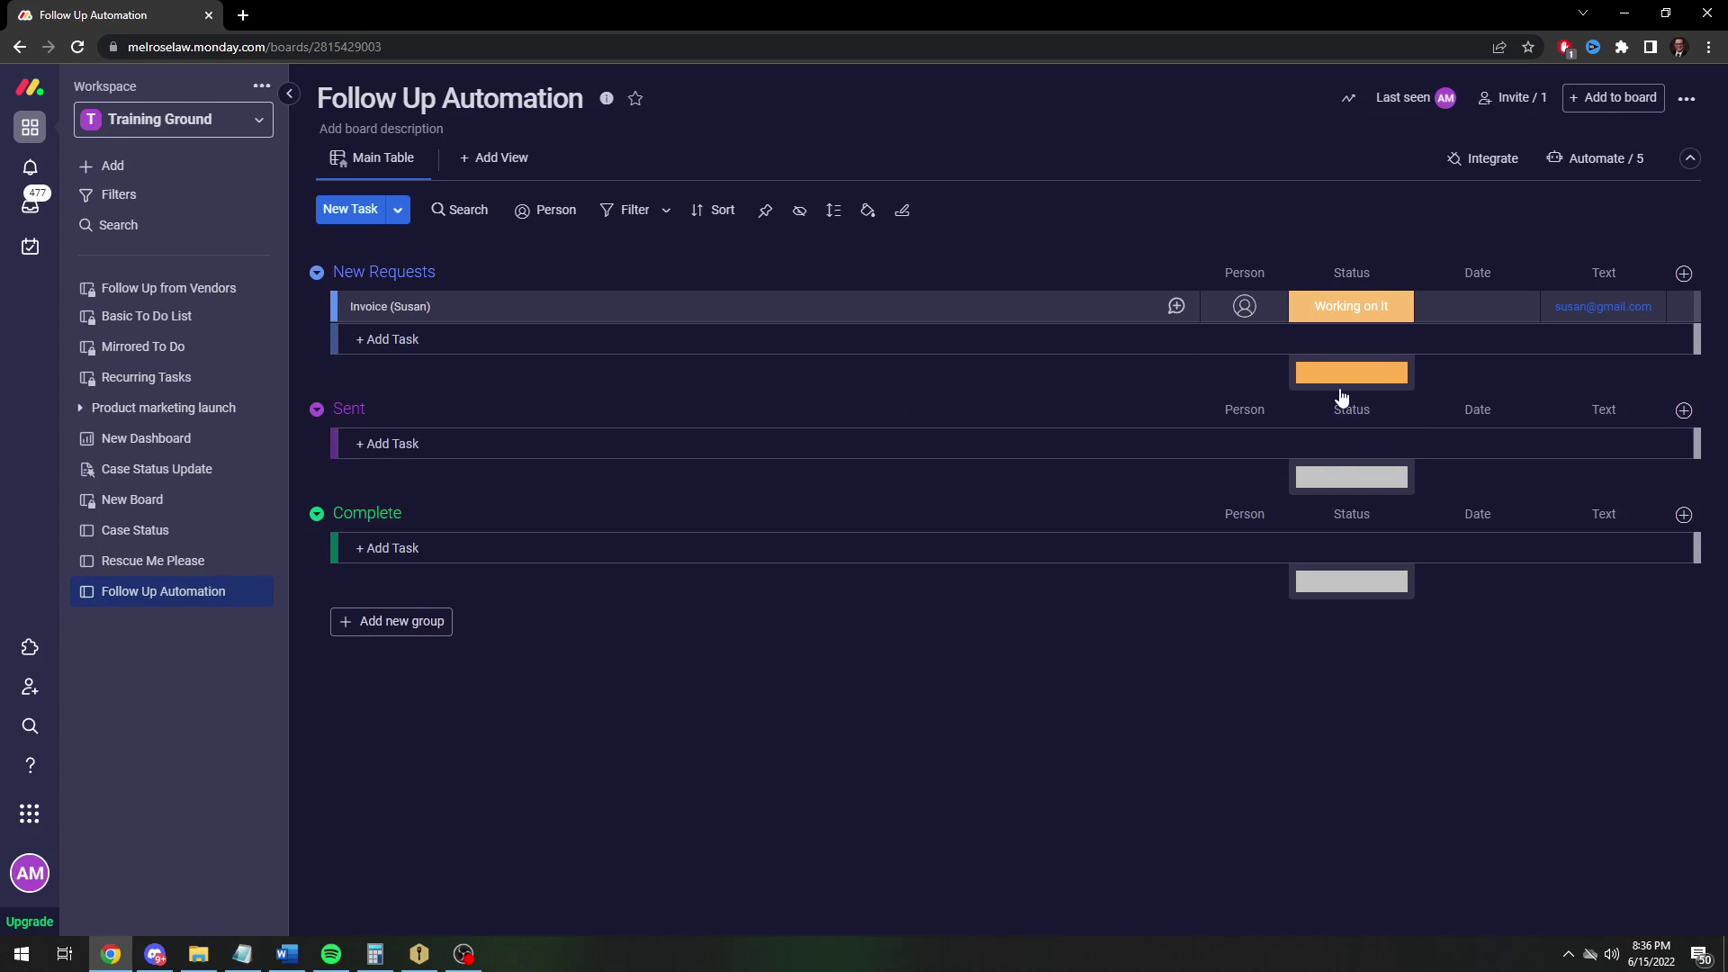
click(1366, 308)
click(1349, 386)
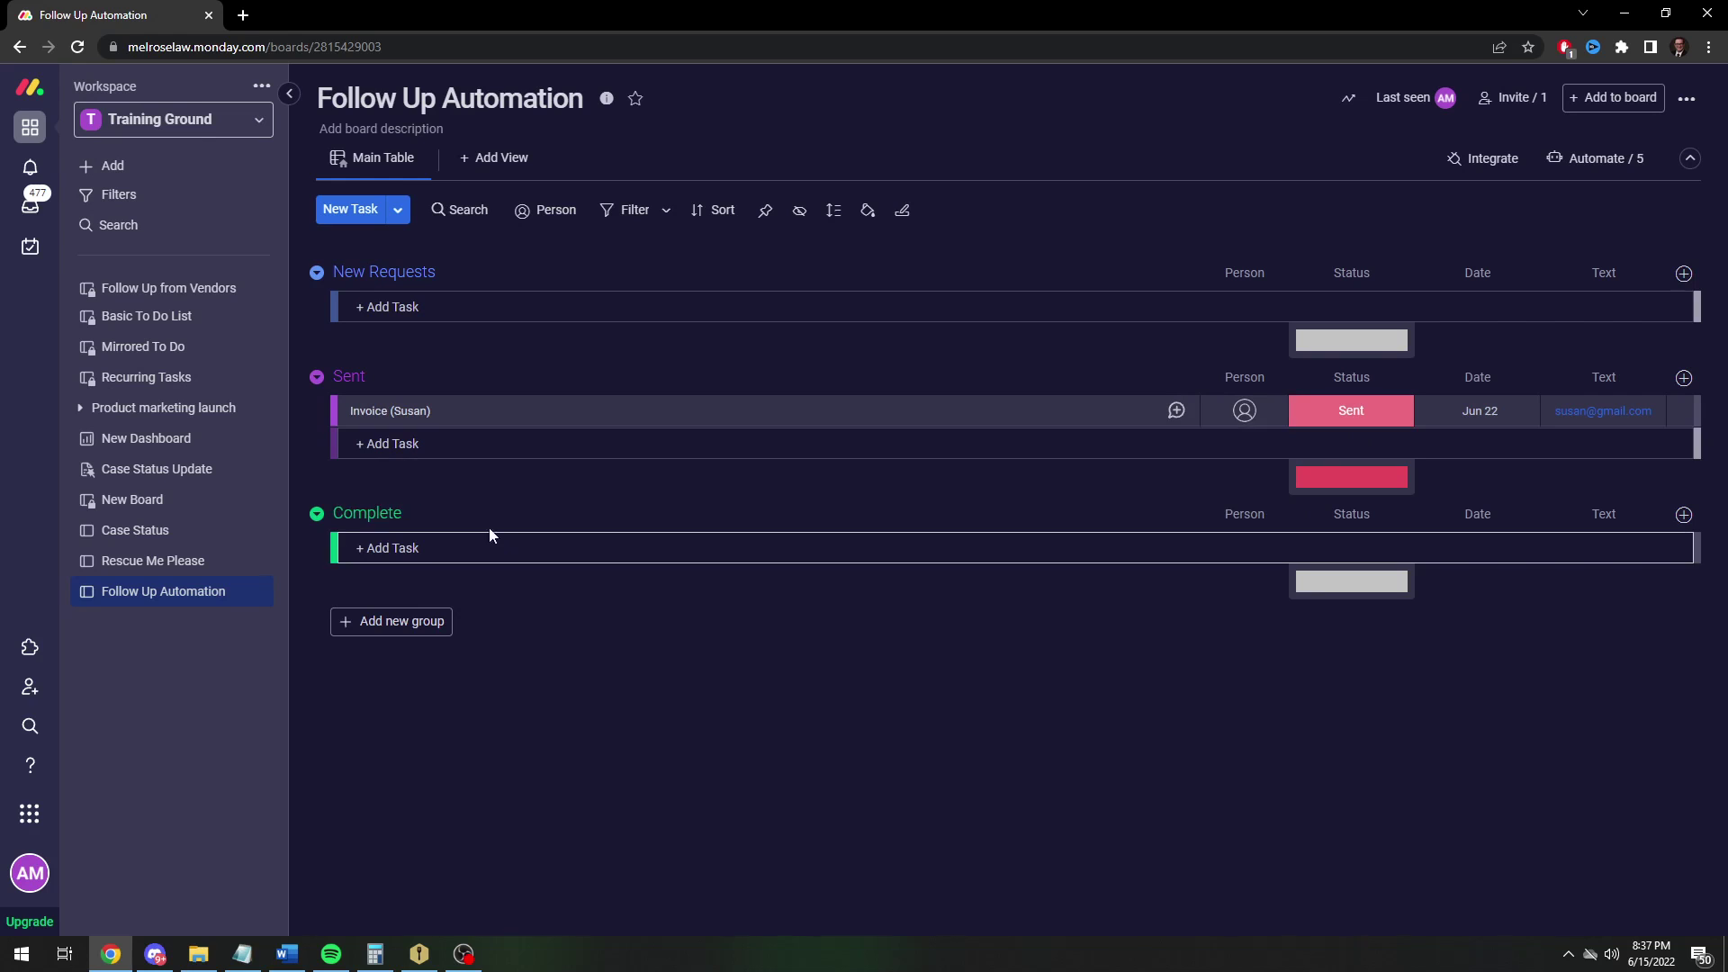
click(1244, 410)
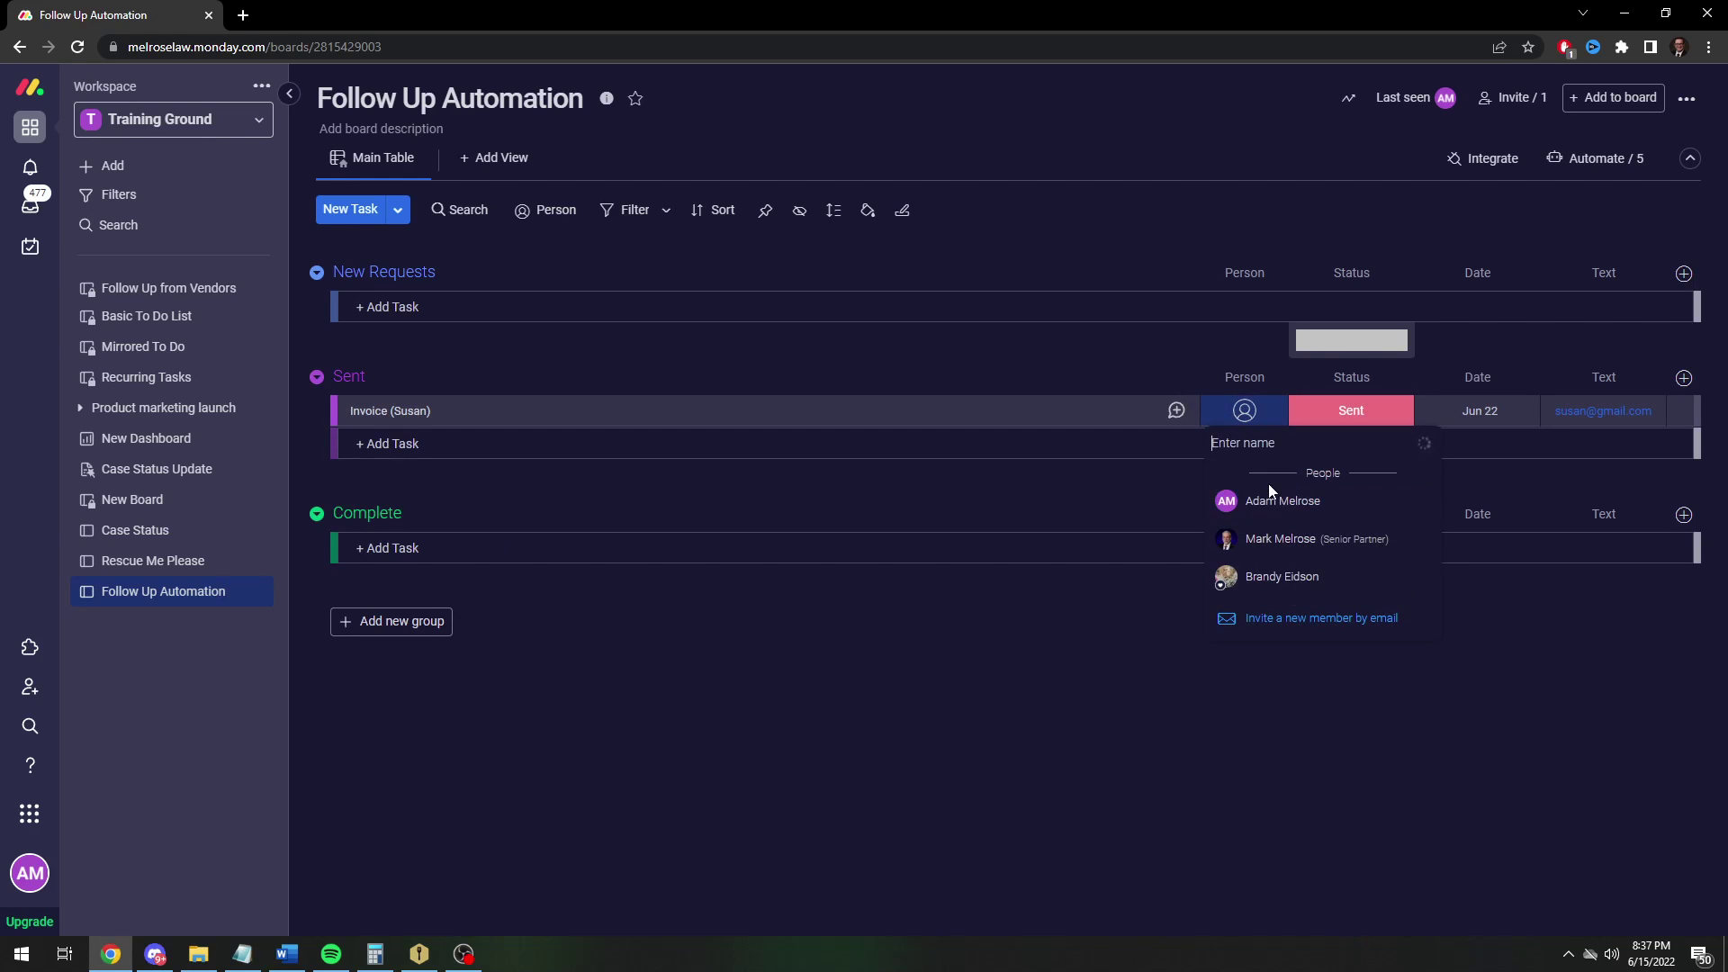
click(1270, 495)
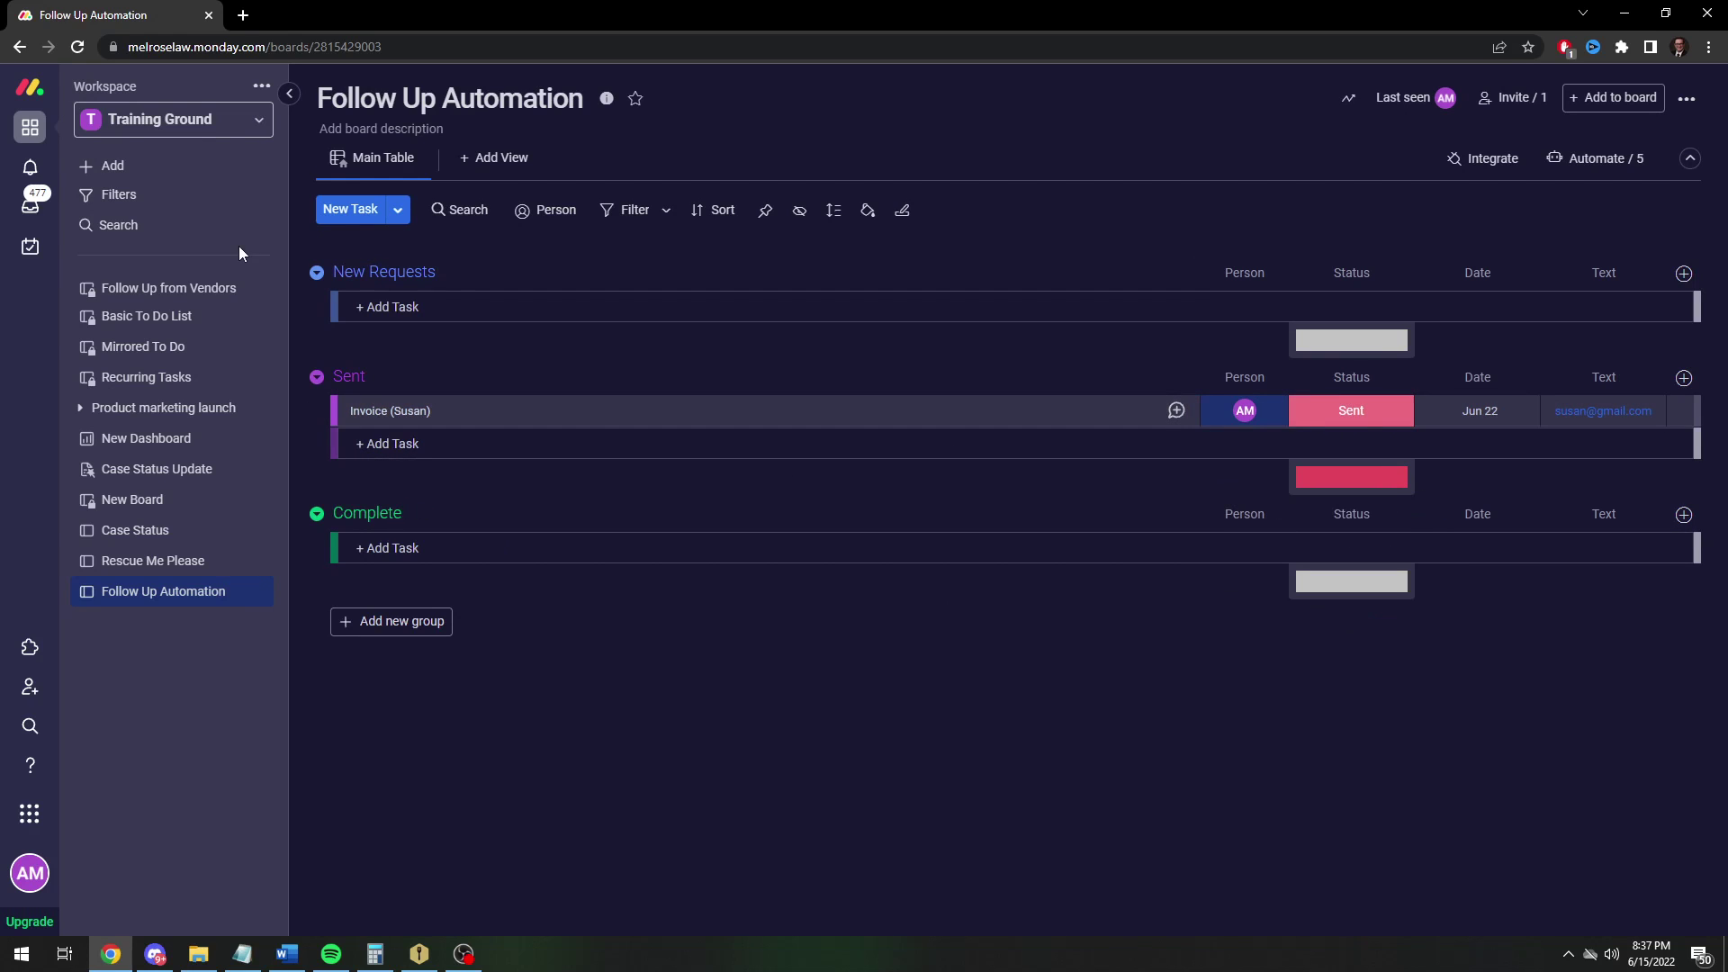